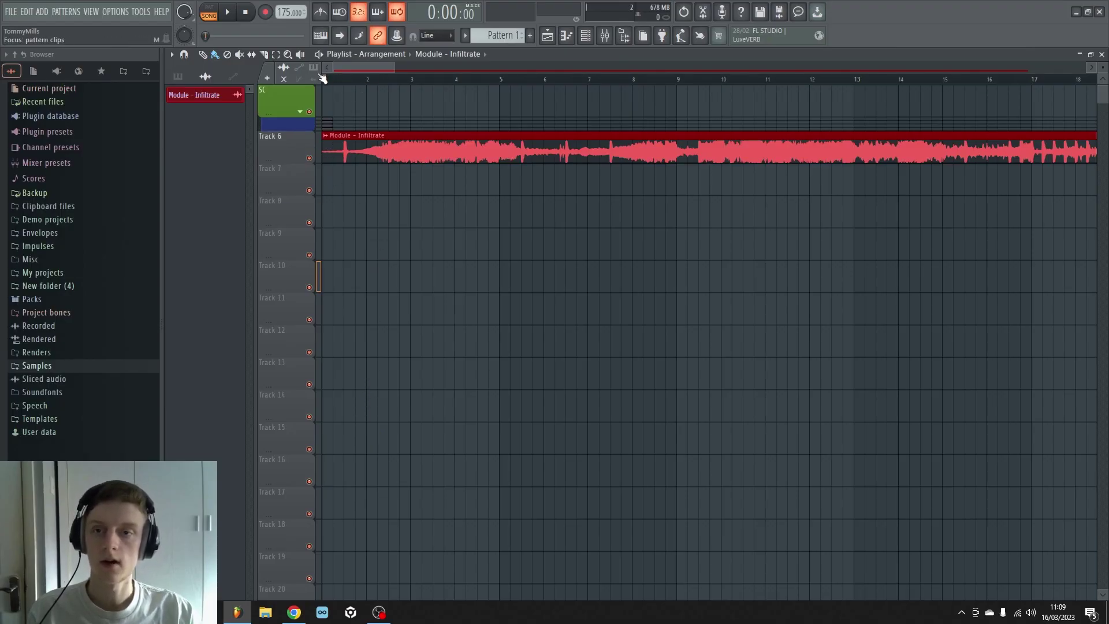
- Examine the Module - Infiltrate clip's waveform and bar positions along the playlist timeline
left_click_drag(339, 79, 1103, 80)
scroll(822, 87, "down", 3)
scroll(832, 81, "down", 3)
scroll(598, 231, "up", 4)
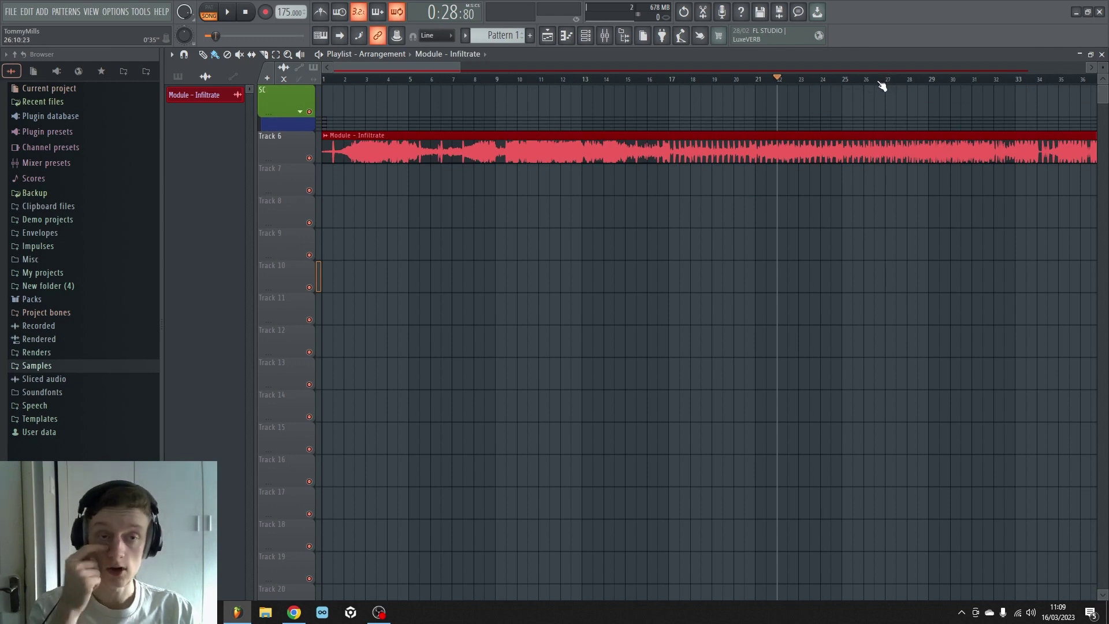
scroll(873, 71, "right", 3)
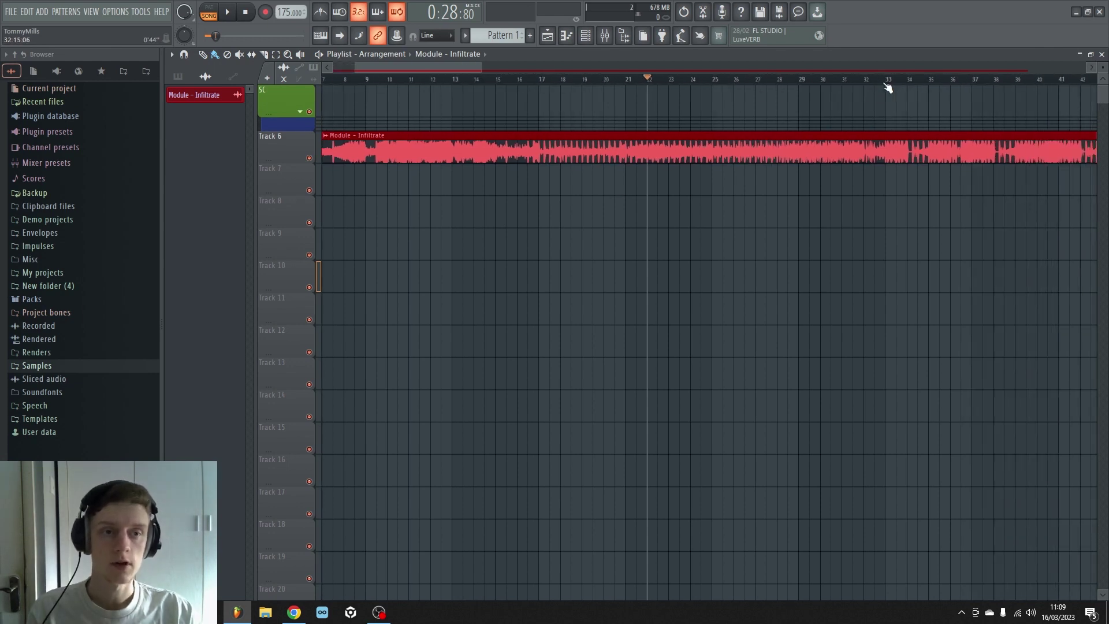
left_click(887, 79)
left_click_drag(886, 80, 244, 111)
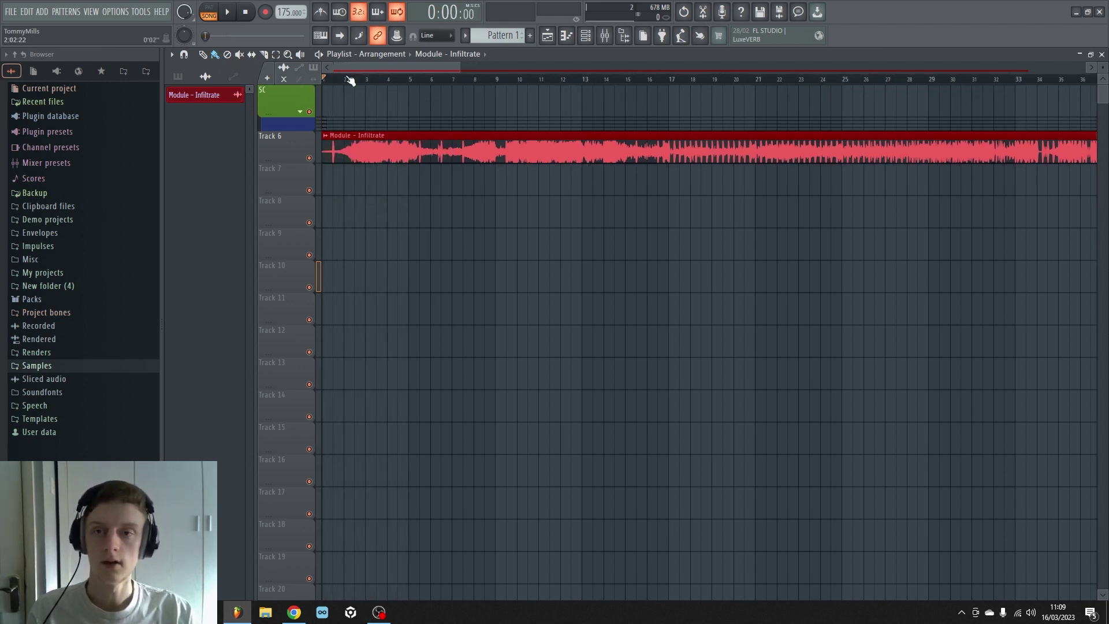
scroll(350, 80, "down", 3)
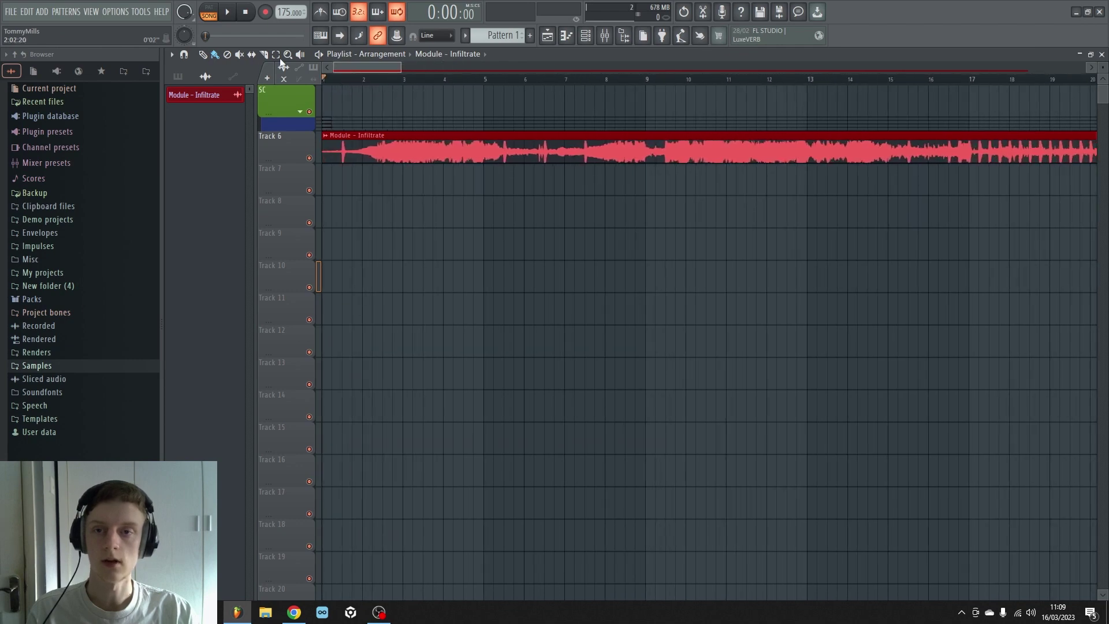
scroll(368, 84, "down", 1)
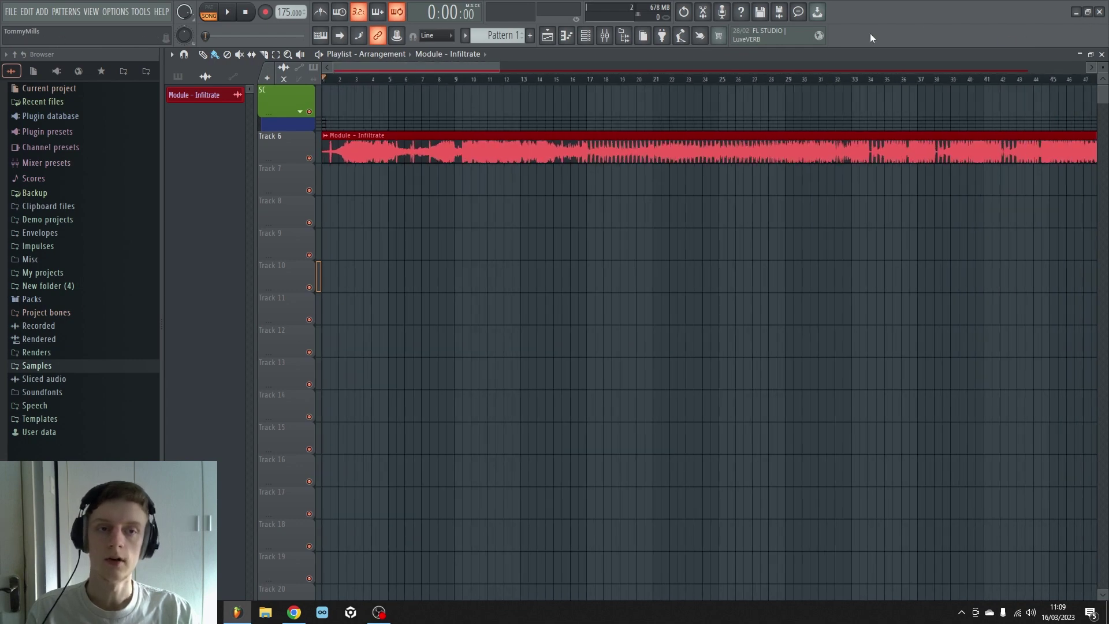
- Listen to the Module - Infiltrate clip from bar 1 to about bar 31 and stop playback
left_click(228, 14)
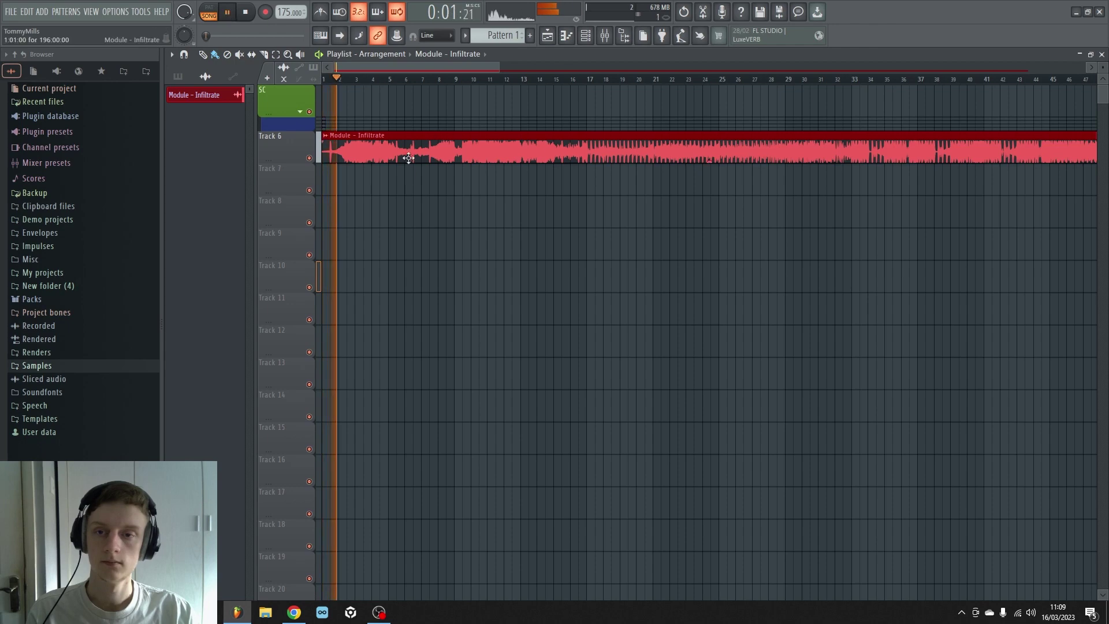
scroll(358, 80, "up", 4)
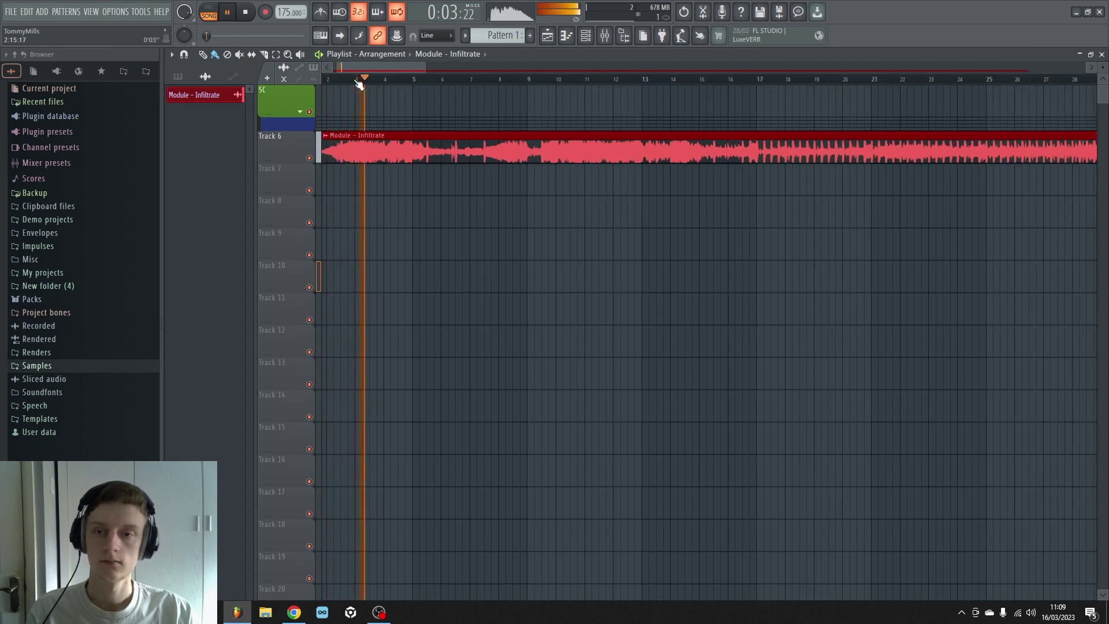
scroll(412, 79, "up", 4)
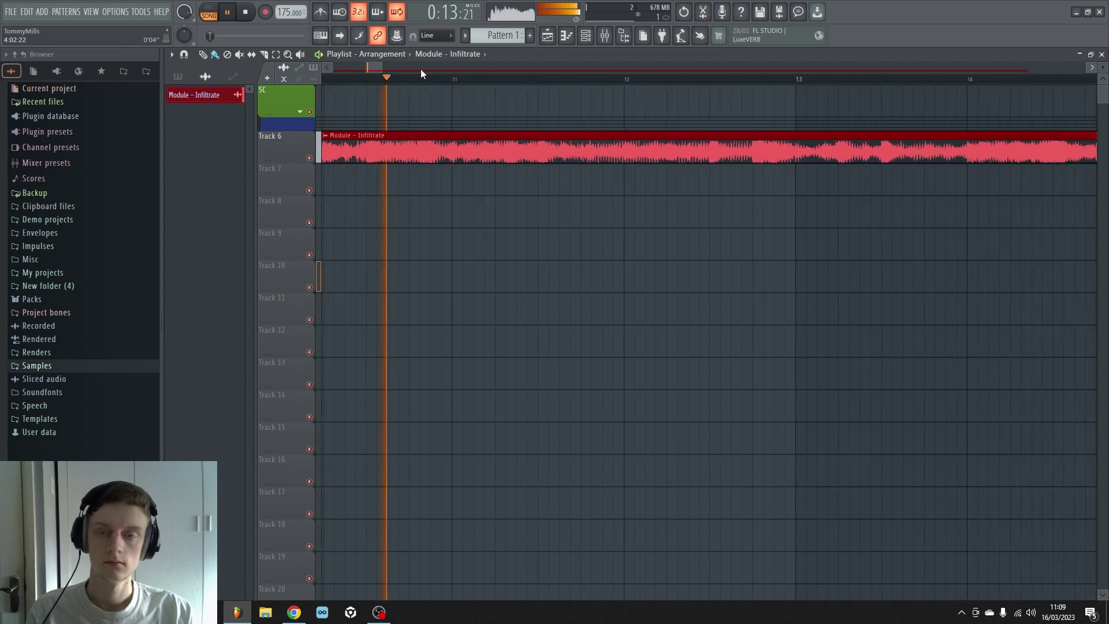
scroll(431, 70, "down", 4)
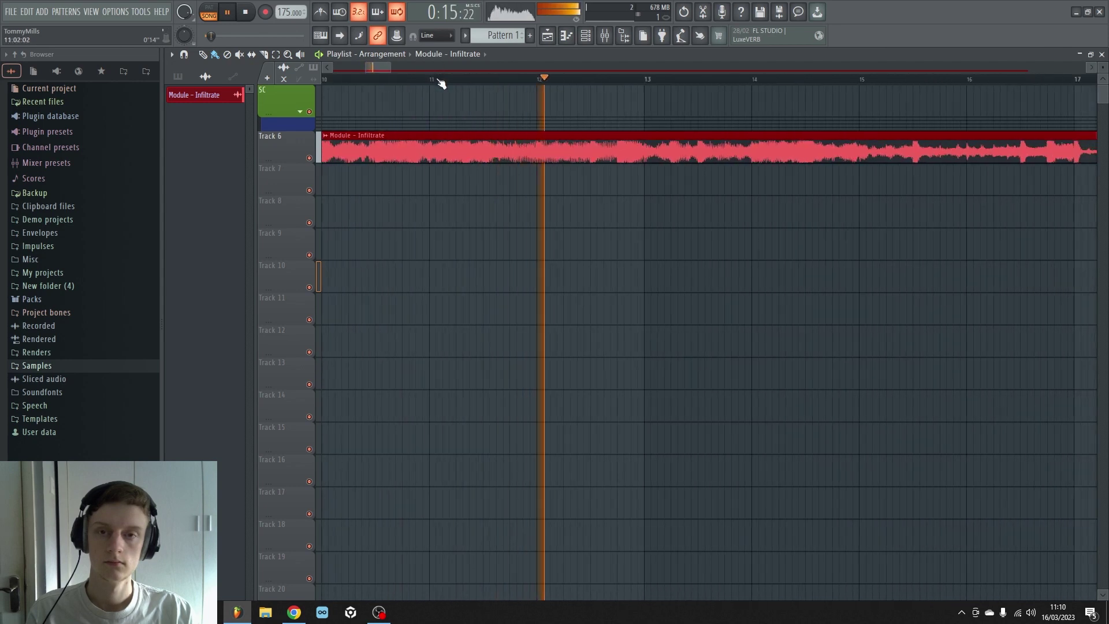
scroll(442, 65, "down", 3)
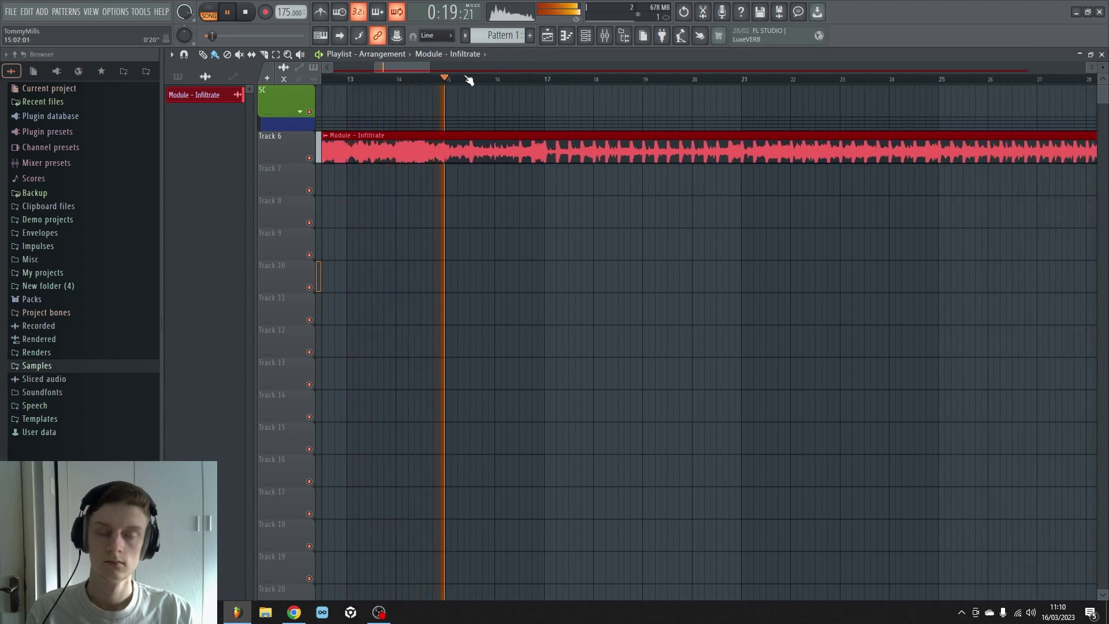
scroll(473, 78, "down", 3)
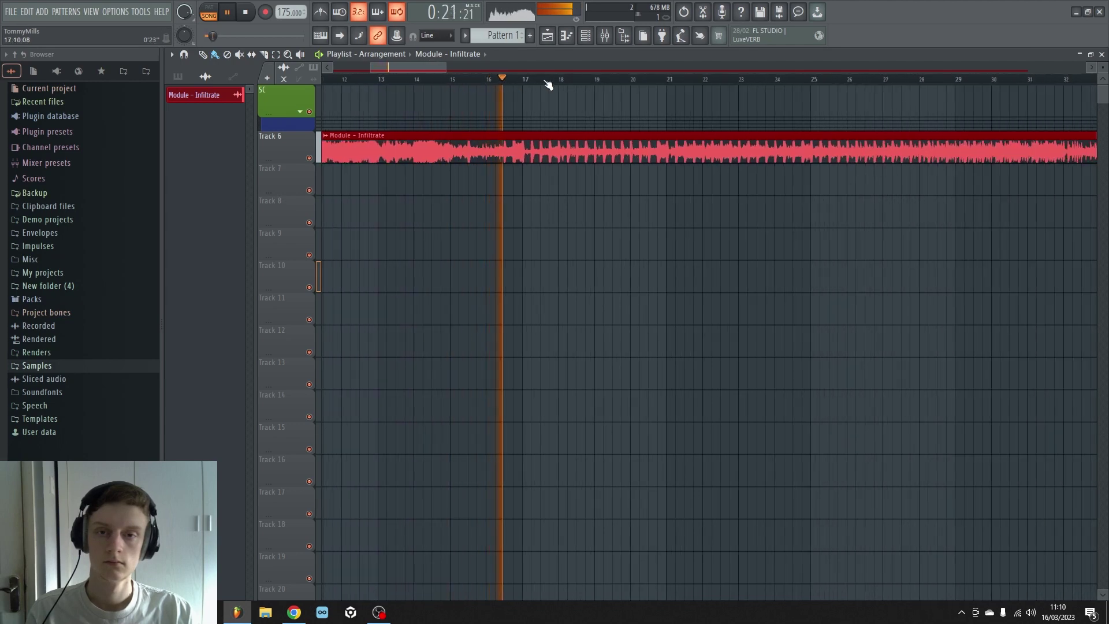
scroll(574, 79, "up", 3)
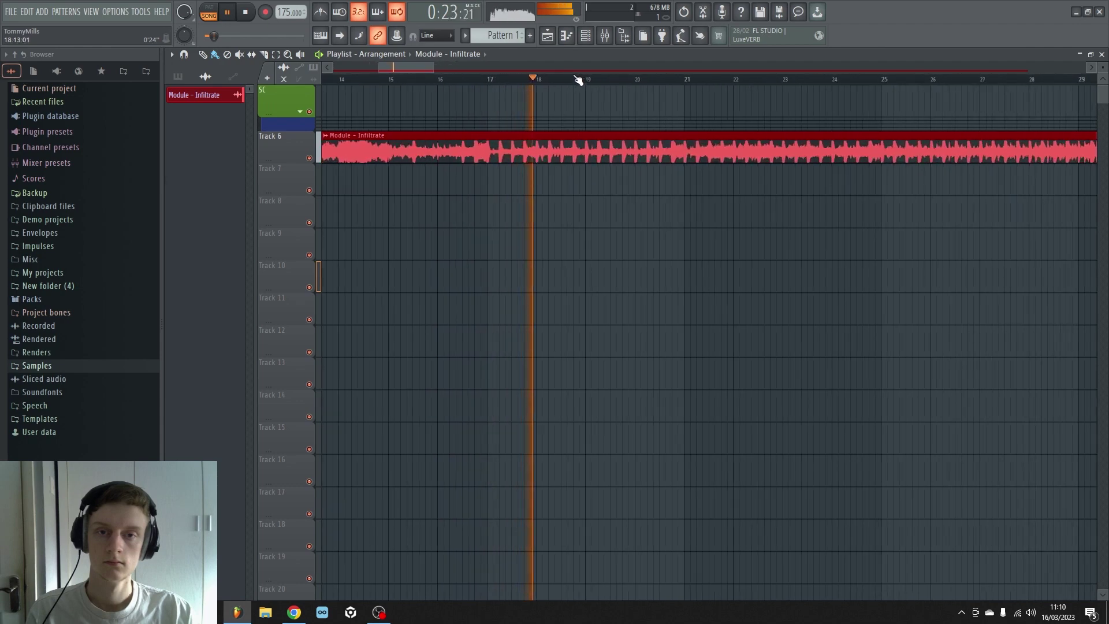
scroll(577, 75, "up", 2)
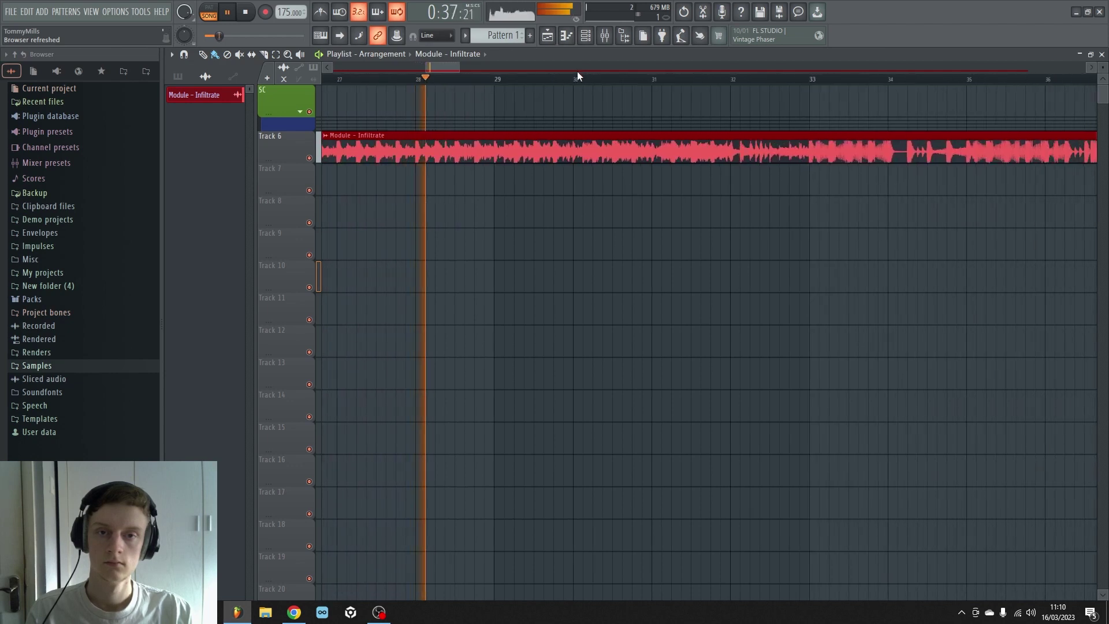
scroll(577, 79, "down", 1)
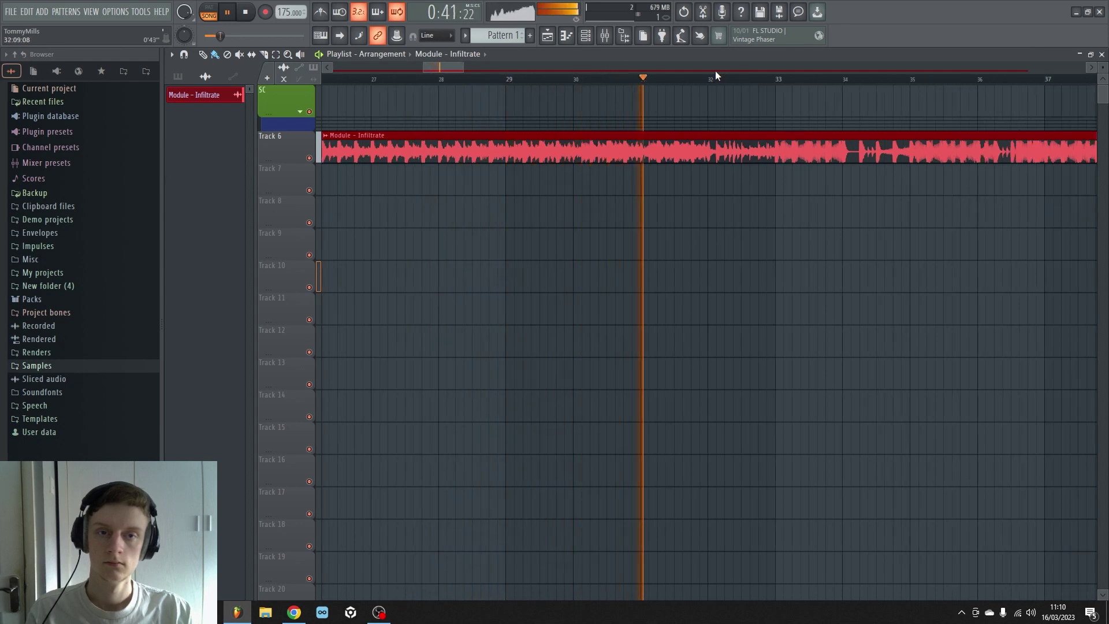
key("space")
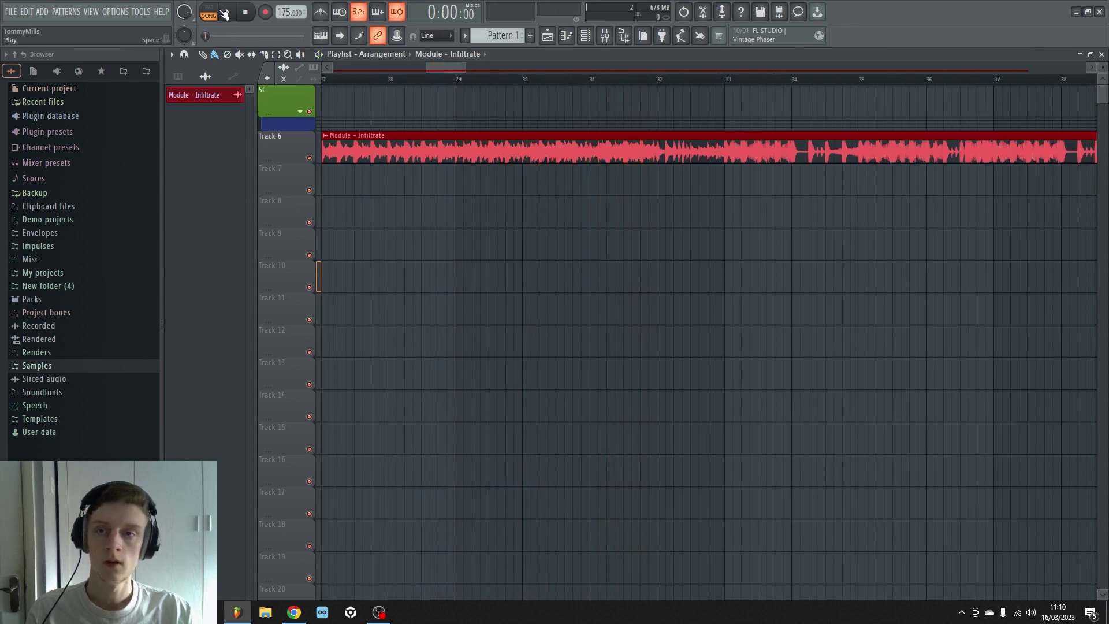
- Mark bars 17 to 33 of the reference track on the timeline and clear the selection, removing the clip copy misplaced on the SC track
scroll(483, 78, "down", 3)
left_click_drag(474, 66, 359, 67)
left_click(359, 67)
scroll(380, 80, "down", 5)
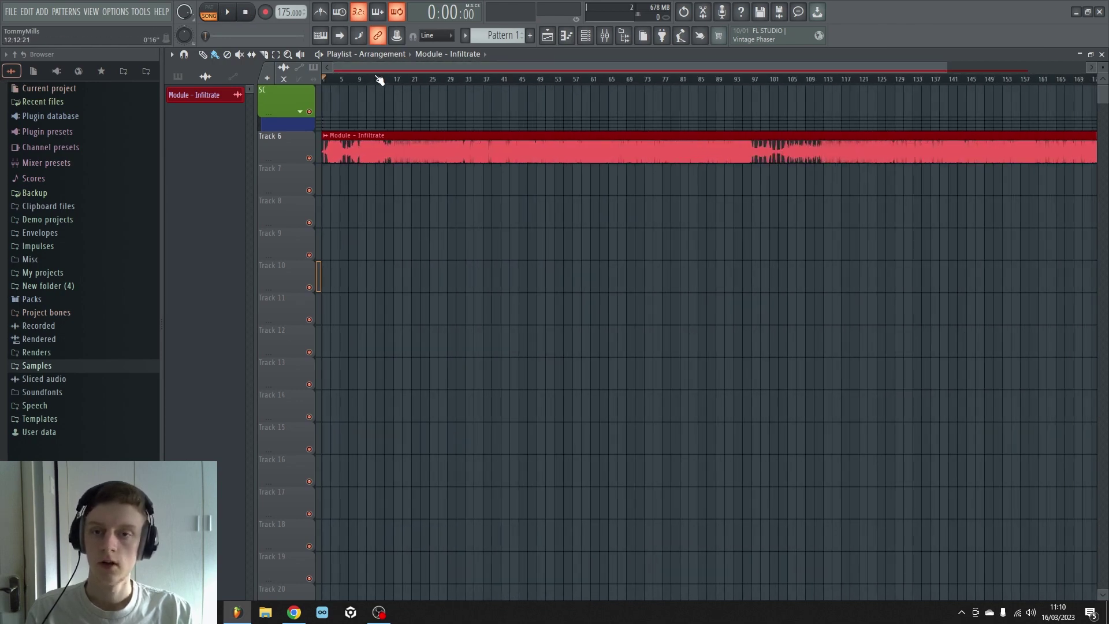
scroll(436, 80, "up", 4)
left_click_drag(554, 86, 176, 92)
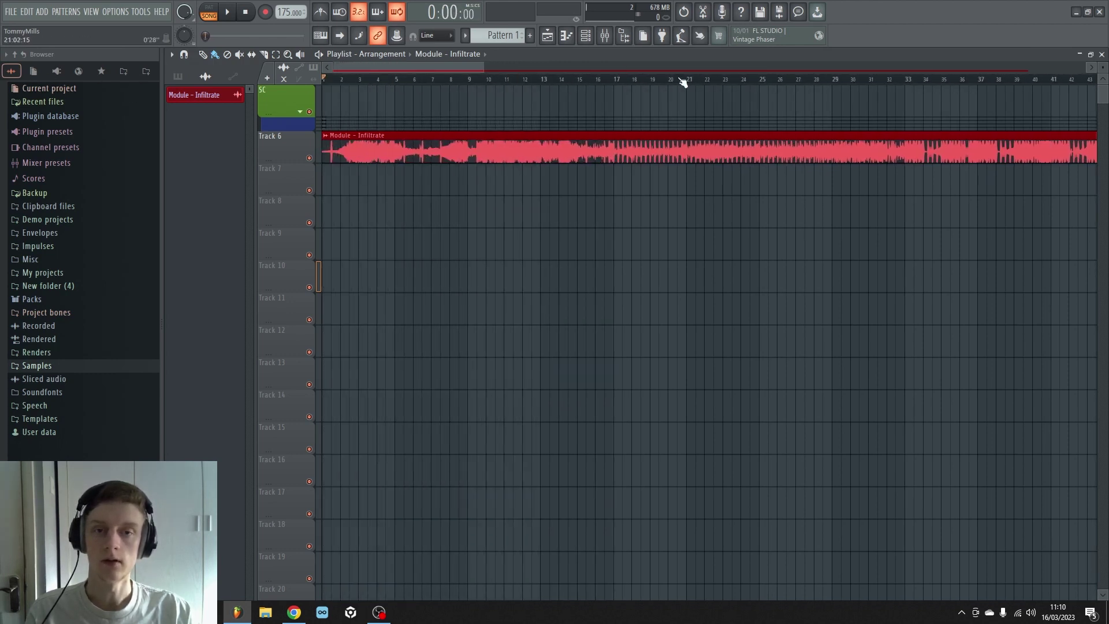
left_click_drag(610, 82, 864, 71)
left_click(870, 103)
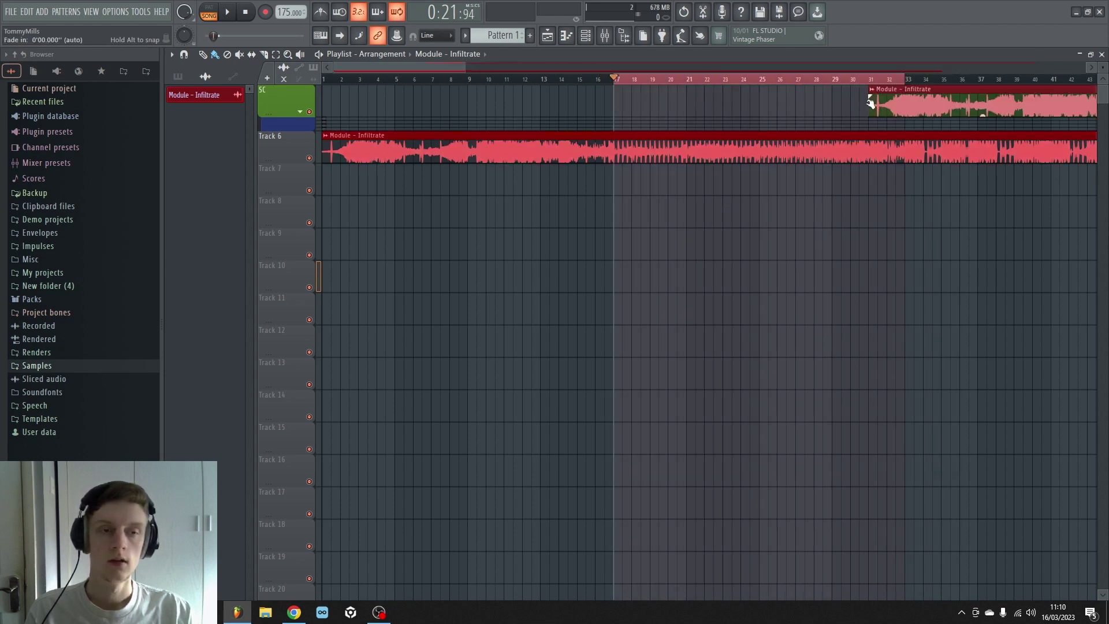
right_click(901, 96)
double_click(899, 79)
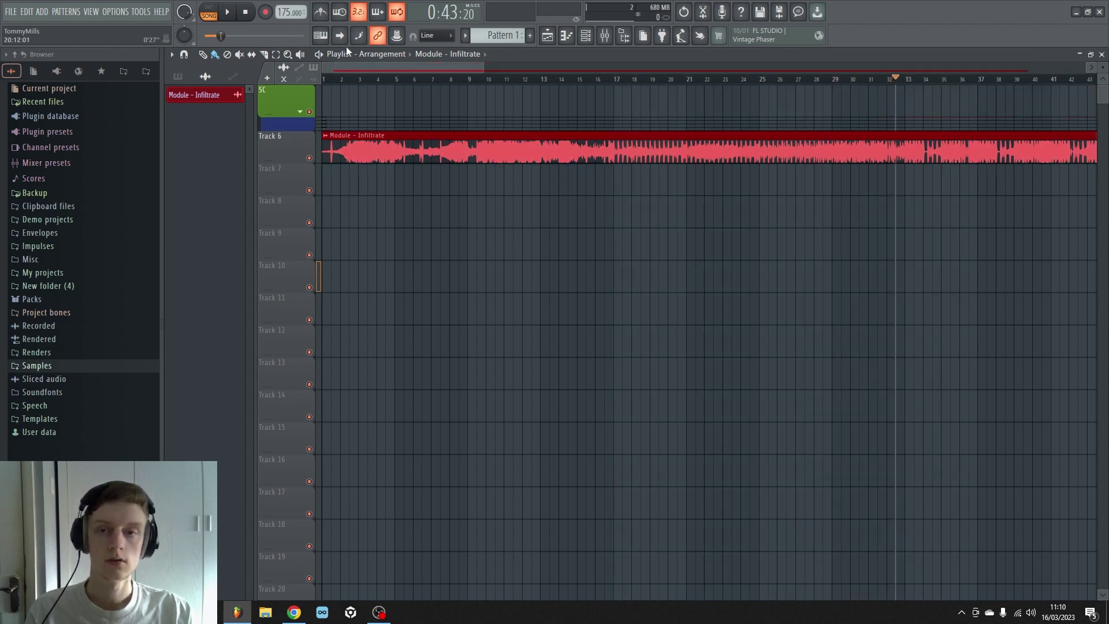
left_click(246, 13)
scroll(398, 66, "up", 5)
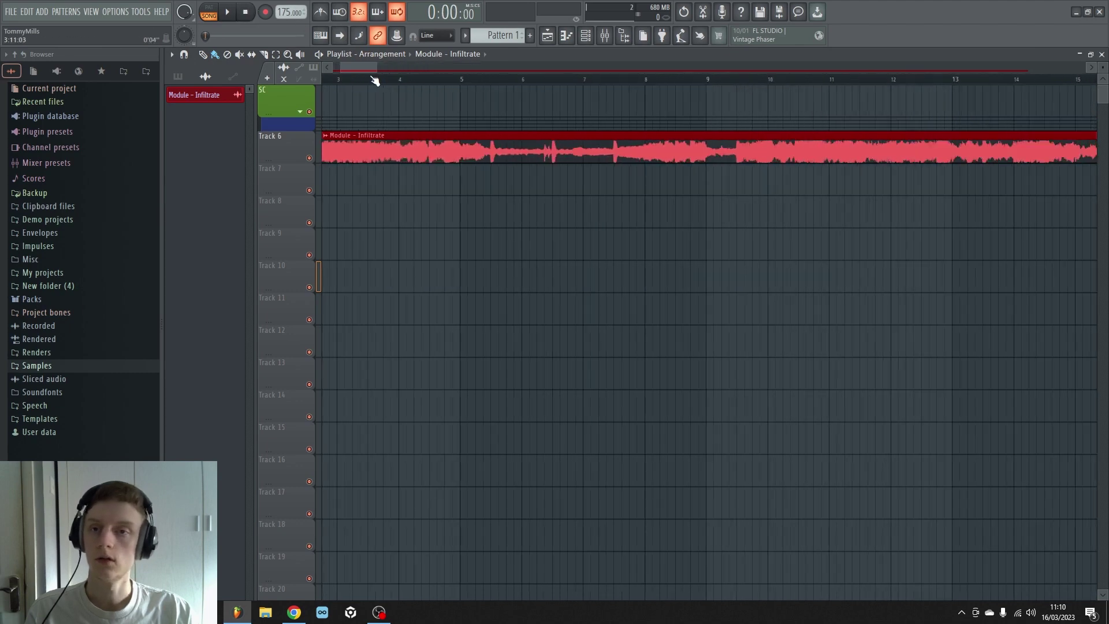
- Open the SPAN analyzer from the Master mixer track, close the mixer, and place the analyzer window below the reference clip
left_click(585, 37)
left_click(605, 36)
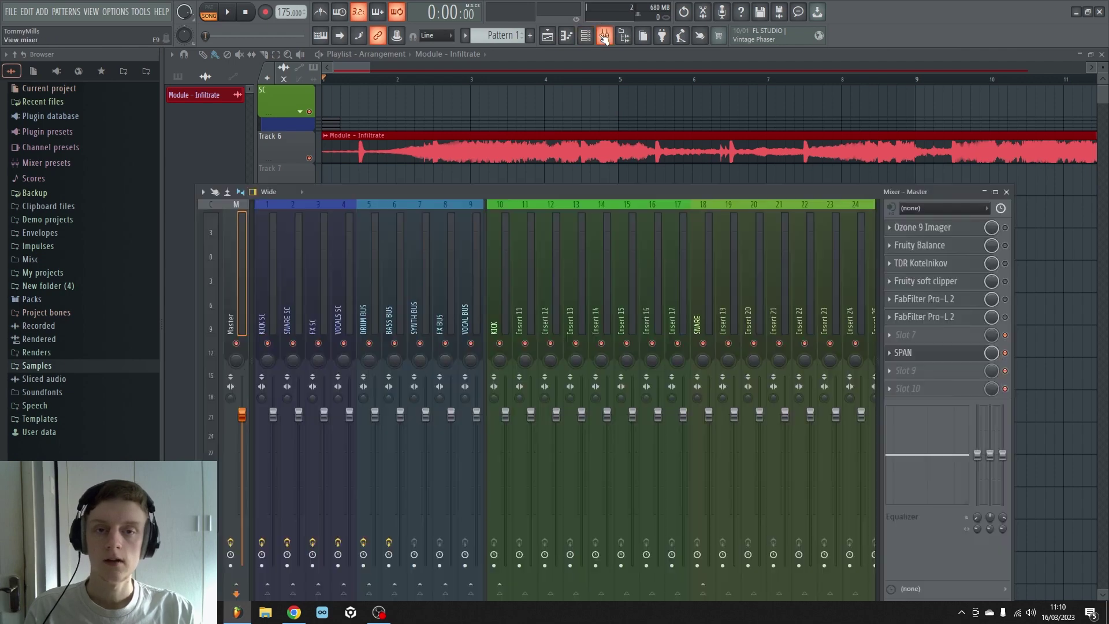
left_click(947, 355)
left_click_drag(838, 164, 757, 123)
left_click_drag(349, 191, 104, 415)
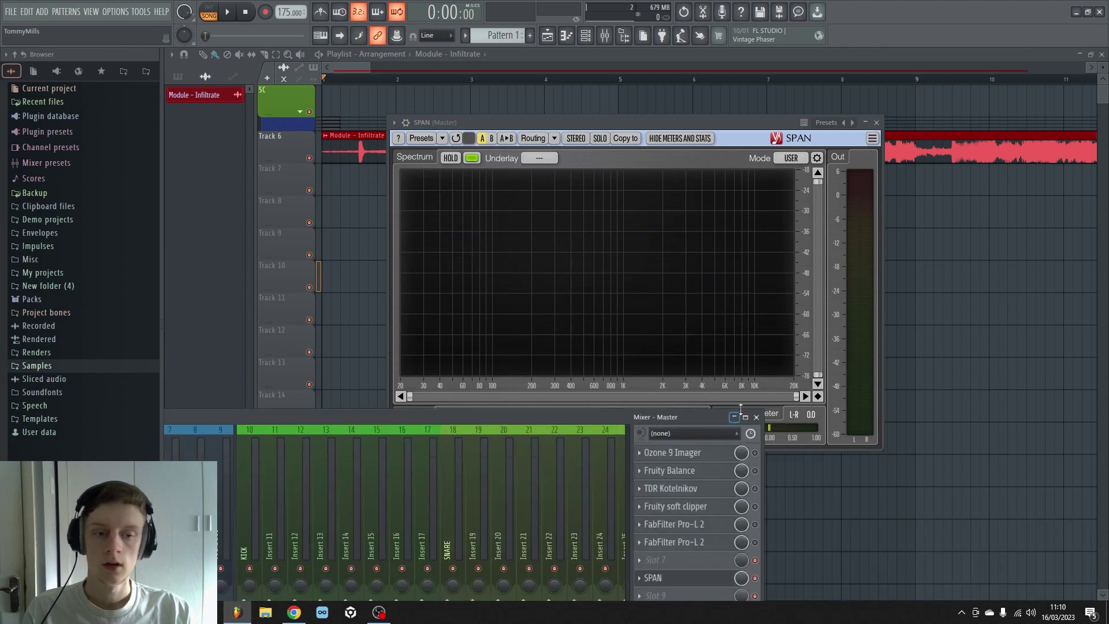
left_click(756, 417)
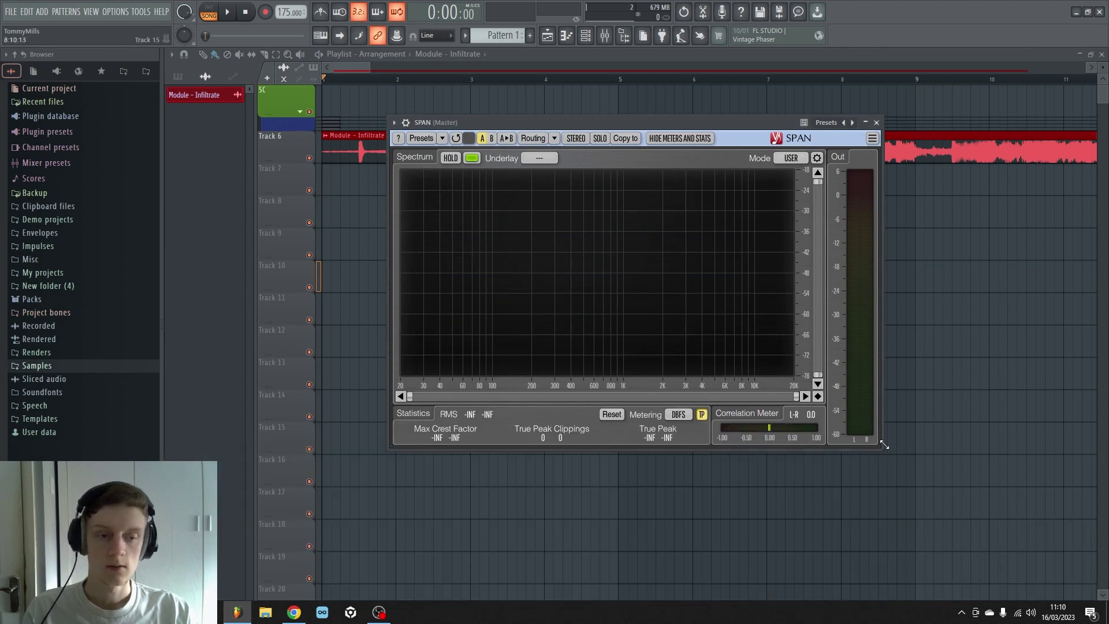
left_click_drag(594, 125, 548, 179)
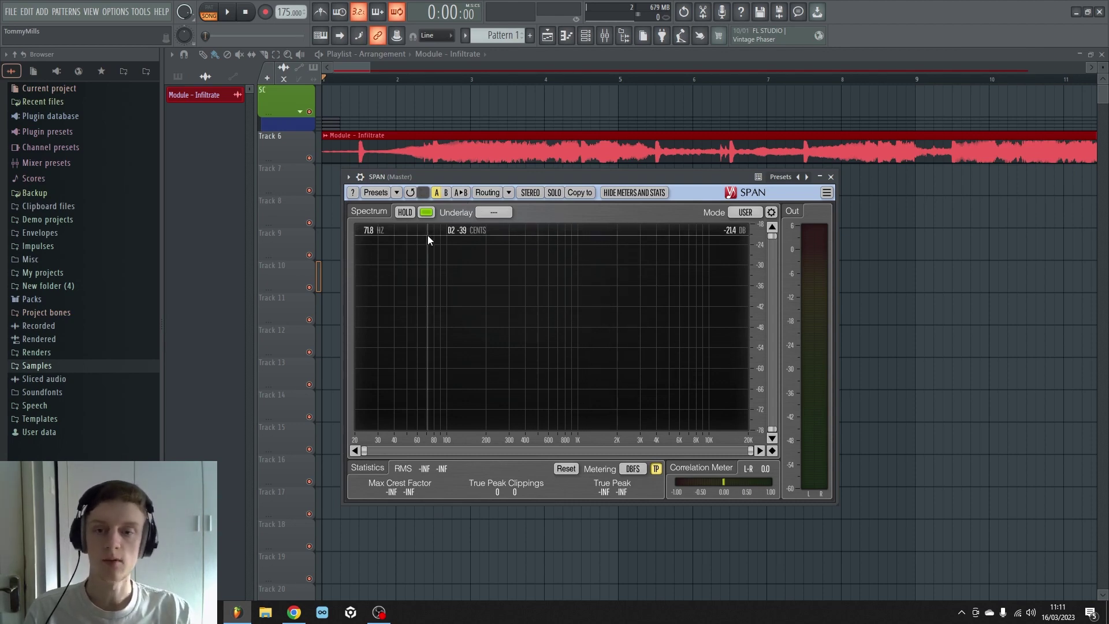
left_click_drag(454, 182, 469, 202)
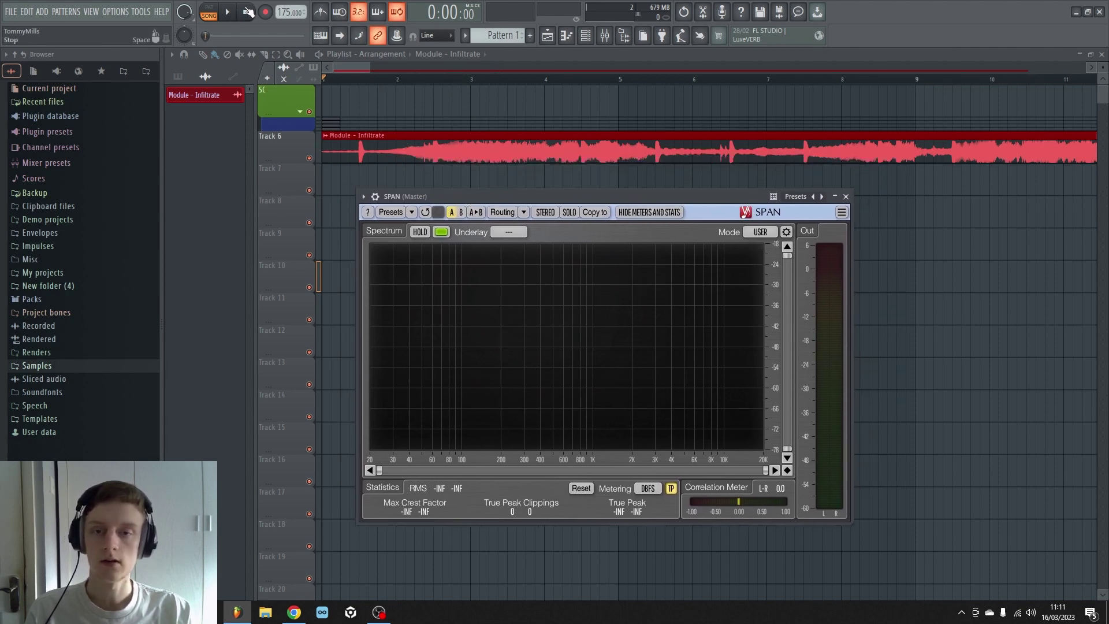
- Play the reference track from the start to examine its frequency spectrum, then stop playback and close SPAN
left_click(227, 12)
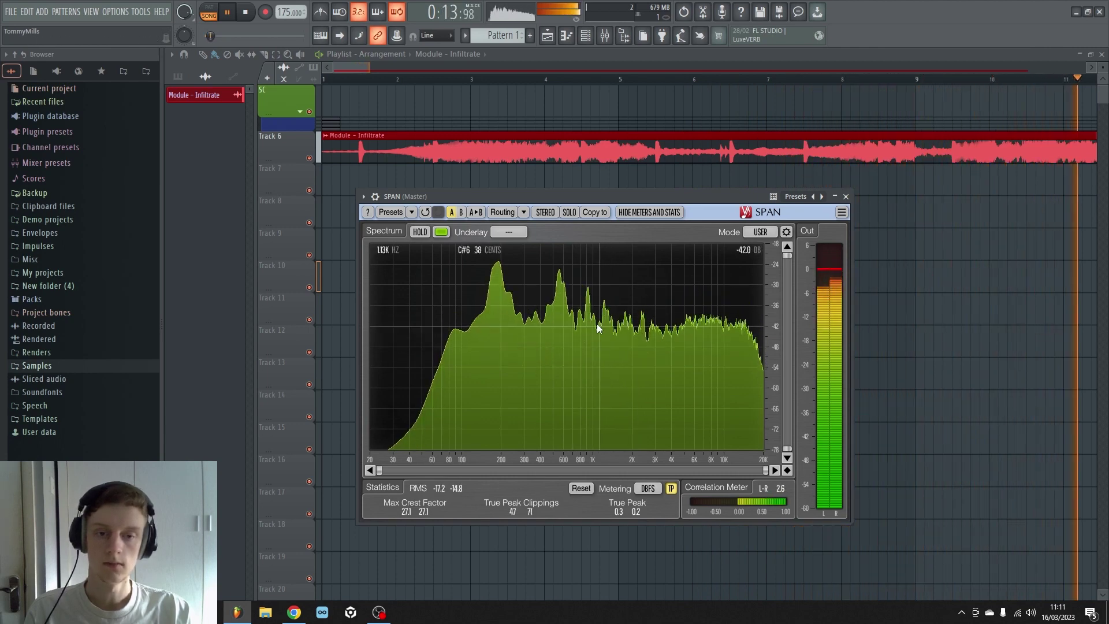
key("space")
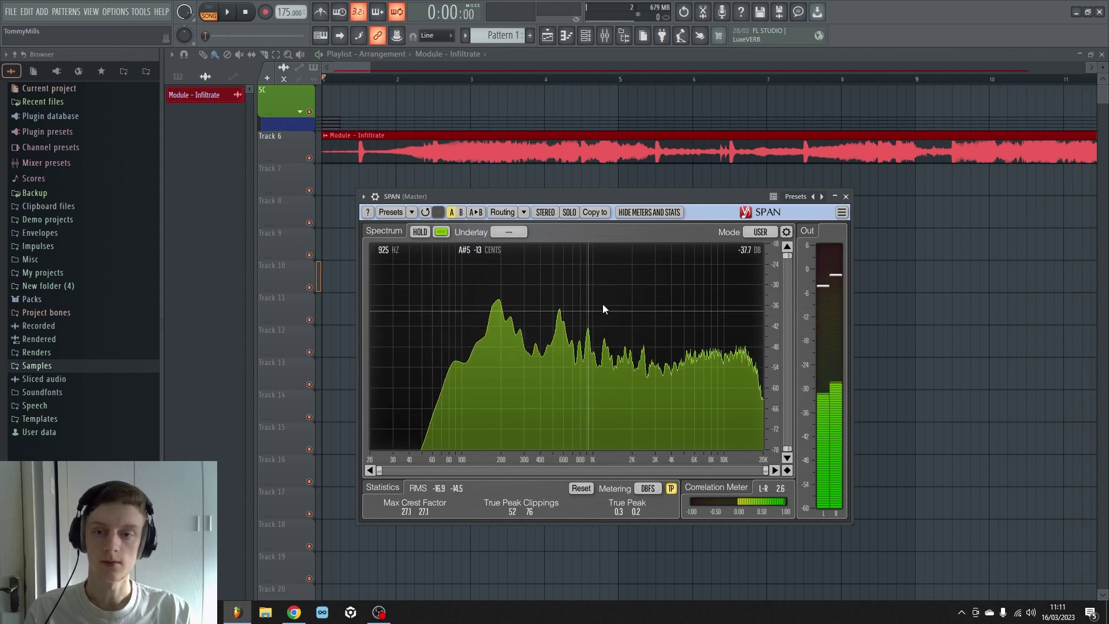
left_click(846, 196)
- Show the Unsorted channels in the channel rack and delete the Module - Infiltrate clip from Track 6
scroll(788, 84, "down", 2)
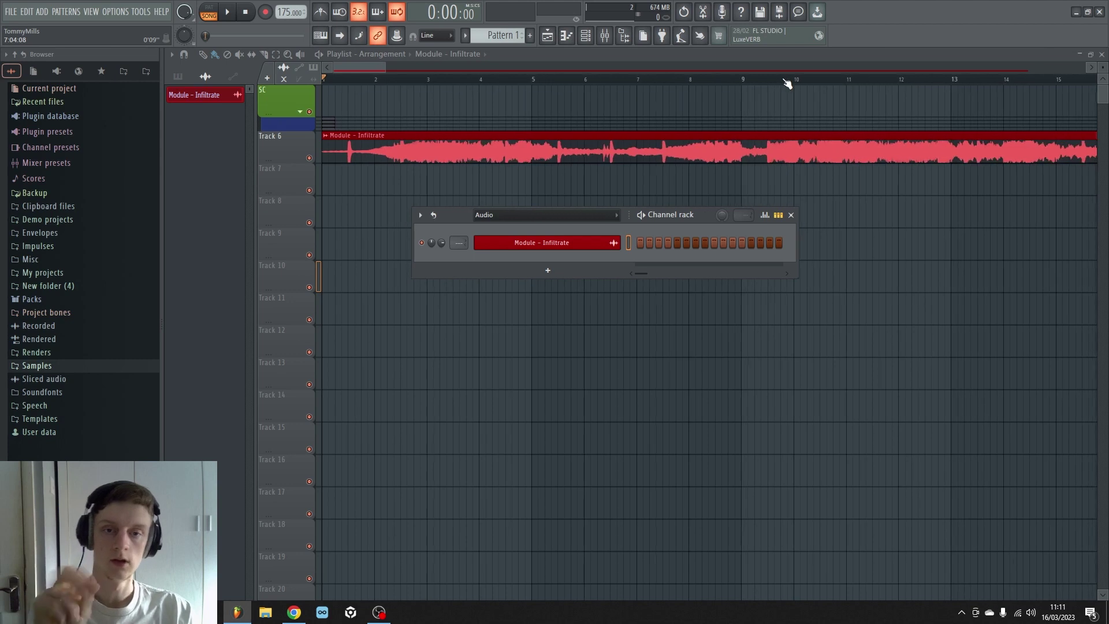
left_click(588, 219)
left_click(560, 262)
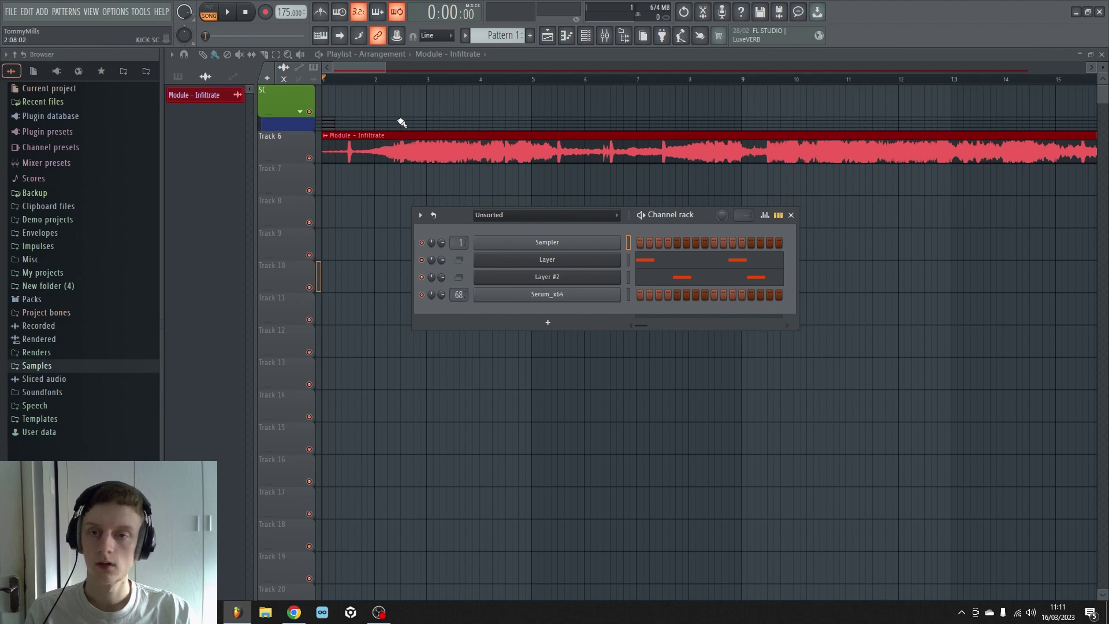
right_click(403, 141)
- Open the Serum_x64 channel and its piano roll in a new Pattern 2
left_click(585, 35)
left_click(546, 295)
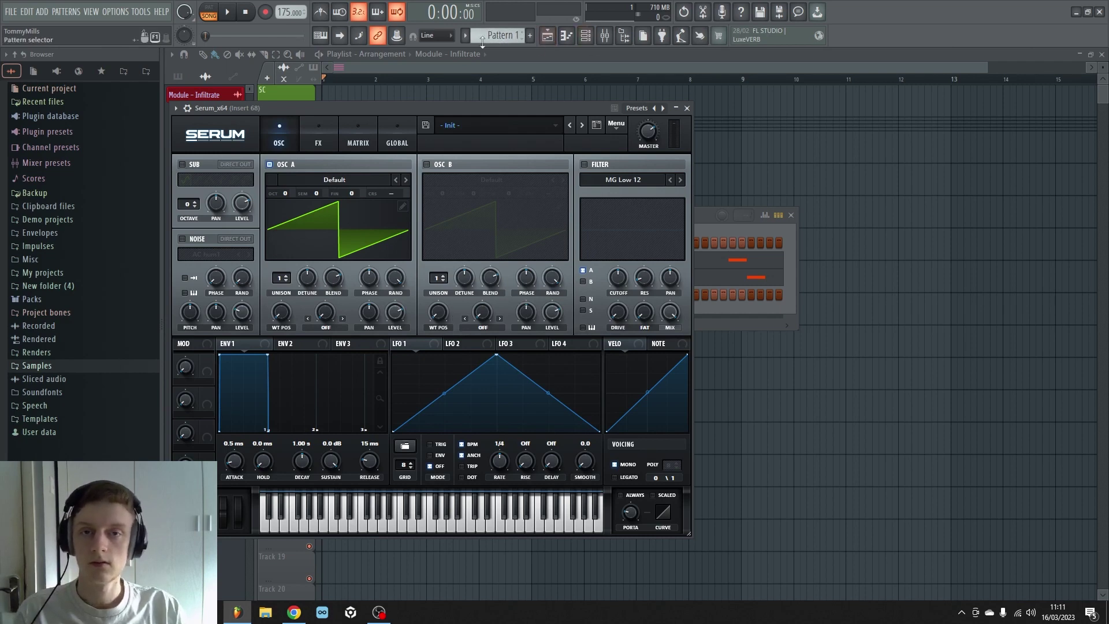
left_click(529, 35)
left_click(549, 36)
left_click(549, 37)
left_click(565, 37)
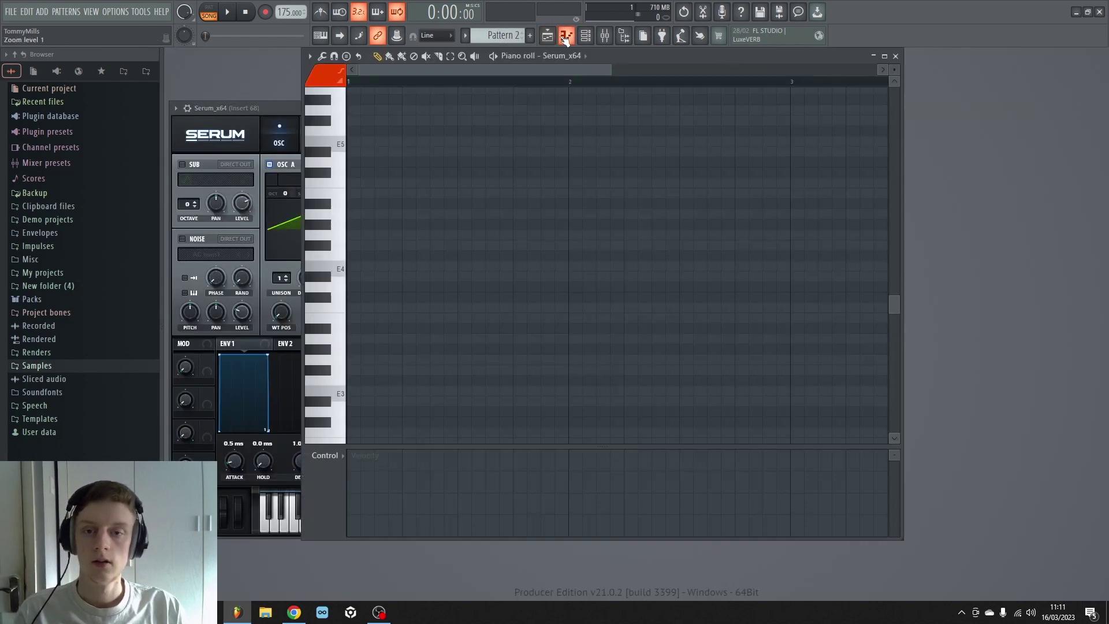
- Draw one long sustained E4 note starting at bar 1 and extend it past bar 9
left_click_drag(361, 270, 685, 85)
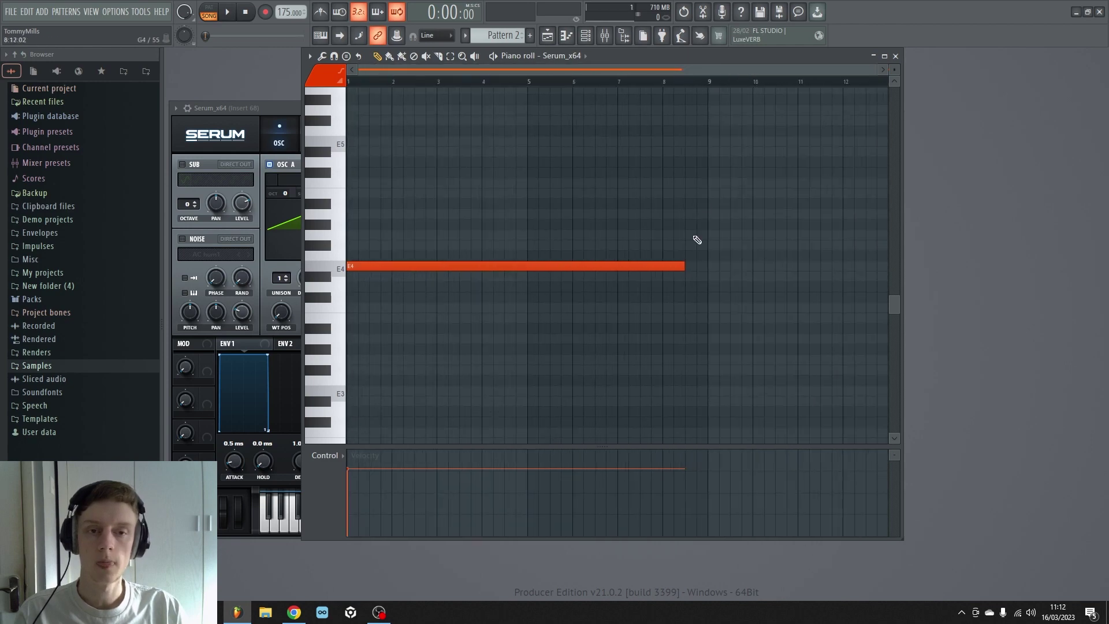
left_click_drag(686, 269, 771, 166)
left_click_drag(677, 160, 677, 160)
- Place the Pattern 2 clip on Track 7 at the start of the playlist
left_click(548, 35)
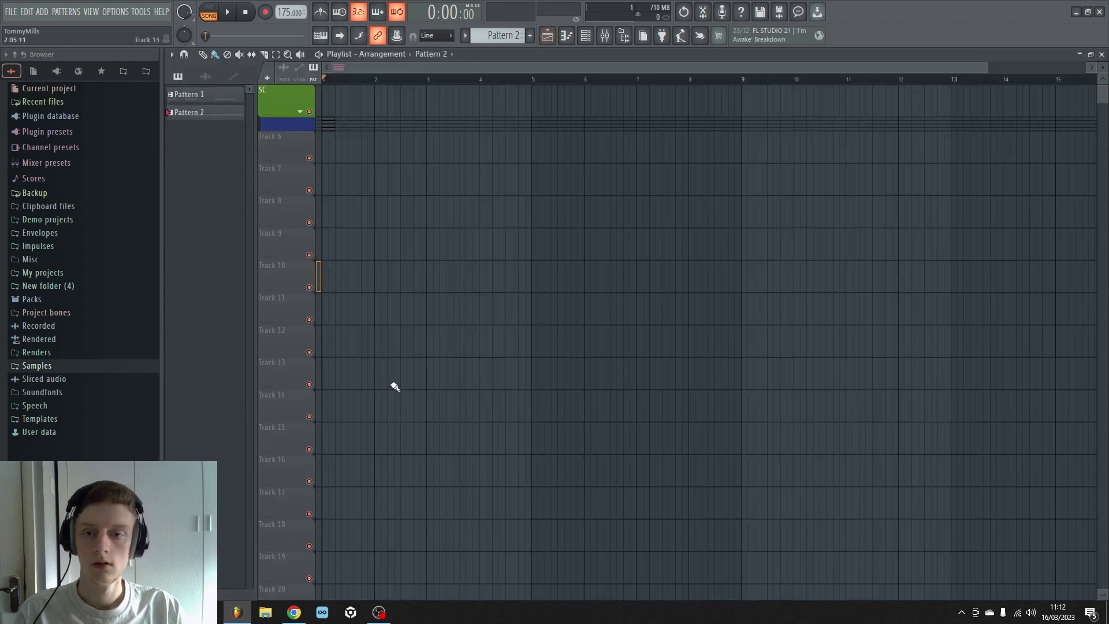
left_click(437, 309)
left_click_drag(490, 304, 619, 88)
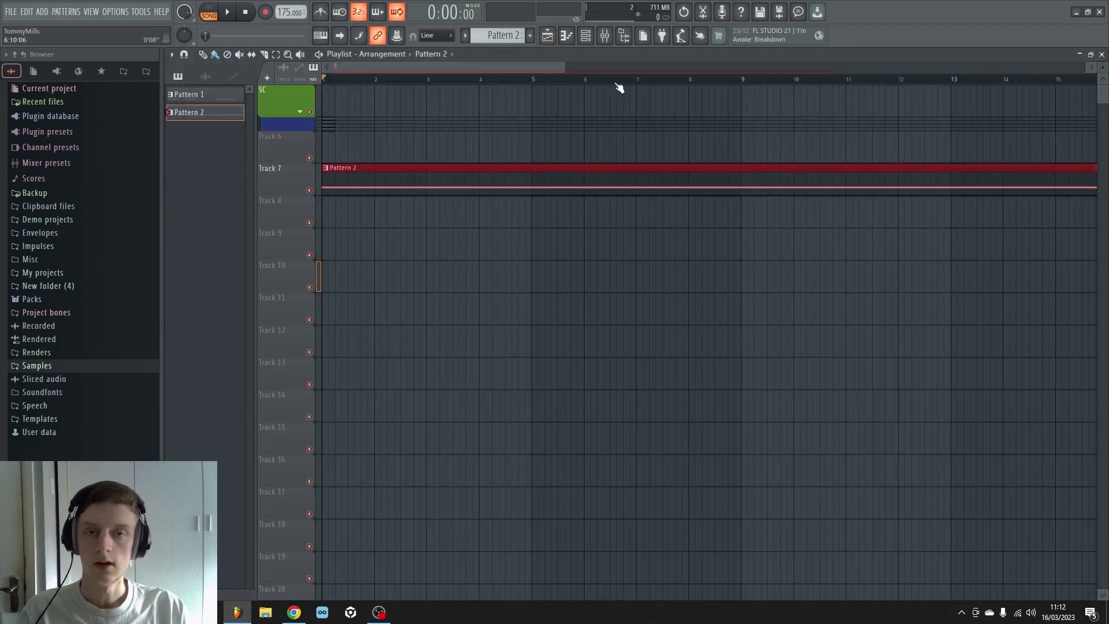
- Open the Serum_x64 channel and load the Analog Basic Shapes wavetable into oscillator A
left_click(597, 38)
left_click(537, 296)
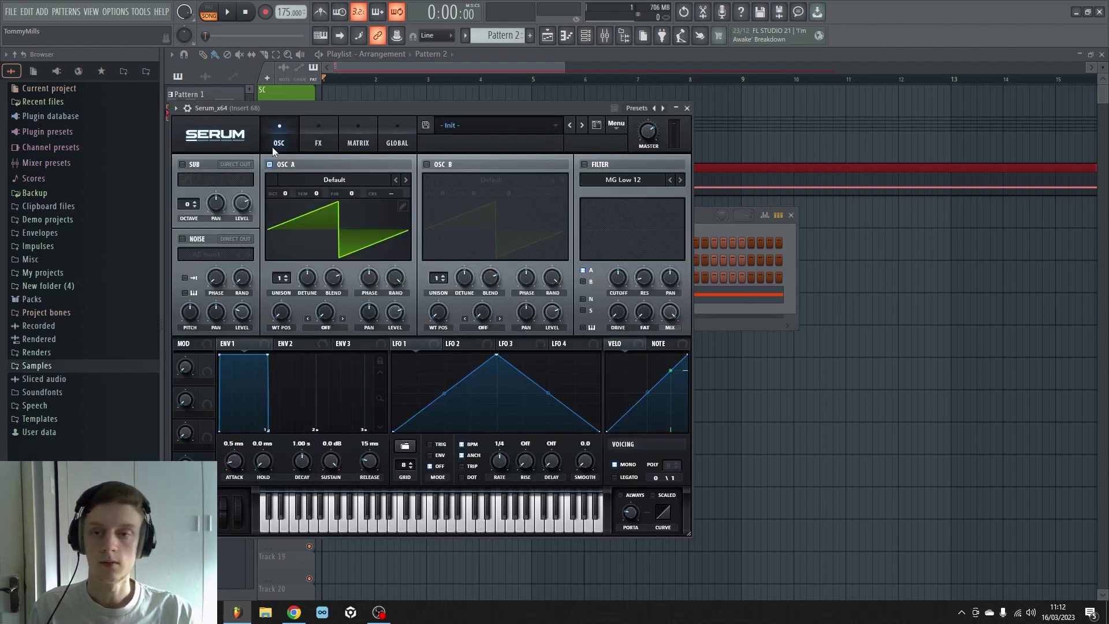
left_click(330, 180)
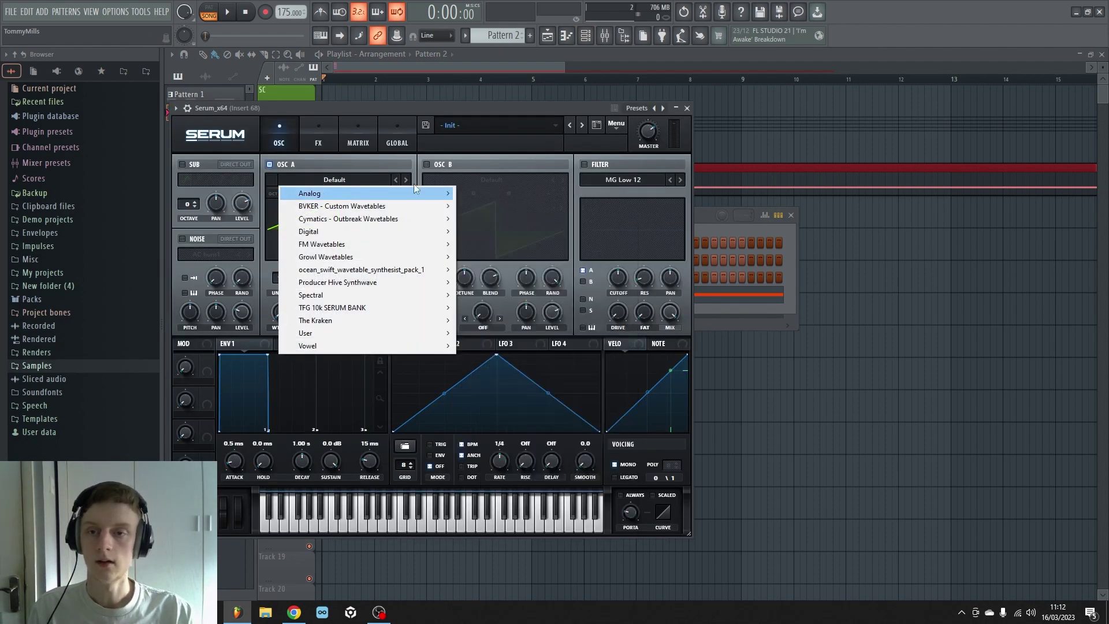
mouse_move(416, 193)
left_click(479, 250)
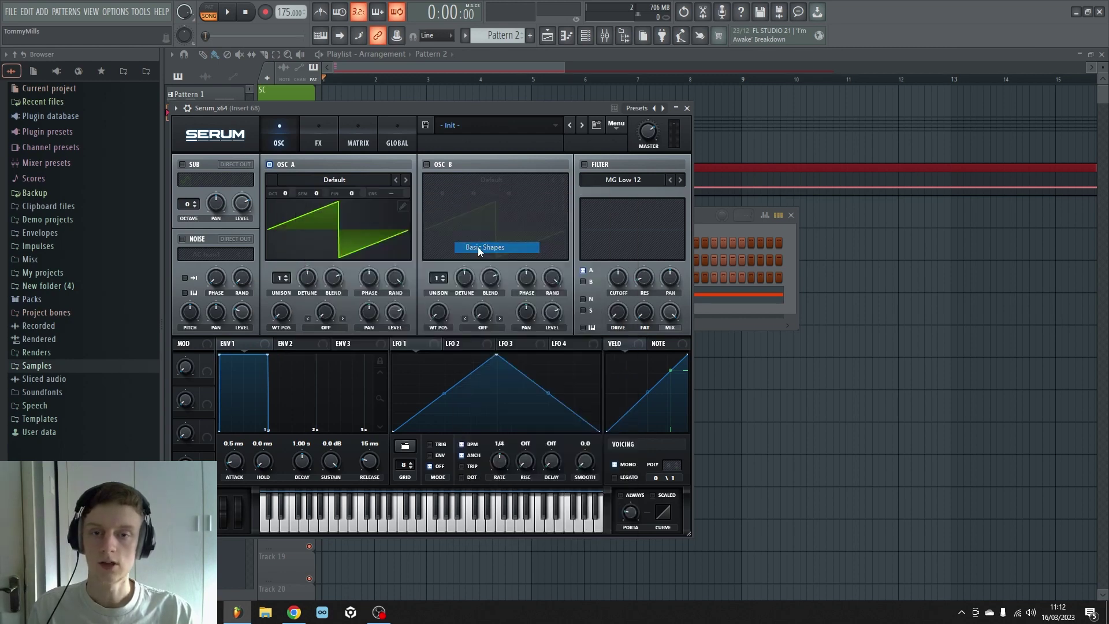
- Shift oscillator A's wavetable position to the triangle shape, leaving oscillator B off
left_click(426, 165)
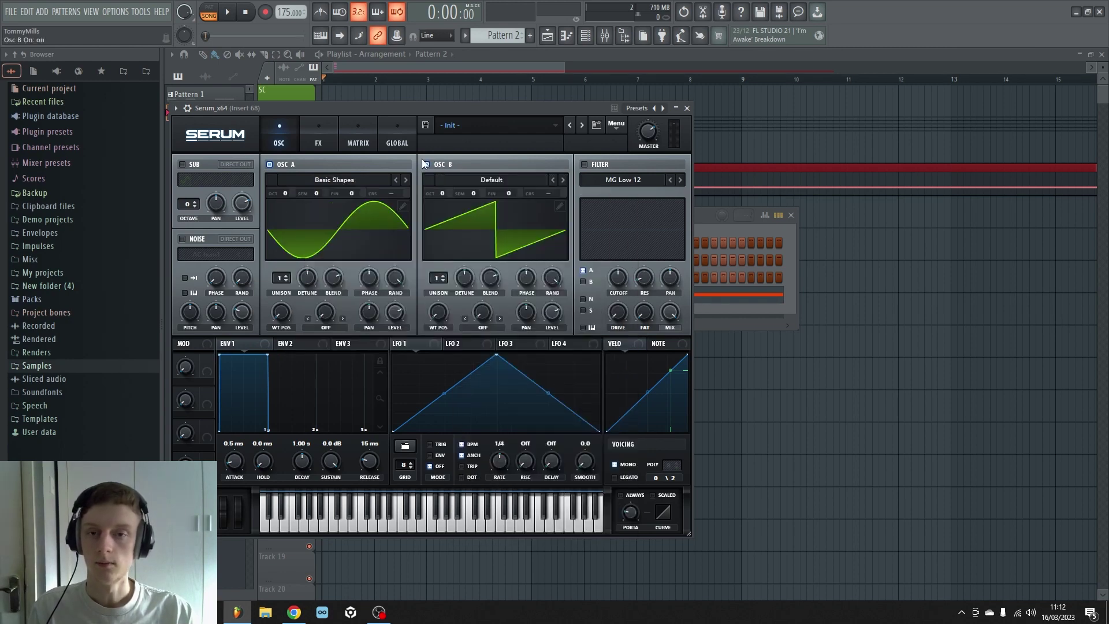
left_click(427, 165)
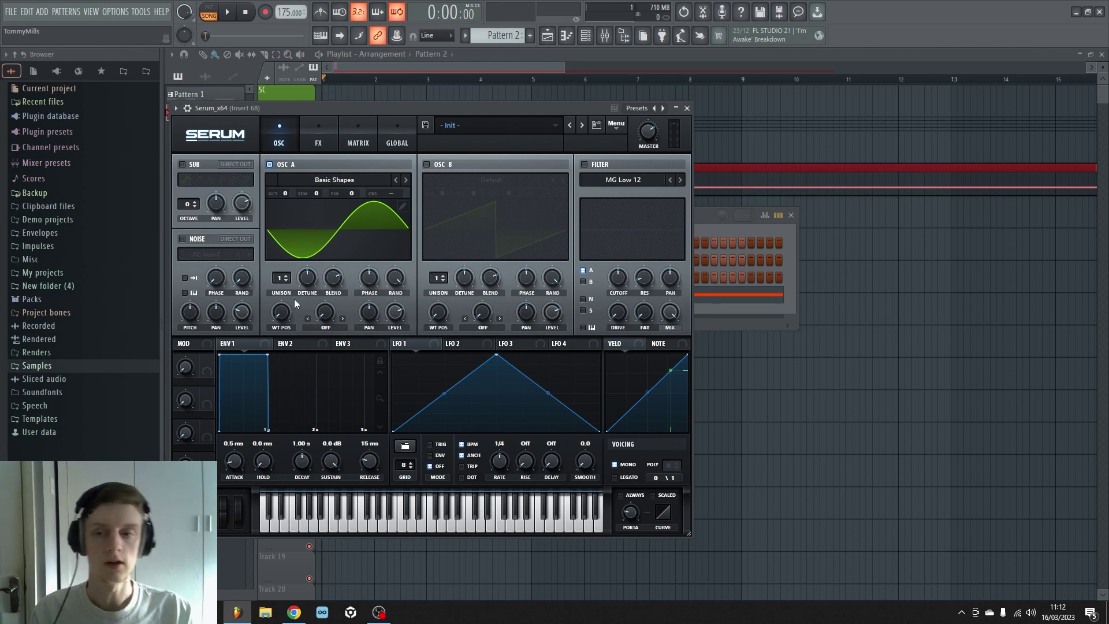
left_click(351, 179)
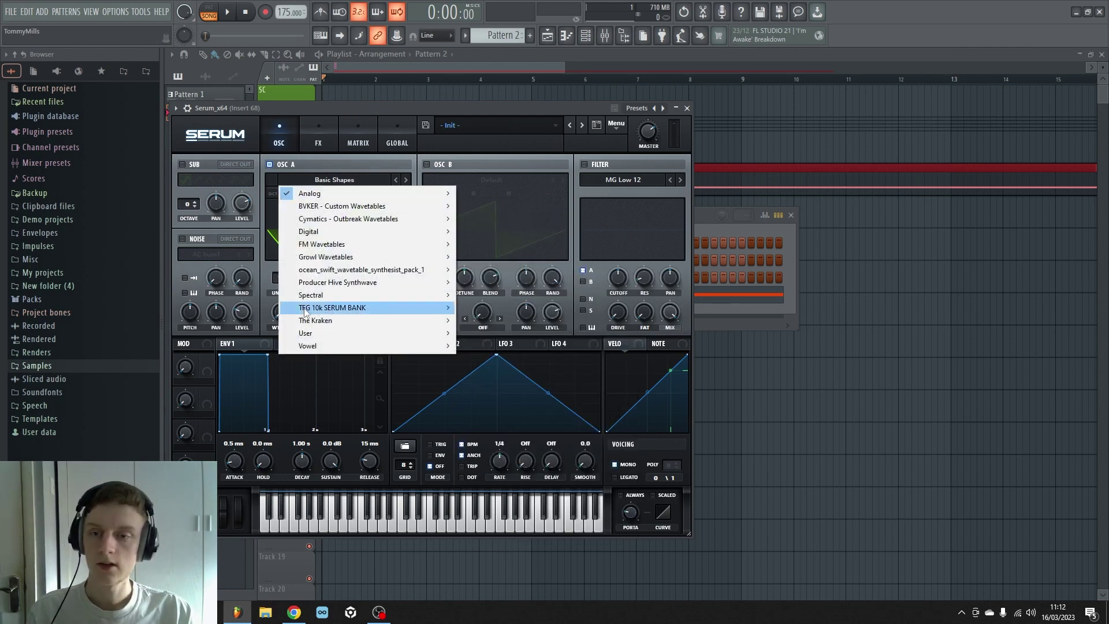
left_click(258, 315)
left_click_drag(278, 316, 300, 300)
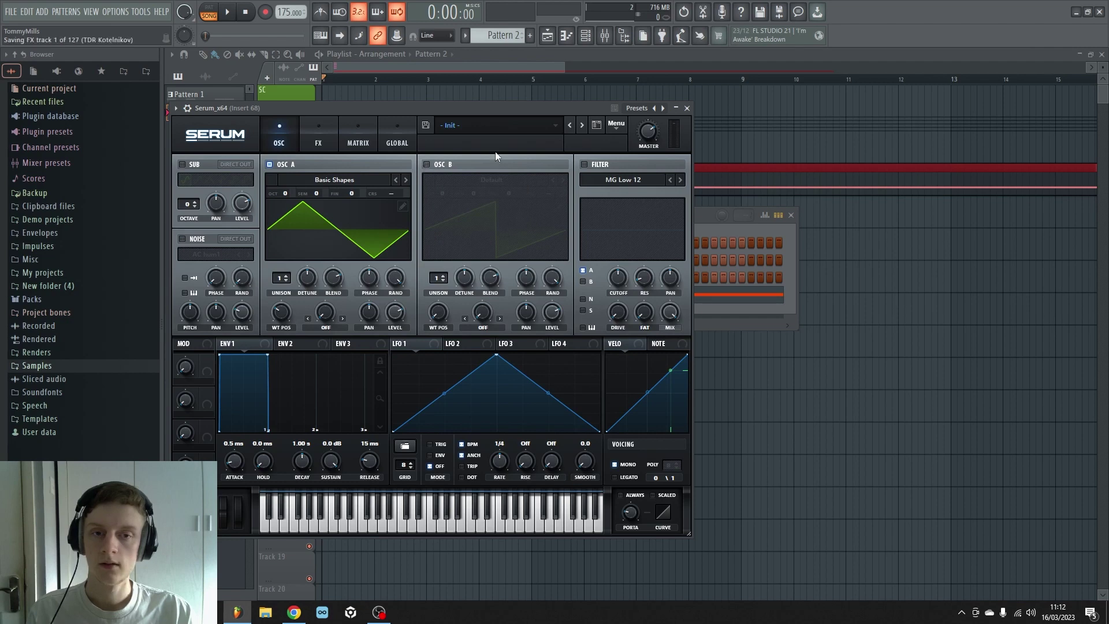
- Close Serum and place the Module - Infiltrate audio clip on Track 6 at the start of the playlist
left_click(359, 169)
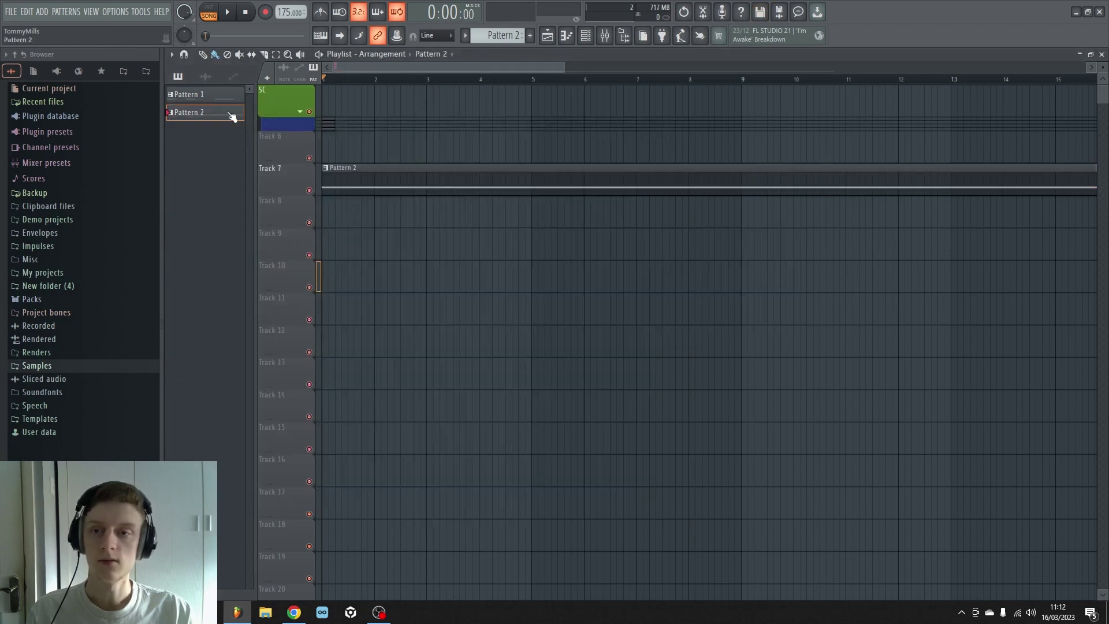
left_click(205, 77)
left_click_drag(196, 95, 378, 152)
- Mute Track 7 and listen to the Module - Infiltrate reference from partway through bar 2
left_click(395, 75)
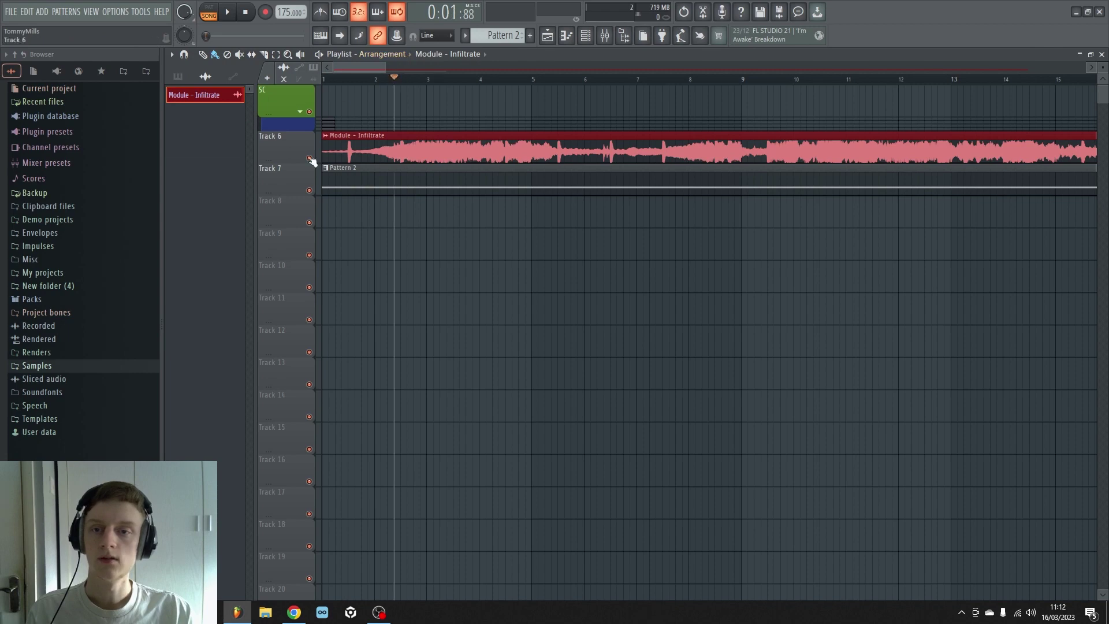
left_click(309, 191)
key("space")
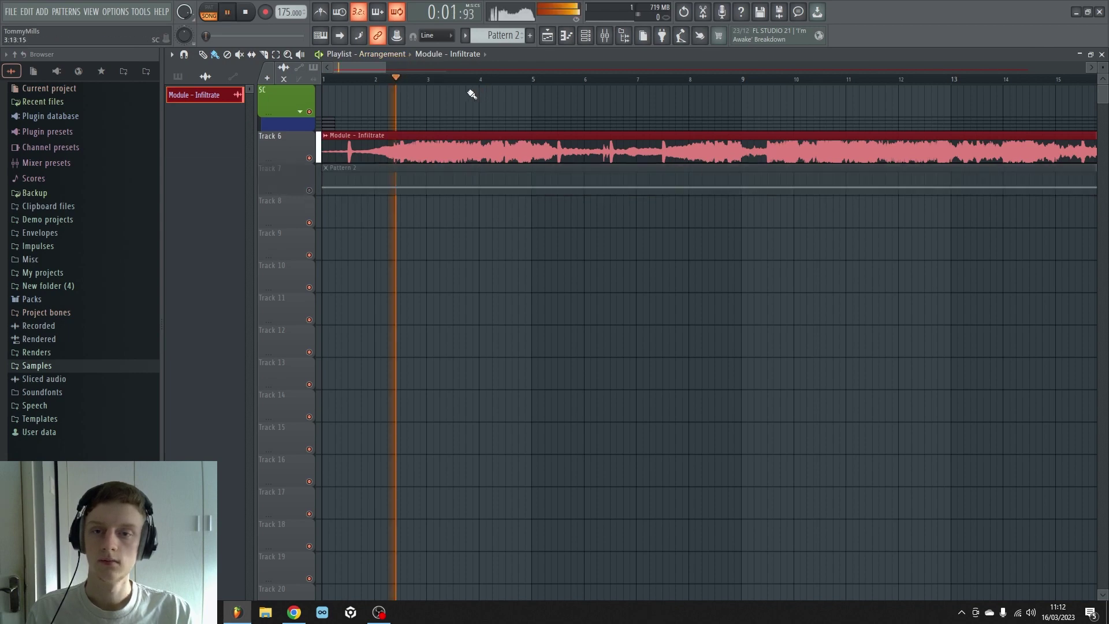
key("space")
- Unmute Track 7, mute the reference on Track 6 and reset playback to the start
left_click(310, 191)
left_click(310, 158)
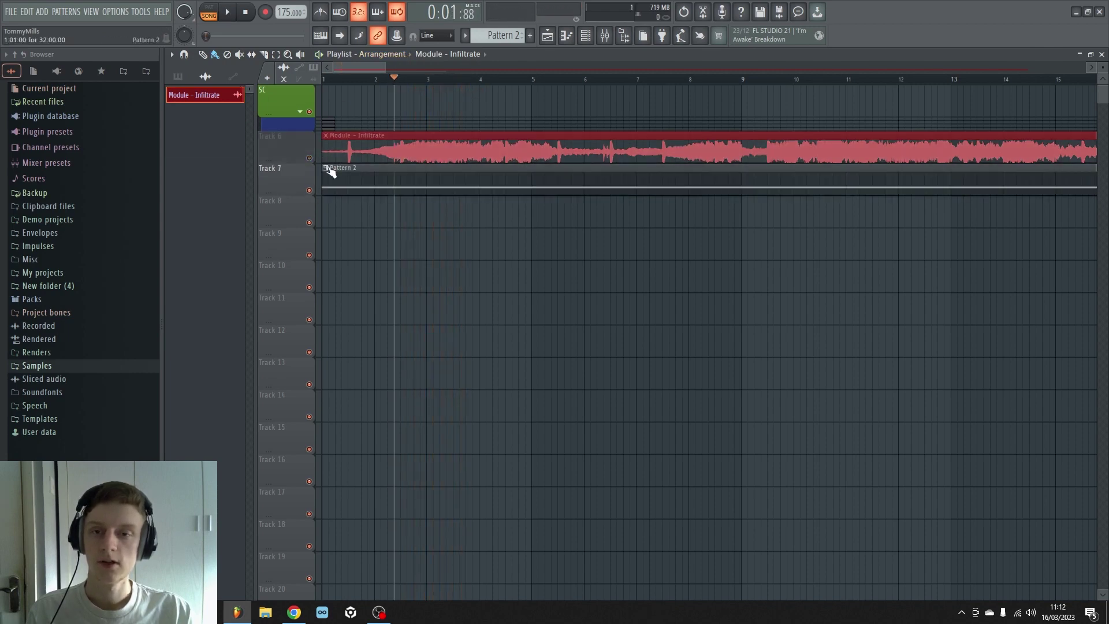
left_click(247, 14)
- Show the Unsorted channels in the channel rack and reopen the Serum_x64 channel
left_click(595, 37)
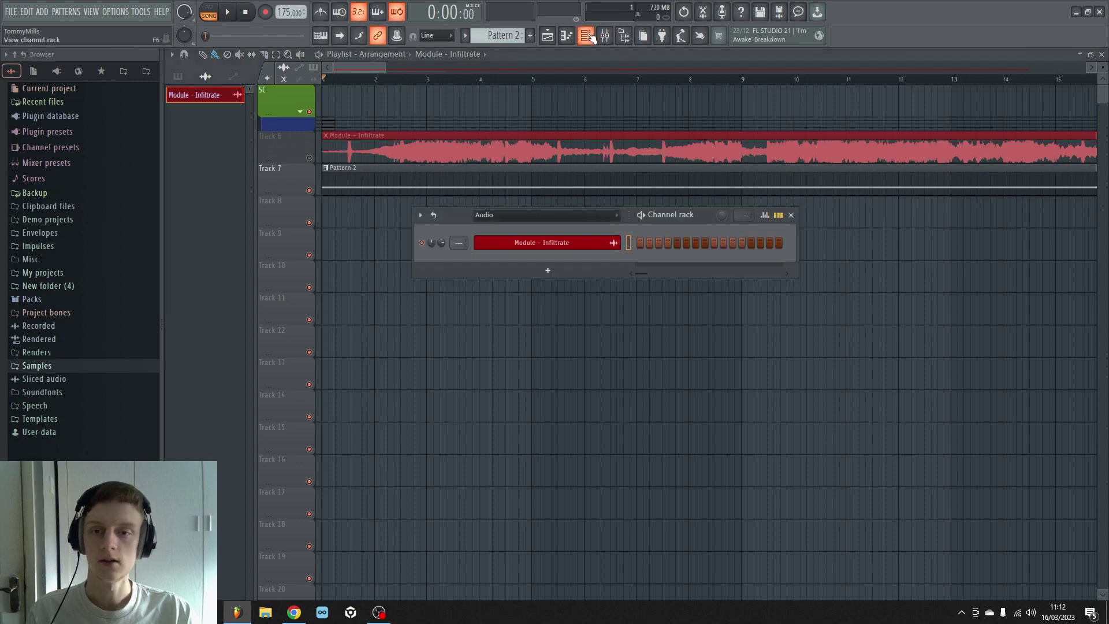
left_click(507, 215)
left_click(502, 268)
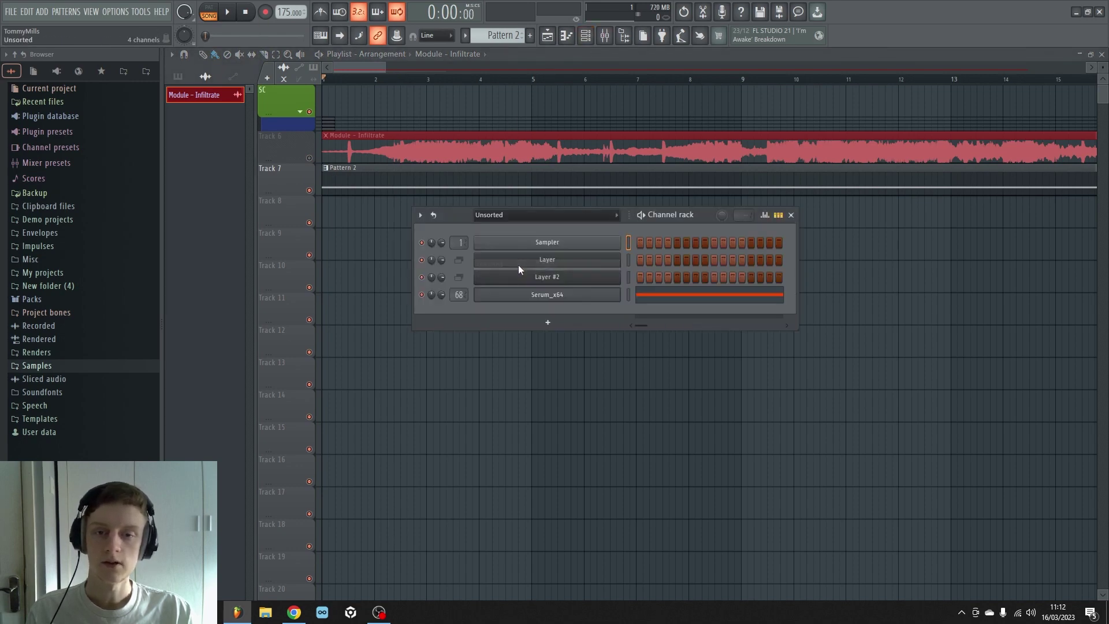
left_click(530, 296)
left_click_drag(400, 110, 605, 115)
- Enable oscillator B with the Analog Basic Shapes wavetable and shift its wavetable position to the saw shape
left_click(632, 169)
left_click(646, 183)
mouse_move(780, 198)
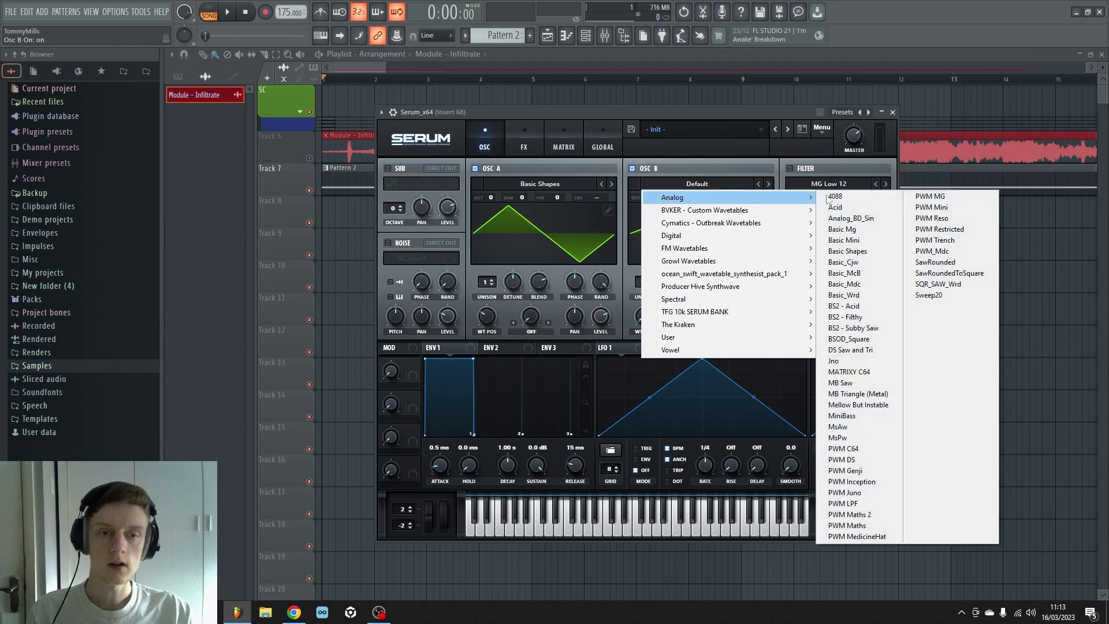
left_click(858, 251)
left_click_drag(635, 323, 662, 305)
- Set oscillator B's unison to 7 voices and lower both oscillators to octave -2
key("space")
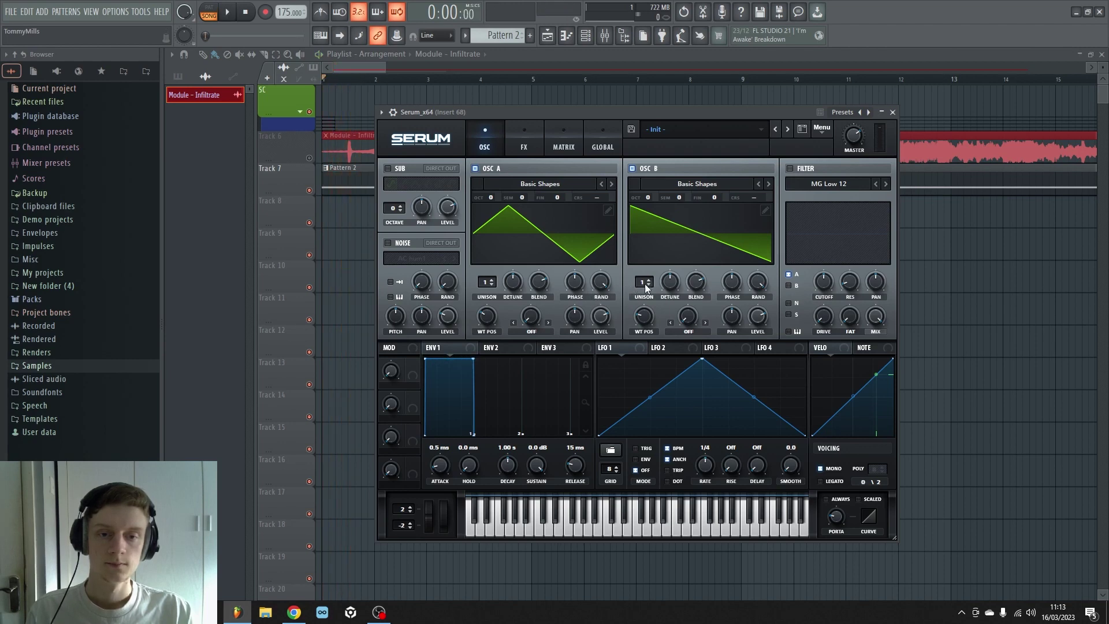
left_click_drag(646, 285, 667, 234)
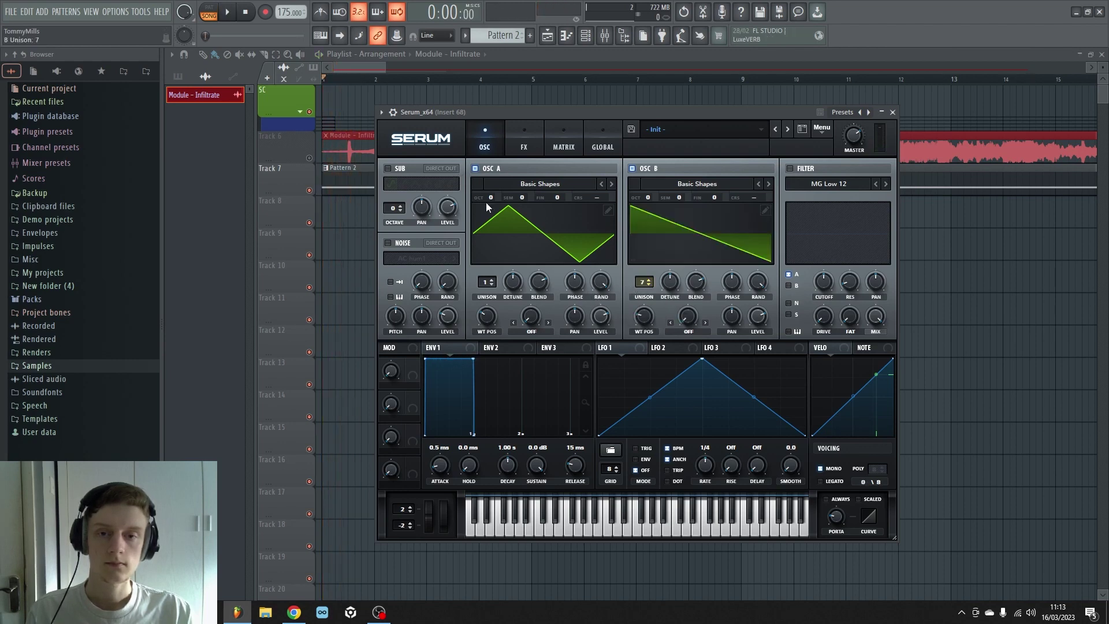
left_click_drag(487, 203, 487, 229)
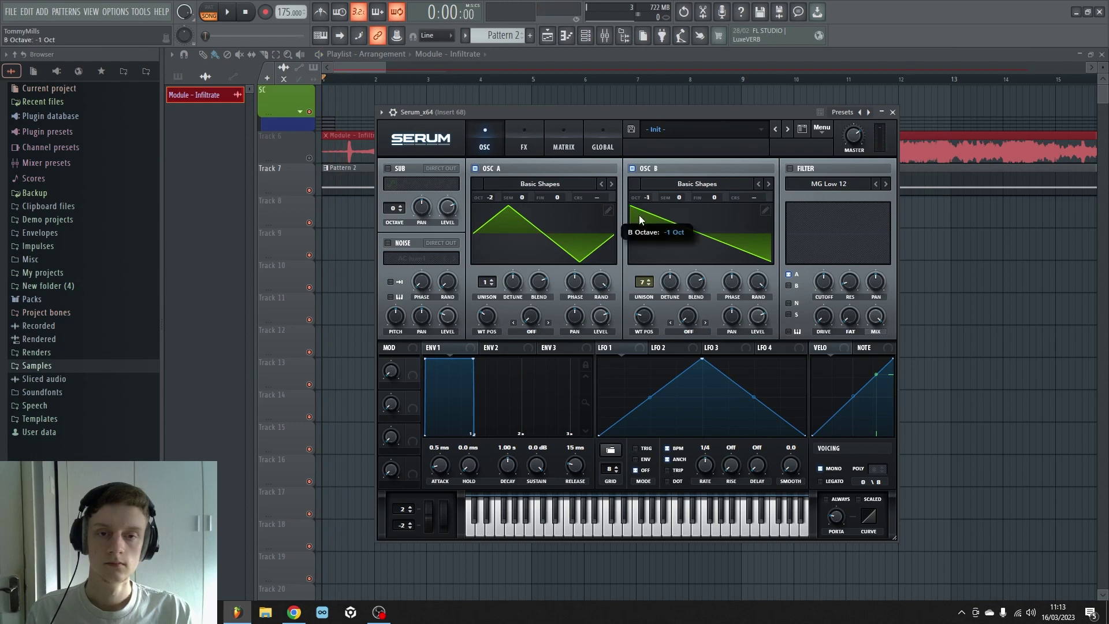
key("space")
left_click_drag(639, 215, 638, 227)
key("space")
- Adjust oscillator B's unison detune slightly and audition the sound
key("space")
mouse_move(669, 281)
left_mouse_down()
mouse_move(670, 267)
mouse_move(666, 283)
left_mouse_up()
key("space")
key("space")
key("space")
- Fine-tune oscillator A to -6 cents and oscillator B to 7 cents, and audition the result
left_click_drag(557, 198, 556, 210)
left_click_drag(719, 199, 719, 193)
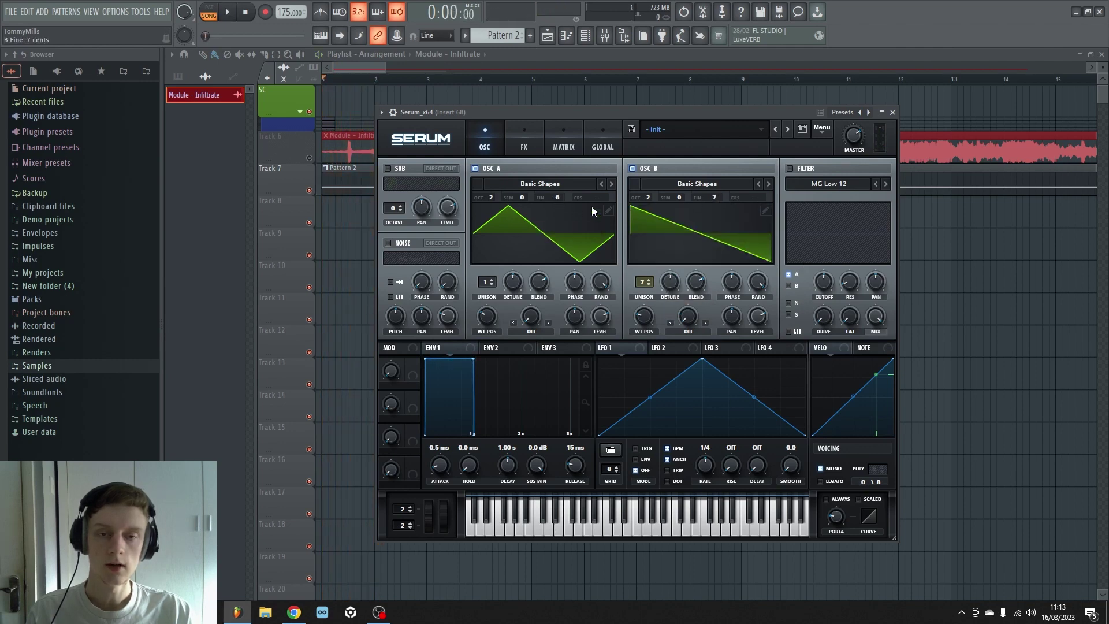
key("space")
key("space")
- Enable the sub oscillator and set its octave to -2
left_click(387, 169)
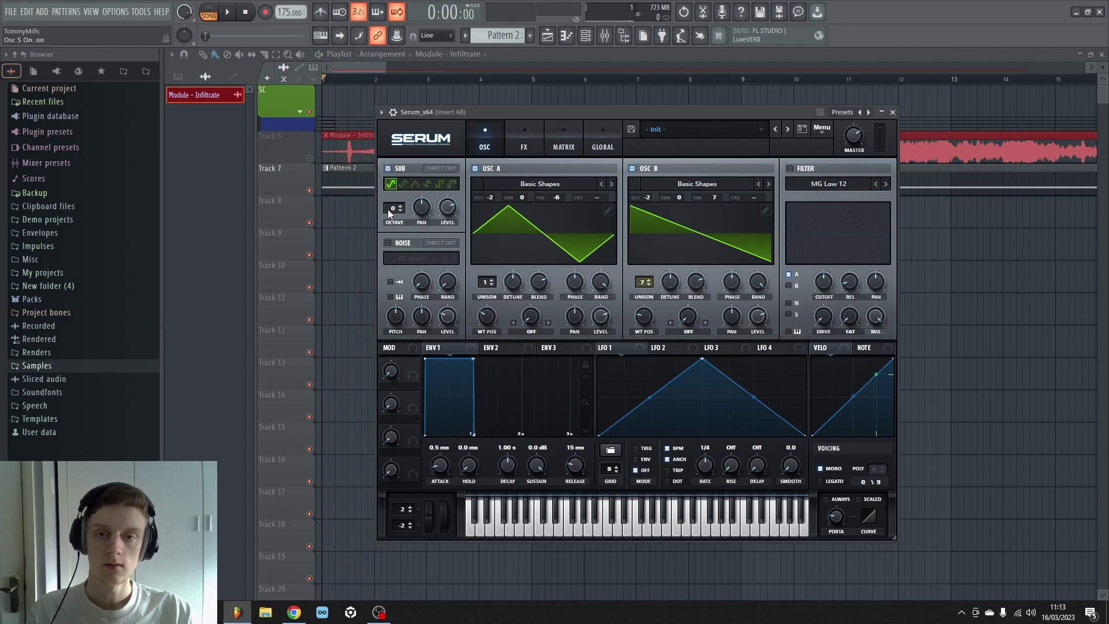
left_click_drag(389, 211, 391, 224)
- Adjust Serum's master volume and audition the patch
key("space")
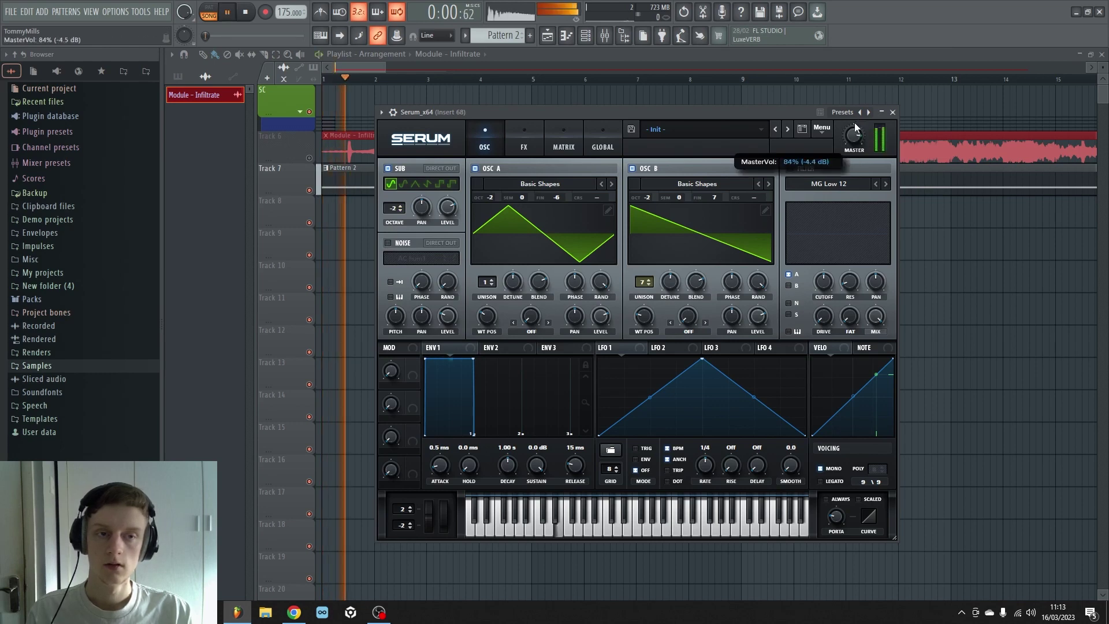
key("space")
right_click(854, 121)
left_click(875, 187)
key("space")
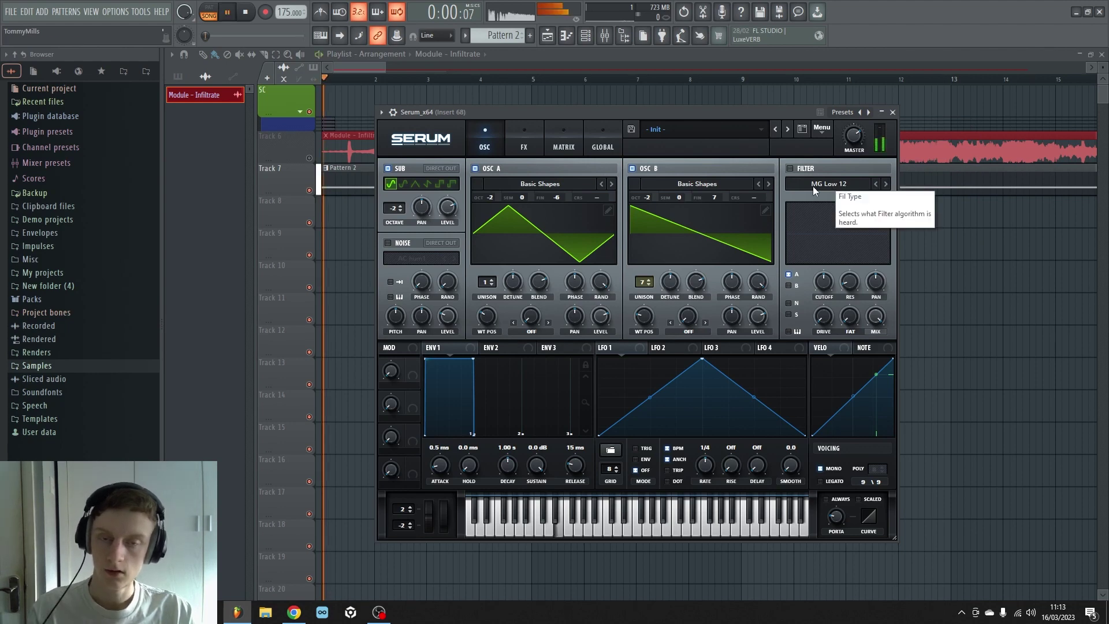
key("space")
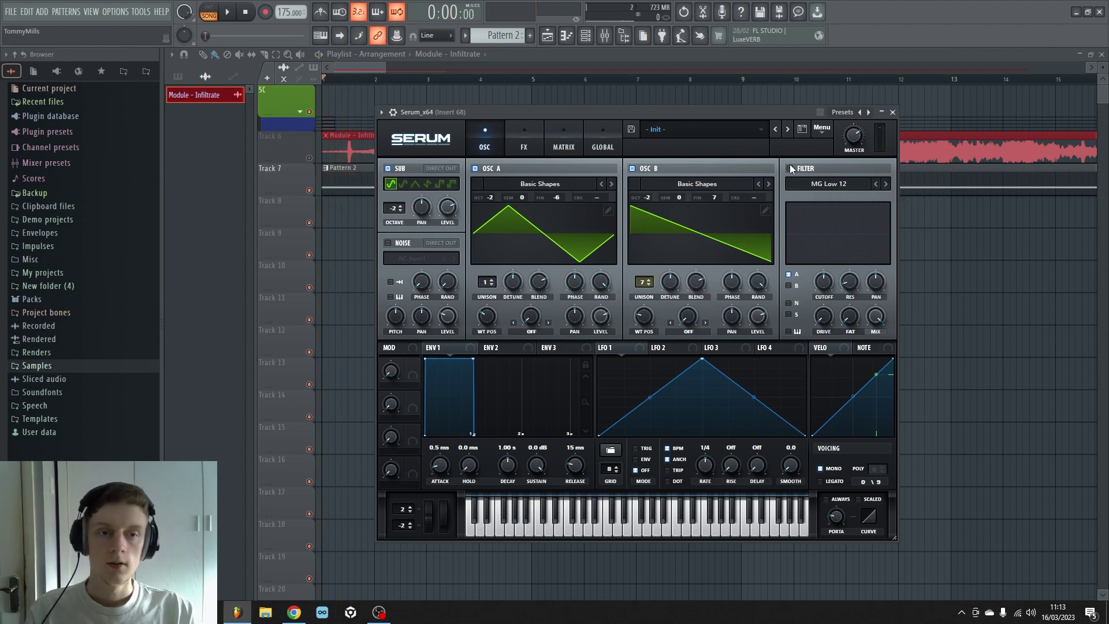
- Enable the filter for oscillators A and B, set its type to MG Low 18 and shape its cutoff and resonance
left_click(789, 168)
left_click(789, 286)
left_click_drag(807, 308, 871, 165)
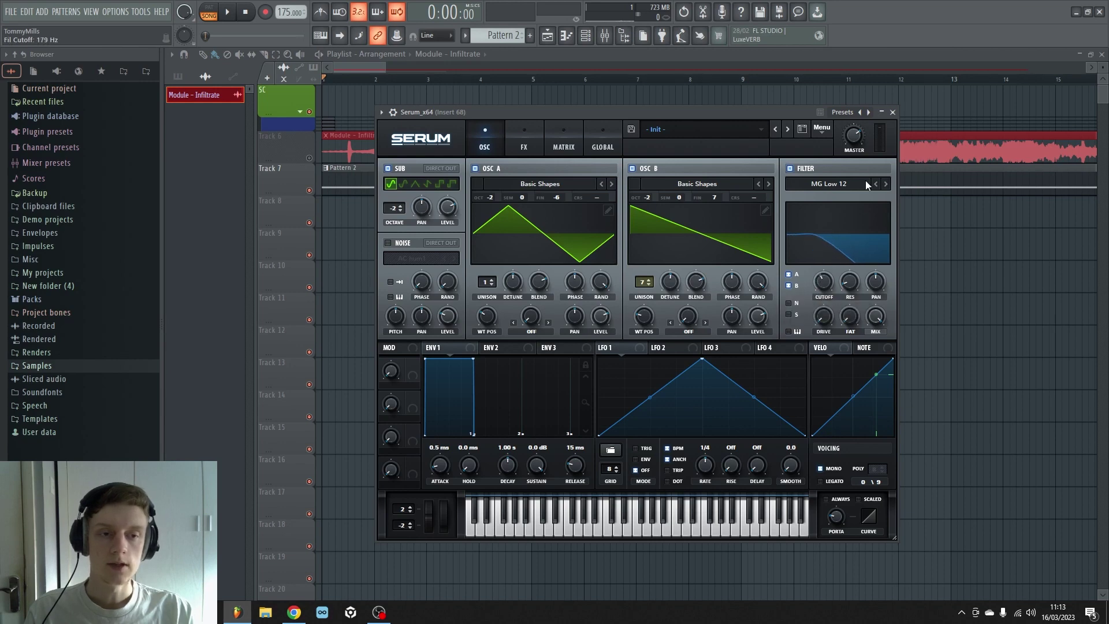
left_click(886, 184)
mouse_move(858, 241)
left_mouse_down()
mouse_move(857, 223)
mouse_move(857, 241)
mouse_move(866, 225)
left_mouse_up()
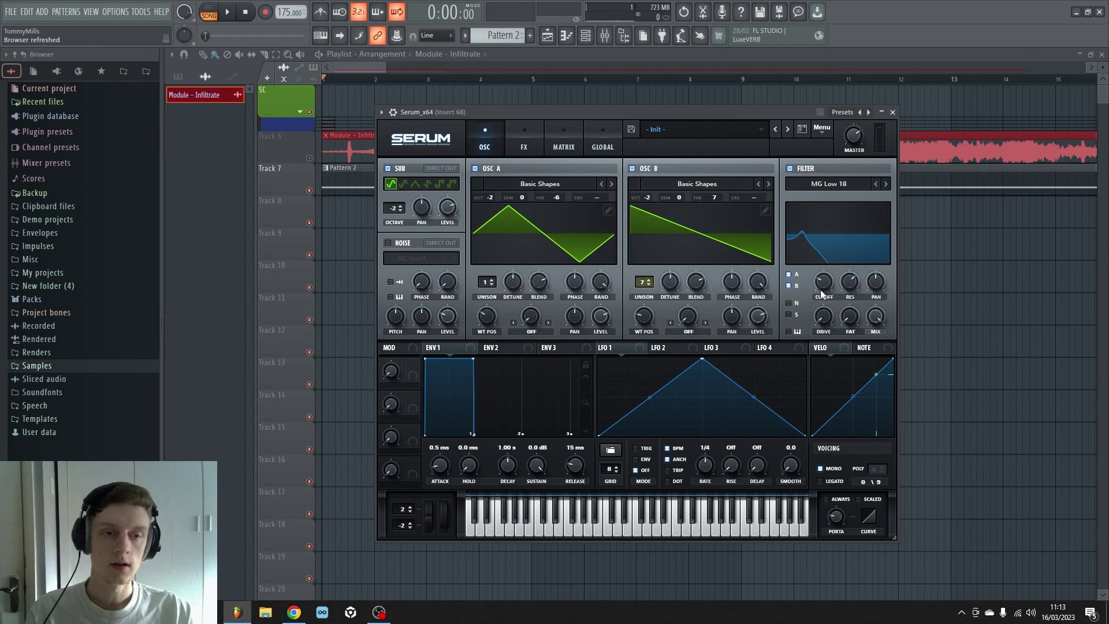
- Set the filter cutoff to about 191 Hz while auditioning the sound
key("space")
left_click_drag(816, 281, 839, 289)
key("space")
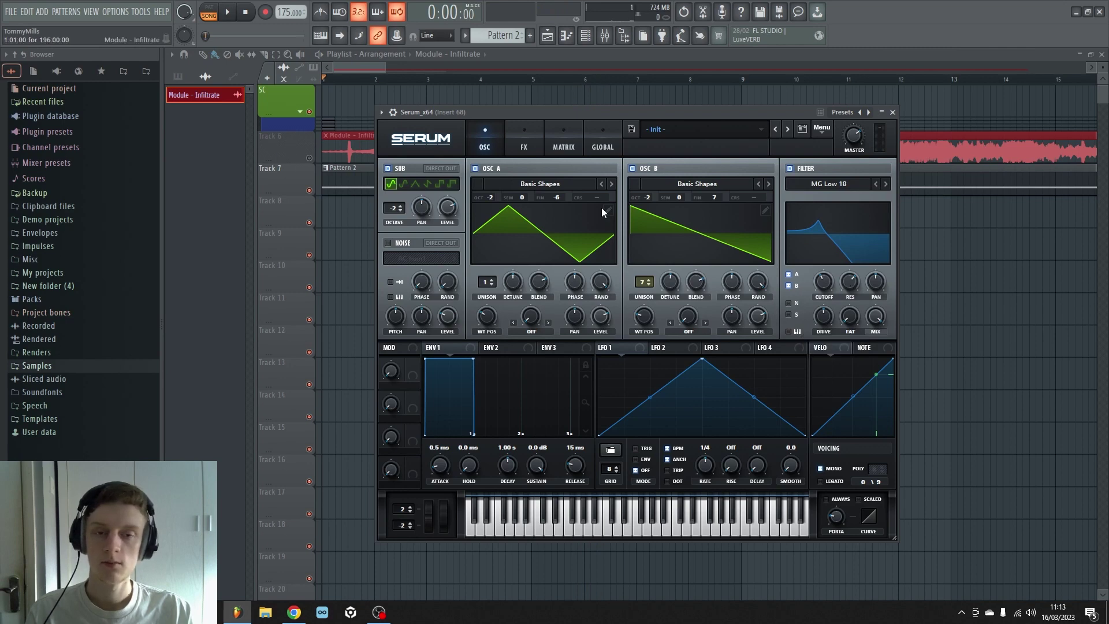
left_click(831, 281)
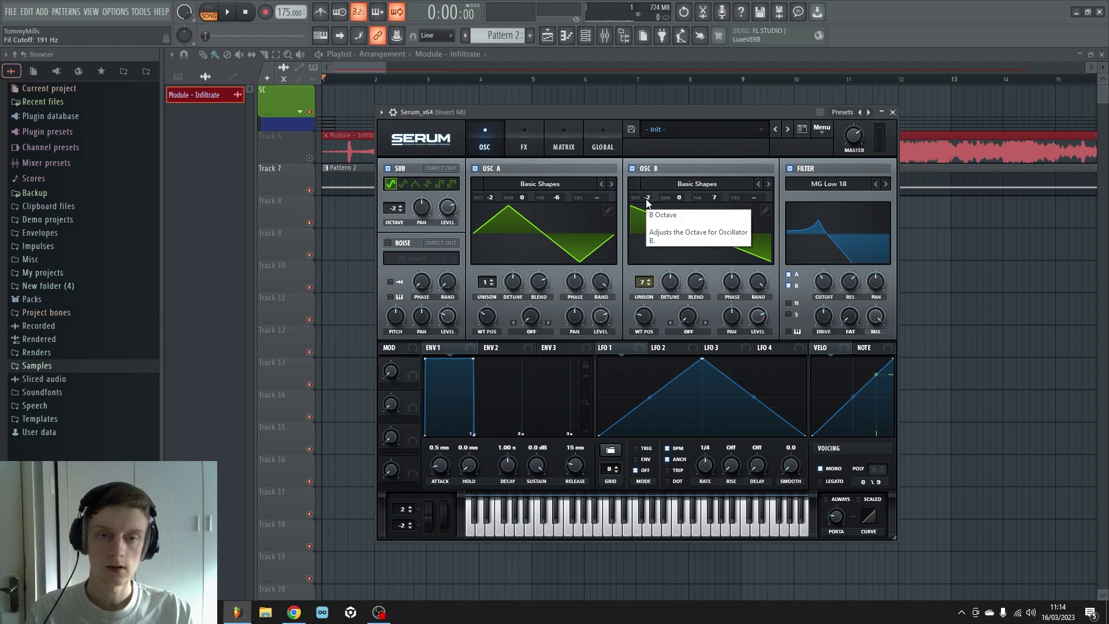
- Raise oscillator B to octave -1 and set the filter's fat amount to 29% during playback
left_click_drag(647, 201, 648, 188)
key("space")
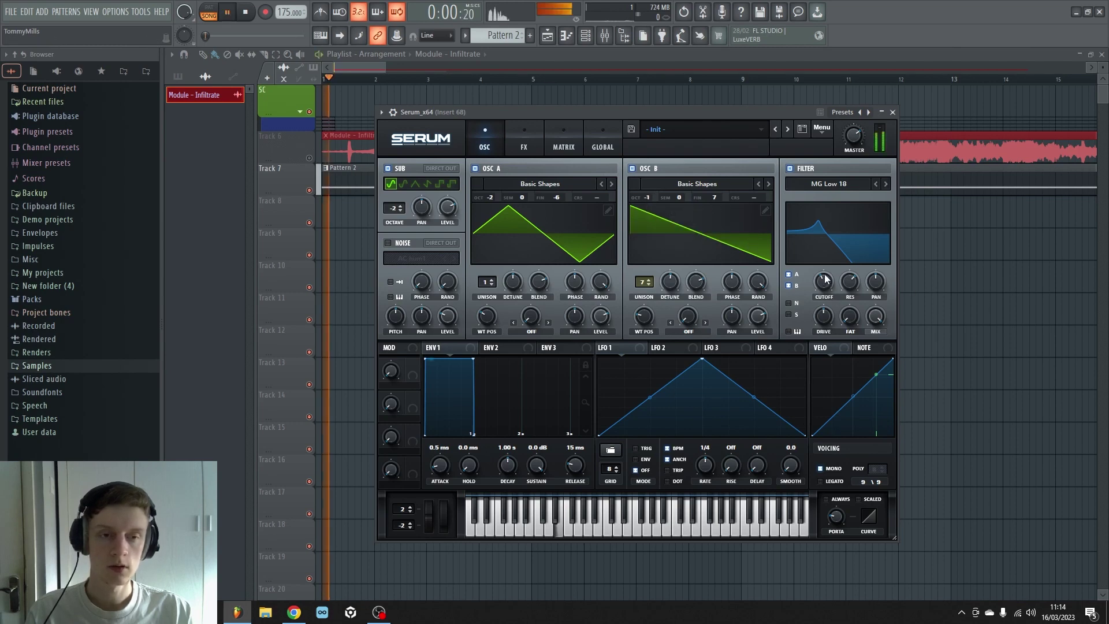
left_click_drag(835, 293, 838, 296)
left_click_drag(823, 323, 849, 321)
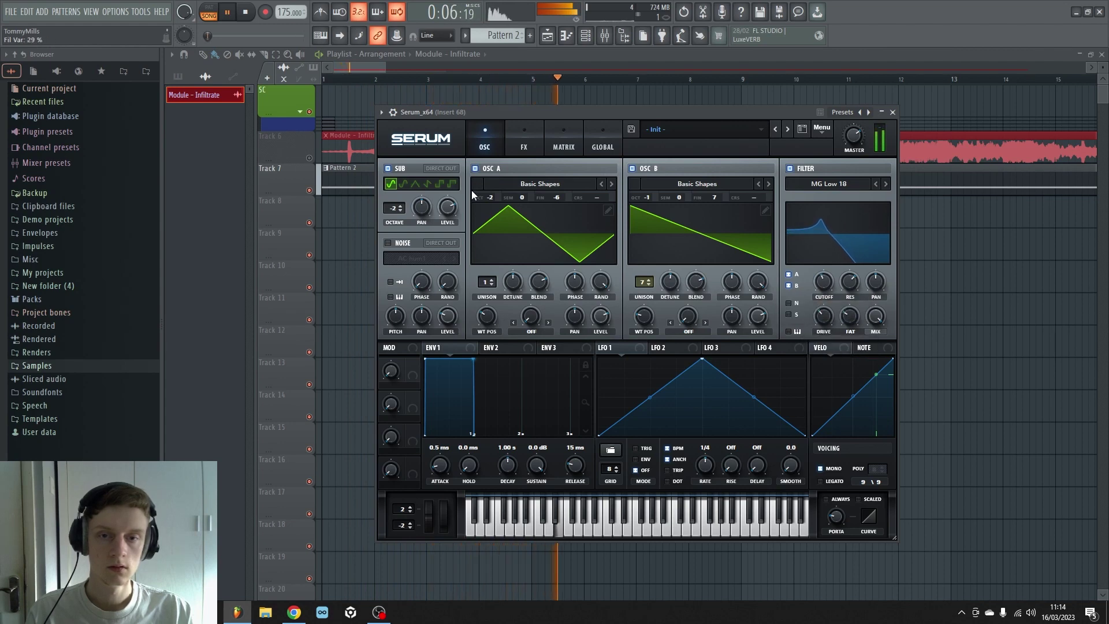
- Set oscillator A to octave -1 and oscillator B to octave -2, fine-tuning the filter cutoff by ear
left_click_drag(473, 195, 502, 186)
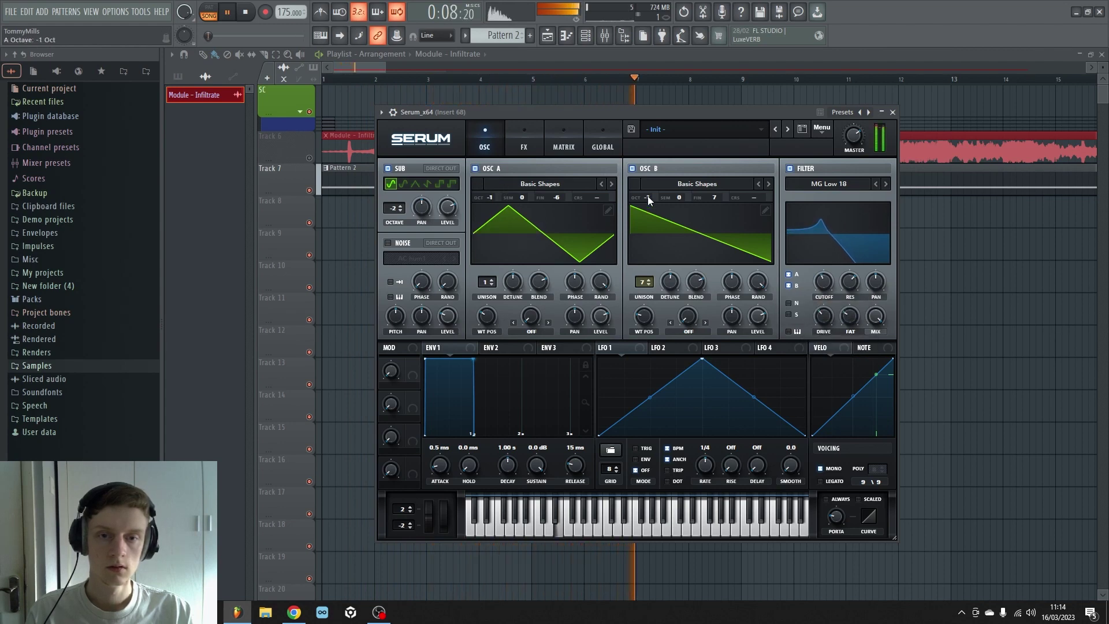
left_click_drag(647, 195, 639, 203)
mouse_move(824, 282)
left_mouse_down()
mouse_move(850, 309)
mouse_move(826, 282)
mouse_move(843, 262)
mouse_move(827, 288)
left_mouse_up()
left_click(850, 317)
key("space")
- Add Serum's Tube distortion effect, increase its drive and set its mix to about 77%
left_click(523, 144)
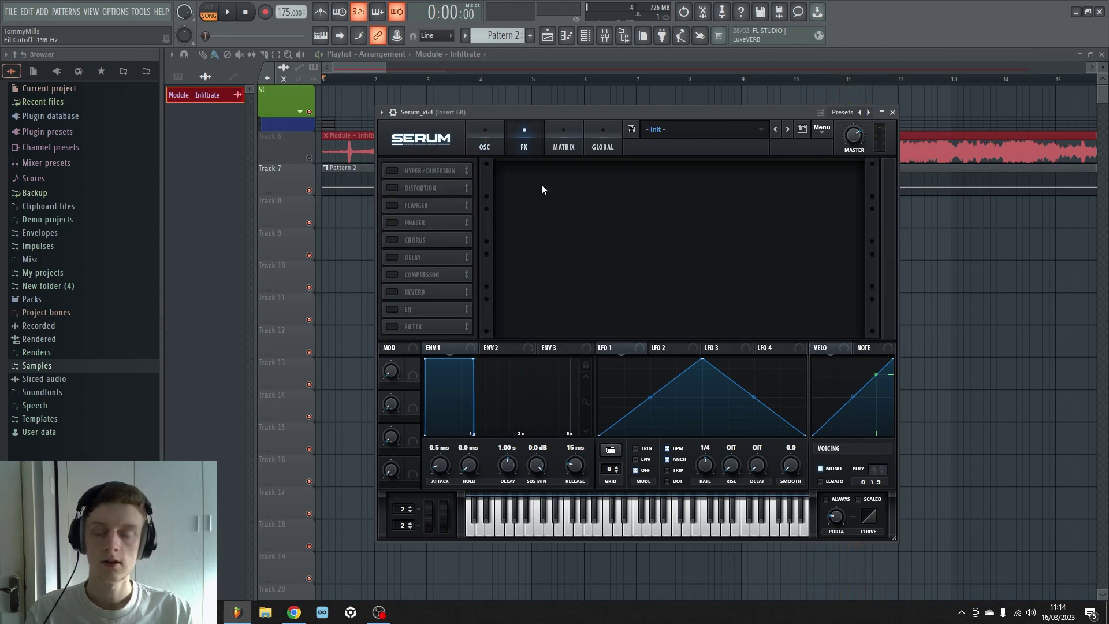
left_click(391, 187)
left_click_drag(478, 110, 336, 120)
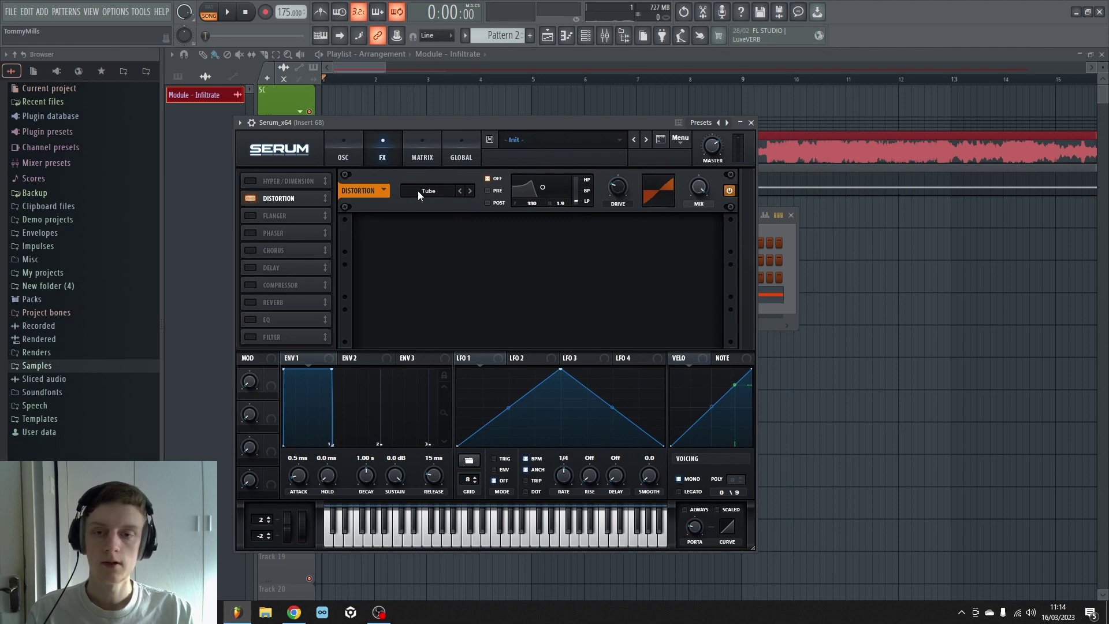
key("space")
left_click_drag(620, 191, 639, 131)
left_click_drag(693, 191, 694, 203)
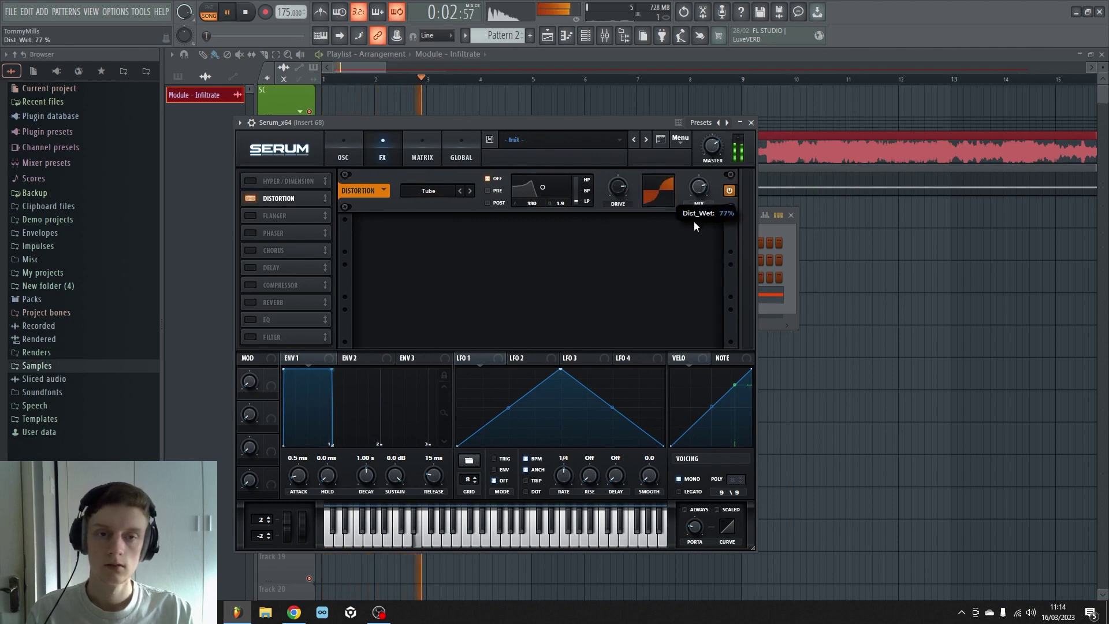
- Raise the sub oscillator to octave -1 and lower the filter cutoff below 150 Hz during playback
left_click(344, 155)
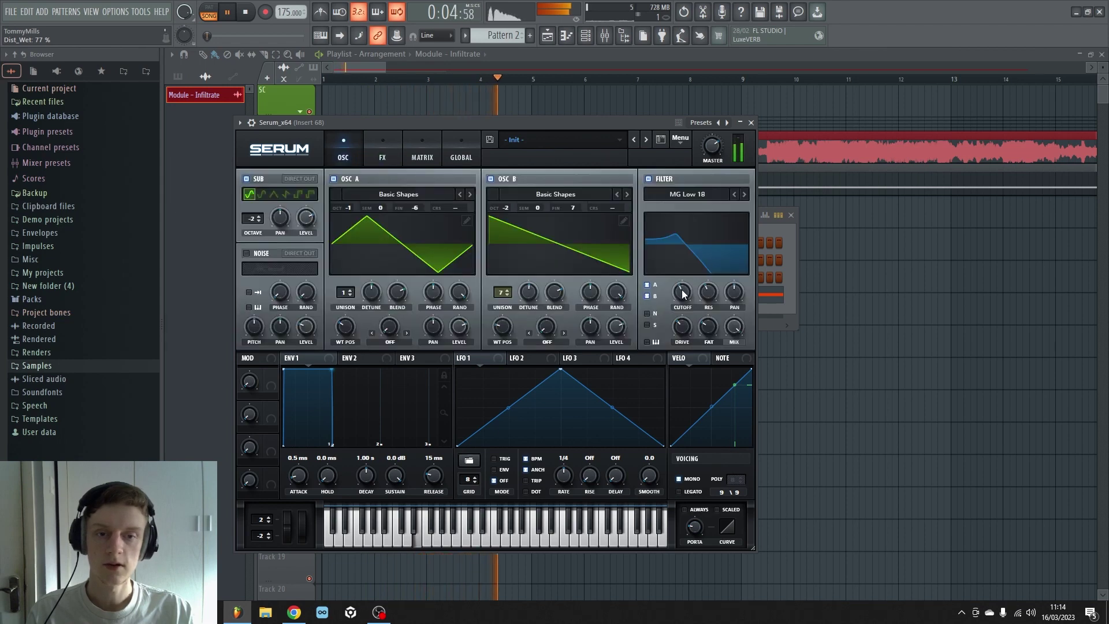
mouse_move(681, 305)
mouse_move(681, 305)
left_mouse_down()
mouse_move(711, 294)
mouse_move(696, 305)
left_mouse_up()
left_click_drag(251, 219, 252, 215)
left_click_drag(688, 304, 687, 305)
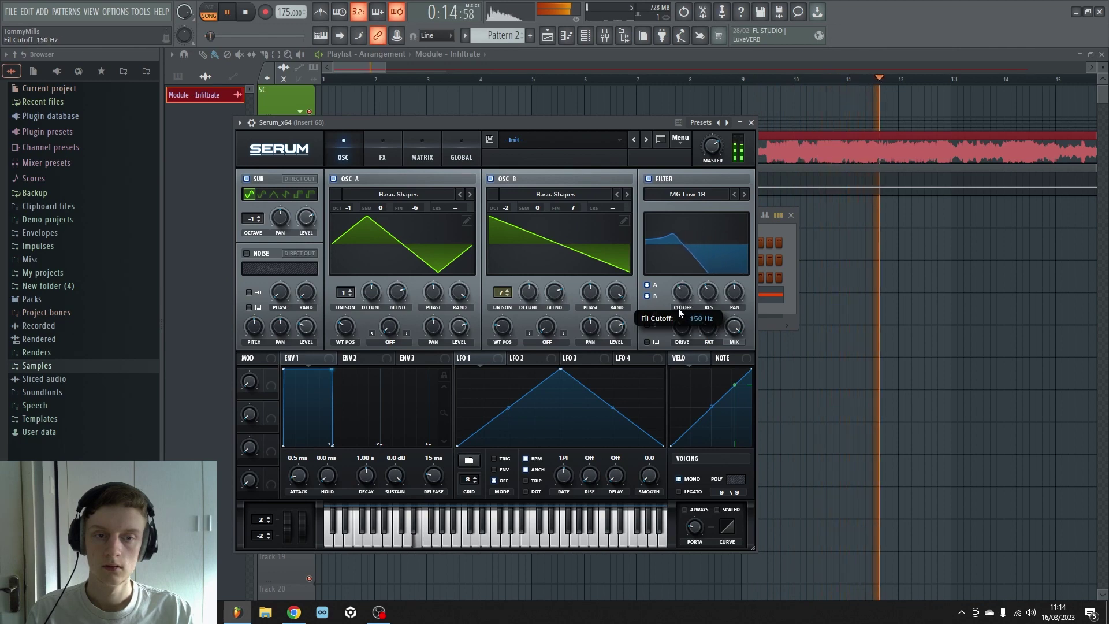
mouse_move(688, 304)
left_mouse_down()
mouse_move(699, 300)
mouse_move(685, 317)
left_mouse_up()
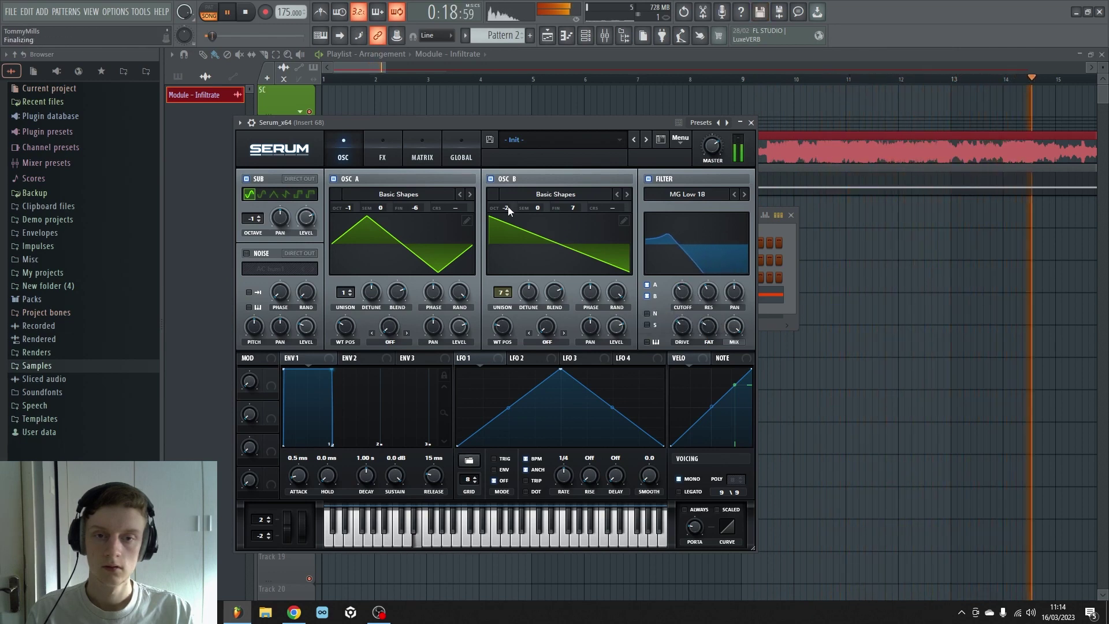
- Set oscillator B to octave -1, oscillator A and the sub oscillator to octave -2, and the filter cutoff to 213 Hz
key("space")
left_click_drag(507, 206, 513, 199)
key("space")
left_click_drag(683, 300, 698, 276)
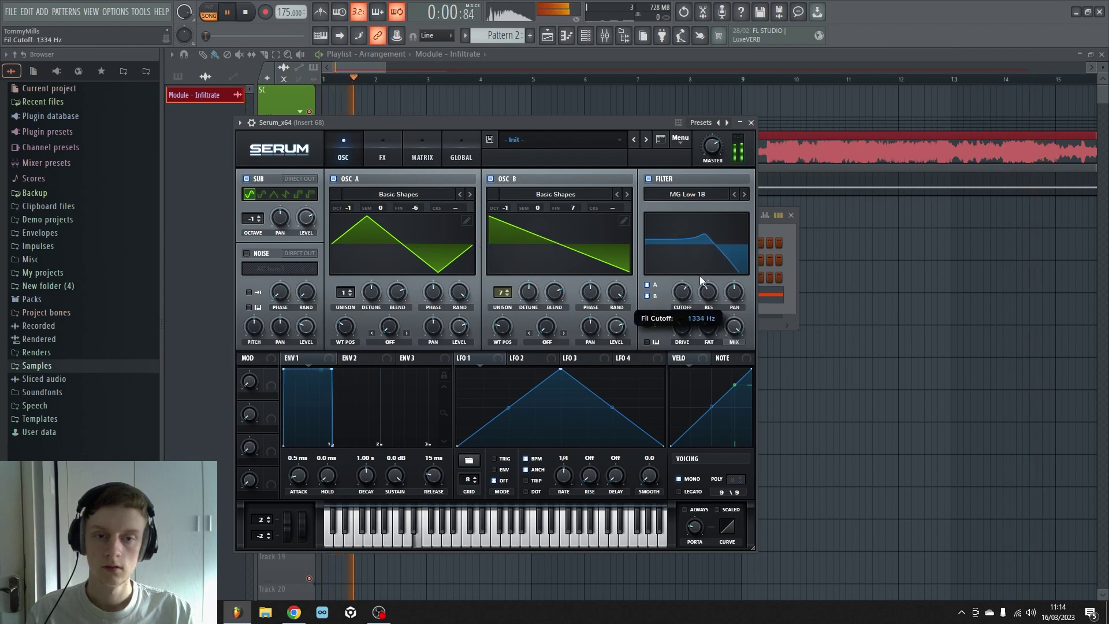
left_click(353, 216)
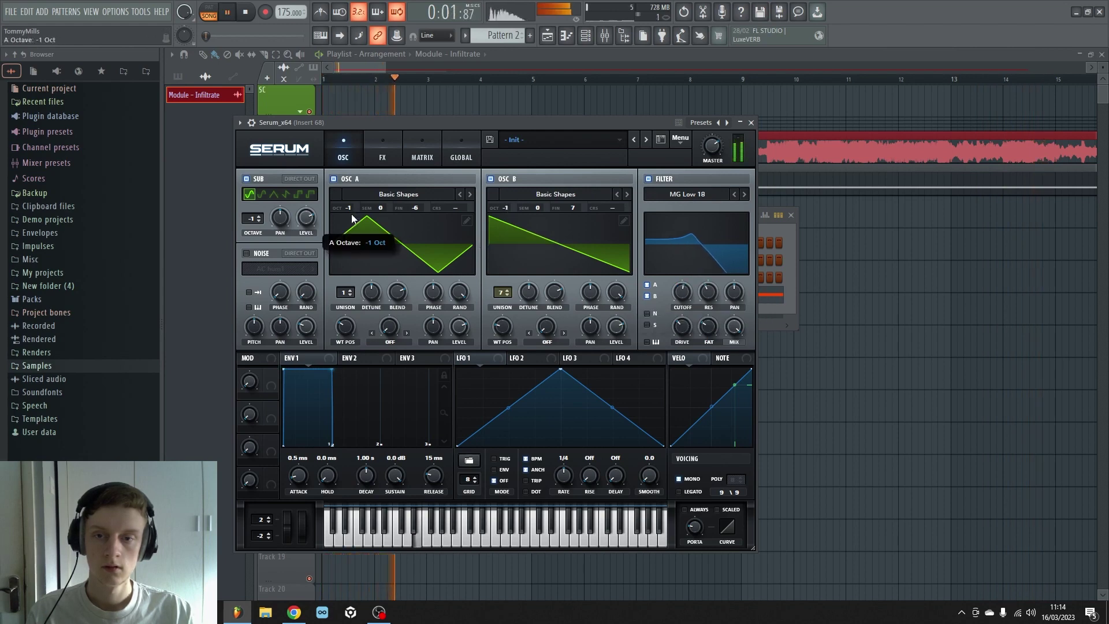
left_click(251, 229)
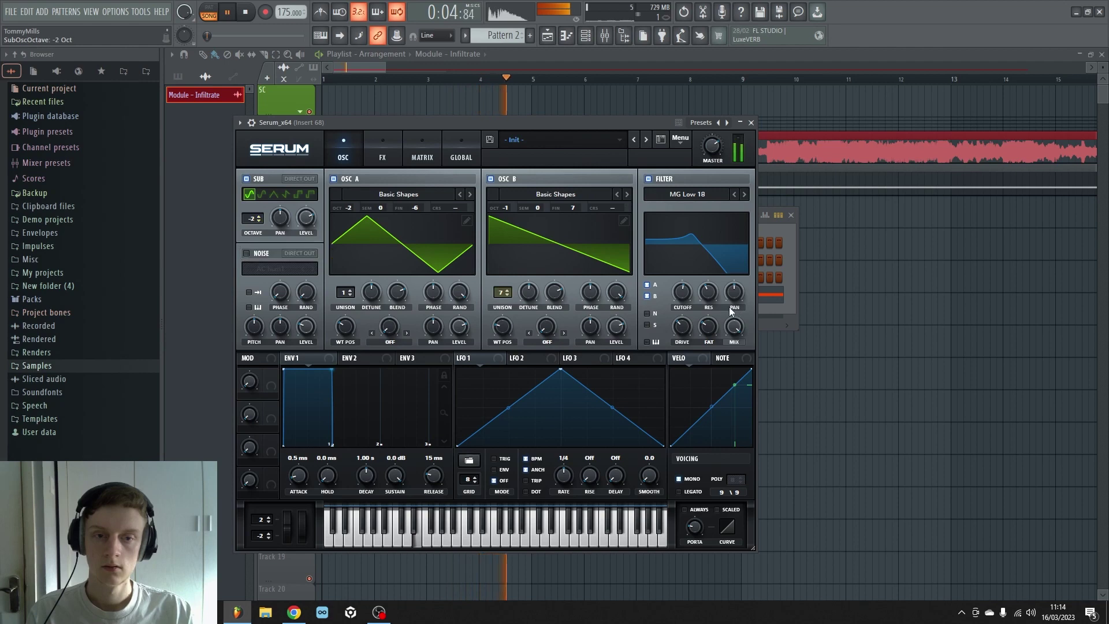
left_click_drag(683, 291, 686, 314)
key("space")
- Add Serum's Hyper/Dimension effect and set the dimension mix to 21% and the hyper mix to 8% during playback
left_click(382, 152)
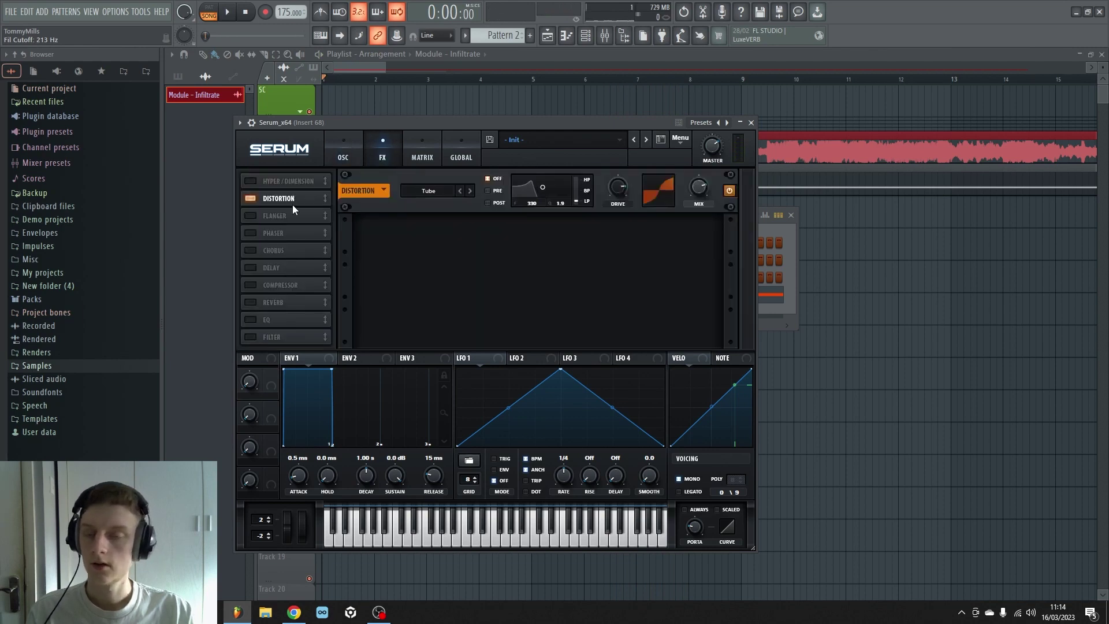
left_click(254, 181)
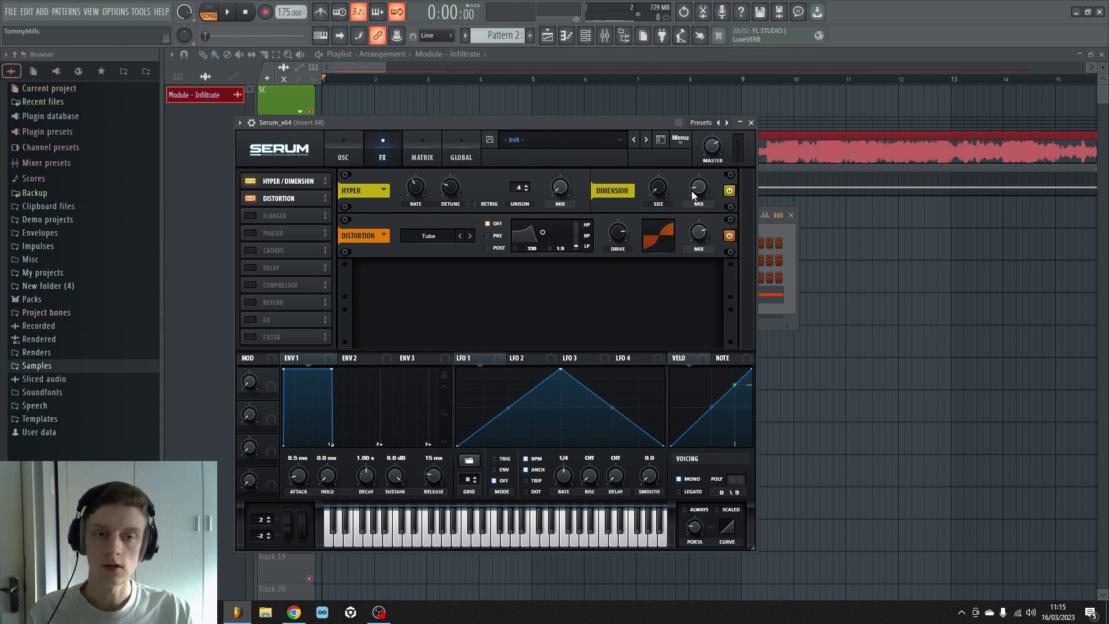
key("space")
left_click_drag(692, 191, 751, 104)
left_click_drag(660, 185, 691, 198)
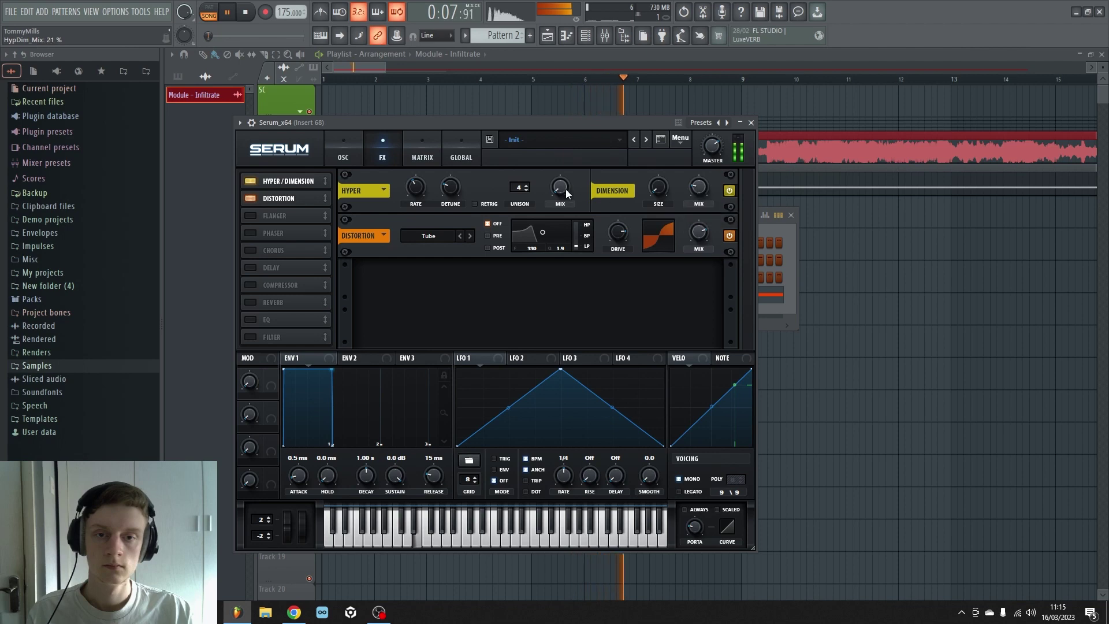
mouse_move(567, 189)
left_mouse_down()
mouse_move(580, 119)
mouse_move(577, 192)
left_mouse_up()
key("space")
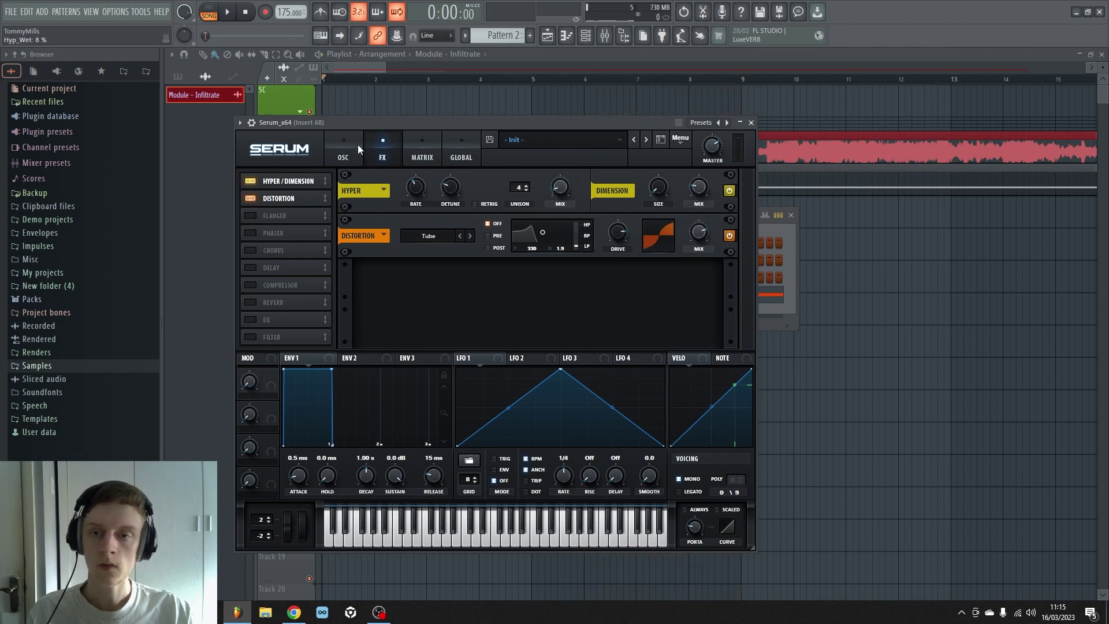
- Switch the filter type to MG Low 24, adjust the cutoff by ear and set the resonance to 56%
left_click(357, 146)
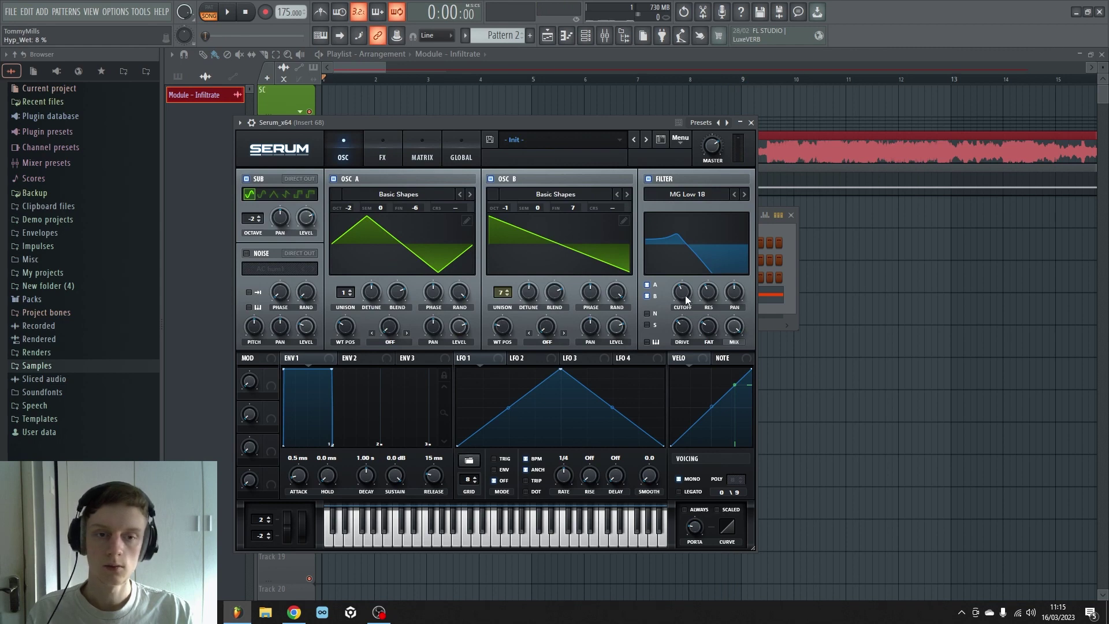
left_click(744, 194)
key("space")
left_click_drag(681, 299, 704, 295)
left_click_drag(722, 256, 691, 298)
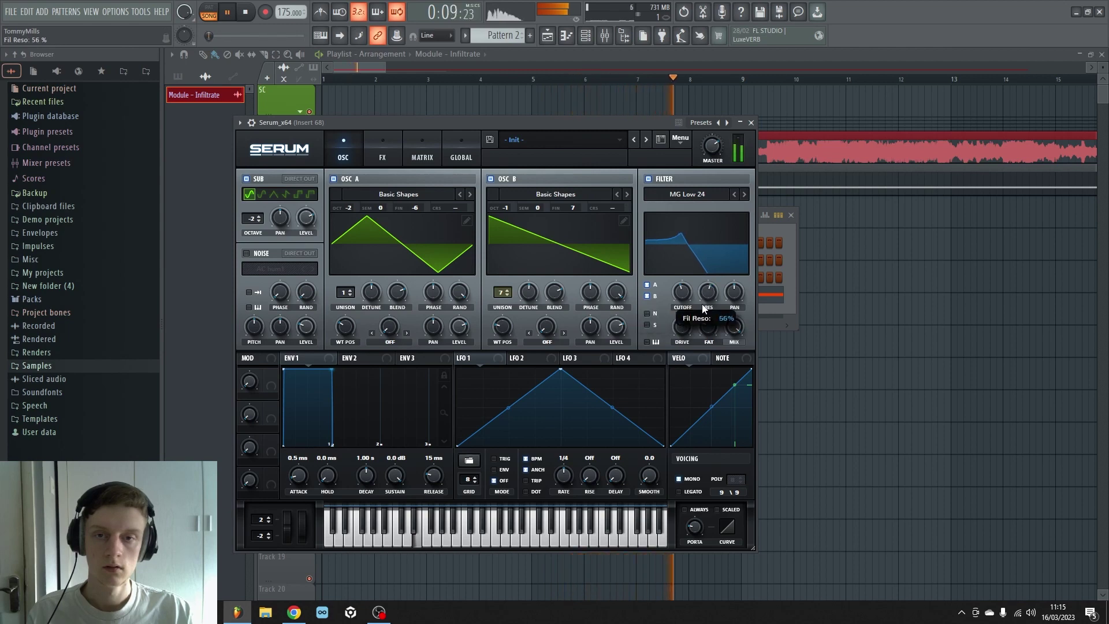
- Stop playback and add a ping-pong delay with its filter at 701 Hz and a bandwidth of 0.8
left_click(381, 146)
key("space")
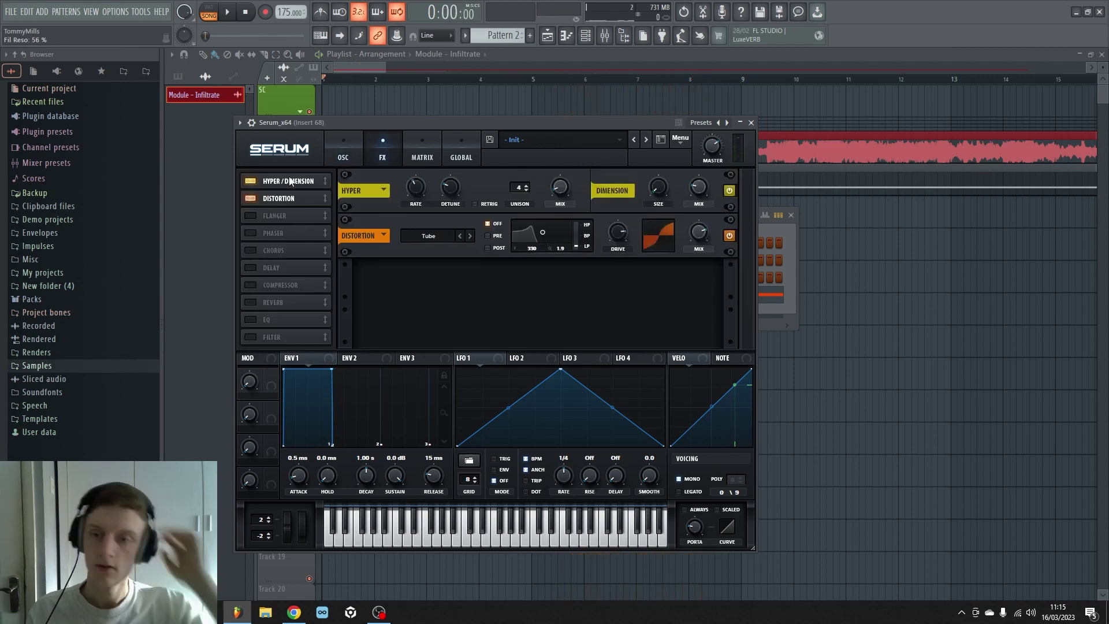
left_click(248, 268)
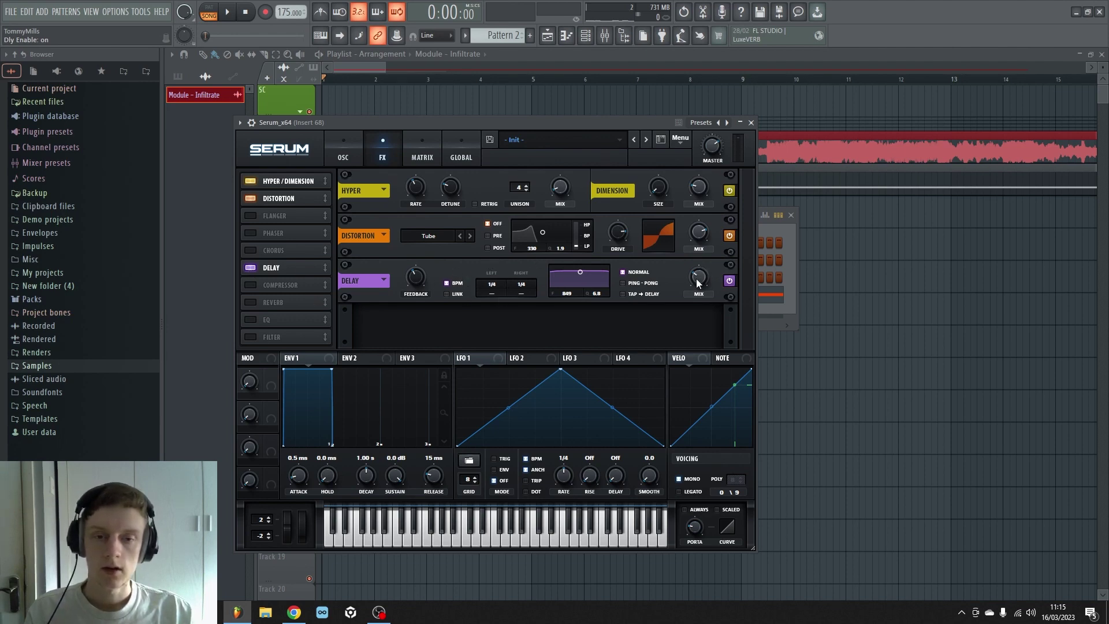
left_click(640, 283)
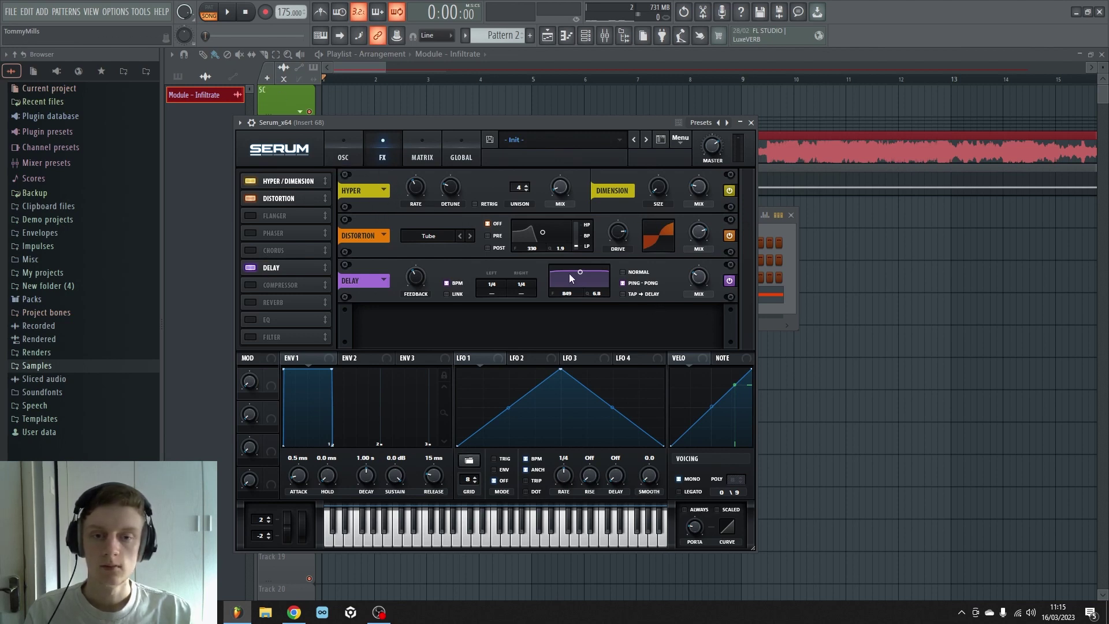
left_click_drag(579, 269, 581, 282)
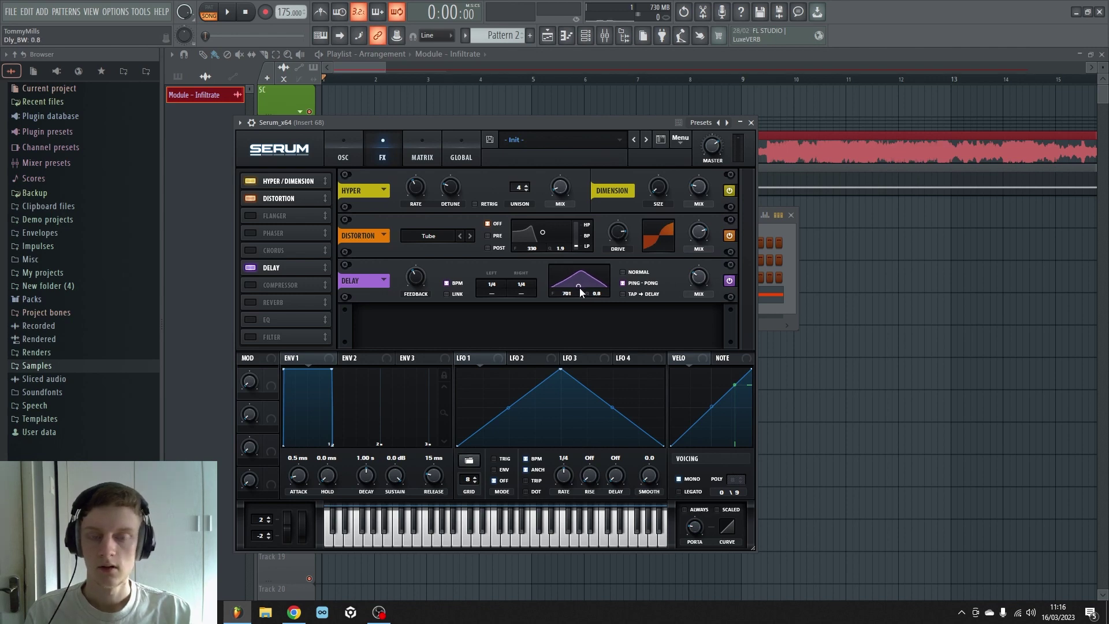
- Readjust the filter cutoff and play back the sound with the ping-pong delay
left_click(342, 157)
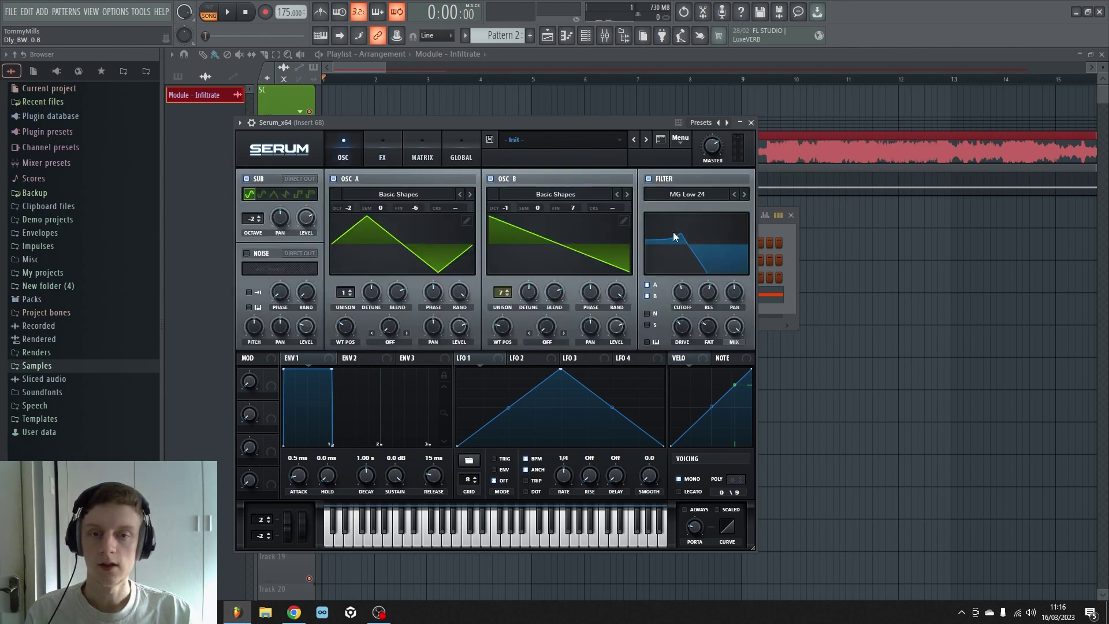
left_click_drag(683, 308, 713, 334)
key("space")
key("space")
- Add a compressor after the delay, move both above the chorus slot, enable multiband mode and adjust the threshold
left_click(382, 148)
left_click(251, 285)
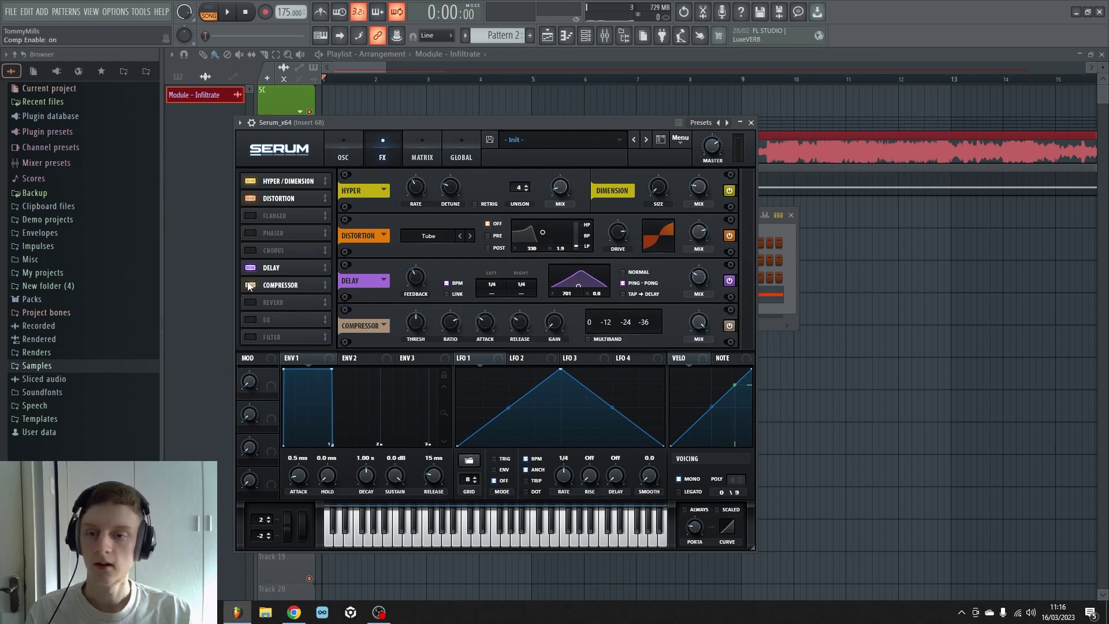
left_click_drag(281, 285, 280, 265)
left_click(588, 339)
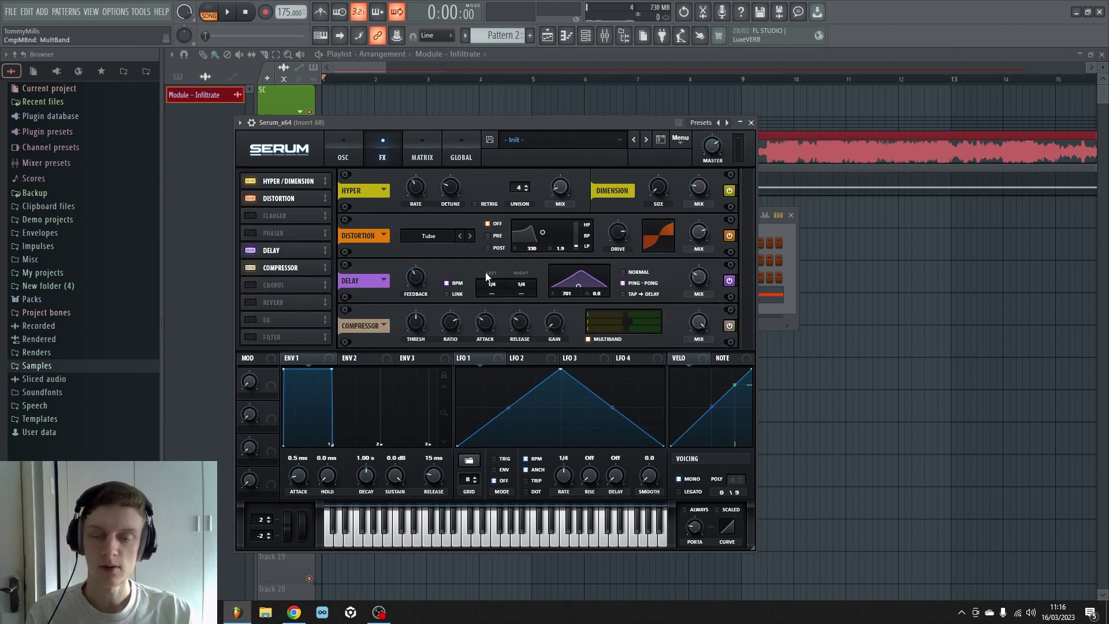
left_click_drag(424, 323, 422, 338)
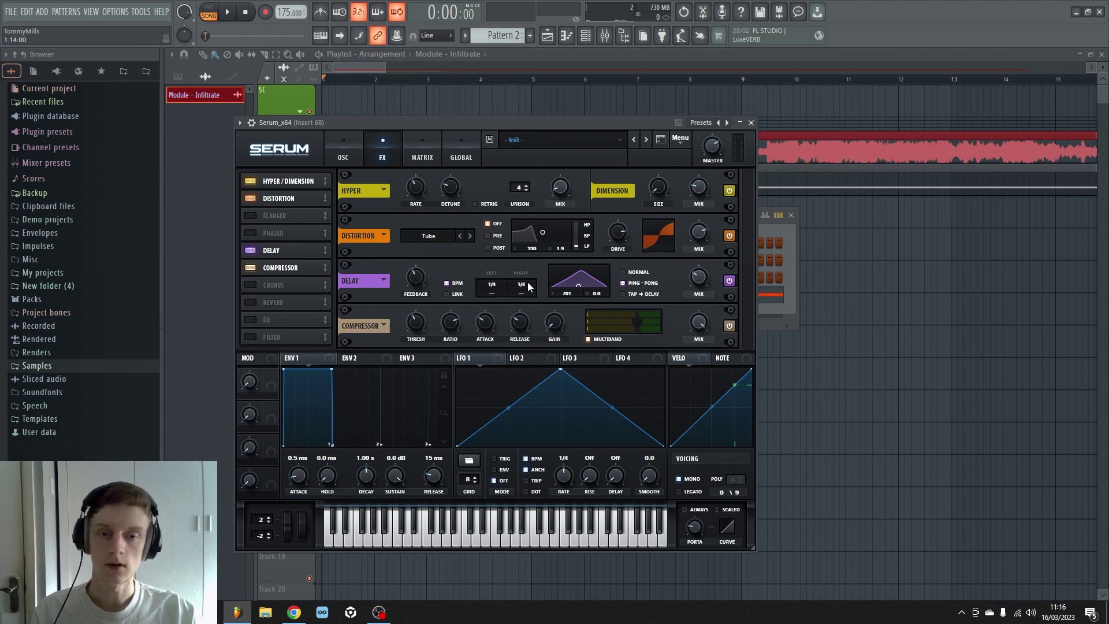
- Fine-tune the filter cutoff around 110 Hz during playback of the compressed sound
key("space")
left_click(343, 150)
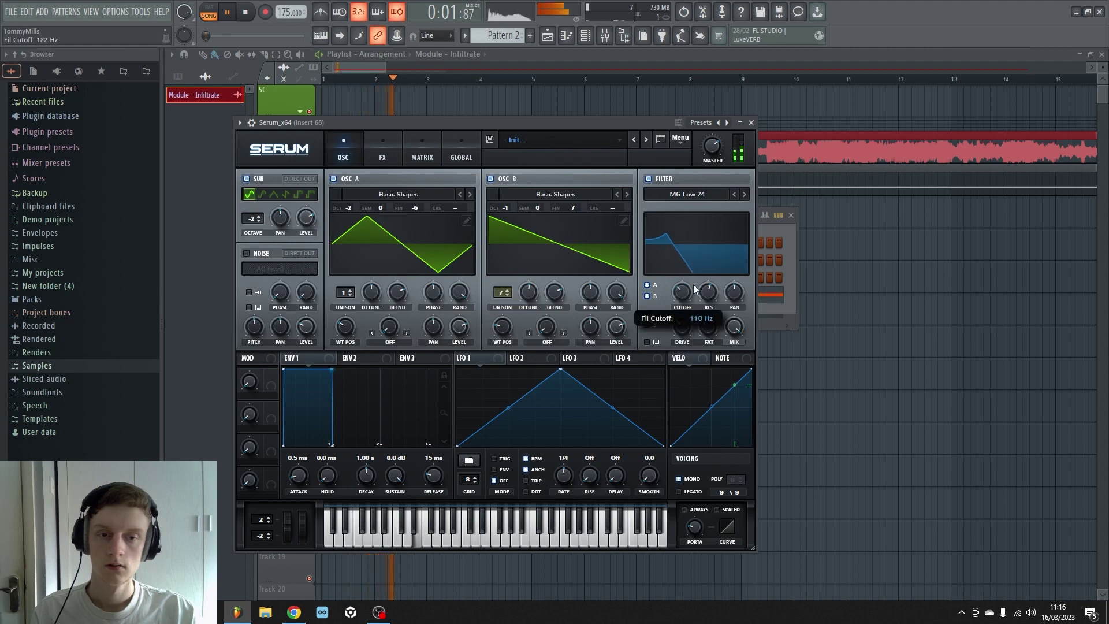
mouse_move(696, 287)
left_mouse_down()
mouse_move(727, 277)
mouse_move(714, 293)
mouse_move(720, 304)
mouse_move(738, 295)
mouse_move(735, 314)
mouse_move(759, 289)
mouse_move(733, 323)
mouse_move(747, 328)
mouse_move(765, 314)
mouse_move(753, 351)
mouse_move(709, 303)
mouse_move(698, 328)
mouse_move(687, 296)
mouse_move(686, 306)
mouse_move(714, 316)
mouse_move(691, 304)
mouse_move(699, 297)
mouse_move(695, 308)
left_mouse_up()
- Set the delay's filter to about 1821 Hz with a bandwidth of 2.0 and listen to the result
left_click(383, 155)
key("space")
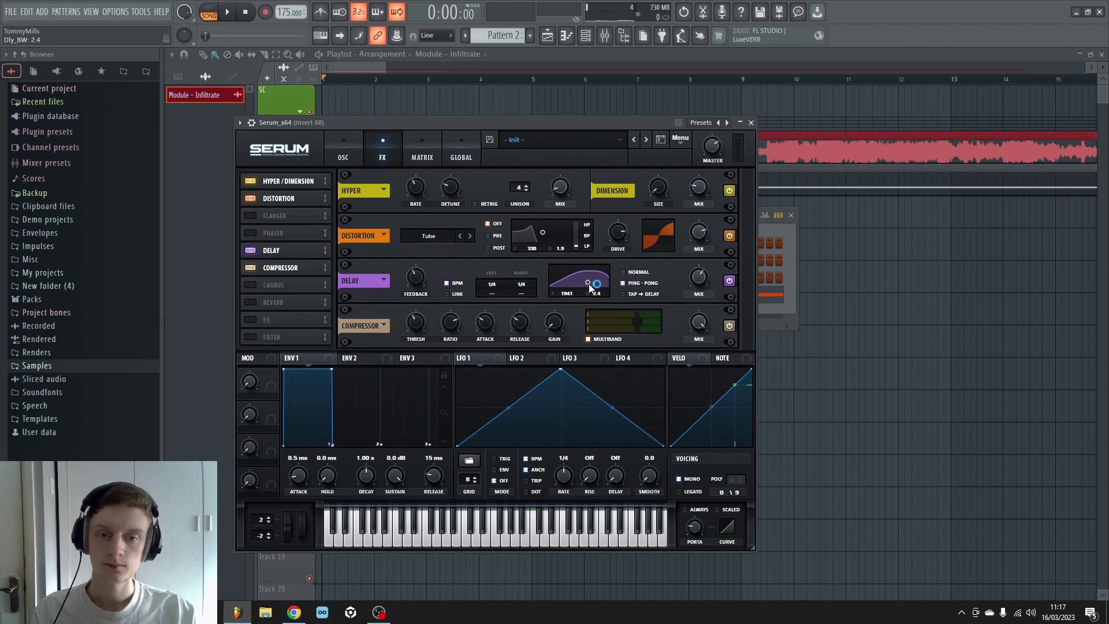
mouse_move(587, 283)
left_mouse_down()
mouse_move(599, 290)
mouse_move(588, 285)
left_mouse_up()
key("space")
- Set the filter cutoff to 156 Hz during playback and switch the filter type back to MG Low 18
key("space")
left_click(349, 154)
key("space")
mouse_move(686, 294)
left_mouse_down()
mouse_move(688, 302)
mouse_move(705, 294)
mouse_move(701, 268)
mouse_move(684, 301)
left_mouse_up()
left_click(735, 194)
key("space")
- Move the delay directly after the distortion in the effects chain
left_click(382, 157)
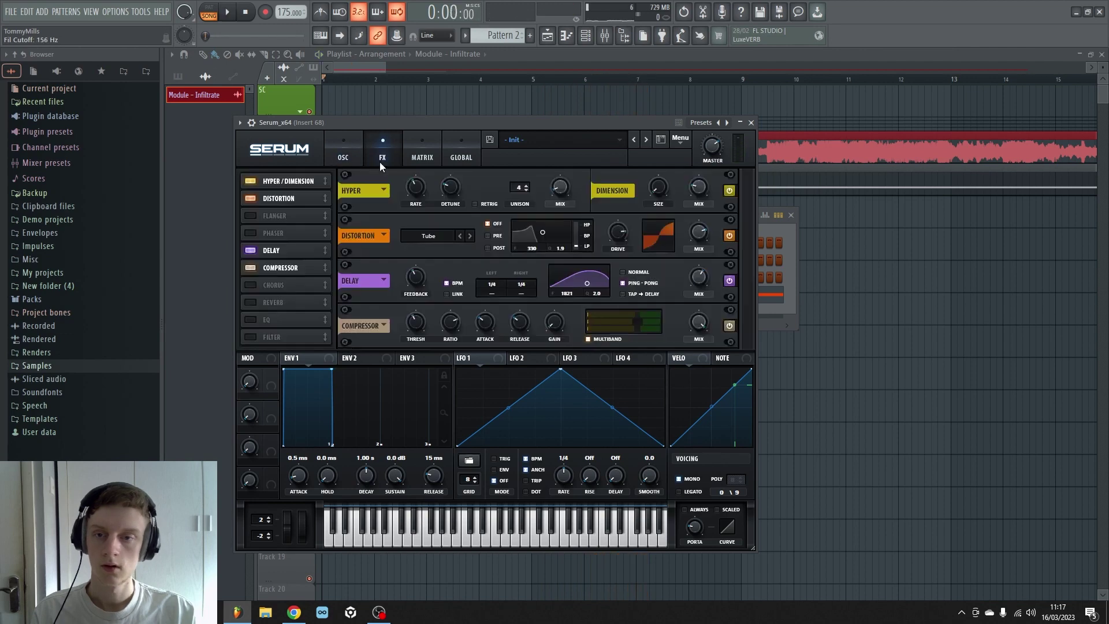
left_click_drag(283, 250, 289, 213)
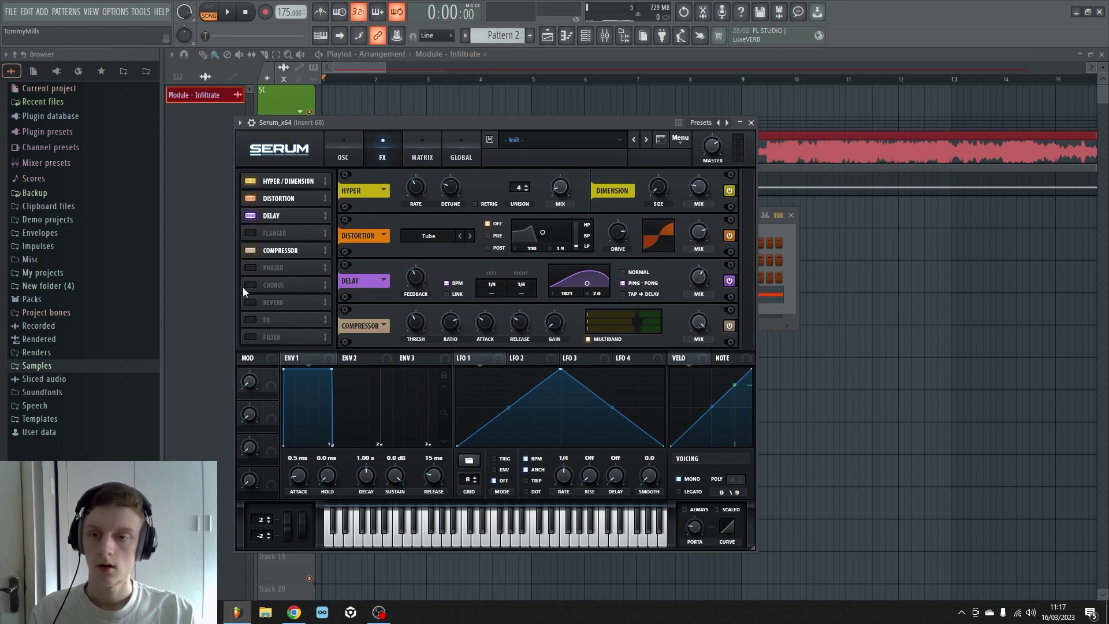
left_click(250, 302)
left_click_drag(289, 296, 294, 275)
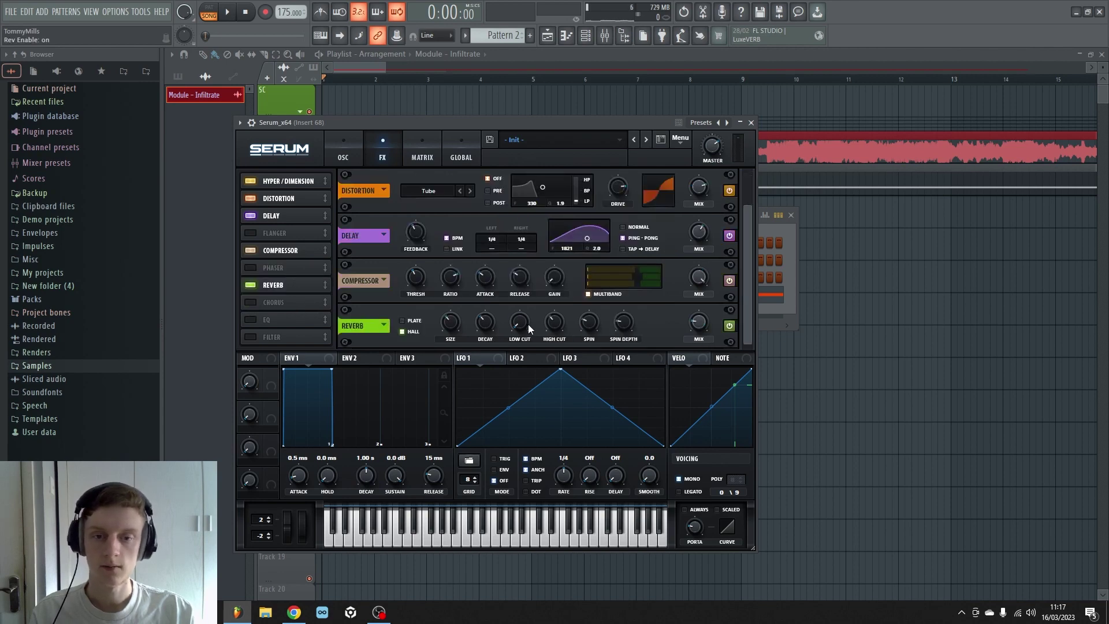
left_click(250, 285)
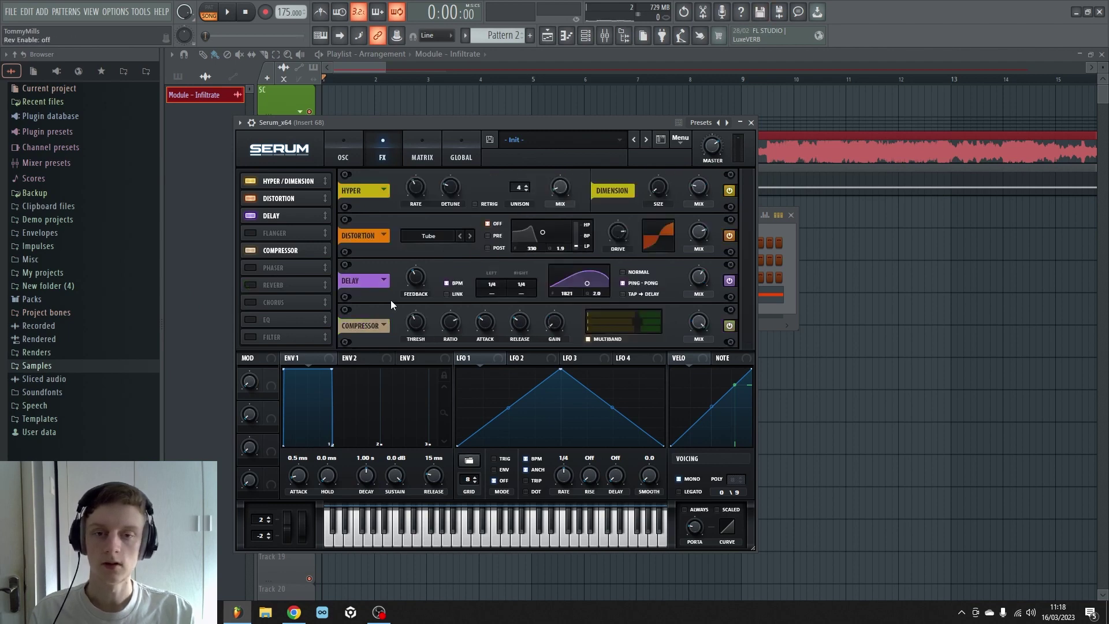
- Solo the Module - Infiltrate reference track in the playlist and play it from just after bar 2
left_click(421, 156)
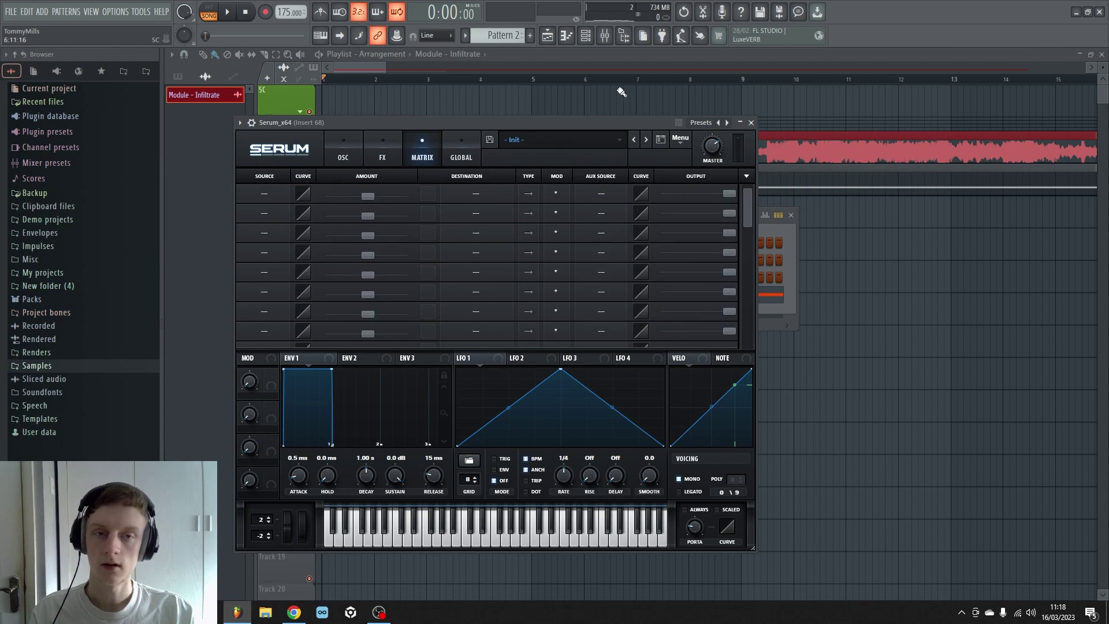
left_click(599, 102)
right_click(308, 158)
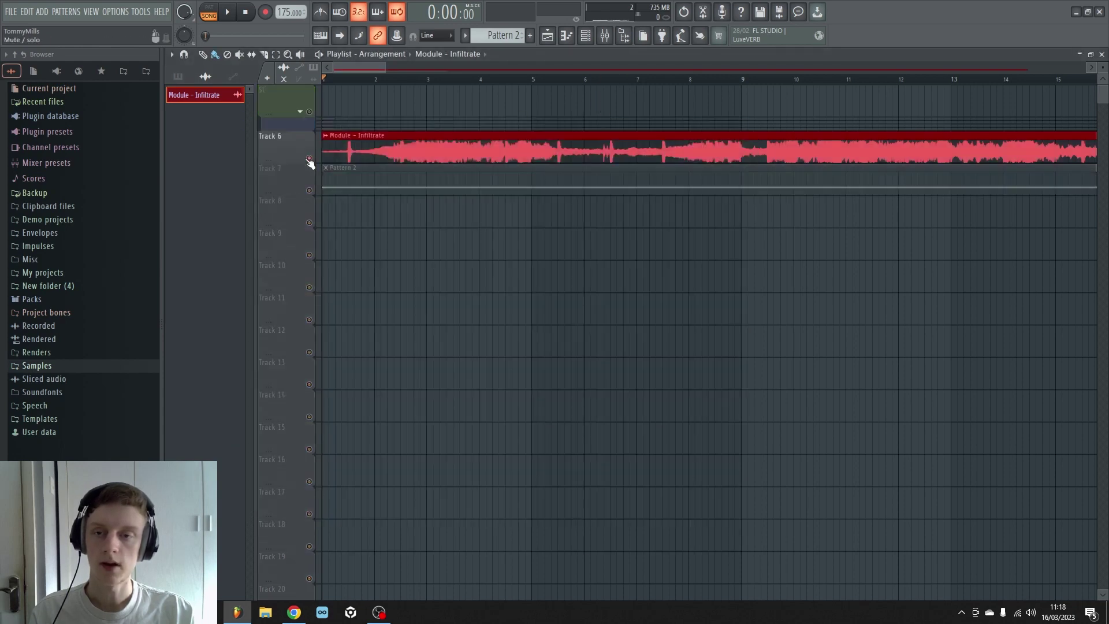
left_click(381, 82)
key("space")
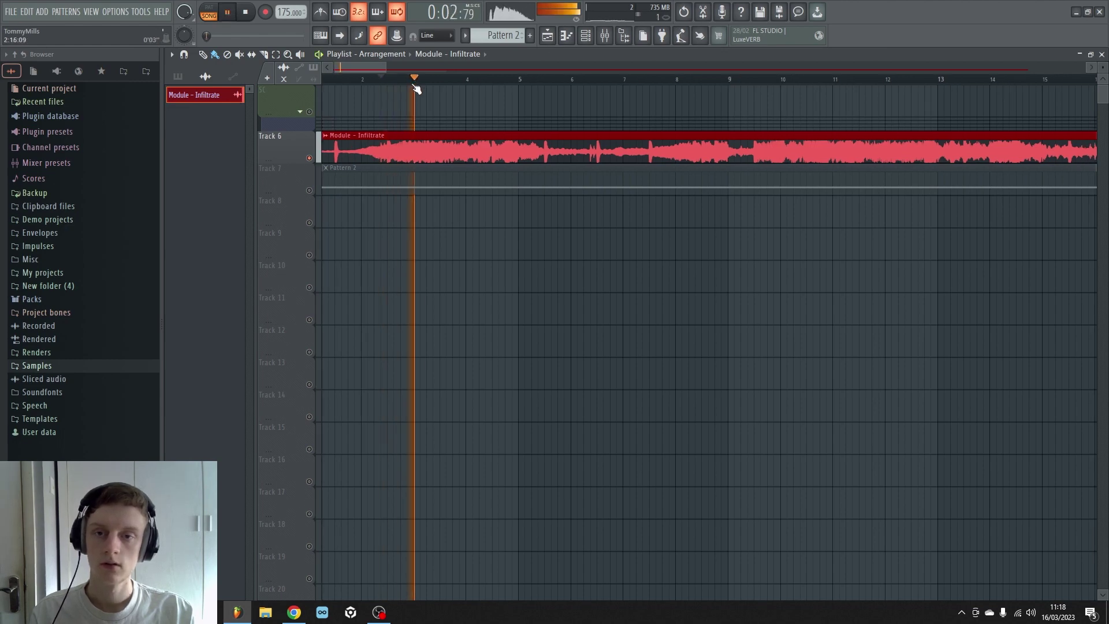
key("space")
- Solo the Pattern 2 track, stop the transport and reopen the Serum channel from the channel rack
right_click(309, 191)
left_click(245, 12)
left_click(605, 35)
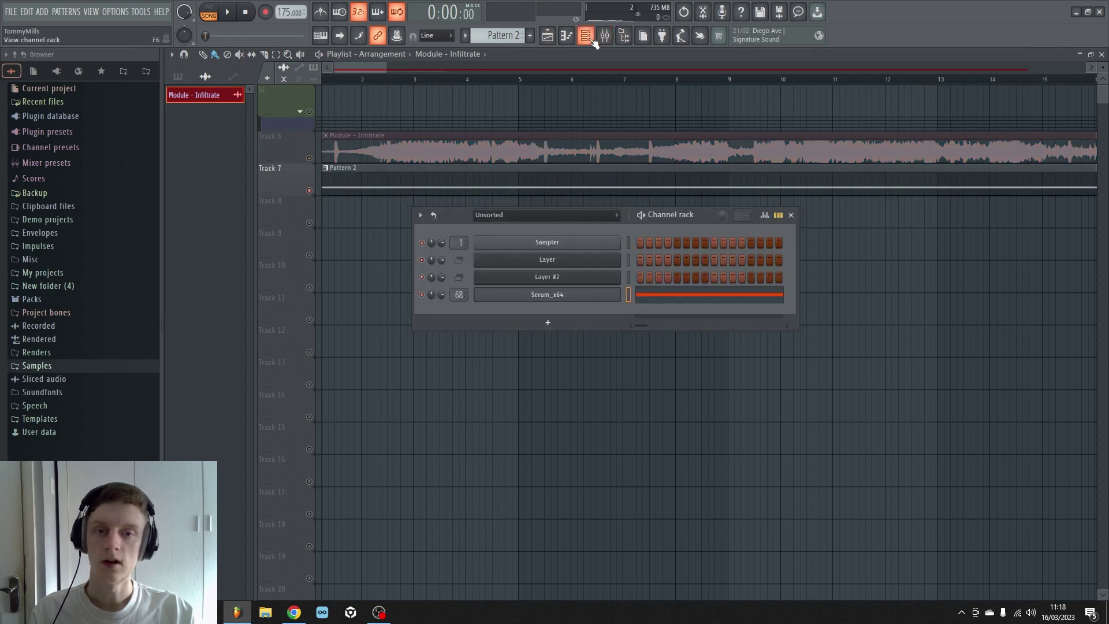
left_click(556, 295)
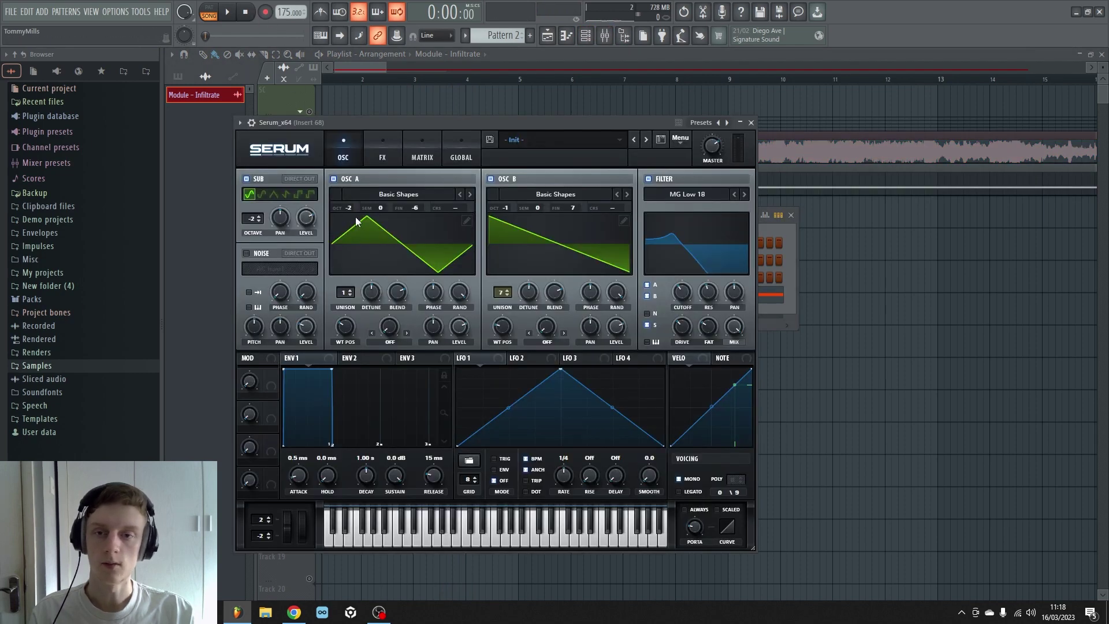
- Set the source of the first modulation matrix slot to Chaos1
left_click(380, 158)
left_click(424, 153)
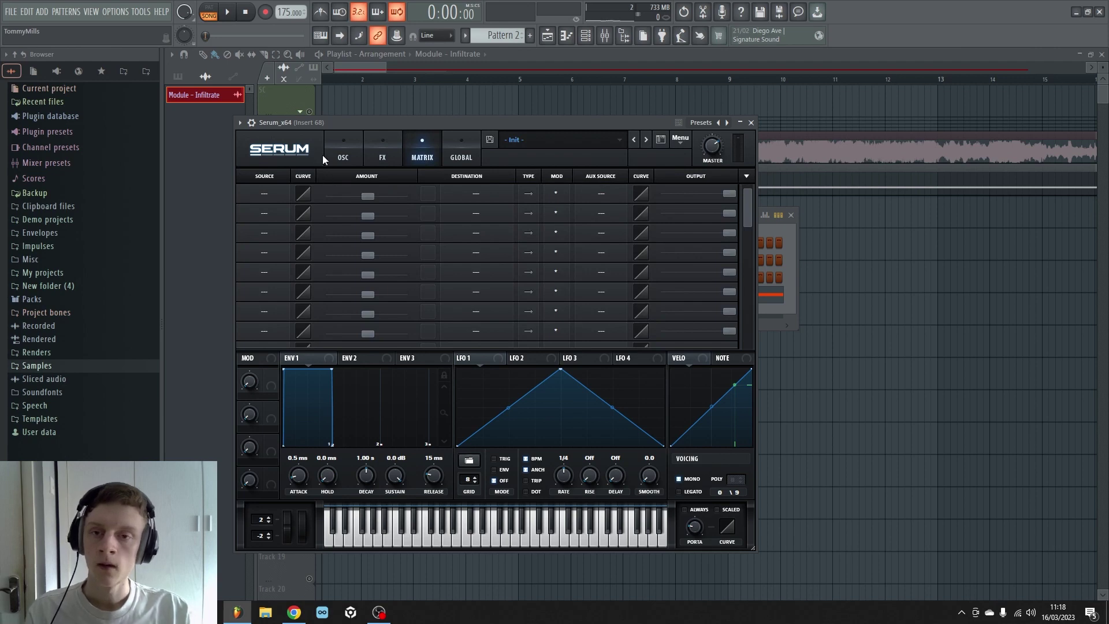
left_click(261, 193)
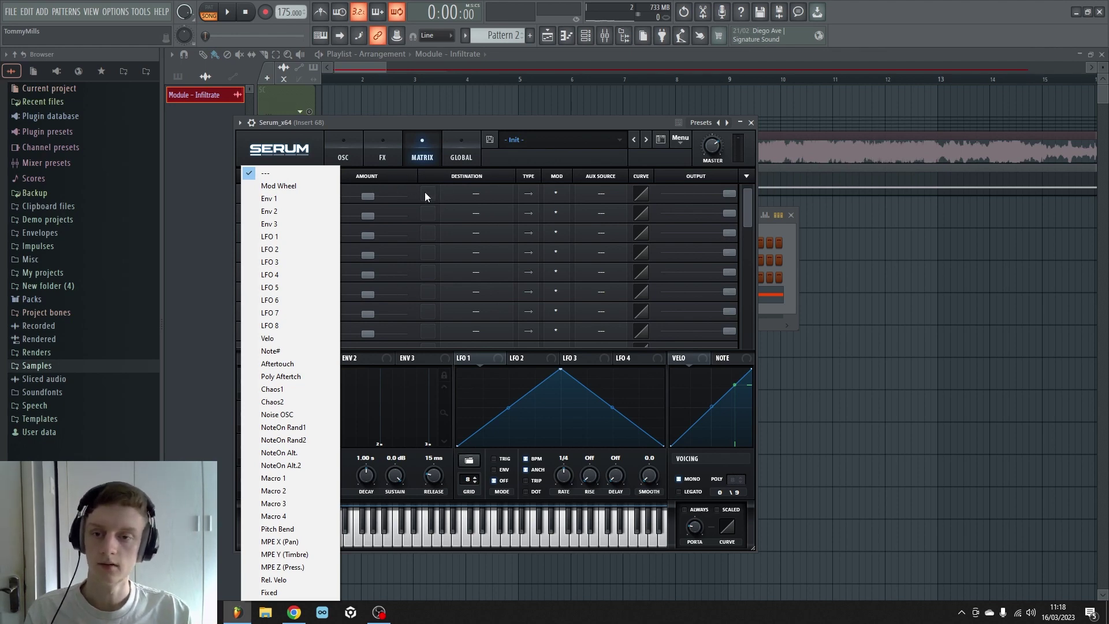
left_click(306, 389)
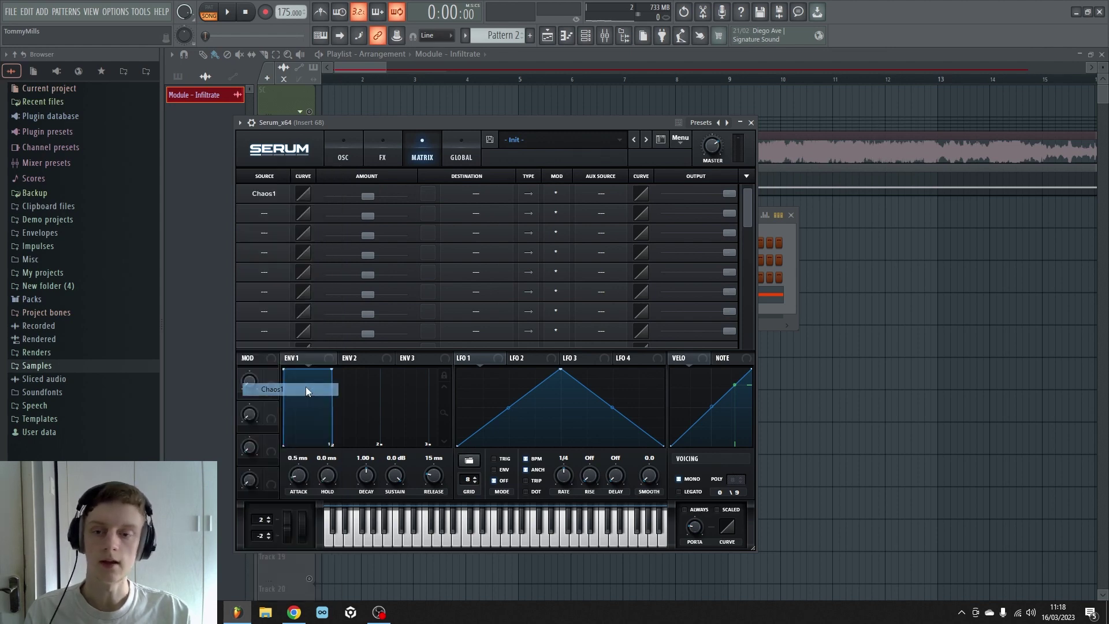
- Set the destination of the Chaos1 slot in the modulation matrix to the global Mast.Tun parameter
left_click(477, 192)
mouse_move(497, 213)
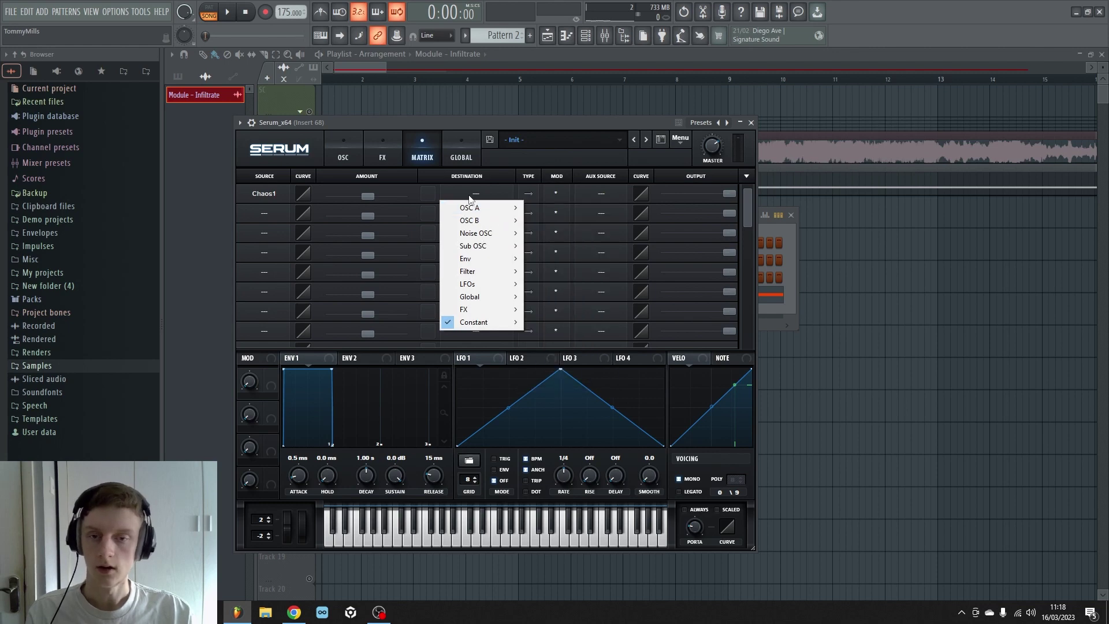
left_click(459, 147)
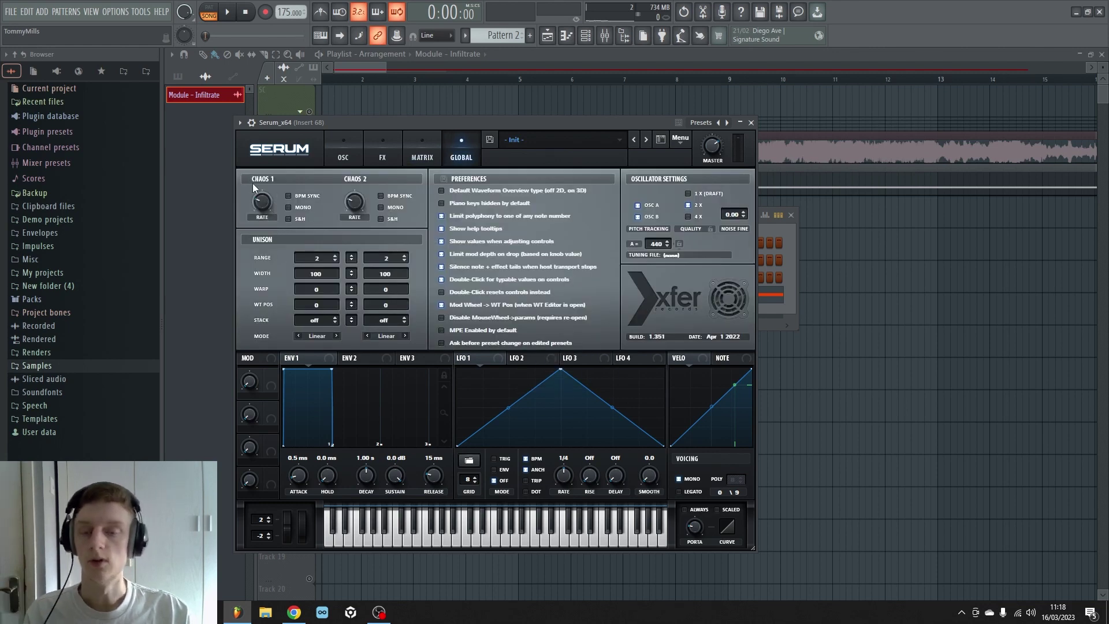
left_click(414, 153)
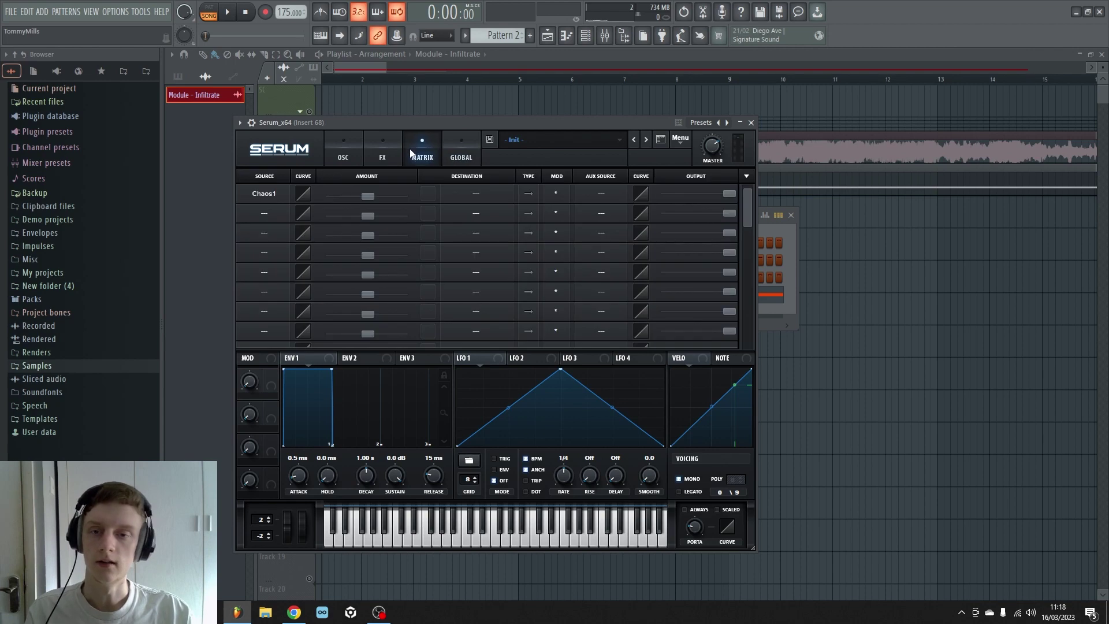
left_click(488, 198)
mouse_move(497, 297)
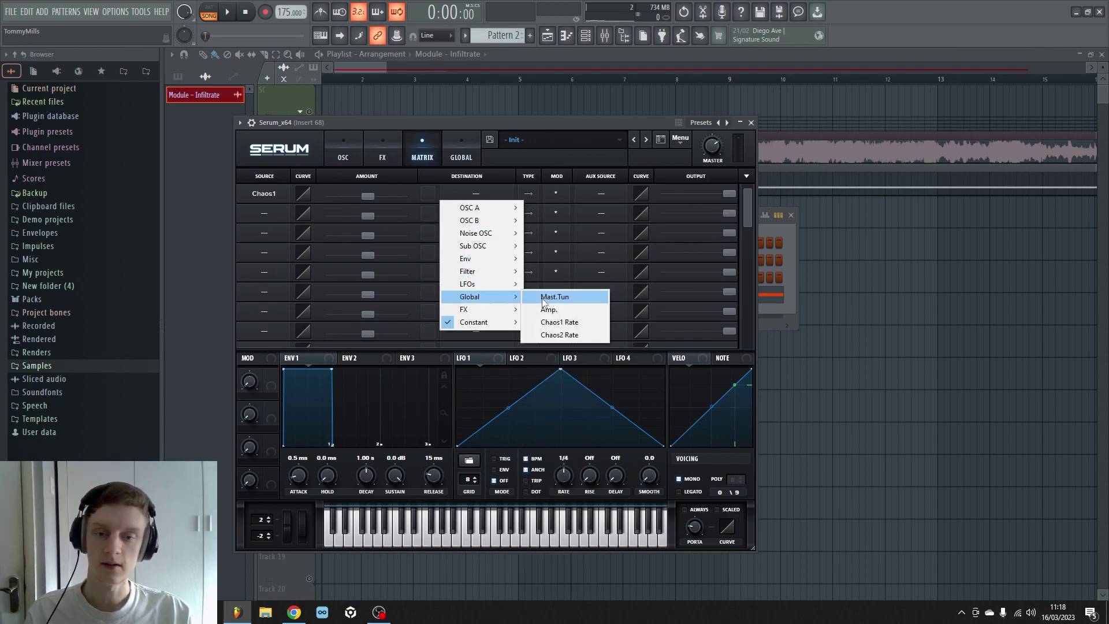
left_click(543, 298)
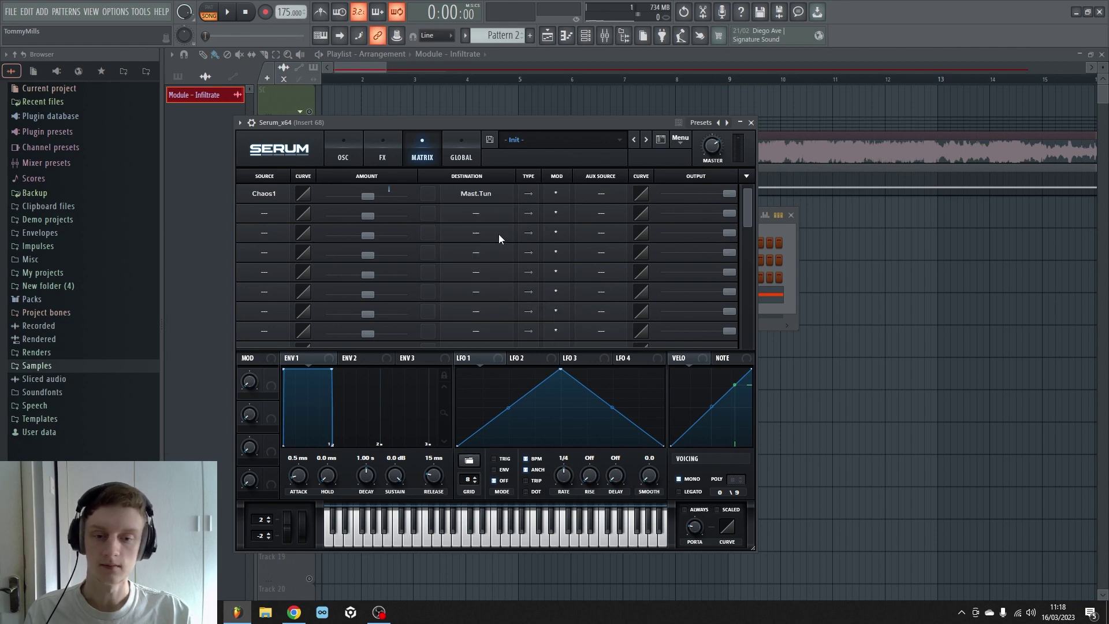
left_click(471, 462)
mouse_move(507, 491)
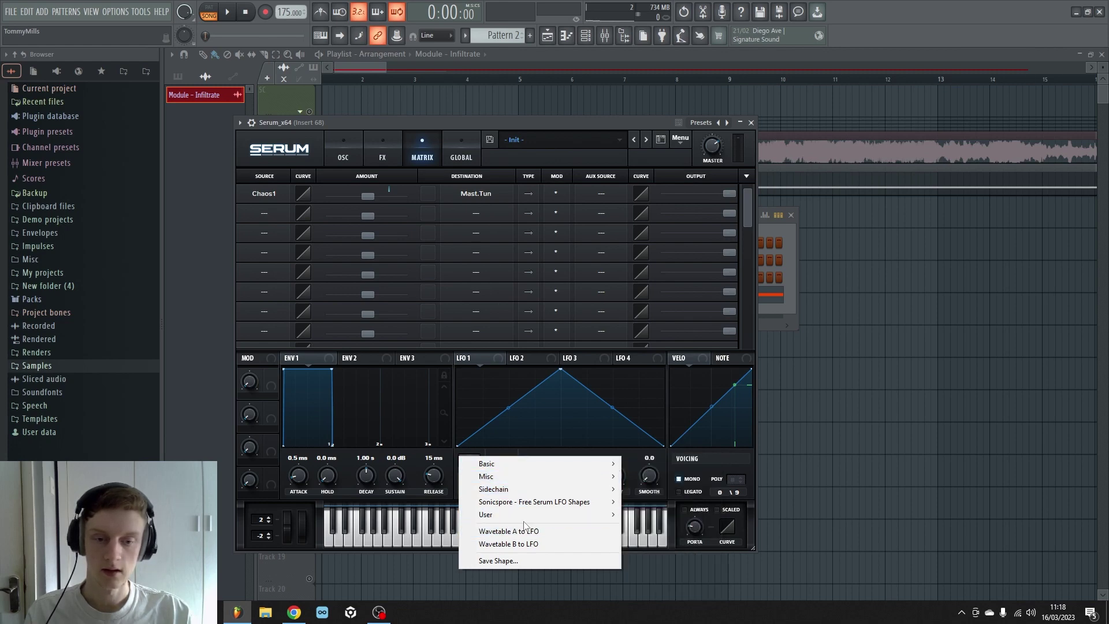
mouse_move(551, 467)
left_click(452, 469)
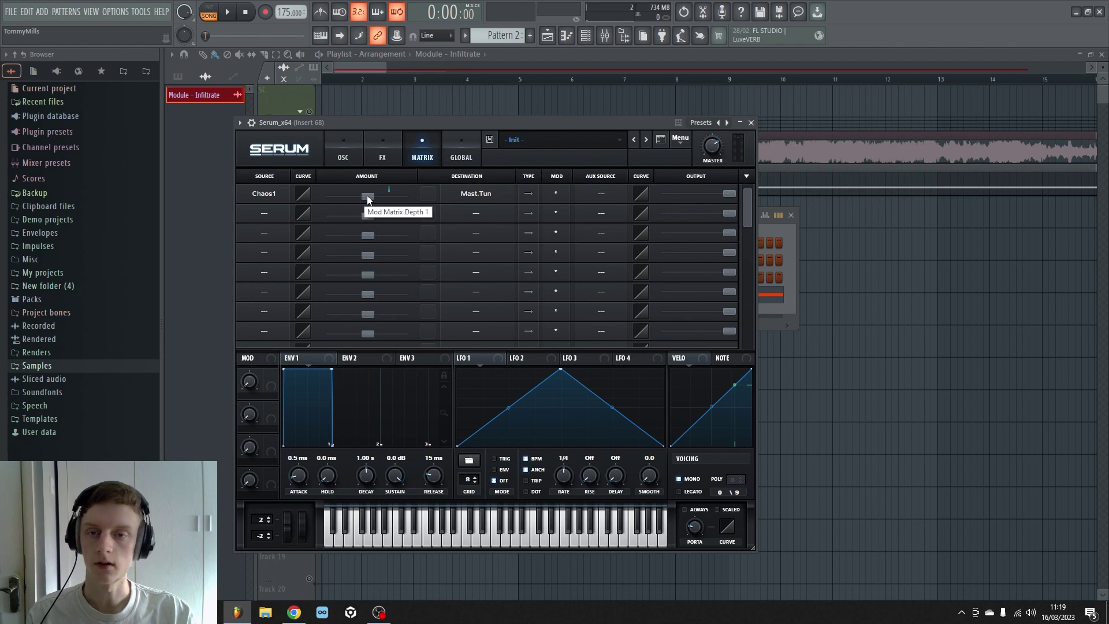
- During playback, give the Chaos1 to Mast.Tun route a slight positive amount, make it bipolar and reduce its output
left_click_drag(366, 195, 369, 193)
key("space")
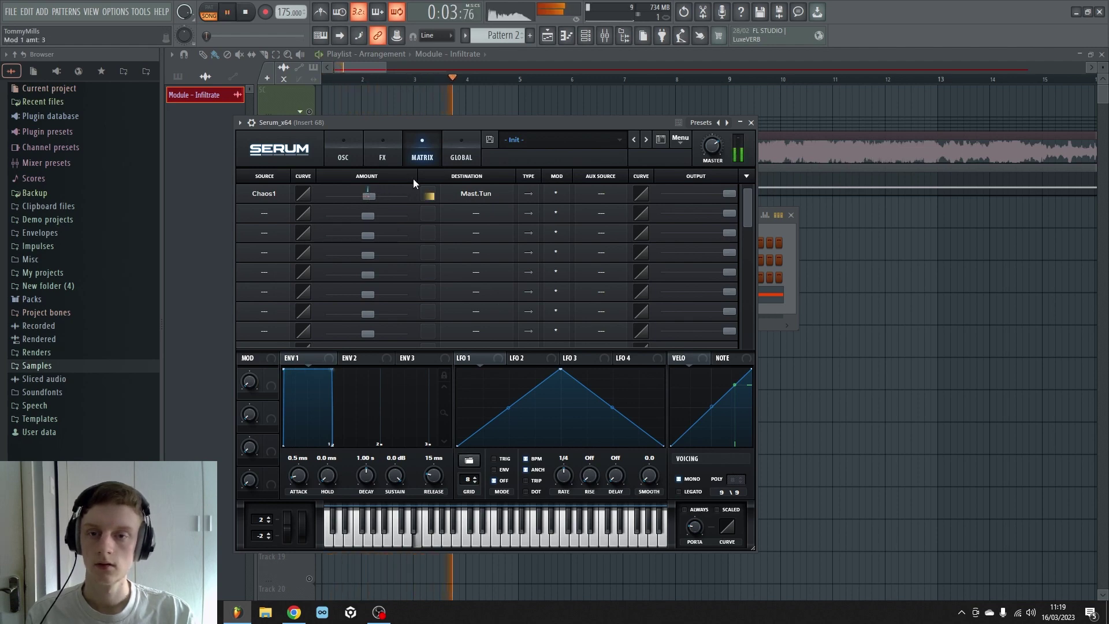
left_click_drag(723, 196, 633, 209)
left_click(528, 193)
left_click_drag(370, 195, 373, 196)
- Raise the Chaos 1 rate to about 345 Hz while the pattern plays
left_click(454, 157)
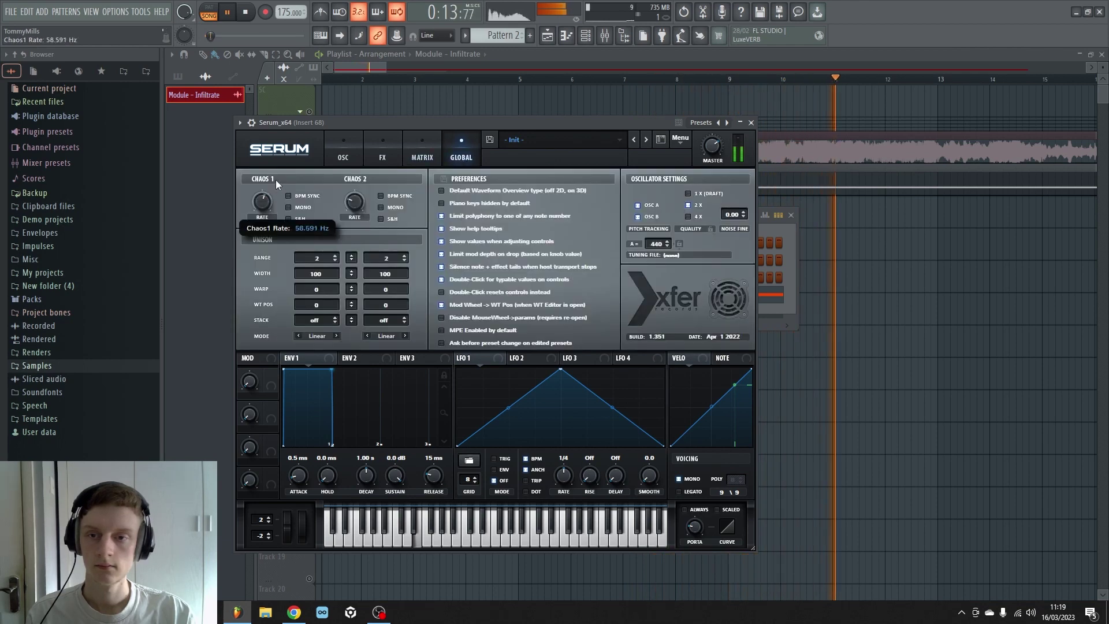
left_click_drag(277, 177, 281, 153)
left_click(382, 147)
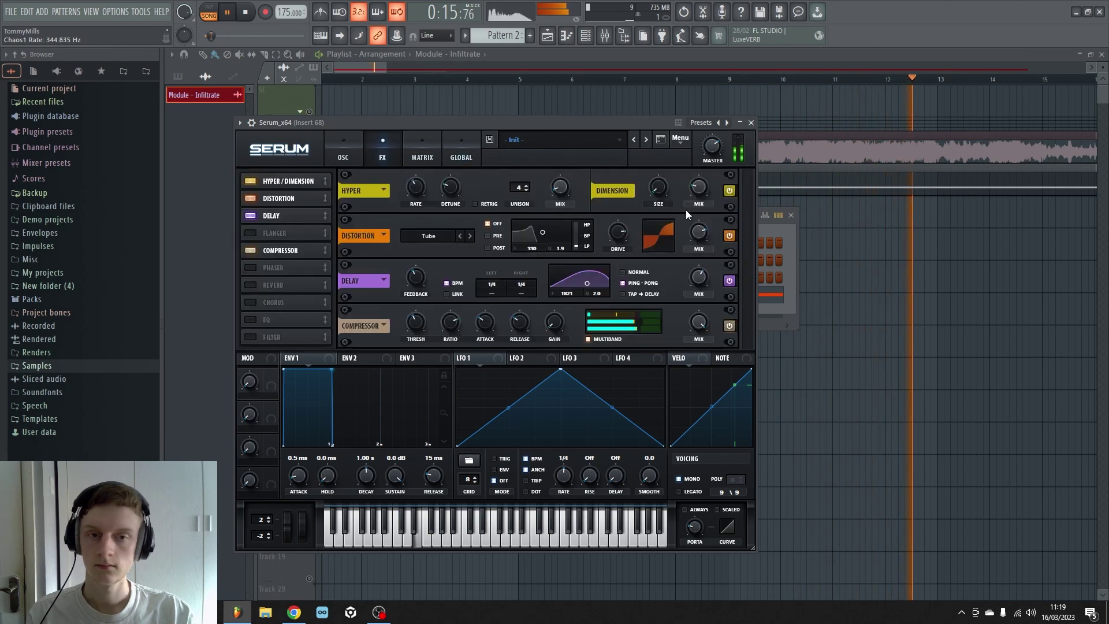
left_click(421, 150)
- Sweep the filter cutoff up to about 370 Hz during playback and stop the transport
left_click(340, 152)
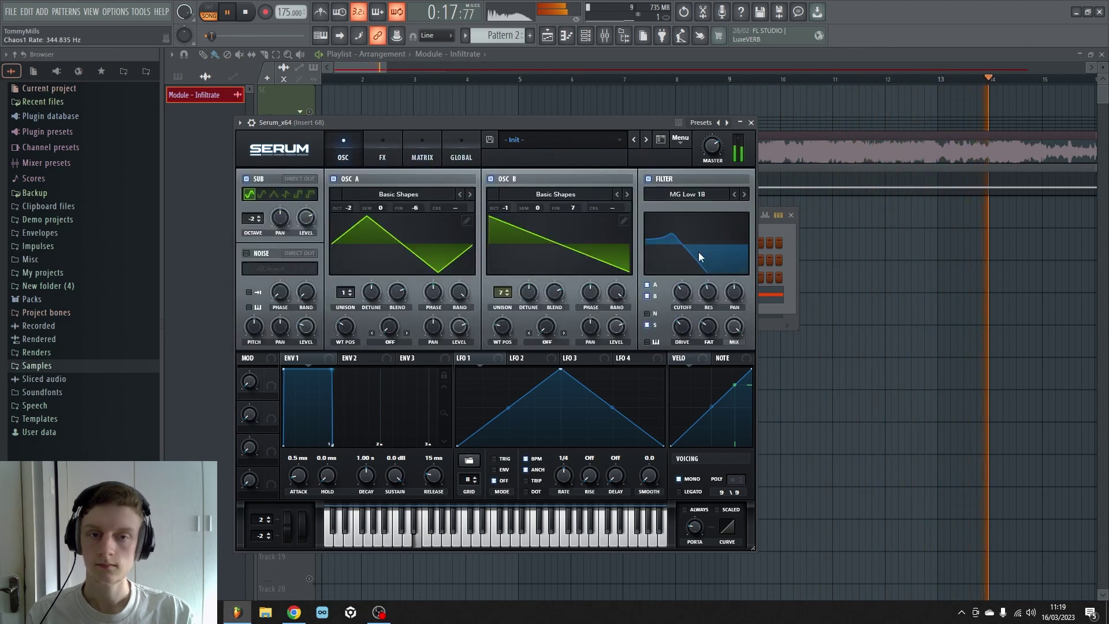
mouse_move(682, 296)
left_mouse_down()
mouse_move(677, 306)
mouse_move(690, 288)
mouse_move(684, 309)
mouse_move(705, 275)
mouse_move(683, 292)
left_mouse_up()
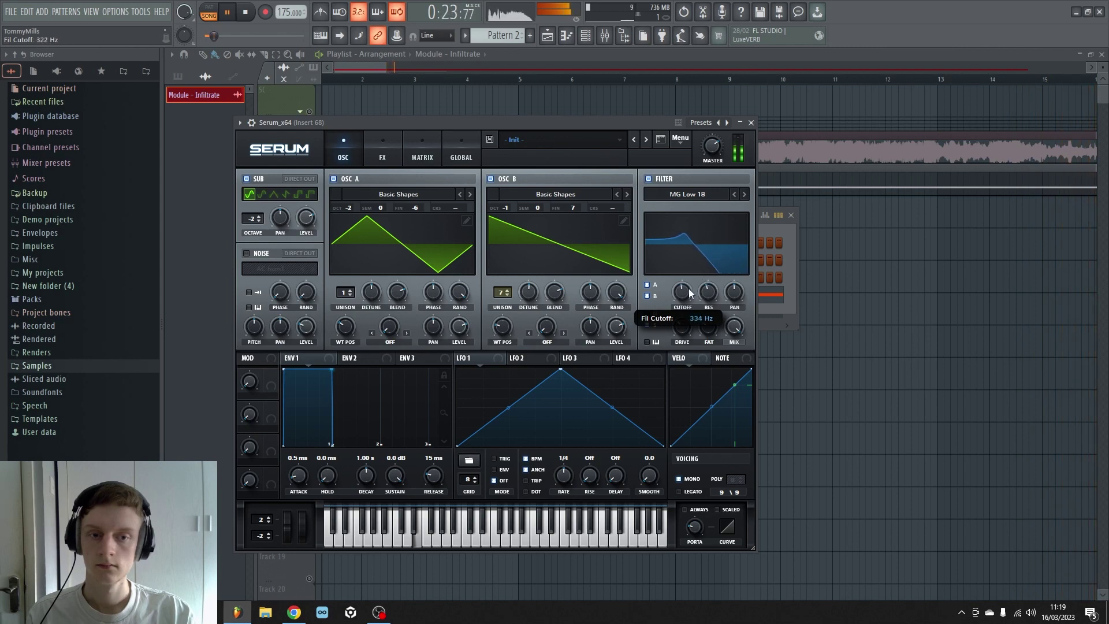
mouse_move(687, 296)
left_mouse_down()
mouse_move(698, 271)
mouse_move(693, 303)
mouse_move(701, 289)
left_mouse_up()
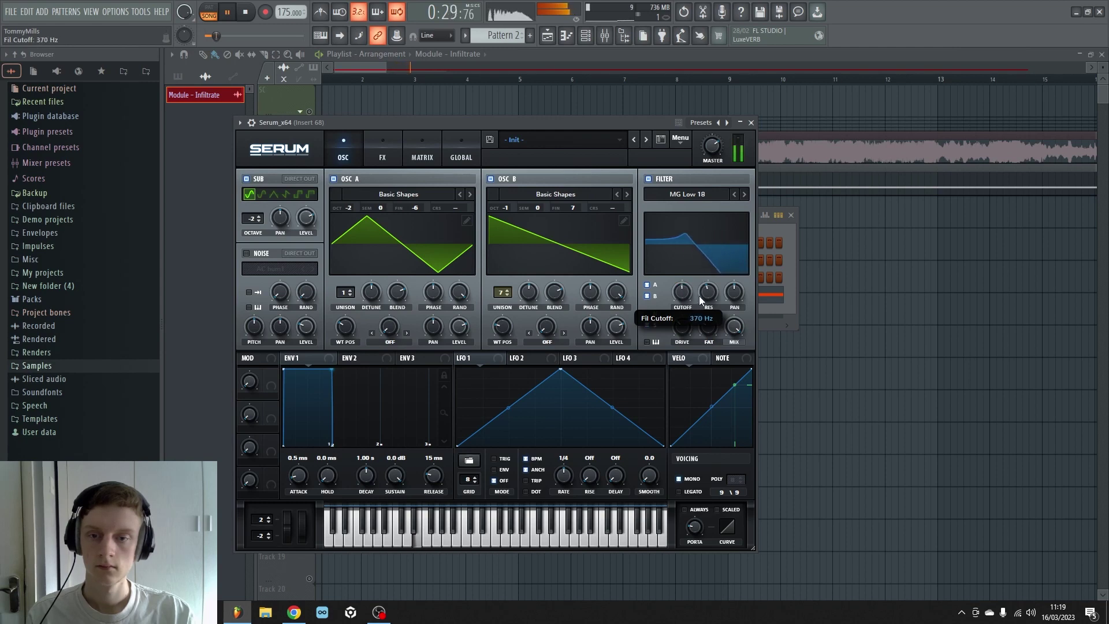
scroll(699, 296, "down", 4)
key("space")
- Load ValhallaShimmer into slot 6 of mixer insert 68 and set its low cut to 250
left_click(367, 152)
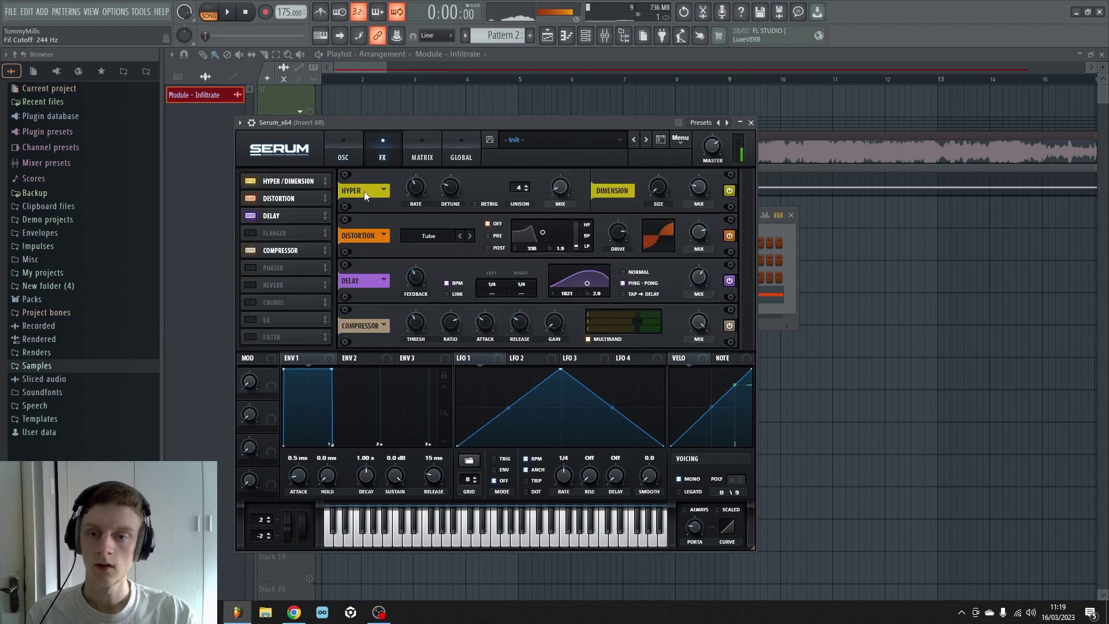
left_click(604, 36)
left_click_drag(630, 417, 625, 194)
left_click(649, 319)
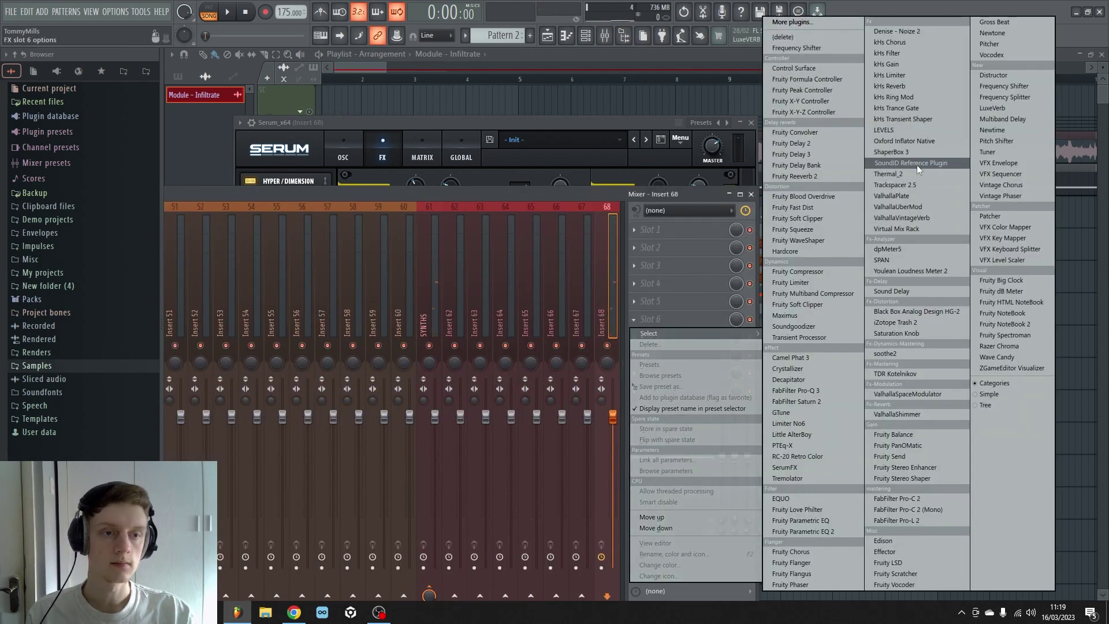
left_click(909, 414)
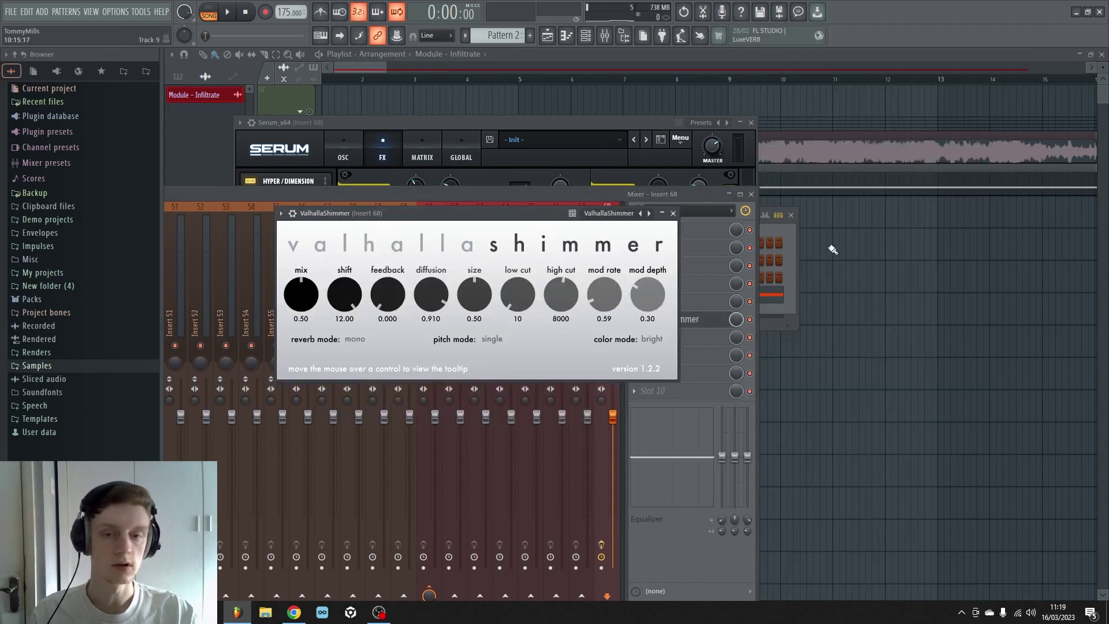
scroll(517, 292, "up", 1)
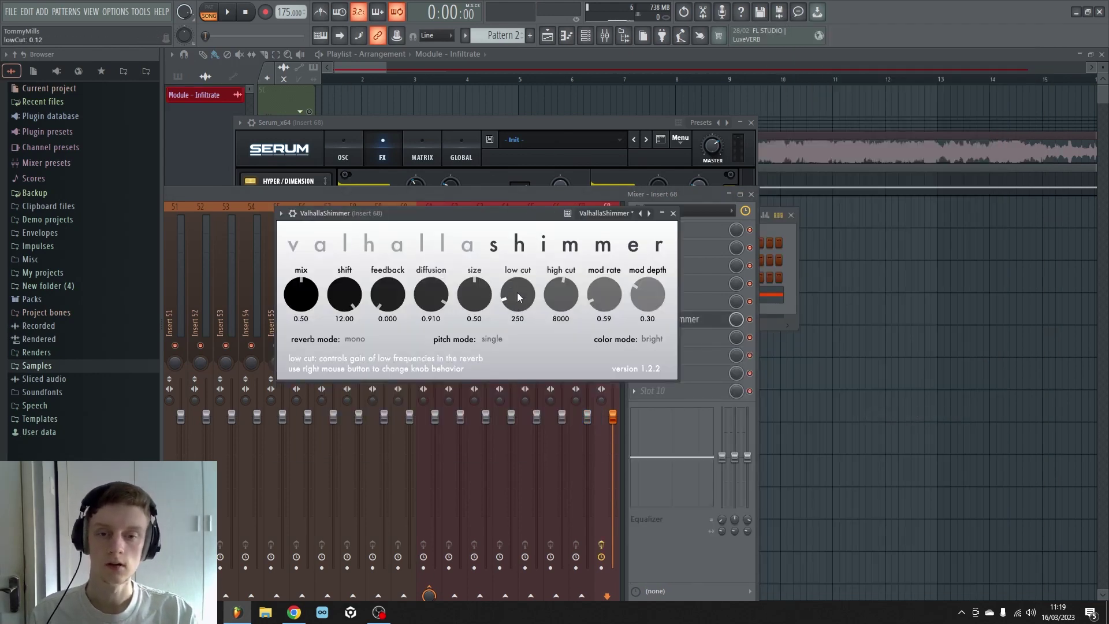
- Link Serum's delay times at 1/2, set the delay filter to frequency 747 and bandwidth 3.4, and briefly audition it
left_click(444, 123)
left_click(458, 293)
left_click_drag(491, 284, 504, 276)
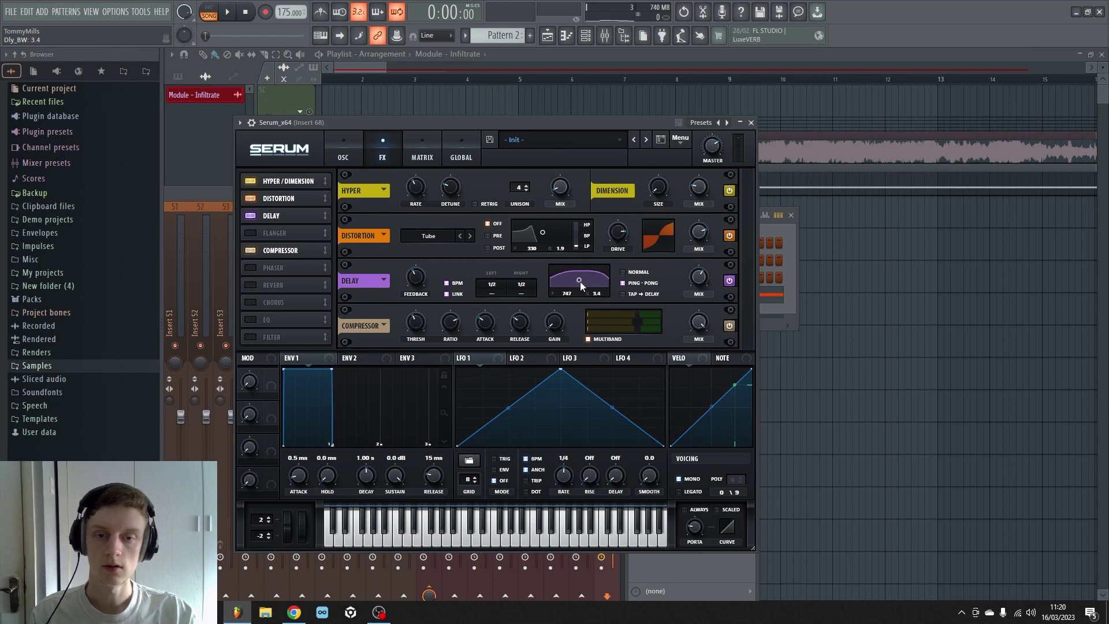
key("space")
- Play the pattern while sweeping the filter cutoff, leave it at 334 Hz and stop the transport
key("space")
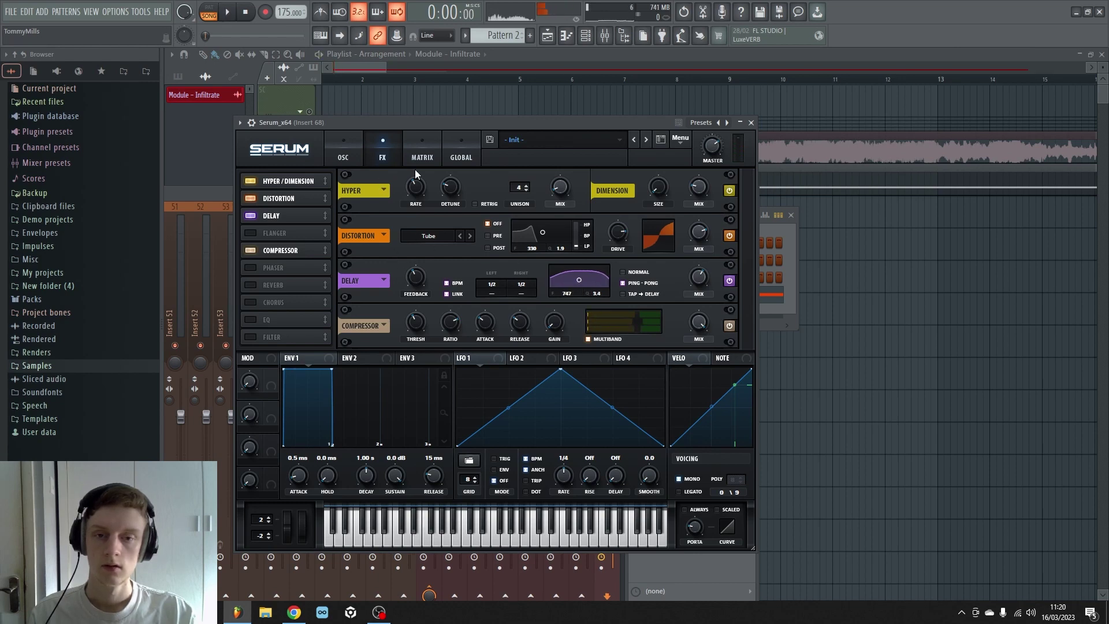
left_click(349, 156)
key("space")
mouse_move(689, 304)
left_mouse_down()
mouse_move(674, 320)
mouse_move(719, 267)
mouse_move(700, 316)
left_mouse_up()
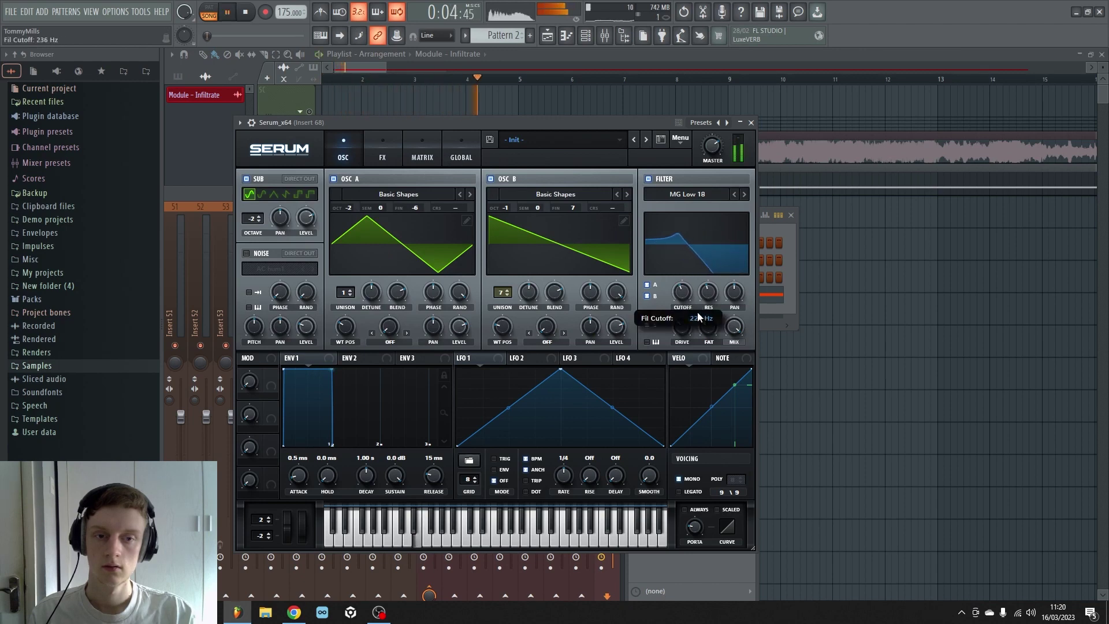
left_click_drag(704, 295, 711, 323)
key("space")
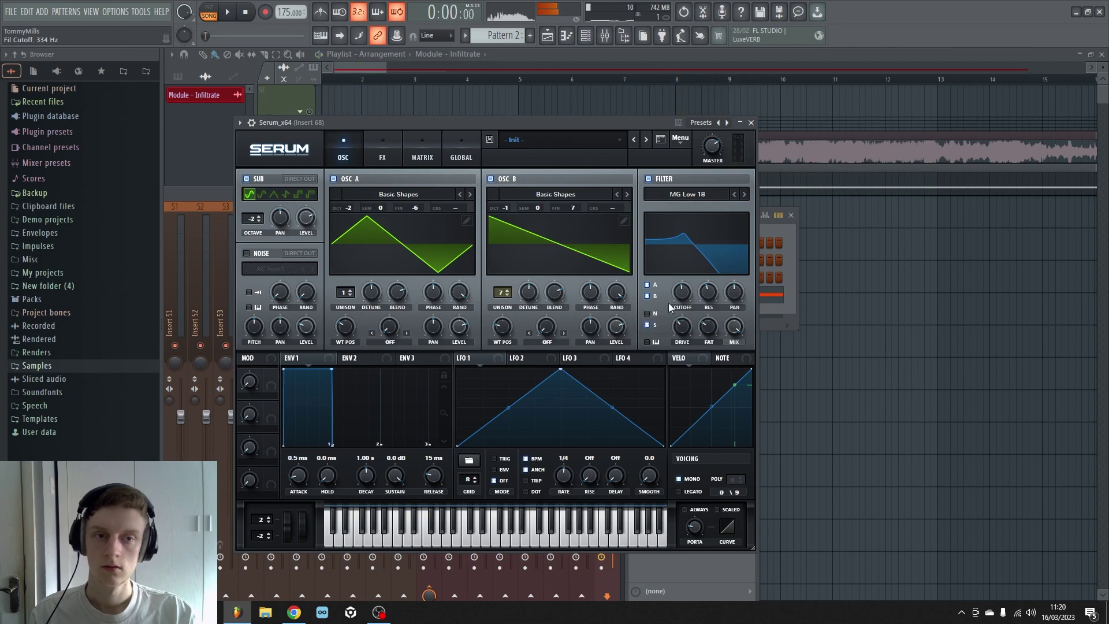
- During playback, try Chaos1 to Mast.Tun amounts up to about 40 and restore the route's output to full
left_click(379, 151)
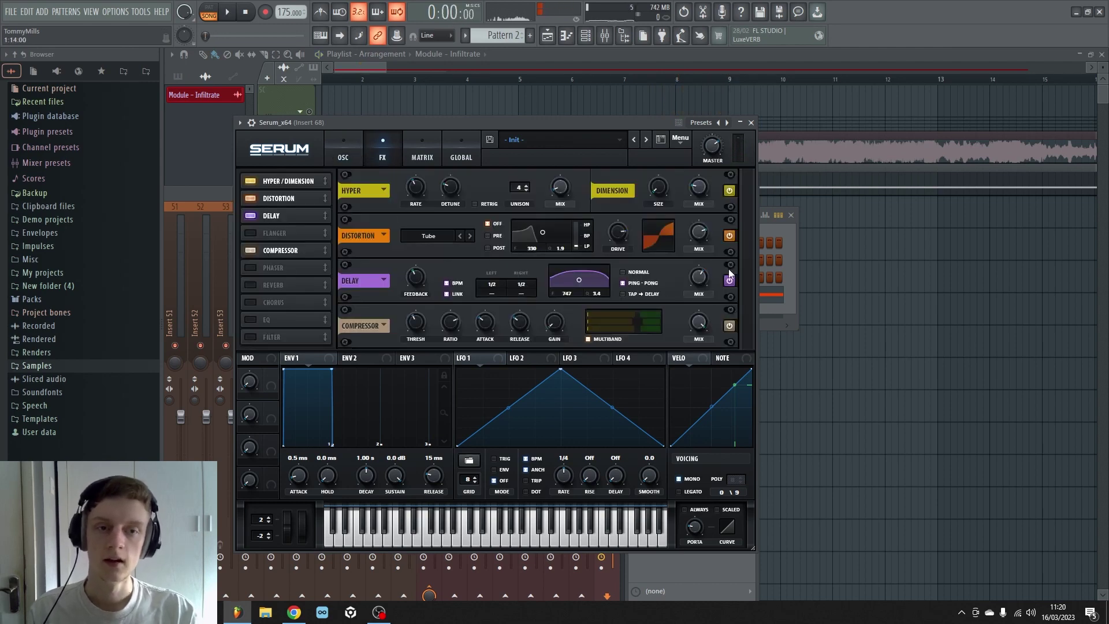
left_click(413, 156)
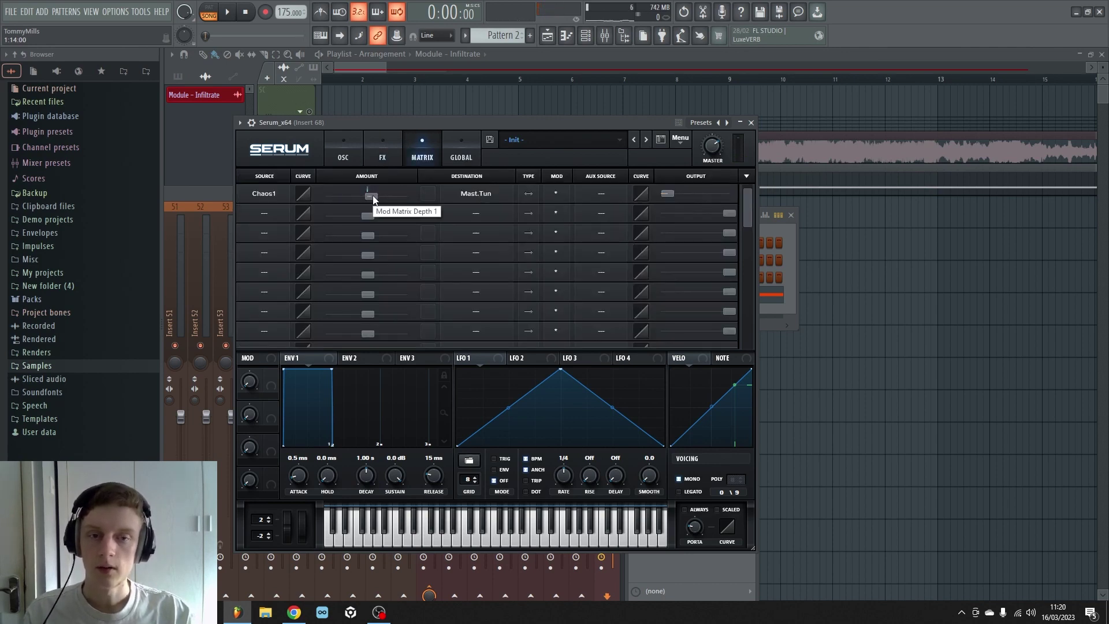
key("space")
left_click_drag(373, 195, 414, 200)
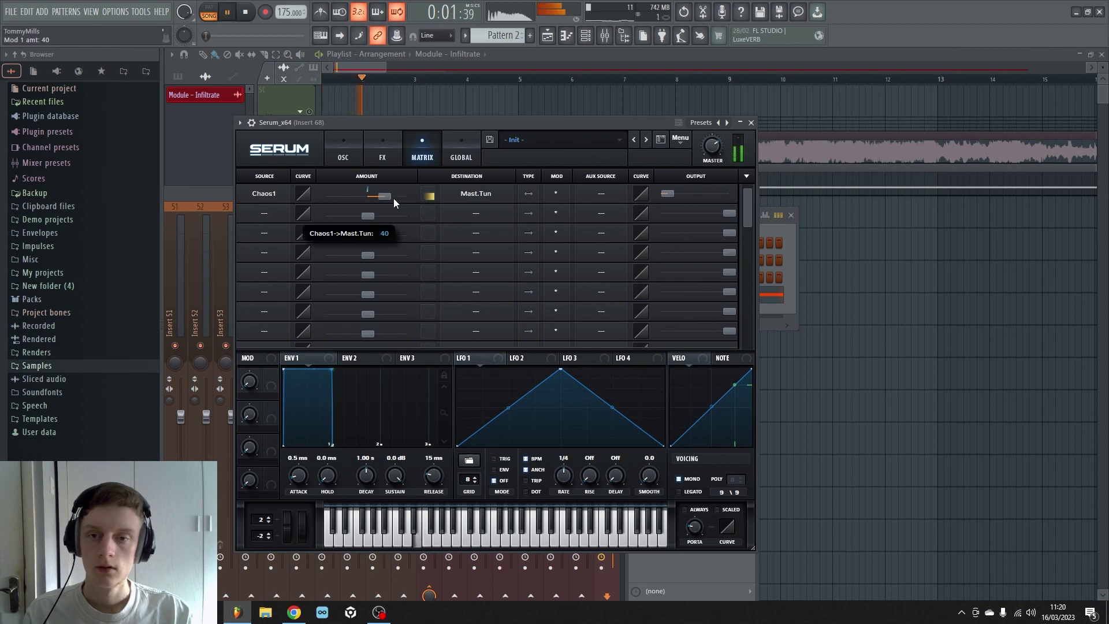
double_click(668, 193)
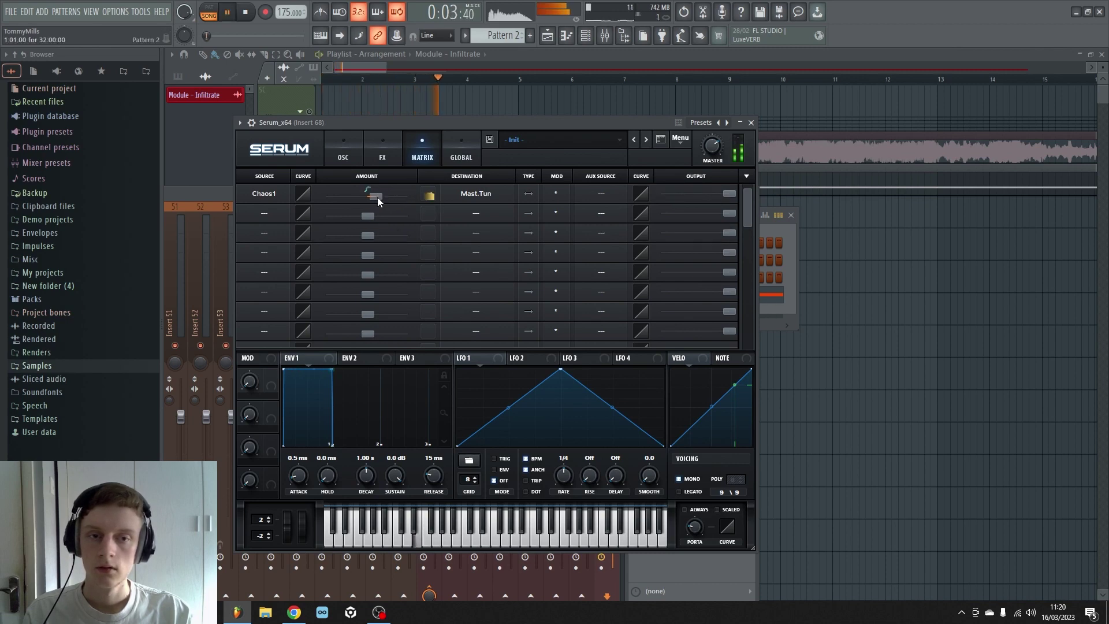
left_click_drag(376, 198, 383, 198)
- Open the filter cutoff to 22050 Hz and set the Chaos1 to Mast.Tun amount to 8
left_click(357, 156)
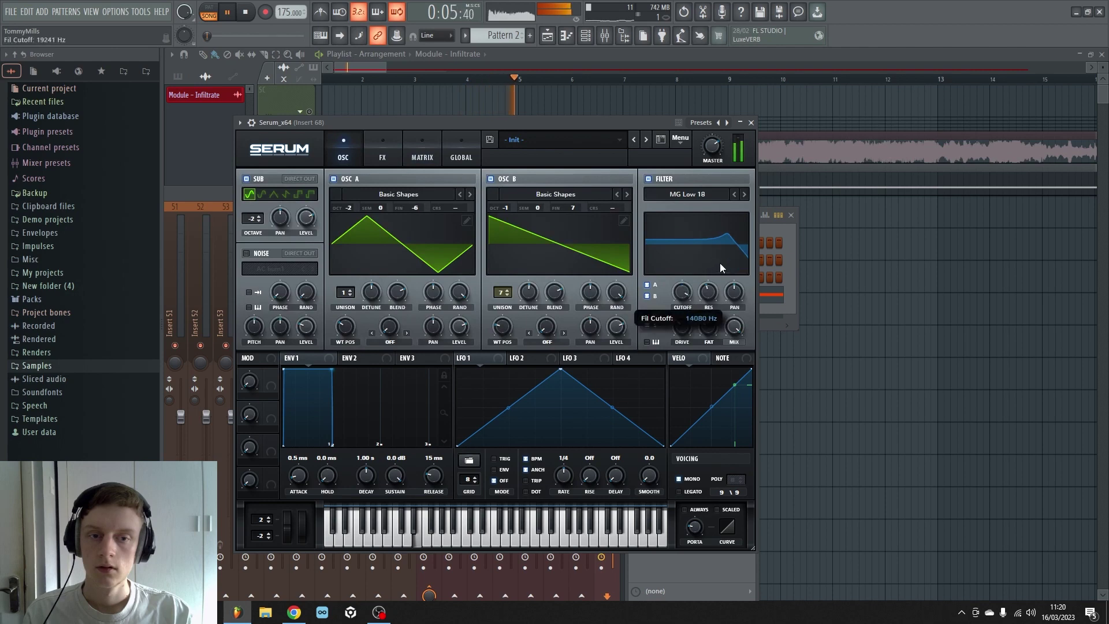
left_click(396, 162)
left_click(428, 160)
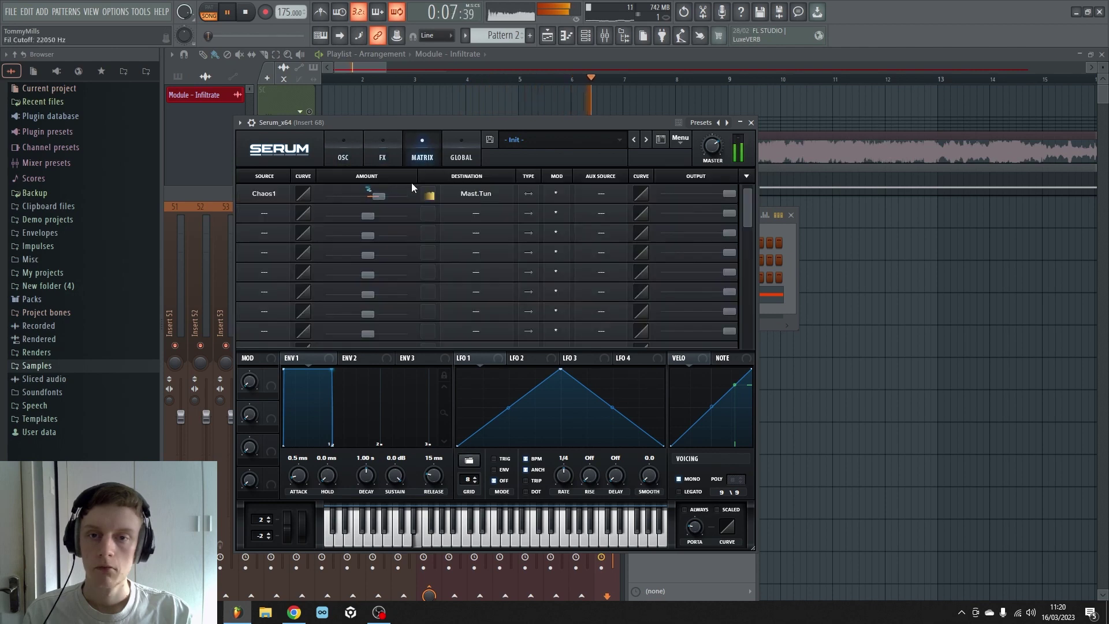
left_click_drag(384, 196, 377, 195)
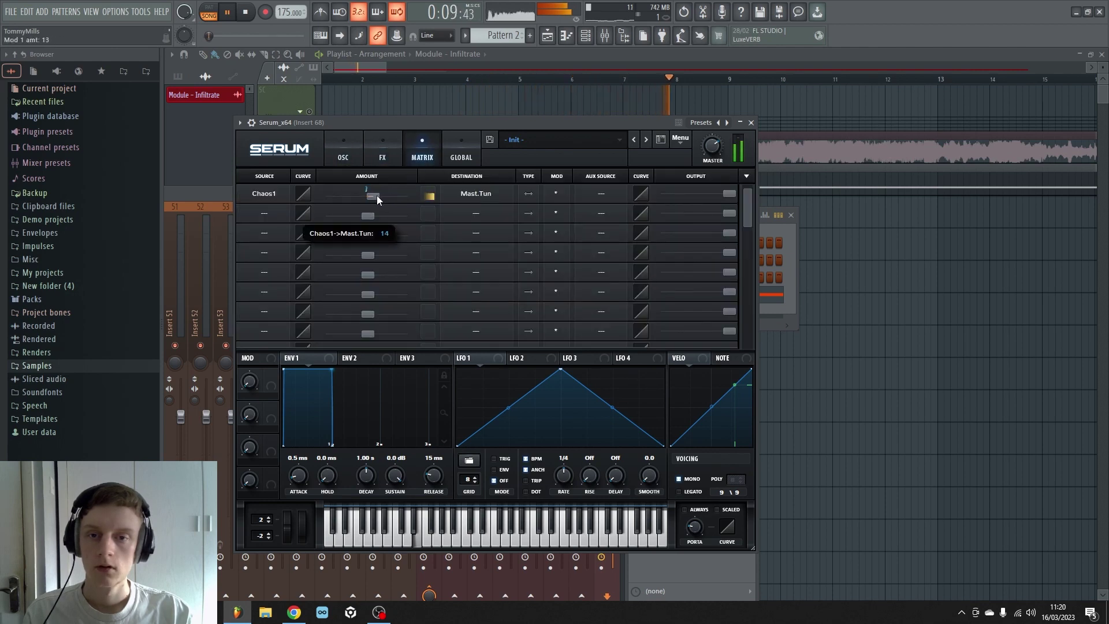
- Set the Chaos 1 rate to about 166 Hz and reduce the output of the Chaos1 to Mast.Tun route
left_click(454, 160)
left_click_drag(259, 209, 266, 228)
left_click(422, 153)
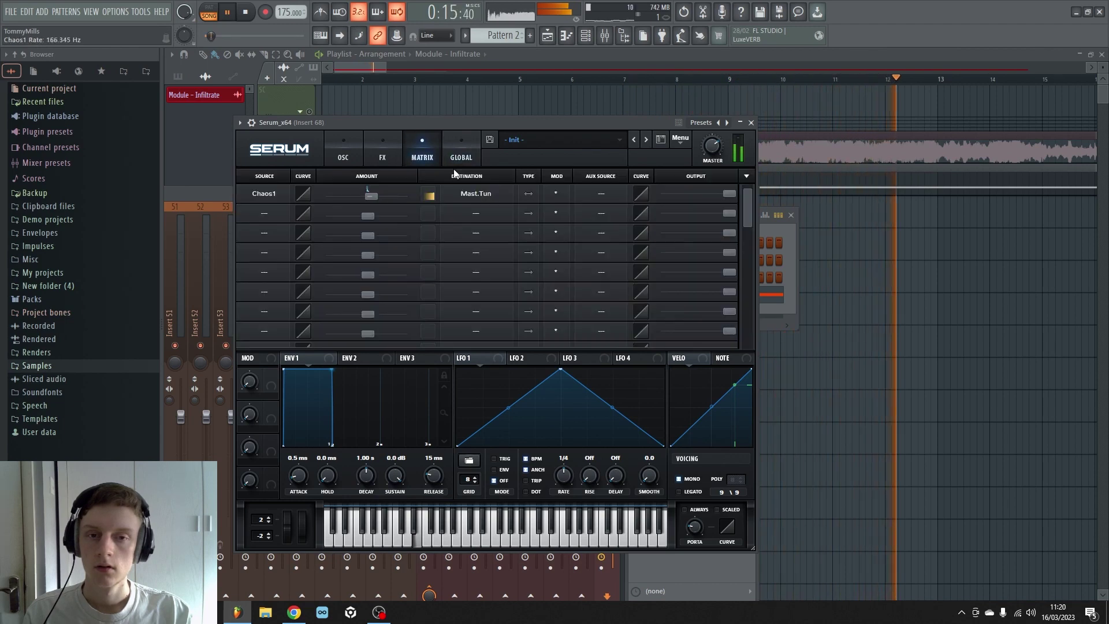
left_click_drag(733, 196, 649, 214)
- Close the low-pass filter's cutoff almost fully and stop playback
left_click(390, 148)
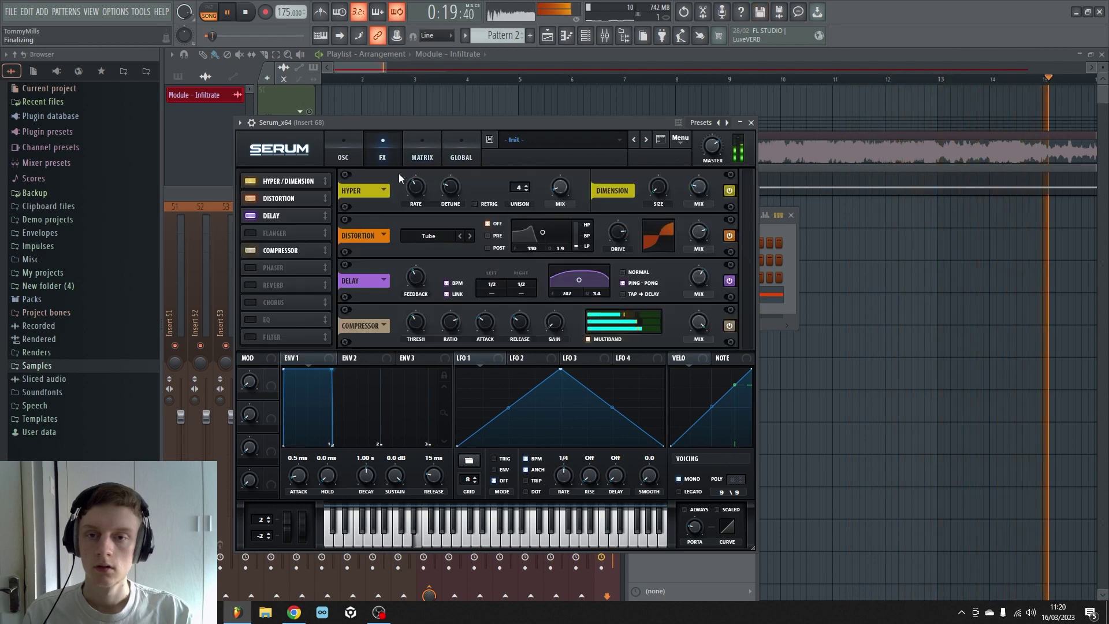
left_click(343, 153)
left_click_drag(673, 294, 651, 390)
key("space")
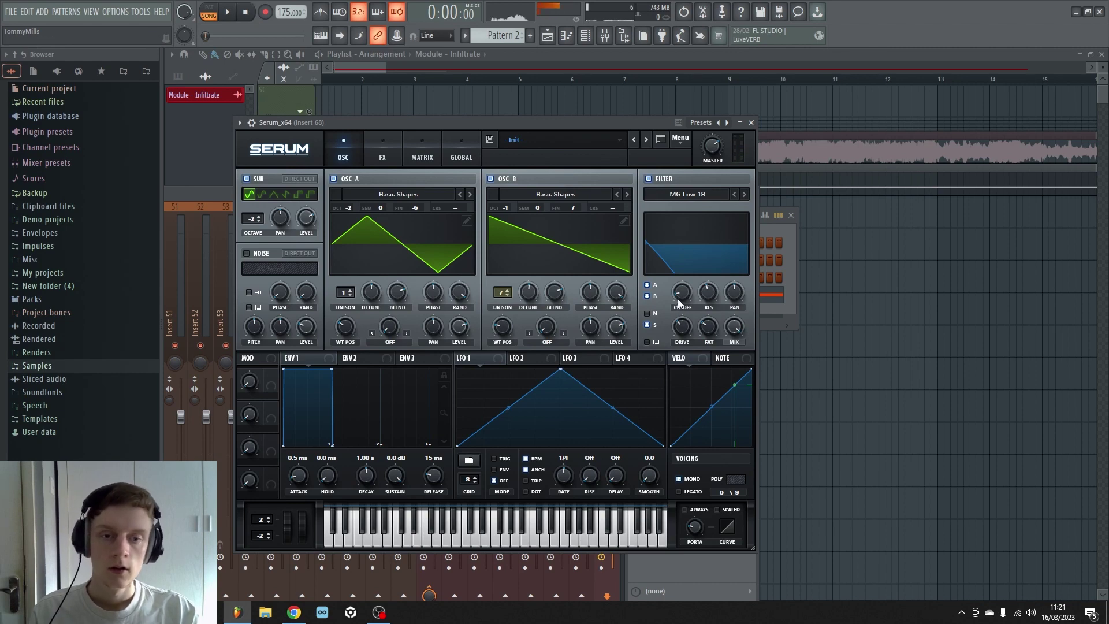
- Enable the noise oscillator with the Analog BrightWhite sample and turn off the sub oscillator
left_click(246, 253)
left_click(267, 269)
mouse_move(277, 283)
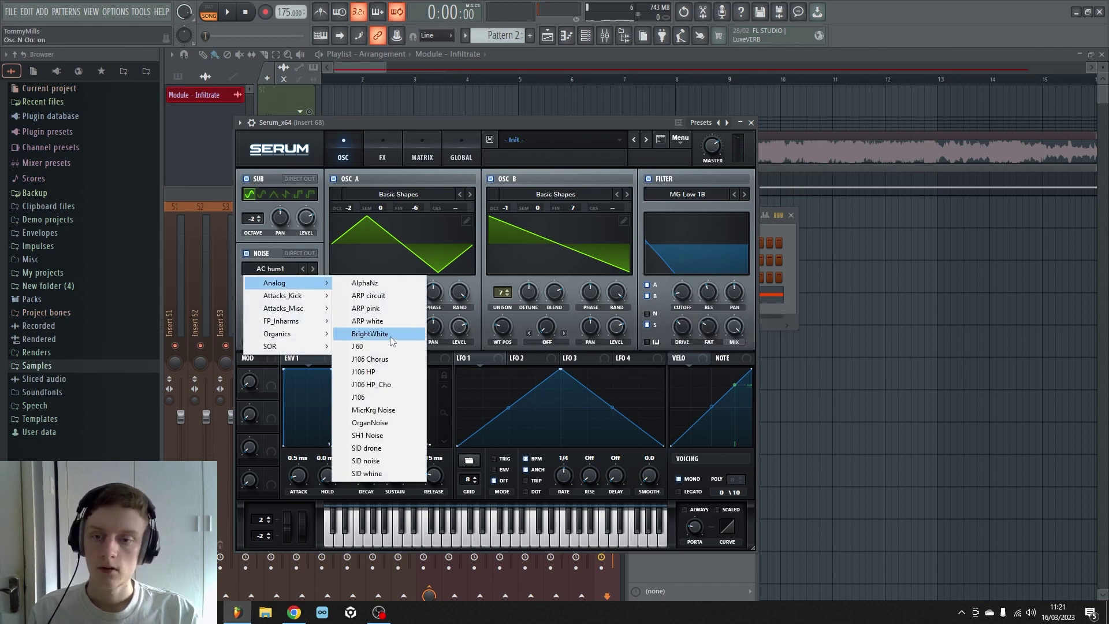
left_click(372, 335)
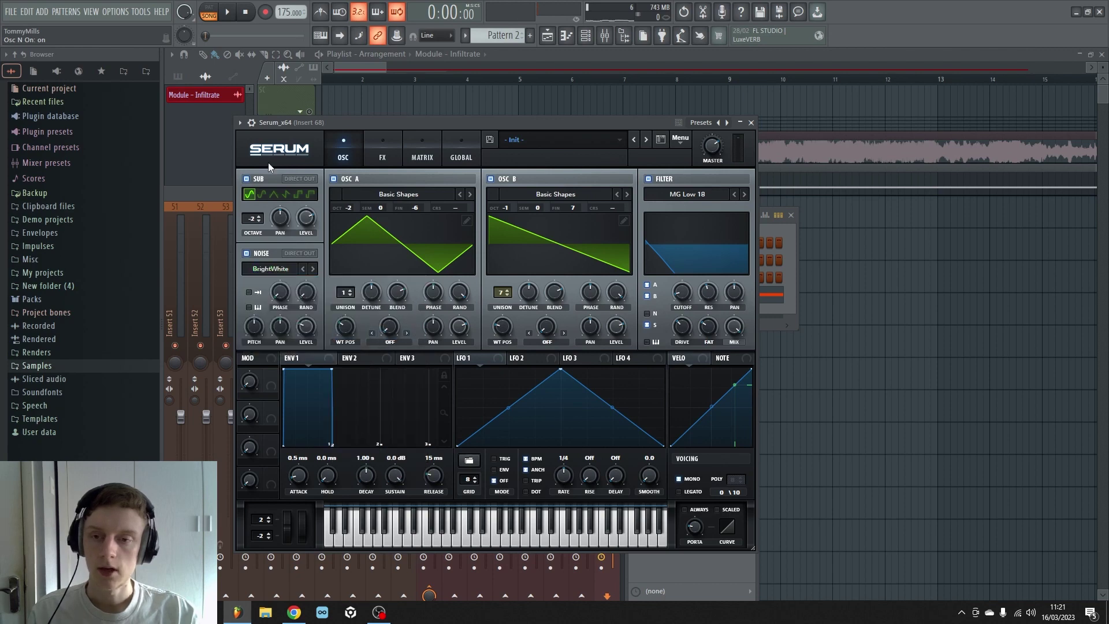
left_click(247, 179)
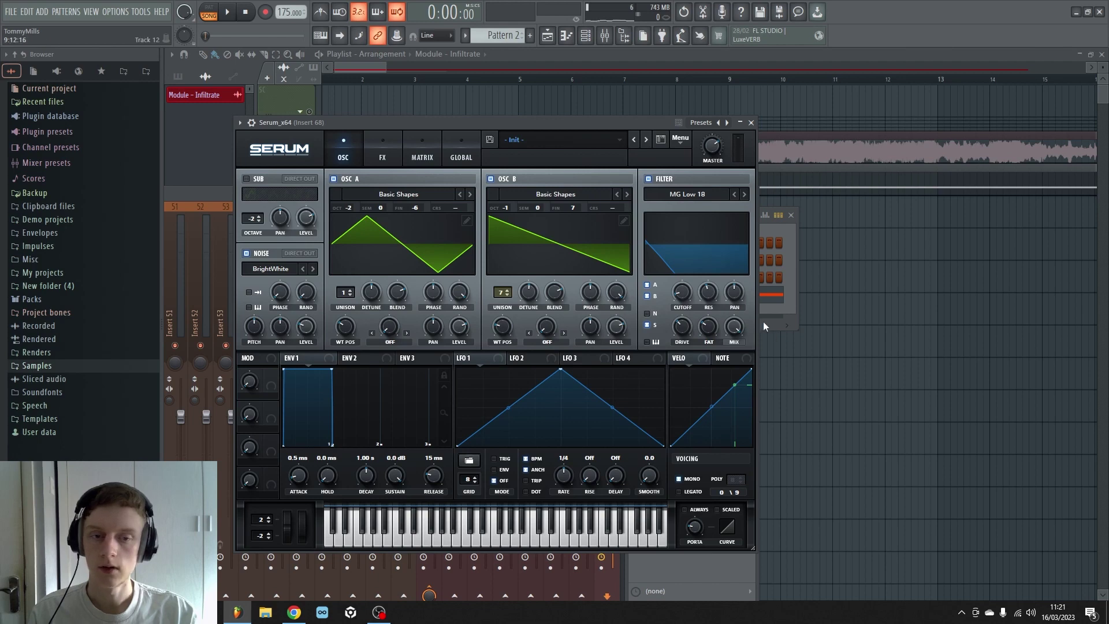
- Raise the filter cutoff to about 145 Hz while the pattern plays
left_click(647, 296)
left_click_drag(682, 292, 708, 284)
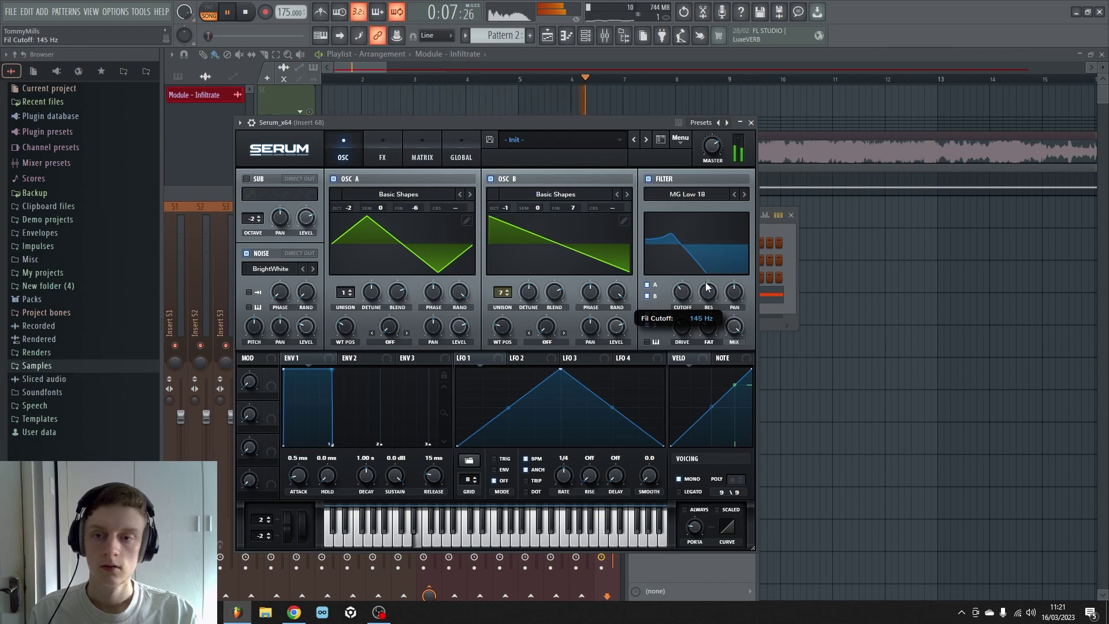
- Stop playback and set oscillator B's warp mode to Sync (No Window) and oscillator A's to FM (from B)
left_click_drag(707, 287, 738, 313)
key("space")
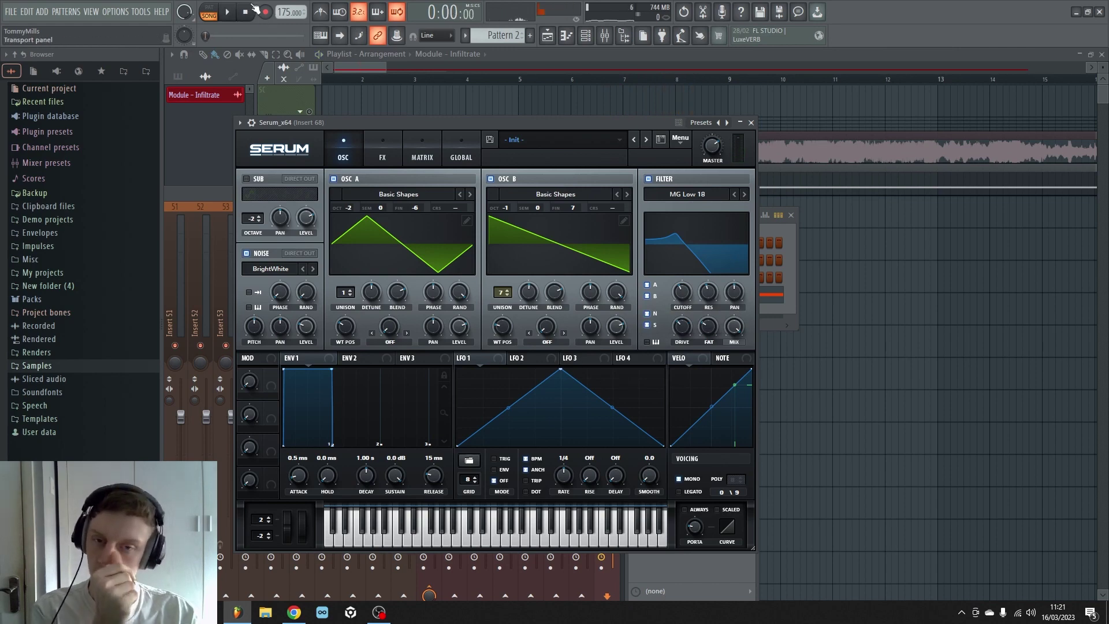
left_click(546, 343)
left_click(572, 71)
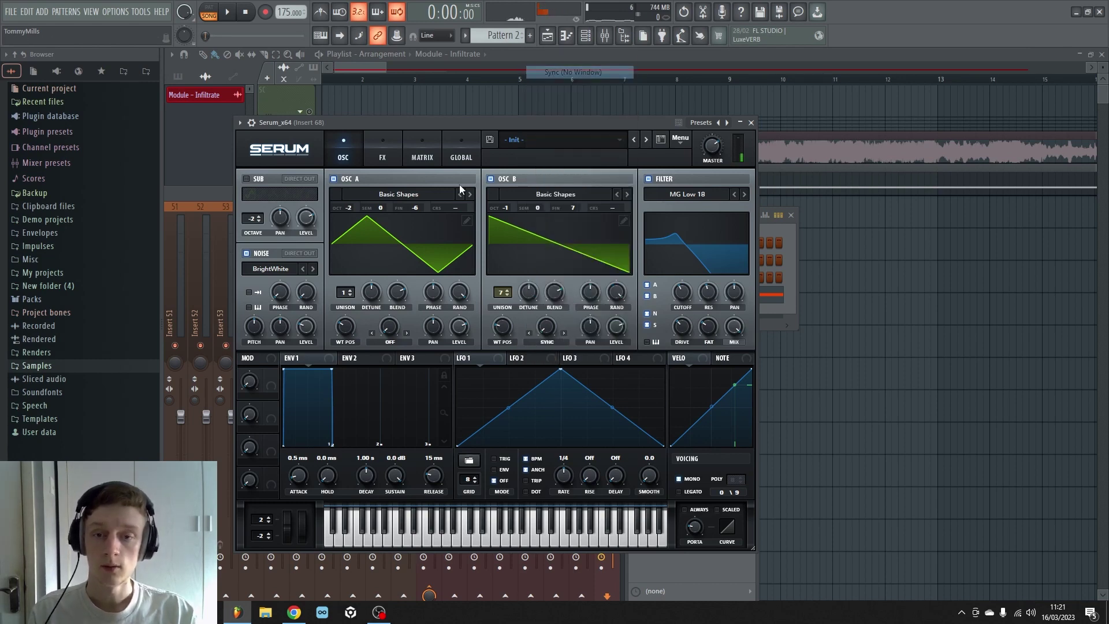
left_click(390, 342)
left_click(401, 287)
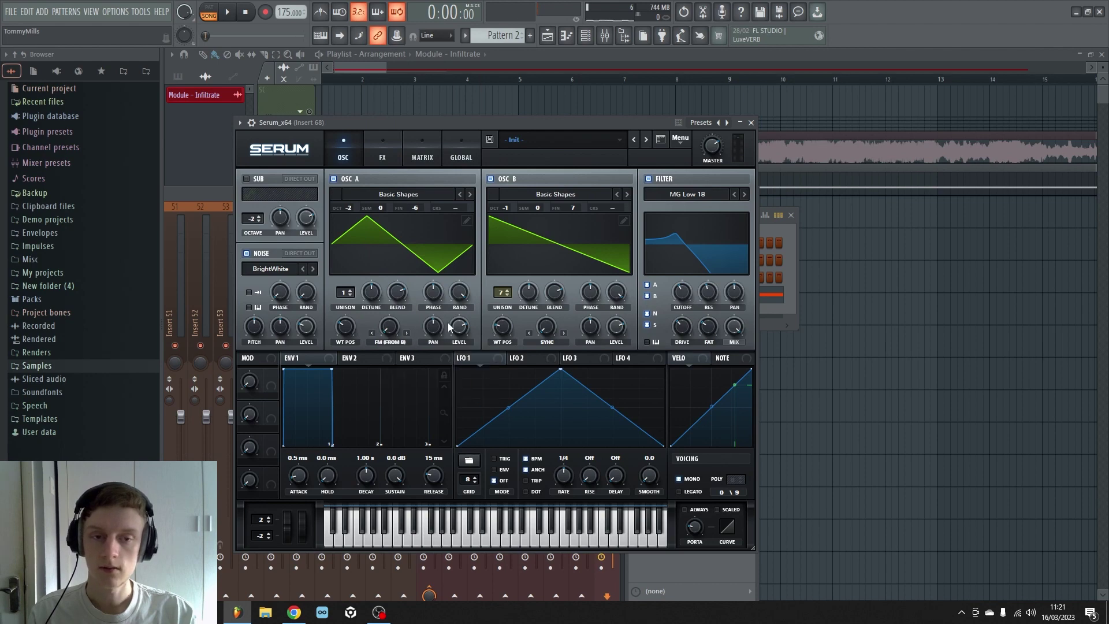
- Set oscillator A's FM warp to about 20%, raise oscillator B's sync amount, and pull the filter cutoff back down
left_click_drag(680, 296, 678, 284)
left_click_drag(398, 332, 419, 296)
mouse_move(552, 335)
left_mouse_down()
mouse_move(574, 300)
mouse_move(620, 305)
mouse_move(709, 280)
mouse_move(549, 341)
mouse_move(548, 353)
left_mouse_up()
left_click_drag(394, 349, 394, 354)
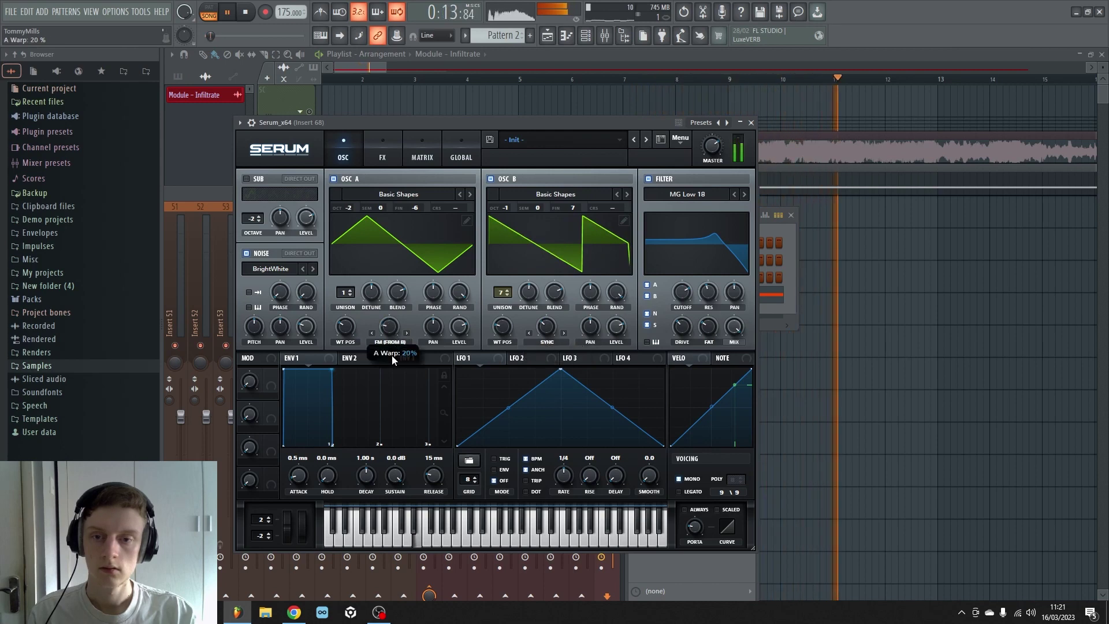
left_click_drag(682, 291, 684, 335)
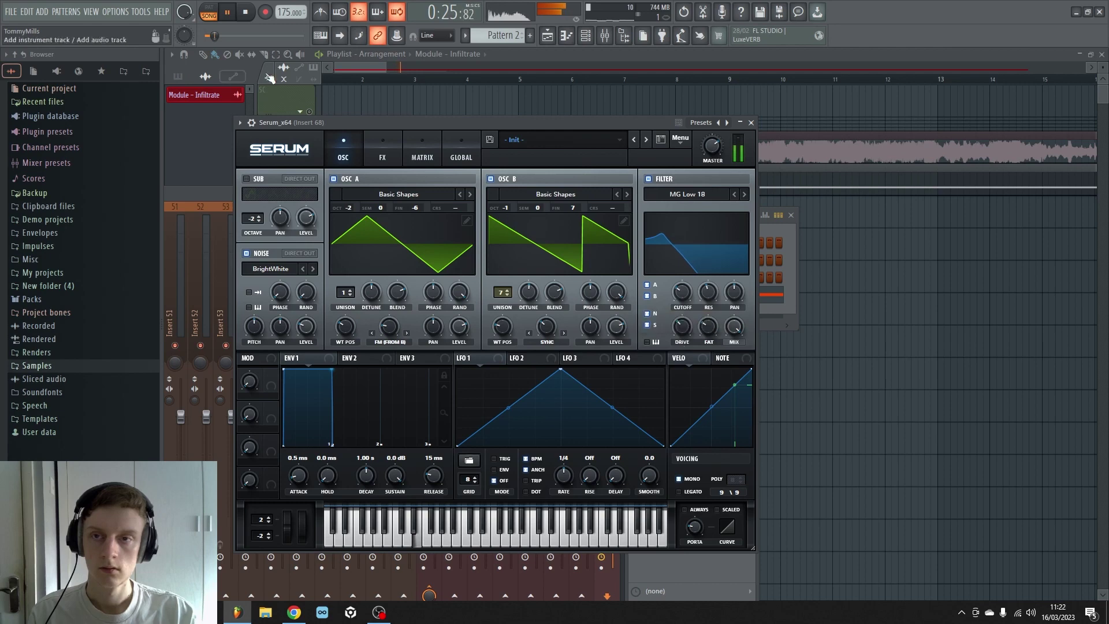
left_click(245, 11)
- Load FabFilter Pro-Q 3 into slot 7 of mixer Insert 68, after ValhallaShimmer
left_click(605, 35)
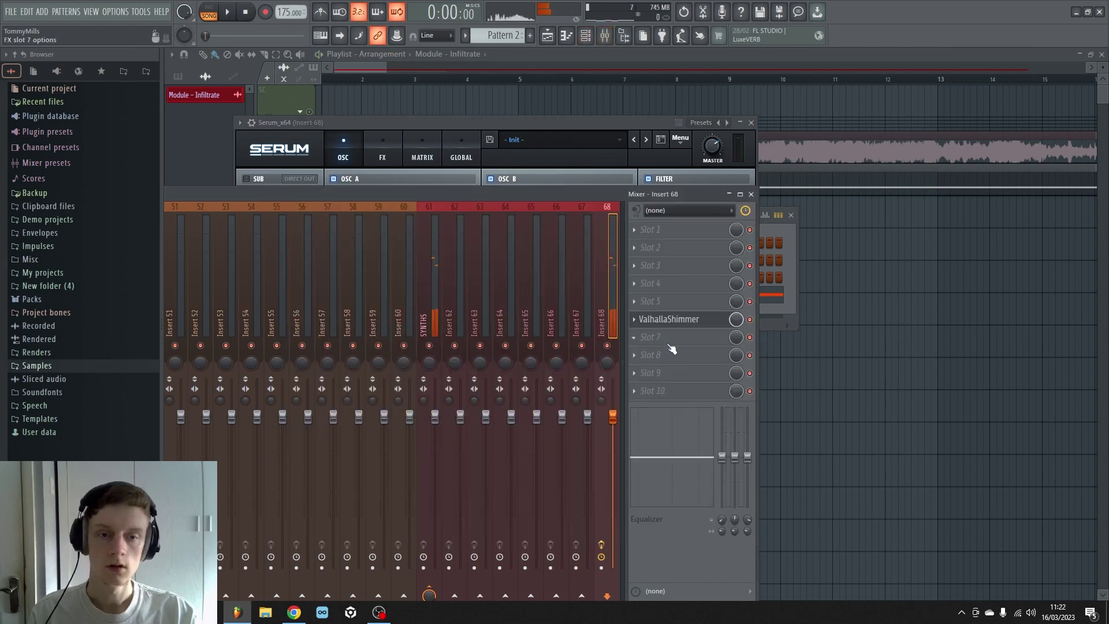
left_click(650, 337)
left_click(830, 392)
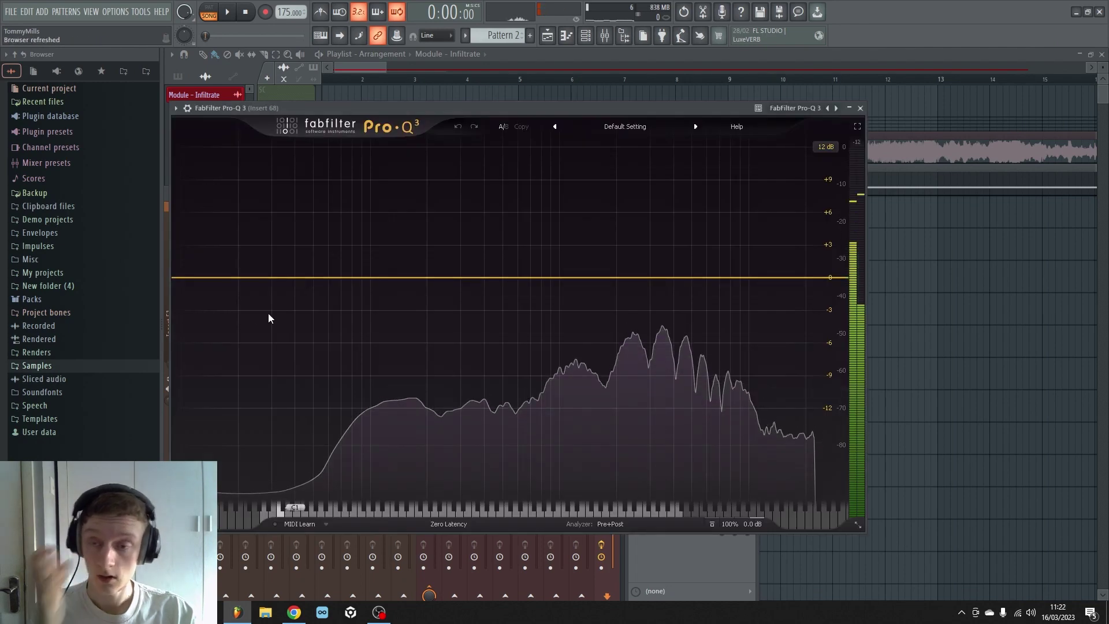
- Add a 30 dB/oct low cut at about 137 Hz that affects only the side signal
left_click_drag(188, 279, 425, 275)
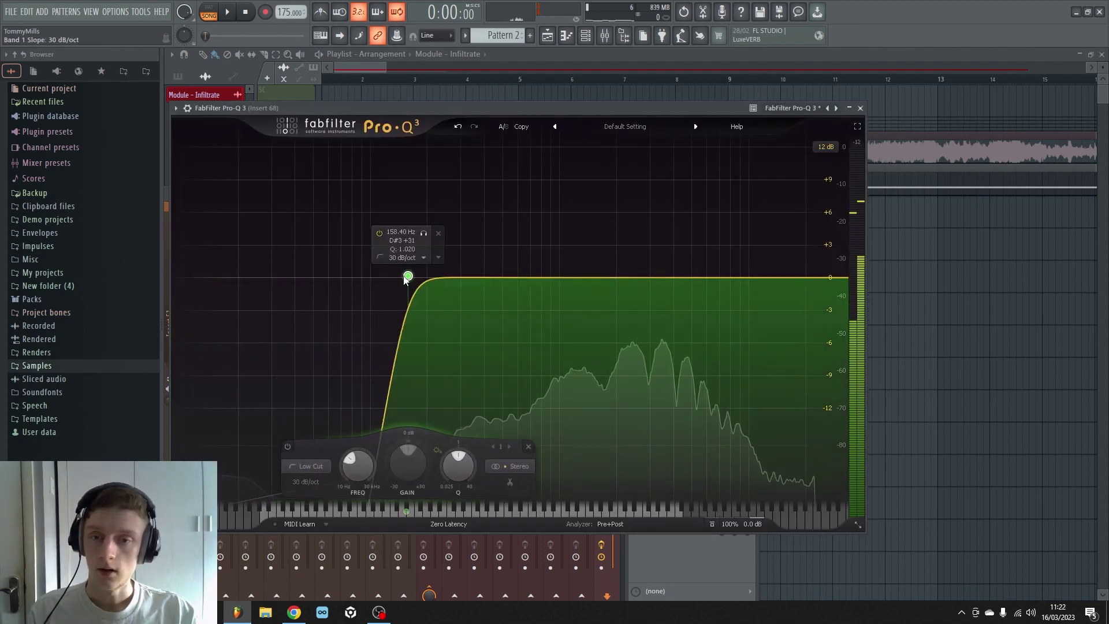
left_click(454, 255)
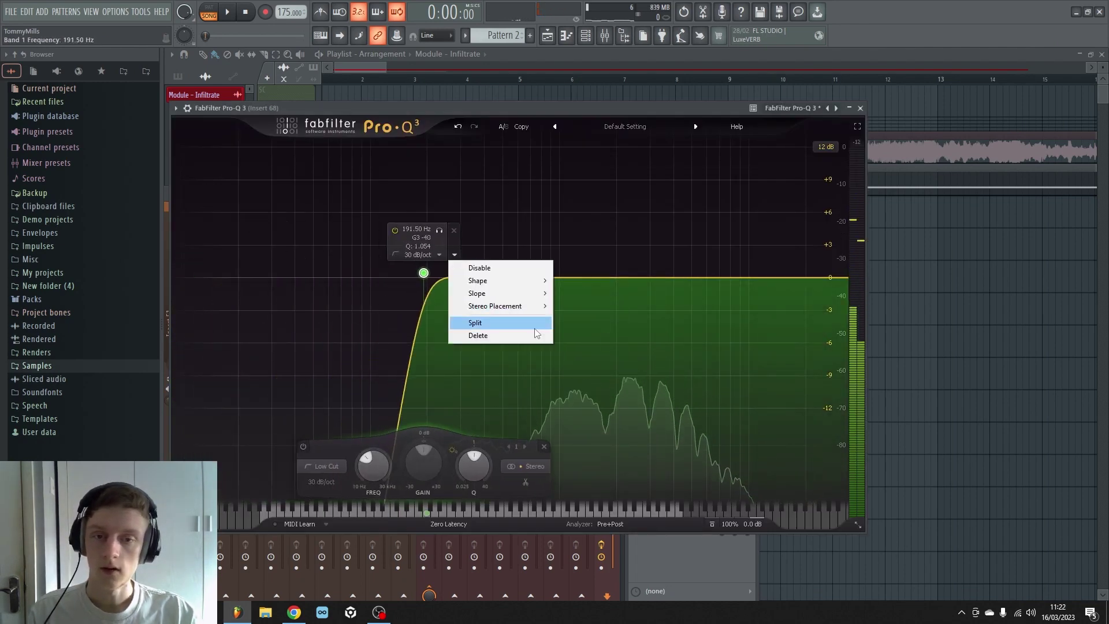
mouse_move(495, 306)
left_click(575, 356)
left_click_drag(424, 272, 396, 278)
key("space")
key("space")
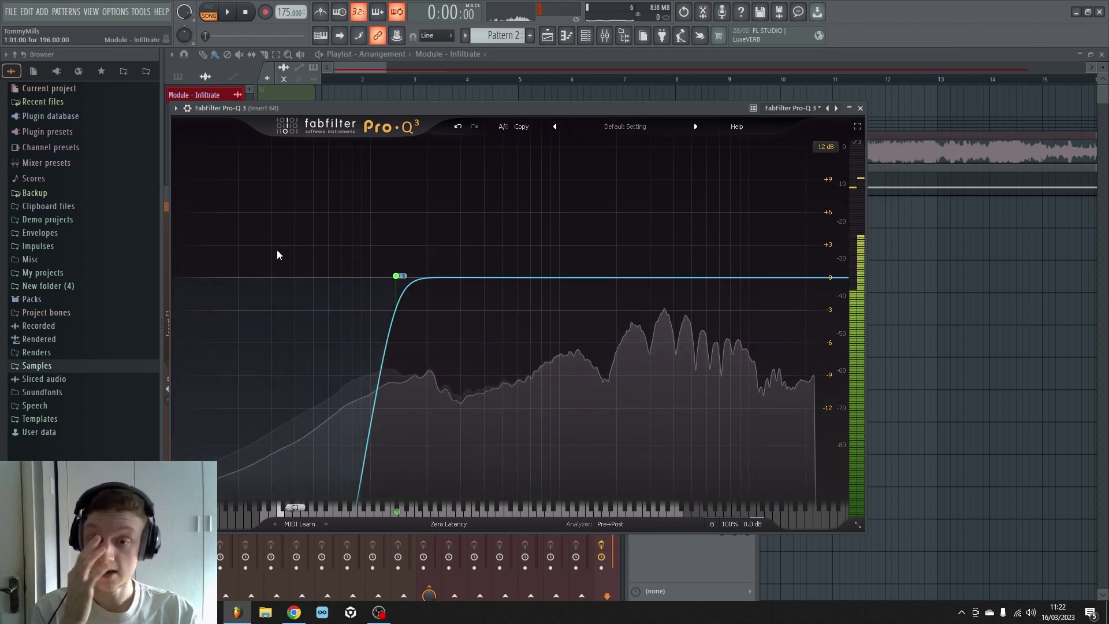
- Add a bell band at about 322 Hz with -1.24 dB gain and make it cut dynamically
double_click(285, 270)
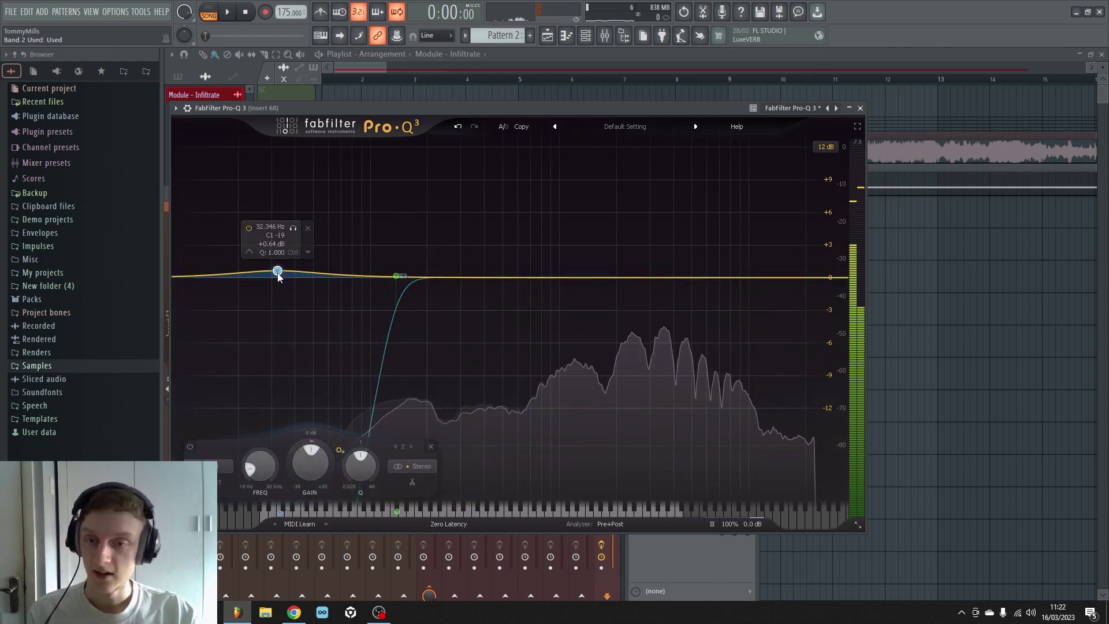
left_click_drag(285, 271, 466, 295)
key("space")
left_click(496, 335)
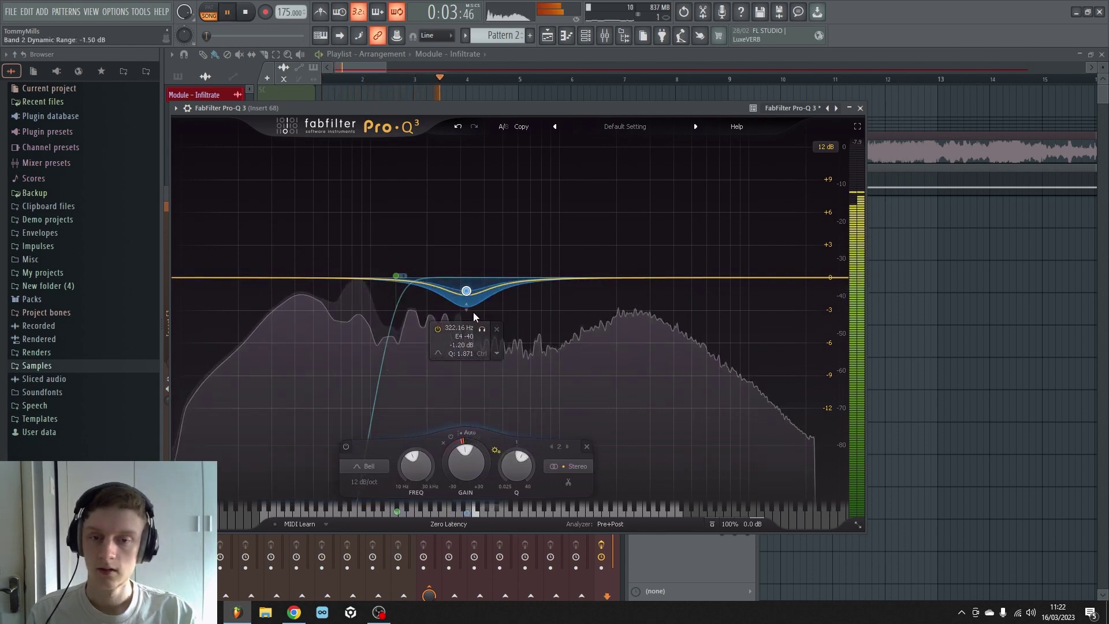
left_click_drag(469, 310, 469, 318)
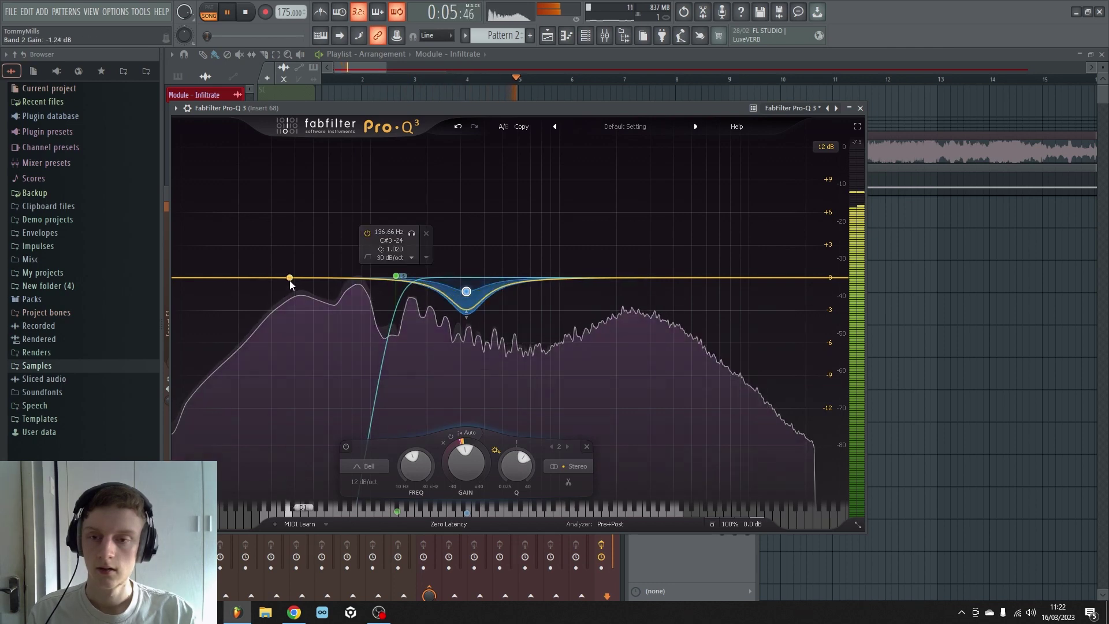
- Add a second, gentle dynamic bell cut in the sub-bass range
left_click_drag(290, 285, 292, 297)
left_click(323, 335)
left_click(350, 374)
- Add a stereo low cut just below the sub-bass bell, then close the equalizer and stop playback
left_click(179, 280)
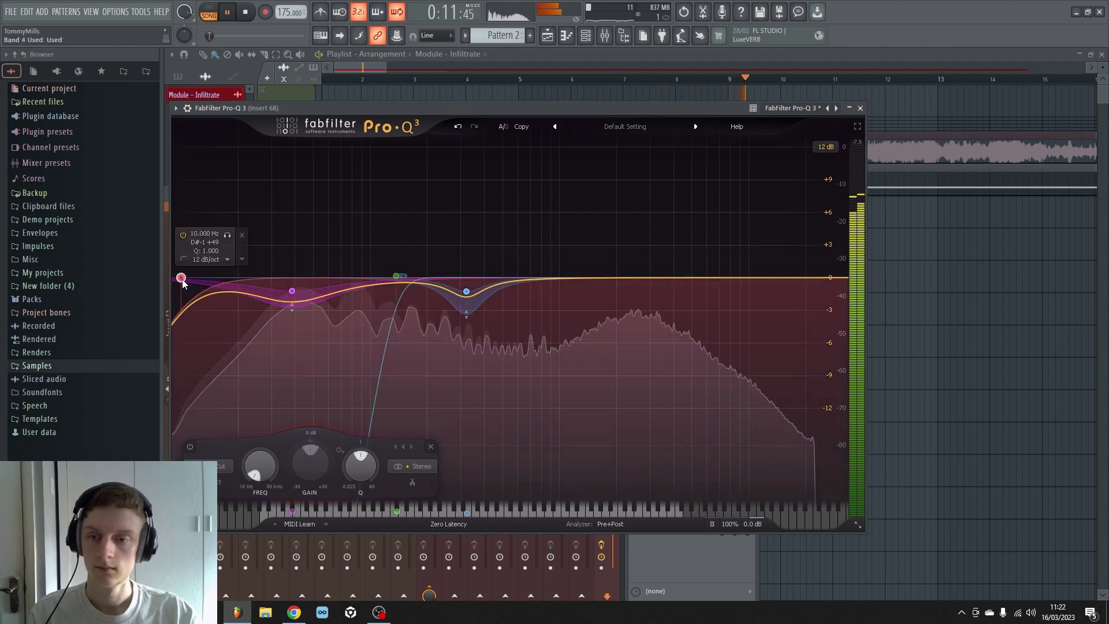
left_click_drag(182, 277, 260, 274)
scroll(263, 277, "up", 3)
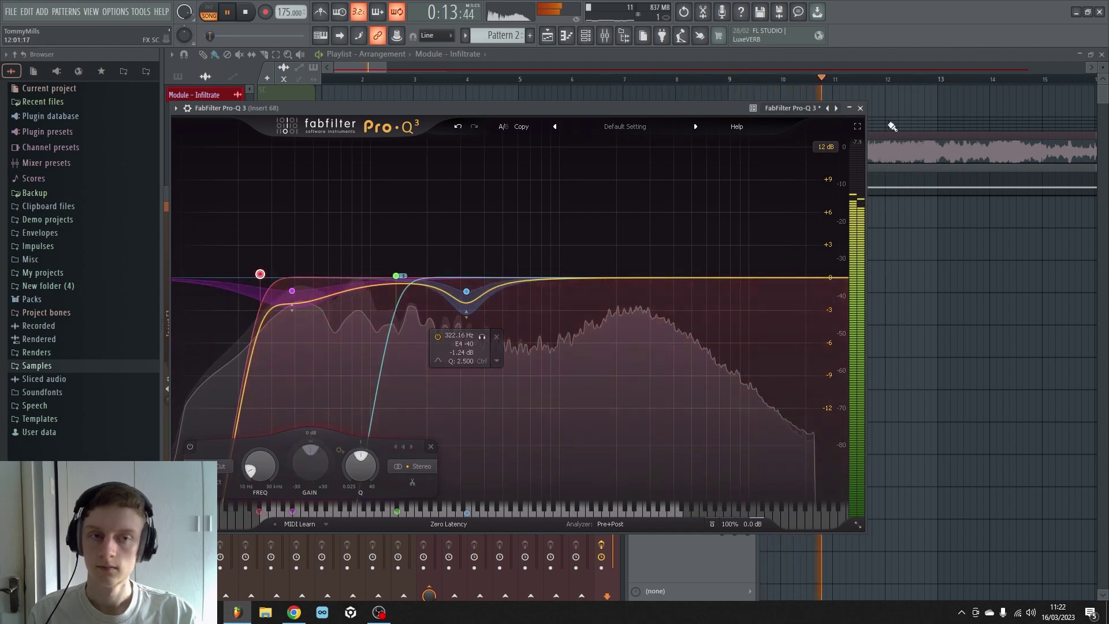
left_click(860, 108)
key("space")
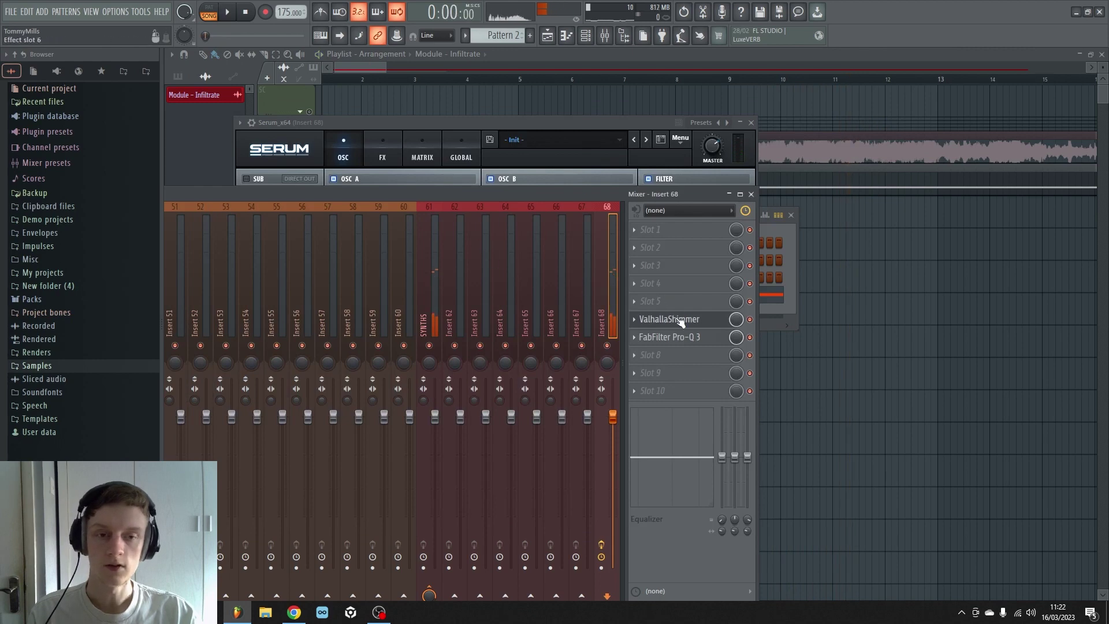
- Load Decapitator between ValhallaShimmer and Pro-Q 3, adjust its drive and set its mix to about 42.5%
left_click_drag(682, 322, 679, 304)
left_click(670, 320)
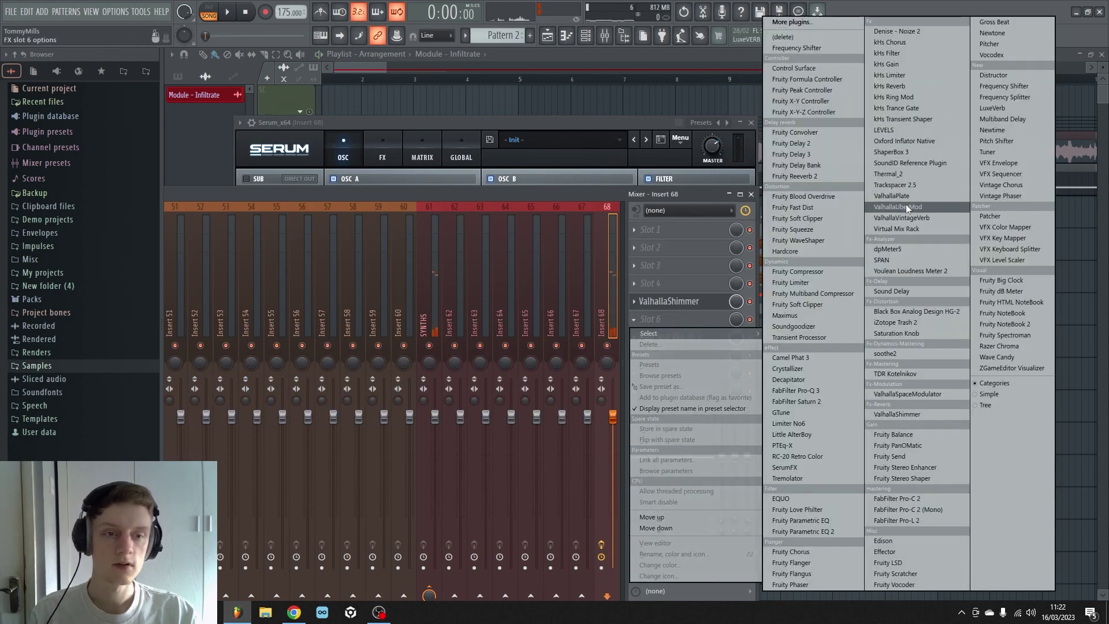
left_click(819, 378)
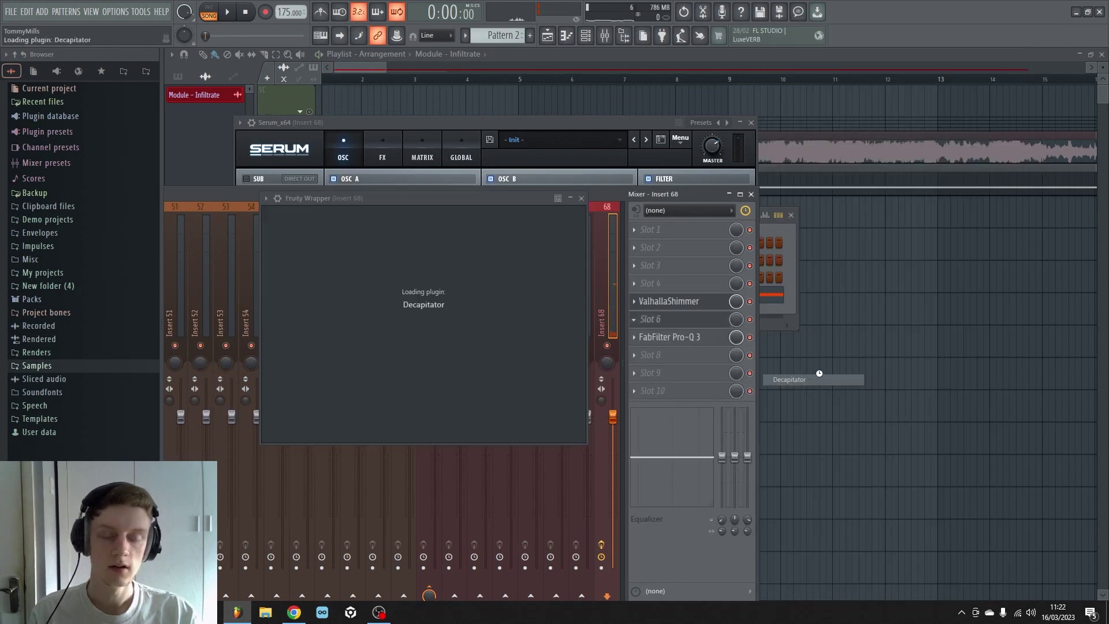
key("space")
left_click_drag(333, 348, 357, 336)
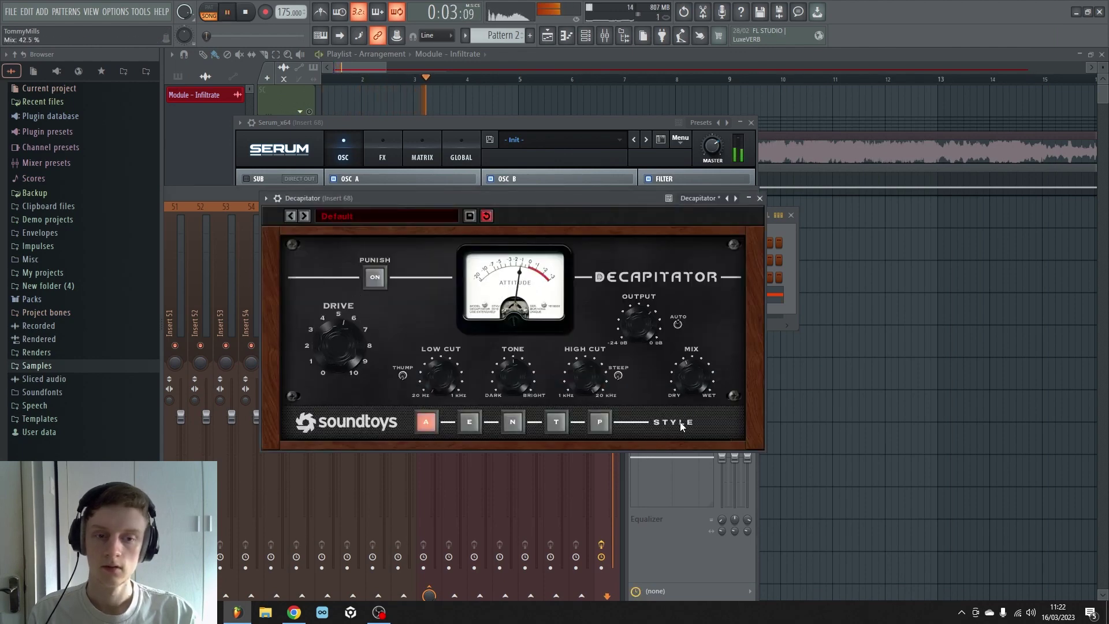
- Enable the filter effect in Serum with the Phs 48+ type and a mix of about 29%
left_click(407, 123)
left_click(373, 104)
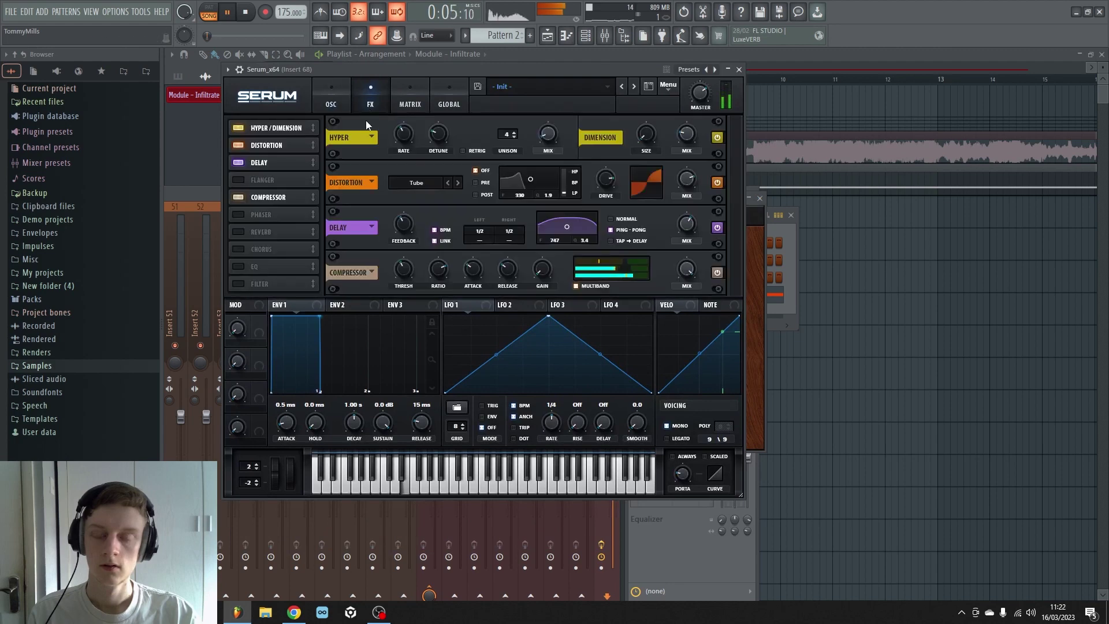
left_click(237, 284)
key("space")
scroll(734, 185, "down", 2)
left_click(422, 276)
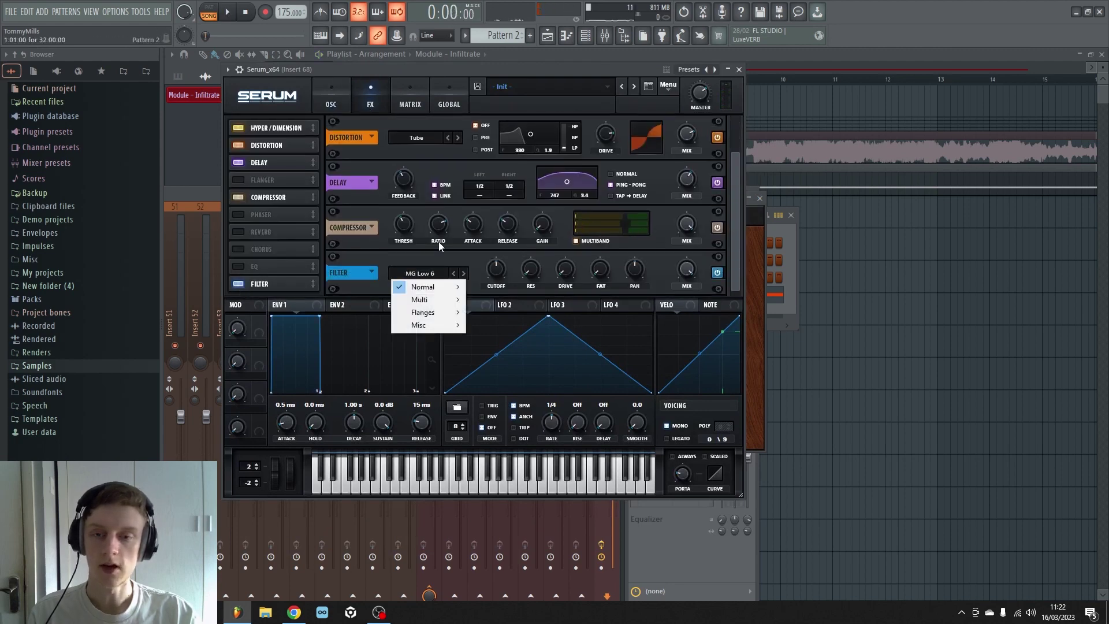
mouse_move(428, 319)
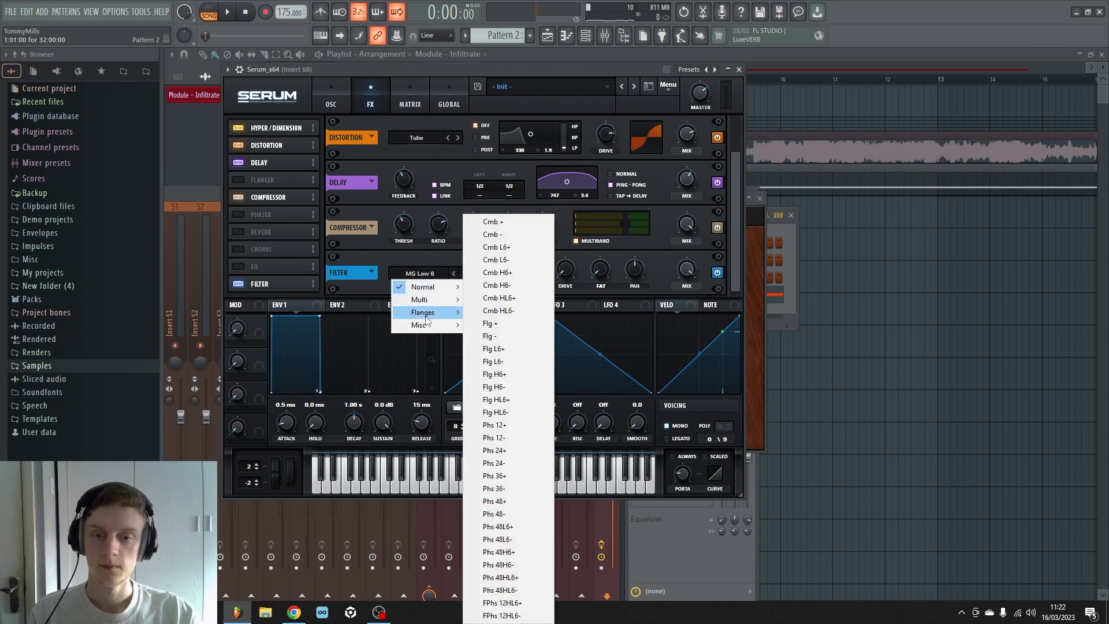
left_click(494, 501)
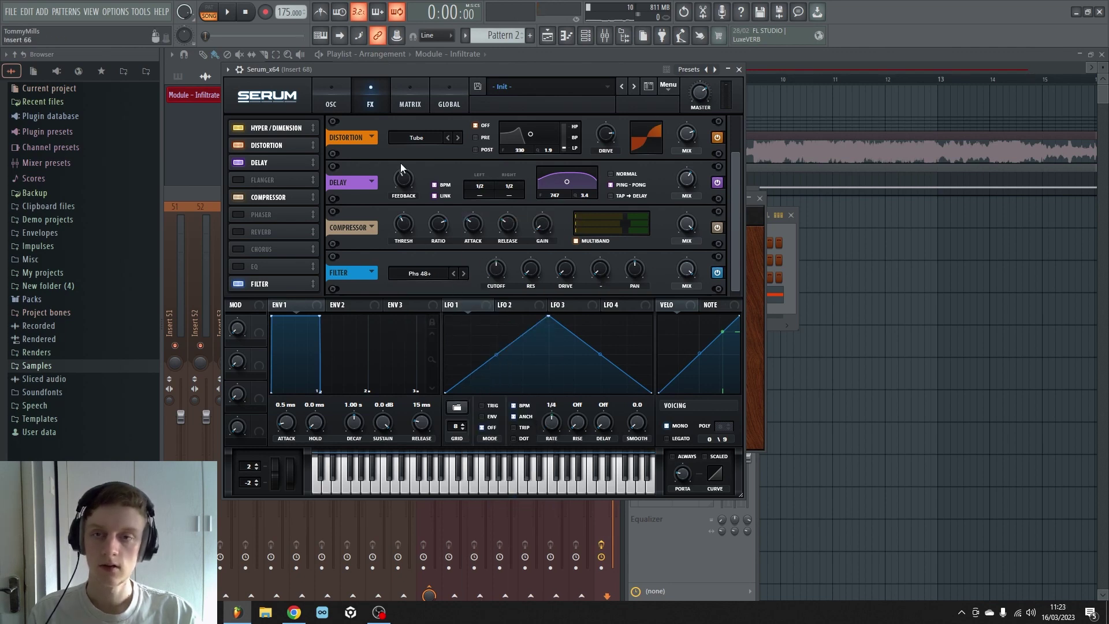
key("space")
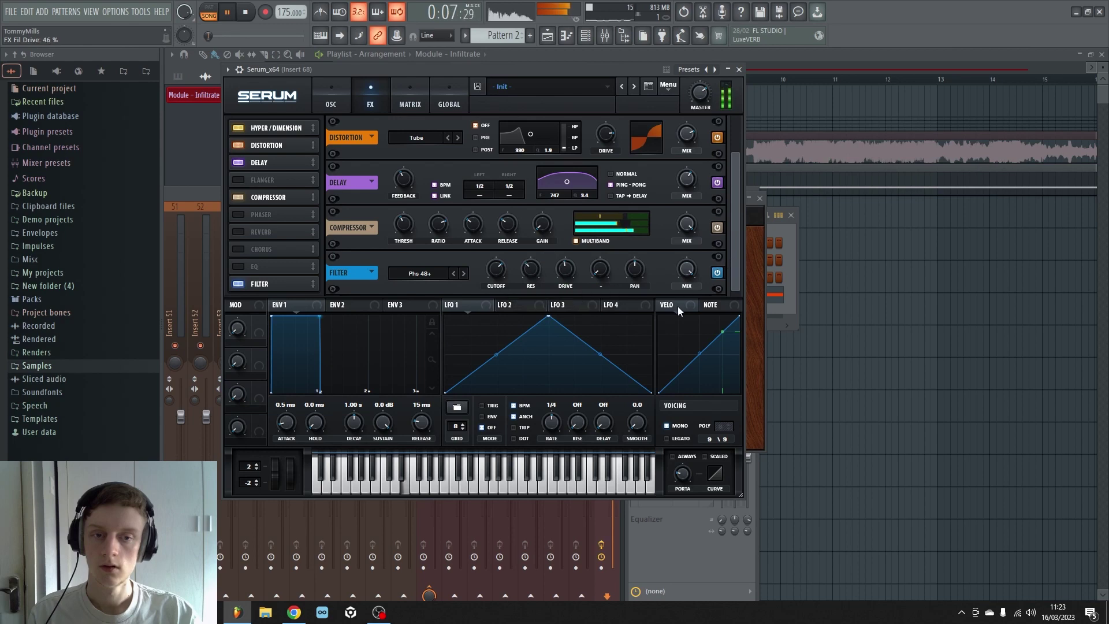
- Lower the oscillator section's main filter cutoff to about 55 Hz and stop playback
left_click(332, 99)
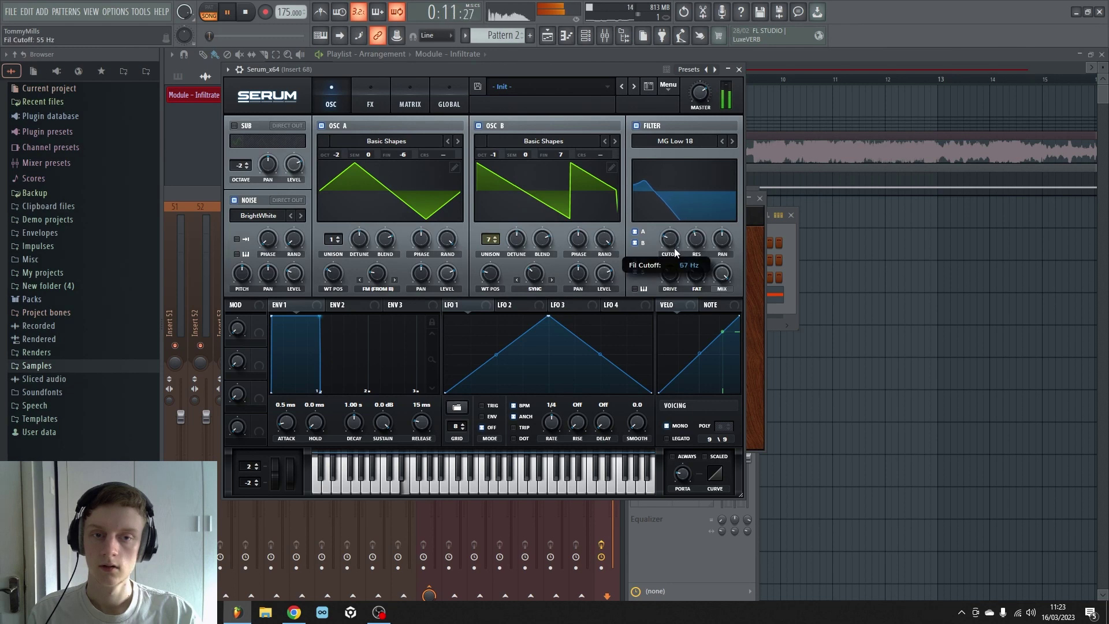
mouse_move(675, 253)
left_mouse_down()
mouse_move(697, 218)
mouse_move(682, 252)
mouse_move(696, 254)
mouse_move(683, 259)
left_mouse_up()
left_click(247, 13)
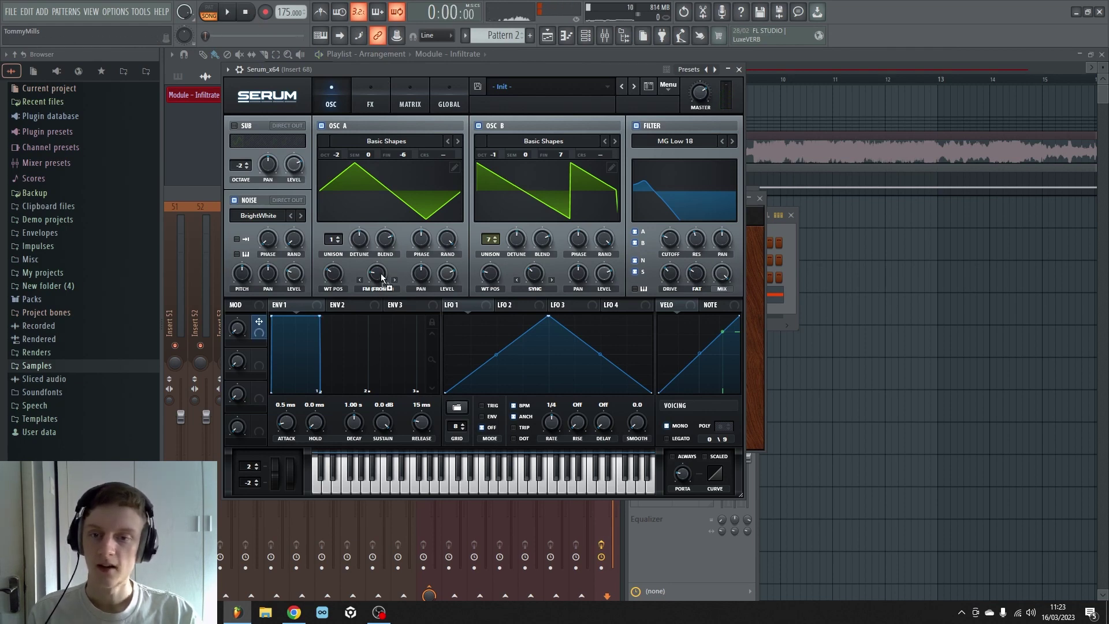
- Assign Macros 1 to 4 to oscillator A's FM warp, oscillator B's sync, the filter cutoff and oscillator B's unison detune
left_click_drag(259, 354, 534, 274)
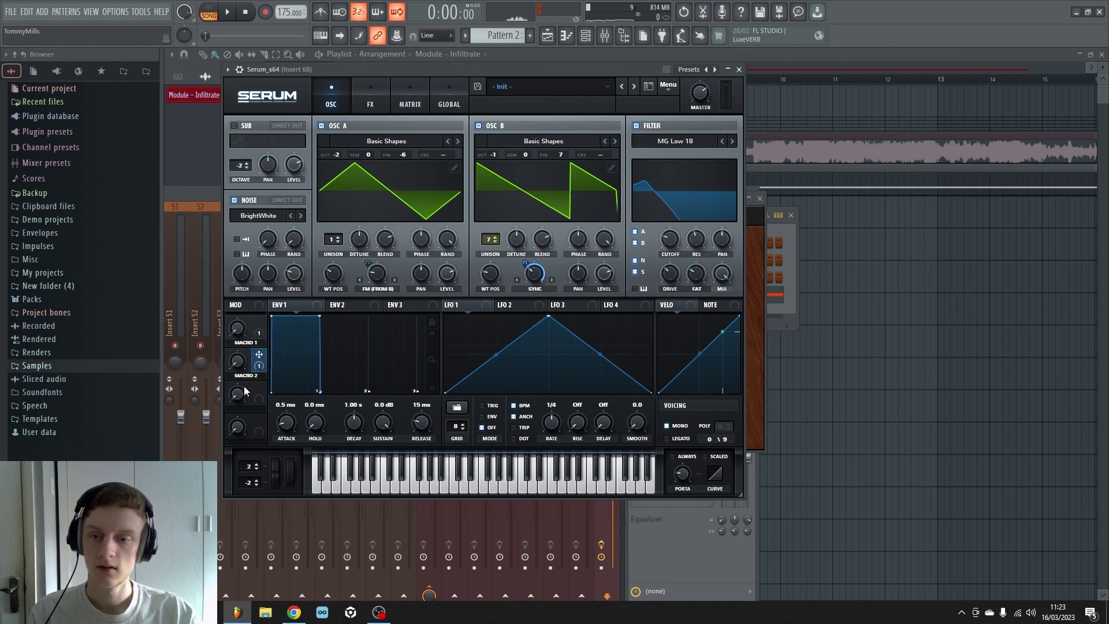
left_click_drag(669, 236, 670, 238)
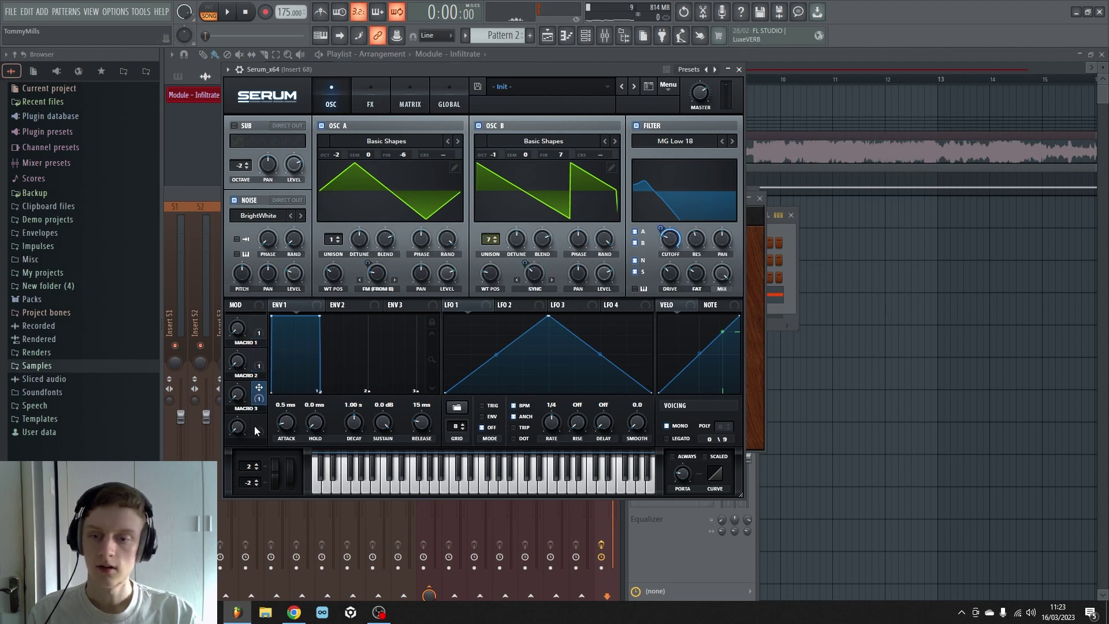
mouse_move(258, 432)
left_click_drag(524, 239, 521, 242)
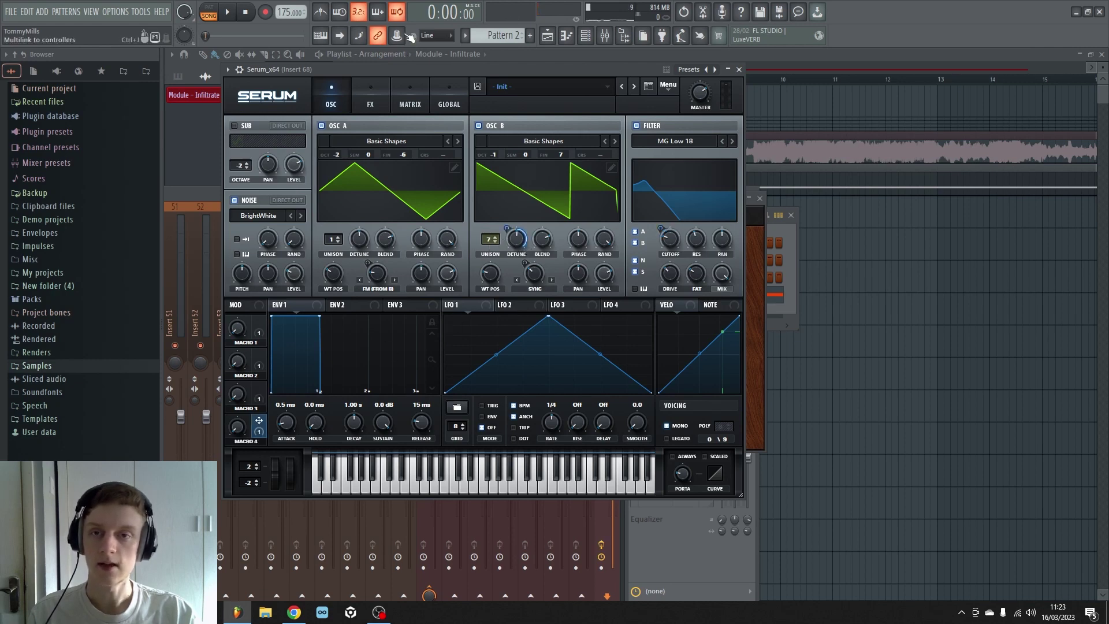
- Create automation clips for Serum's Macros 1 to 4 and its pitch bend using multilink
left_click(397, 36)
left_click(241, 331)
left_click(238, 365)
left_click(238, 394)
left_click(238, 427)
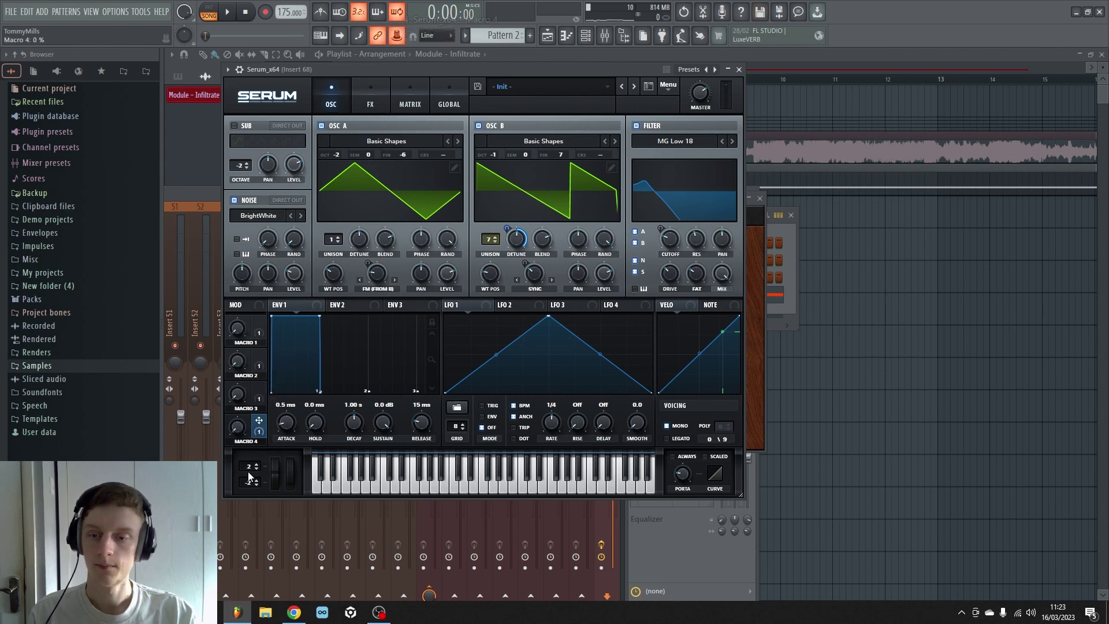
right_click(396, 34)
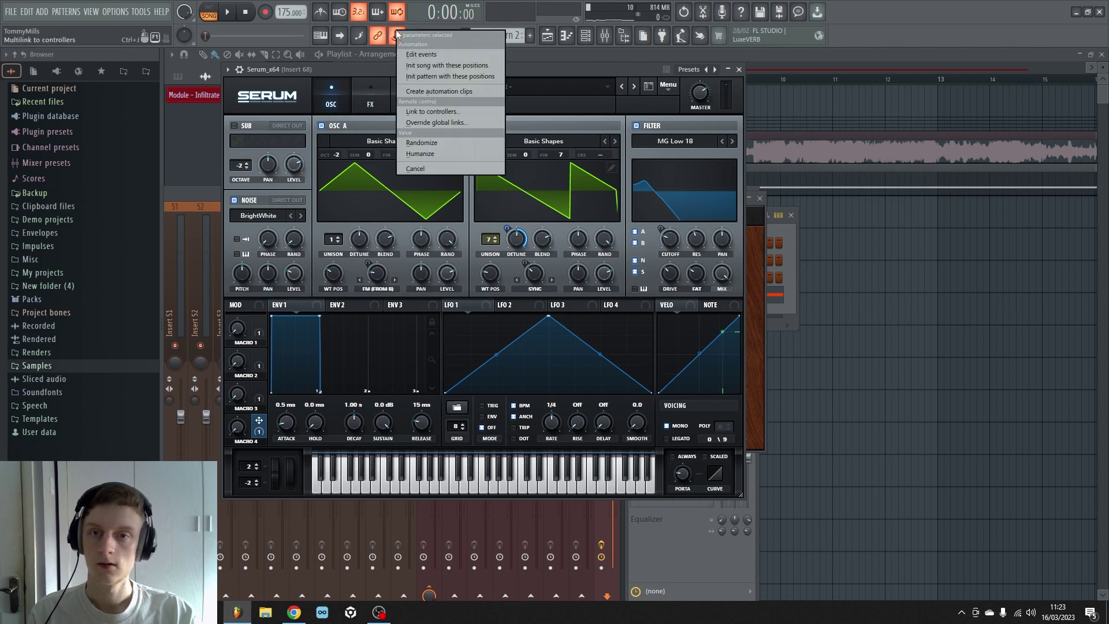
left_click(421, 90)
right_click(900, 401)
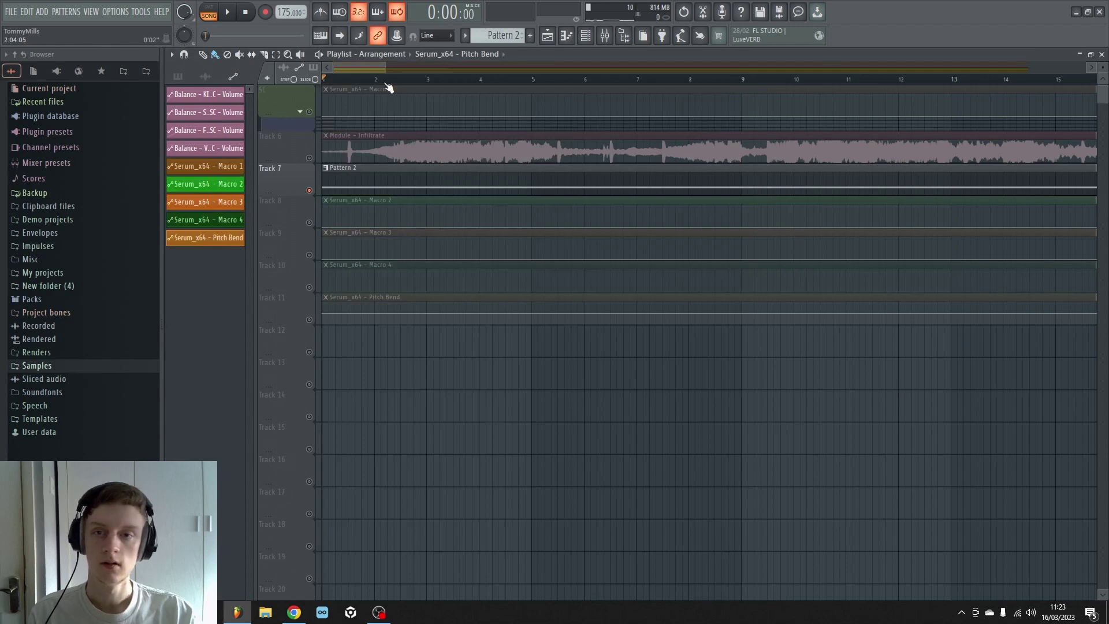
- Rearrange the Serum automation clips so Macros 1 to 4 and Pitch Bend occupy tracks 8 to 12 in order
left_click_drag(193, 305, 161, 398)
left_click_drag(372, 314, 330, 240)
left_click_drag(383, 397, 325, 203)
left_click(601, 37)
left_click(531, 218)
left_click(503, 260)
left_click(547, 295)
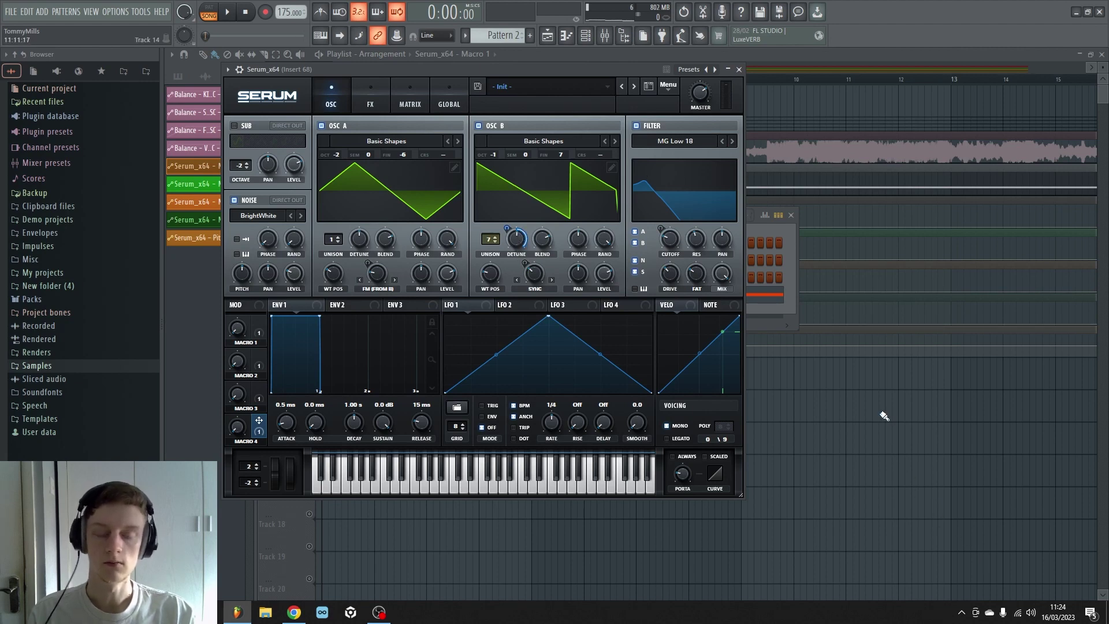
- Bring the playlist into view and unmute tracks 8 to 12 so all Serum automation clips are active
key("F5")
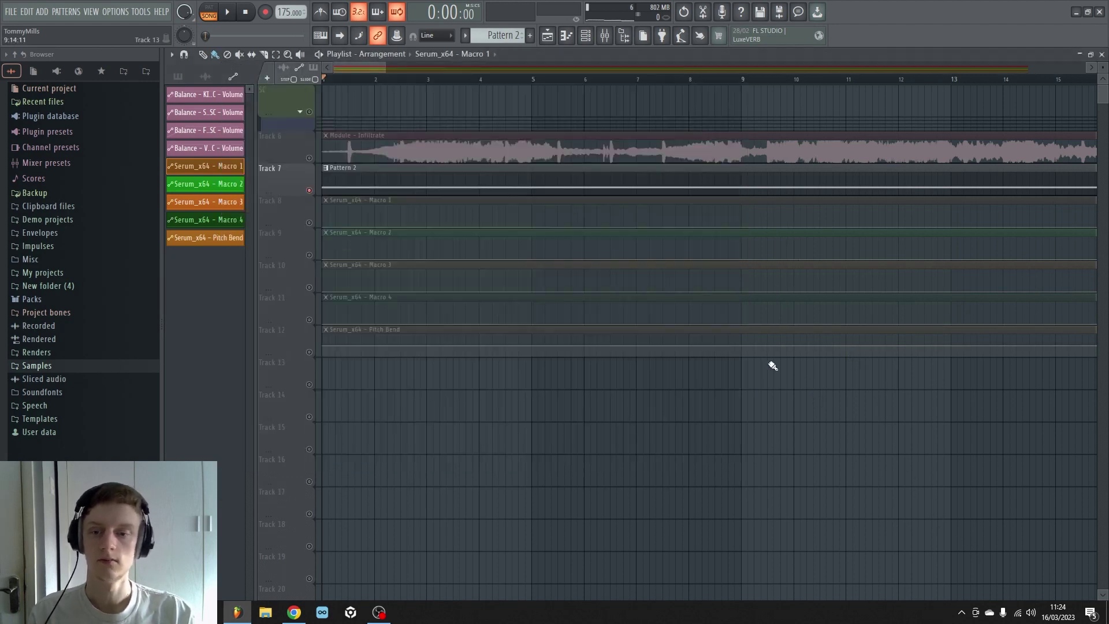
left_click(309, 223)
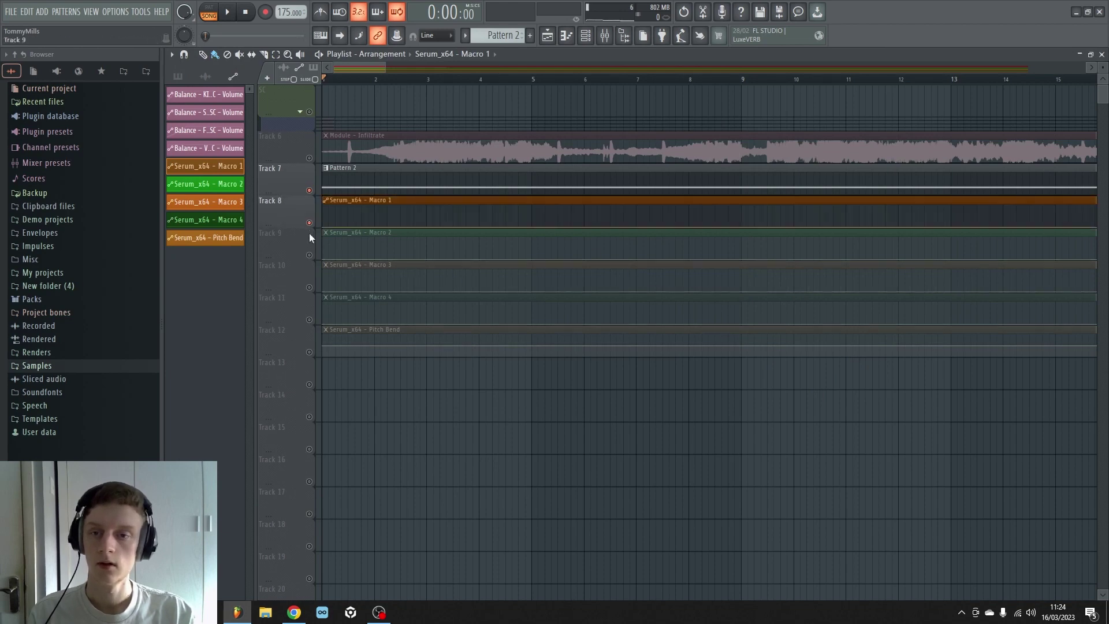
left_click(310, 256)
left_click(310, 287)
left_click(310, 320)
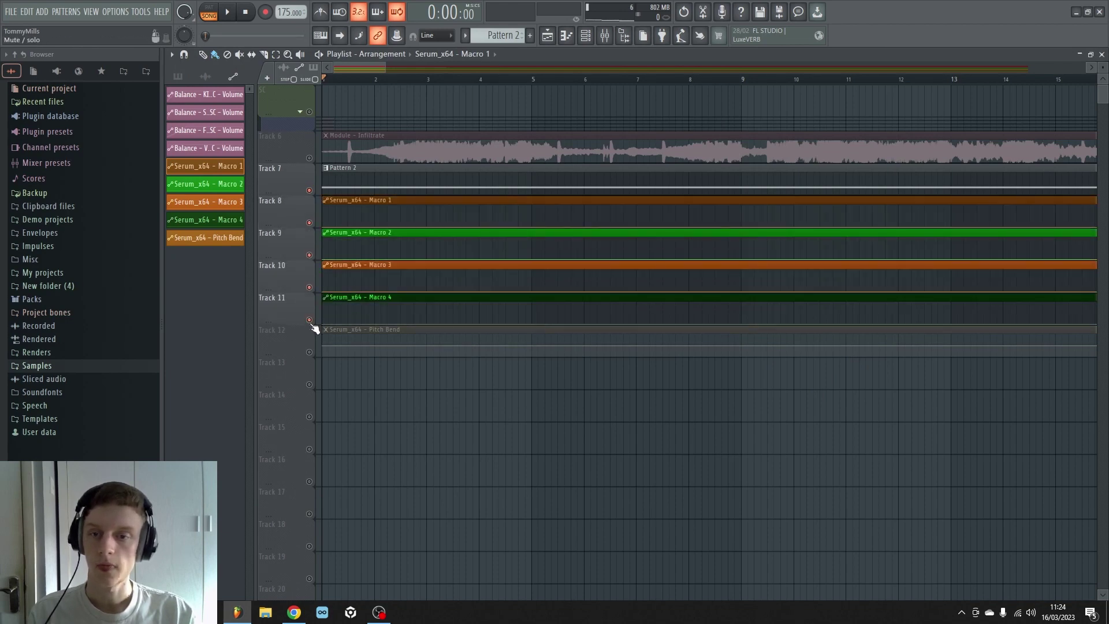
left_click(309, 353)
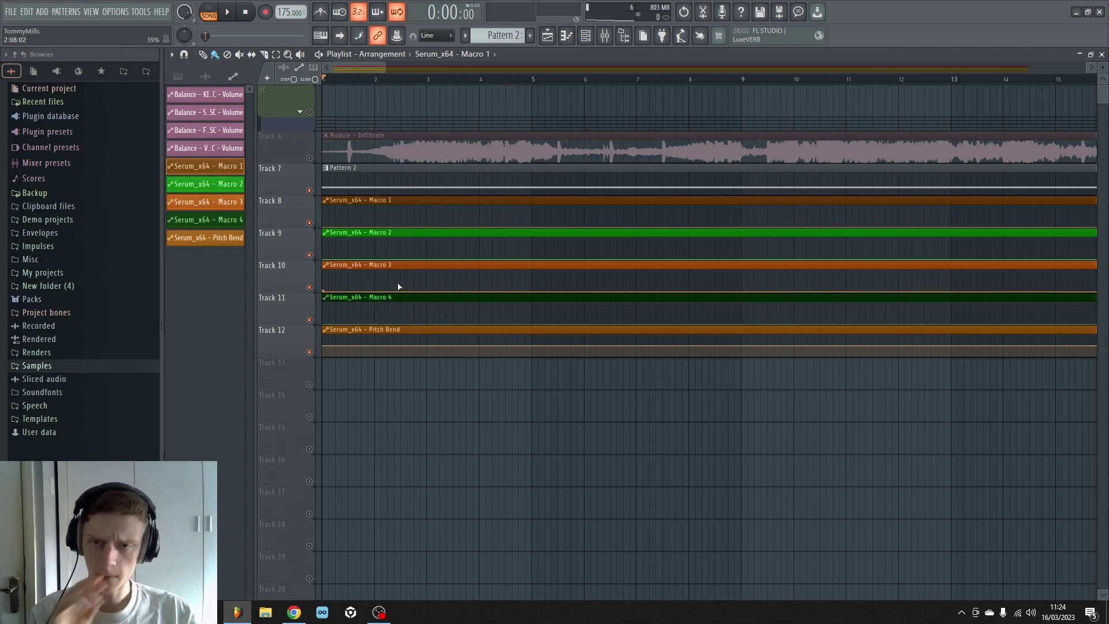
- Shape a gentle rise in the Macro 3 automation peaking at bar 3 and falling back by bar 5, checking it in playback
right_click(368, 292)
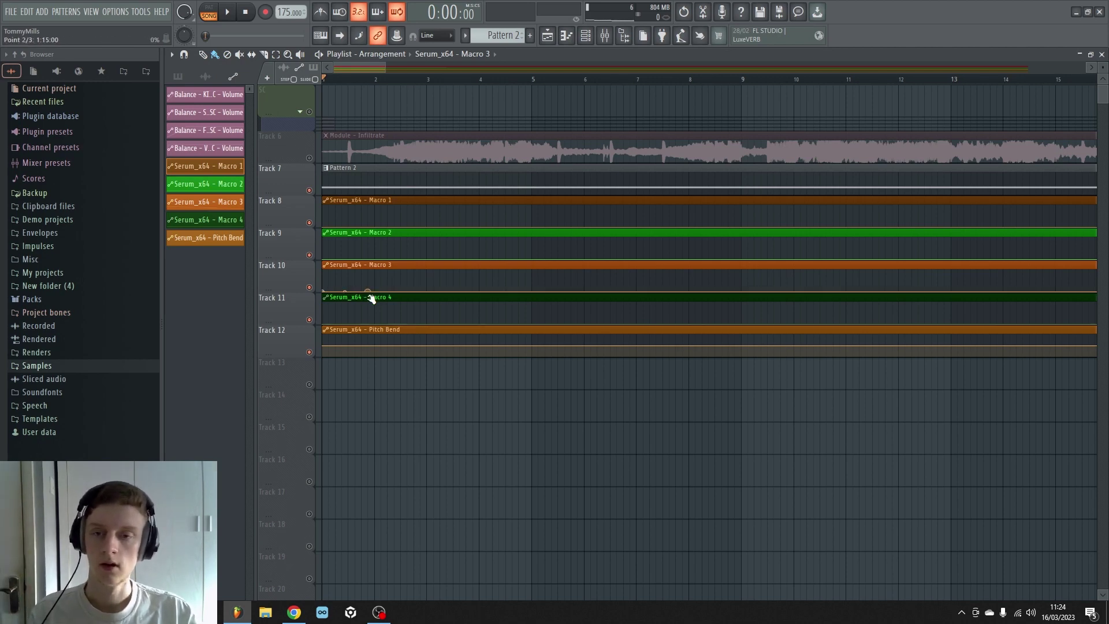
left_click_drag(399, 296, 446, 288)
right_click(532, 290)
left_click_drag(532, 293, 533, 289)
key("space")
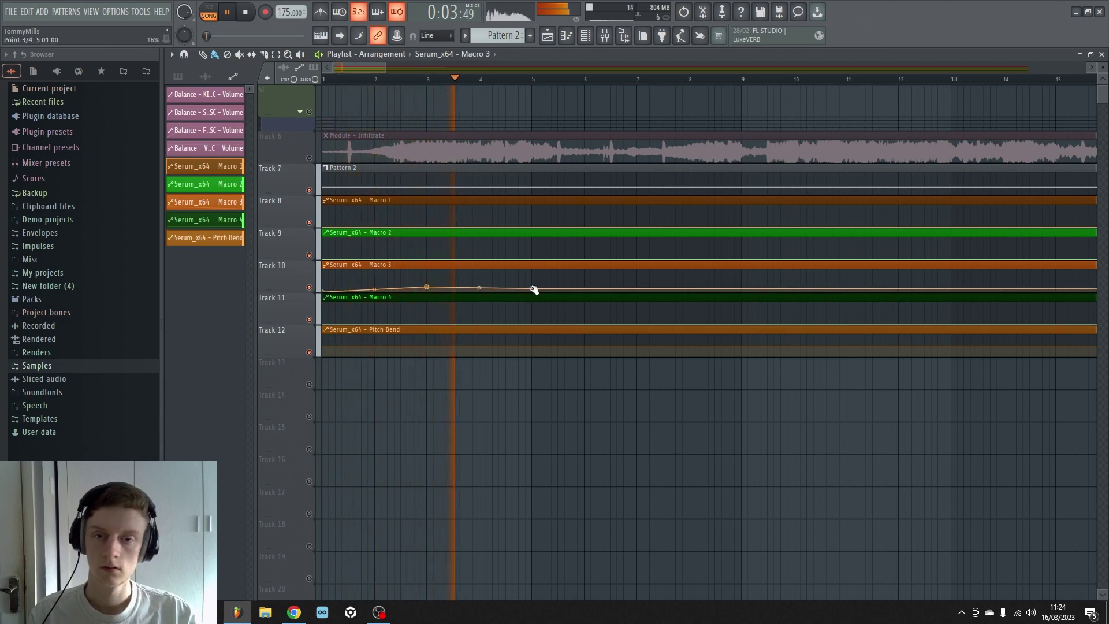
left_click_drag(532, 288, 532, 290)
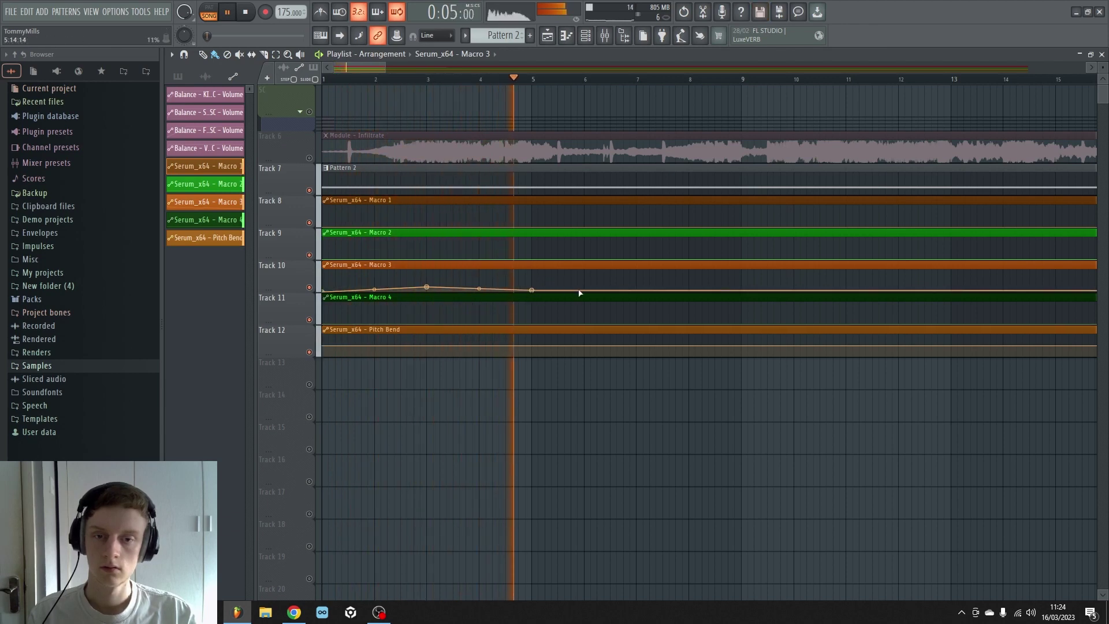
key("space")
- Add three Macro 3 automation peaks just before bar 7, near bar 8 and at bar 9, with dips between them
right_click(636, 285)
right_click(660, 289)
right_click(696, 284)
right_click(714, 289)
right_click(735, 282)
left_click_drag(735, 282, 741, 277)
right_click(748, 284)
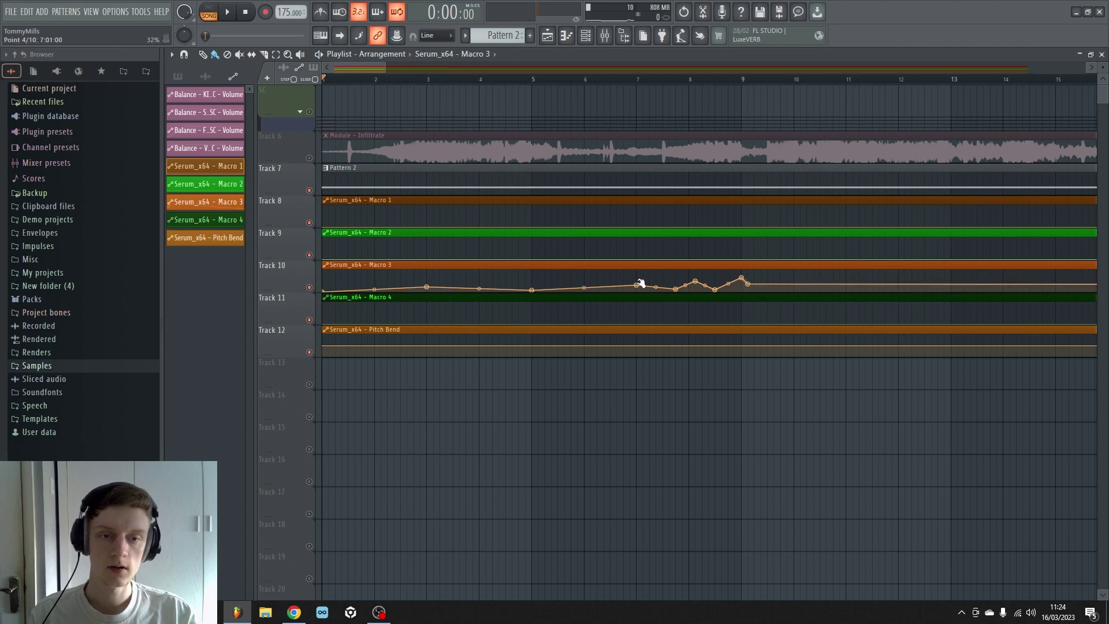
left_click_drag(639, 283, 630, 282)
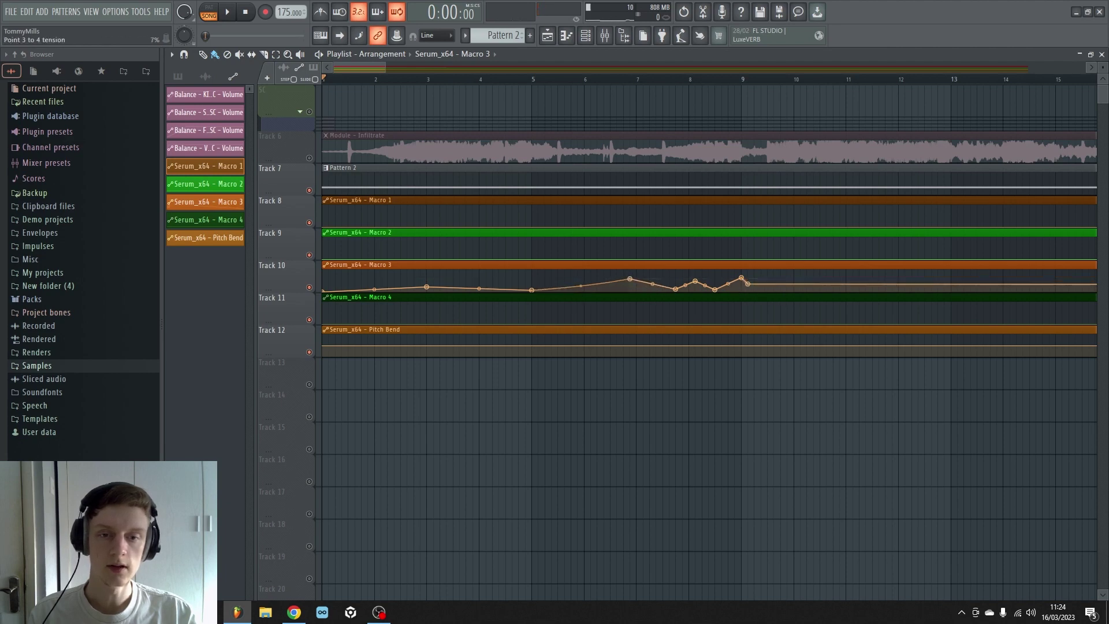
left_click_drag(674, 289, 657, 291)
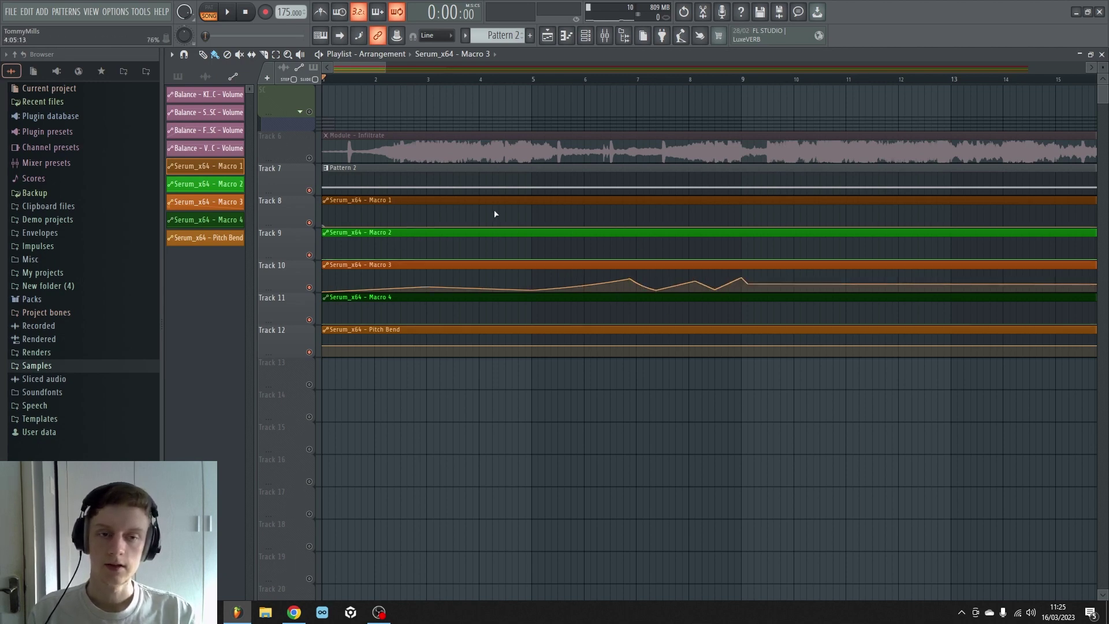
- Play back the arrangement and lower the Macro 3 automation to near zero just after bar 9
key("space")
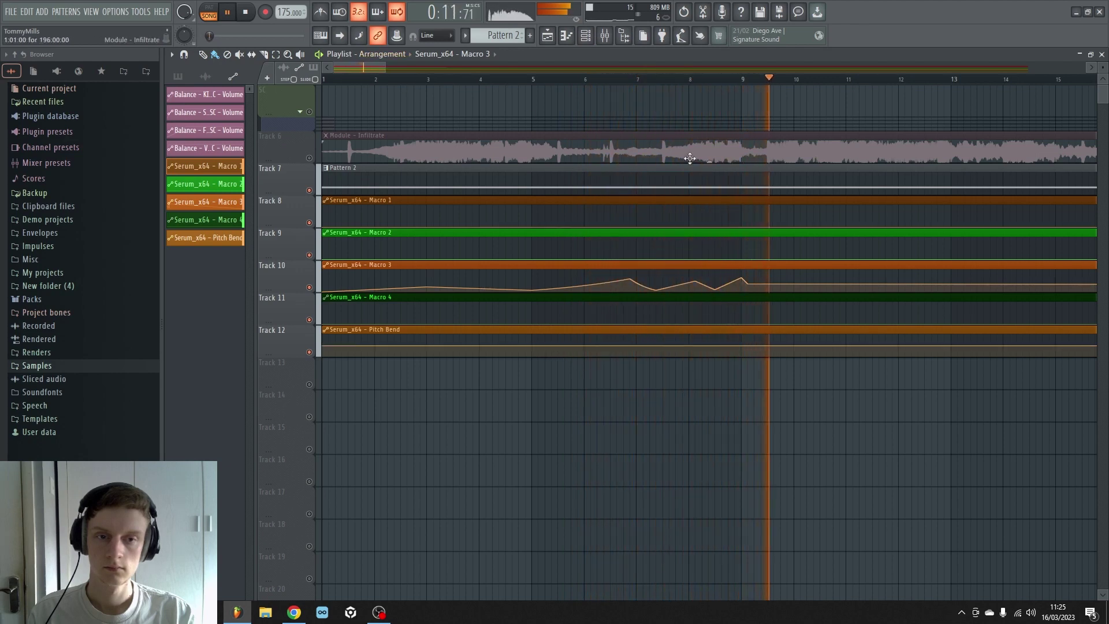
scroll(699, 110, "down", 4)
key("space")
left_click_drag(598, 285, 599, 291)
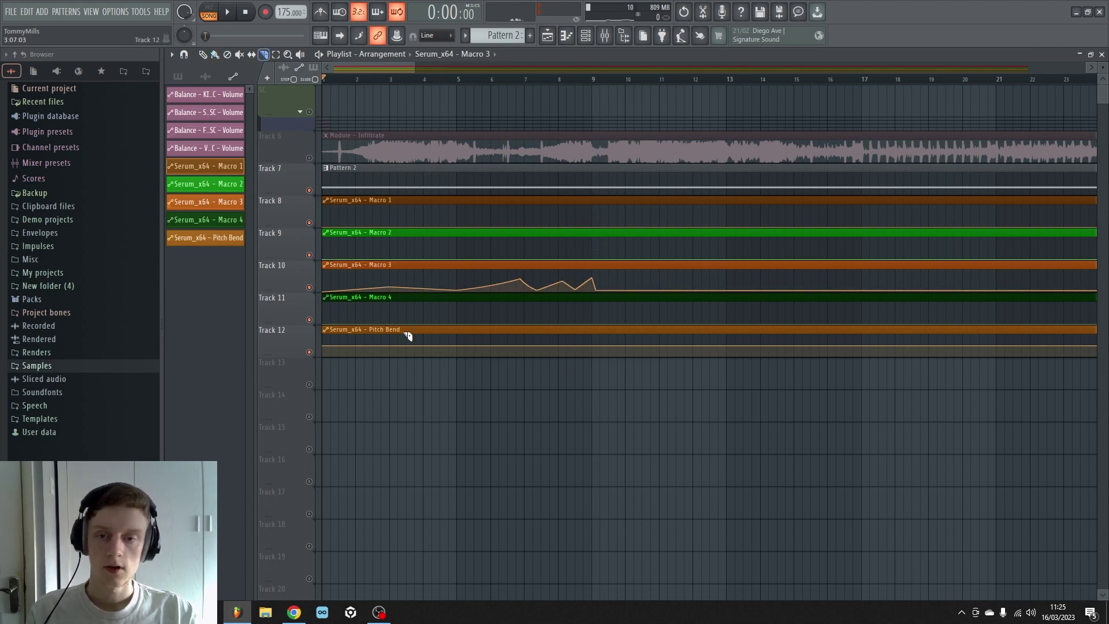
- Load RC-20 Retro Color into slot 4 of mixer Insert 68, before ValhallaShimmer
scroll(346, 94, "up", 4)
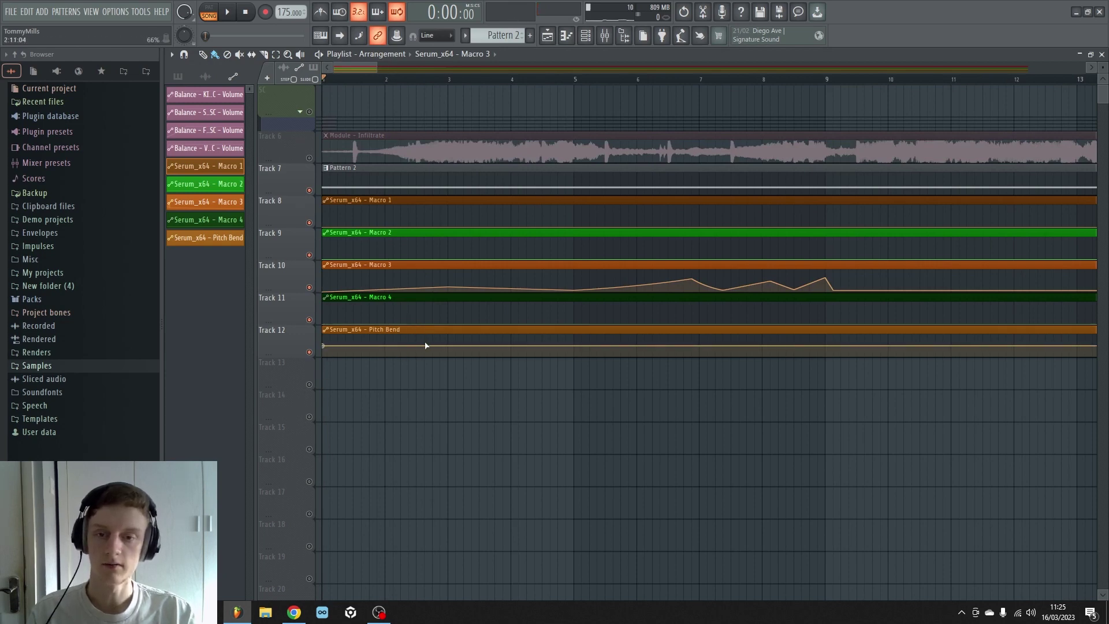
left_click(605, 35)
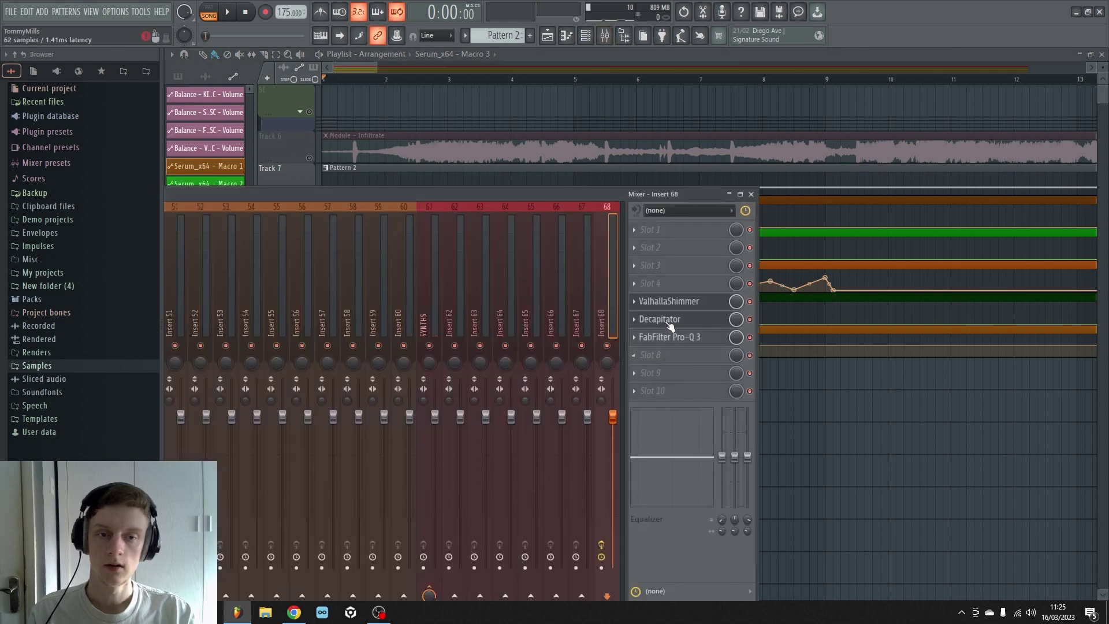
left_click(666, 283)
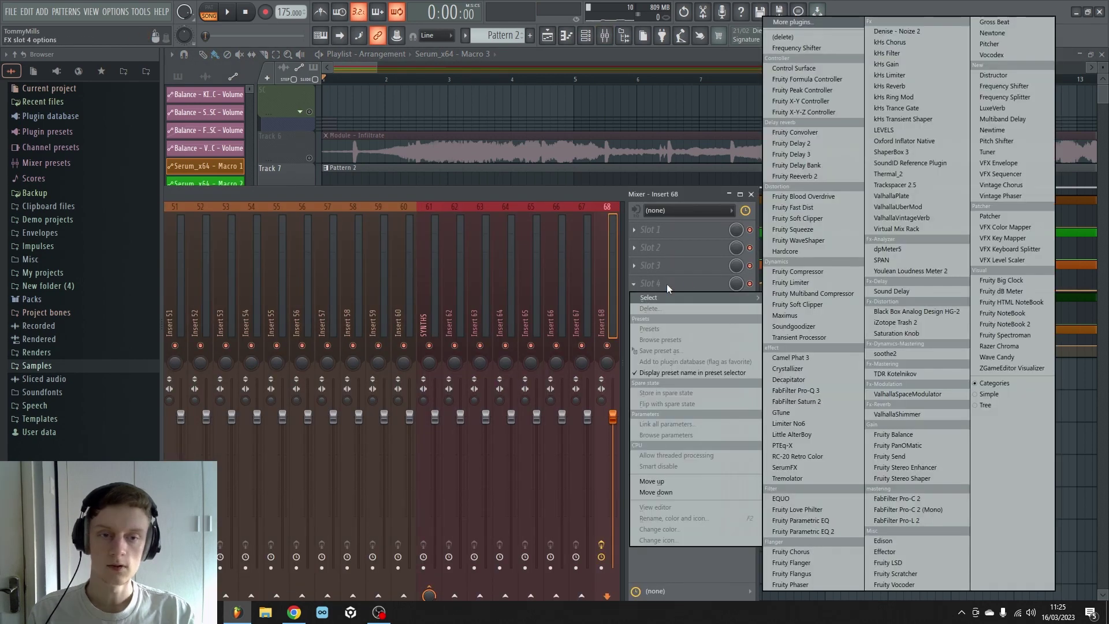
left_click(797, 456)
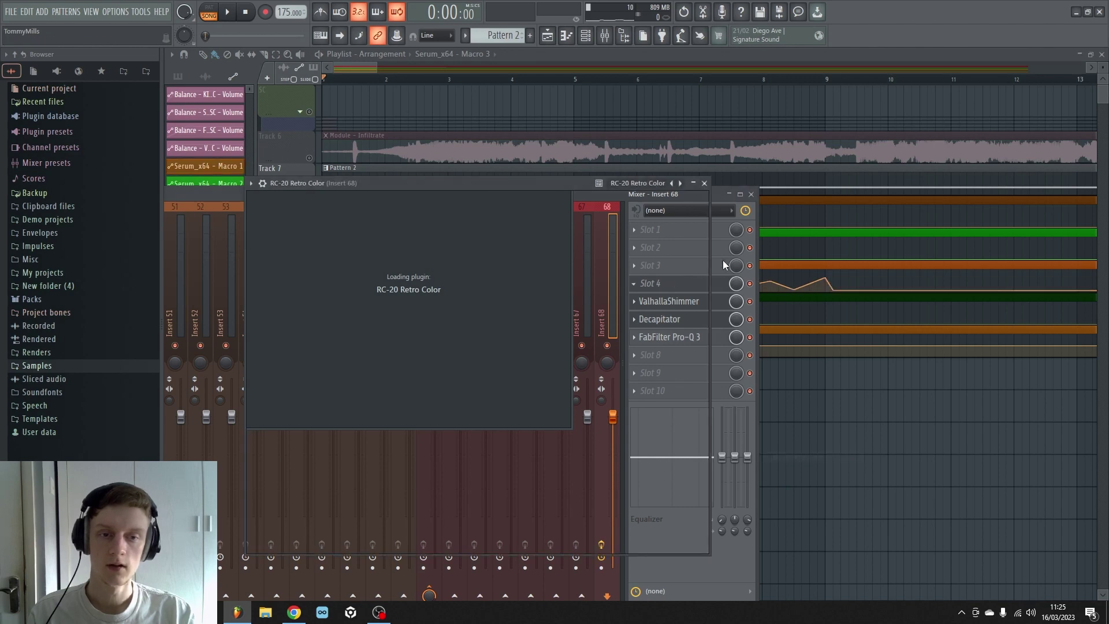
left_click(704, 183)
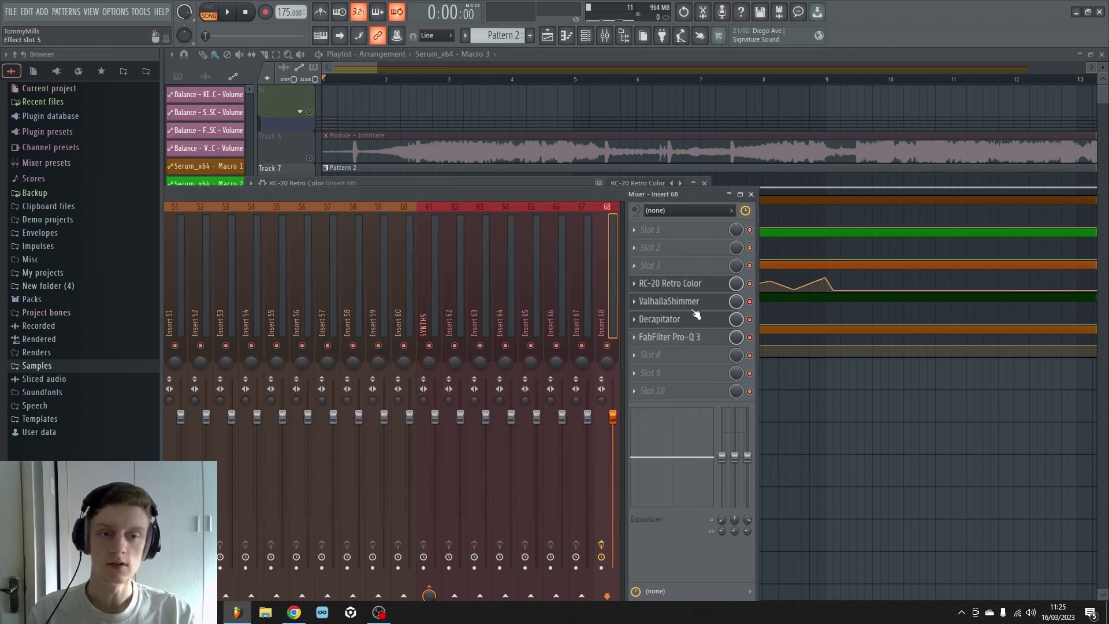
left_click(676, 301)
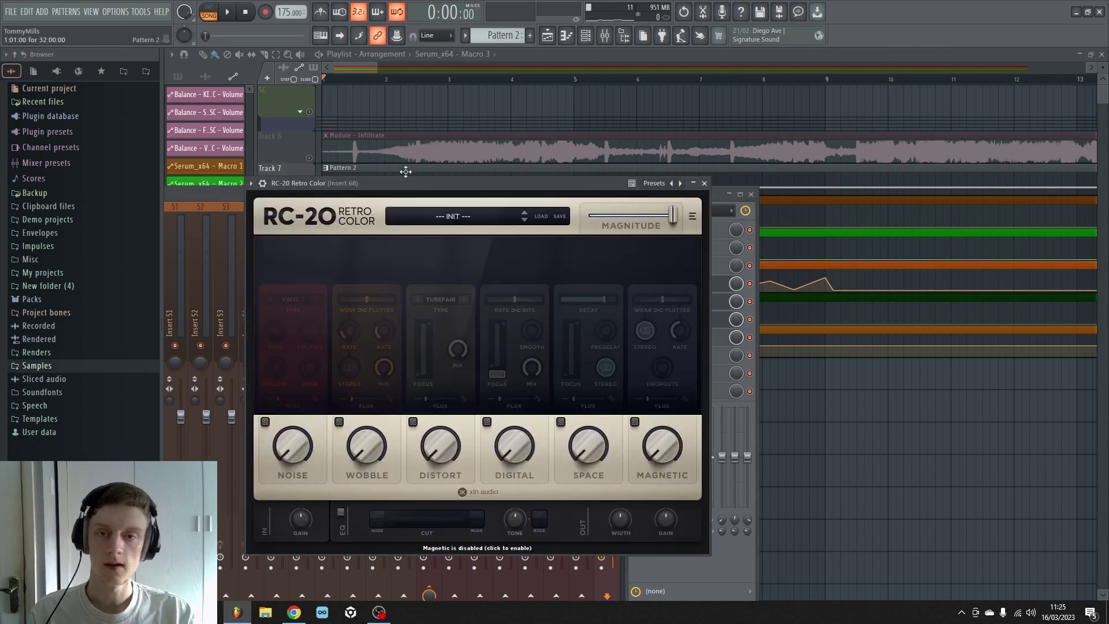
- Enable RC-20's Wobble module and set its amount to 9% during playback, then close the plugin and mixer windows
left_click_drag(411, 179, 432, 122)
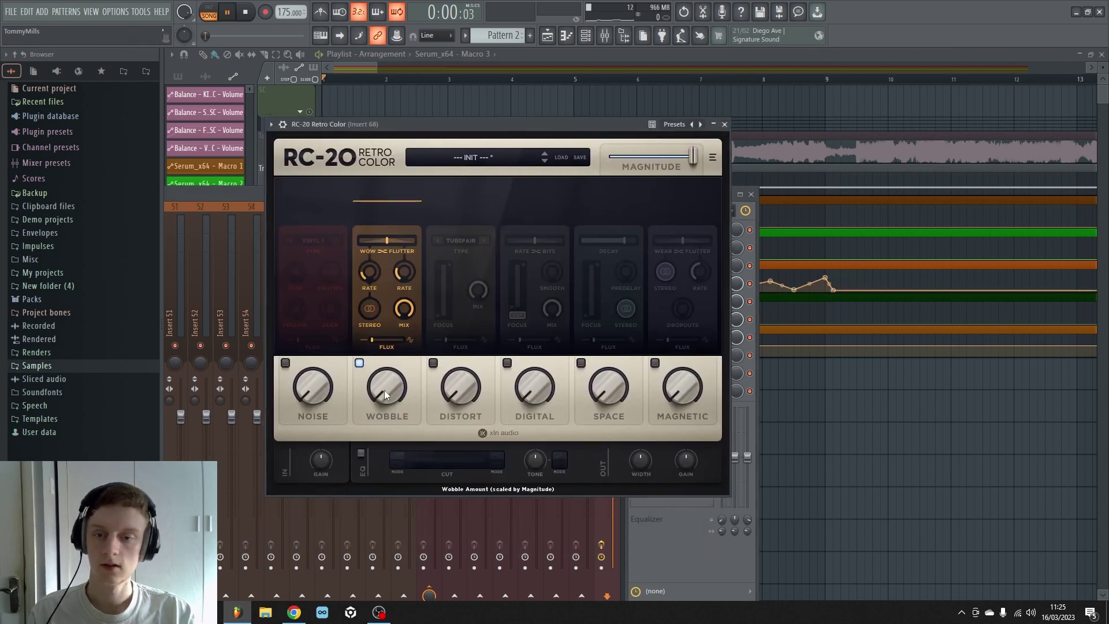
left_click_drag(384, 390, 385, 376)
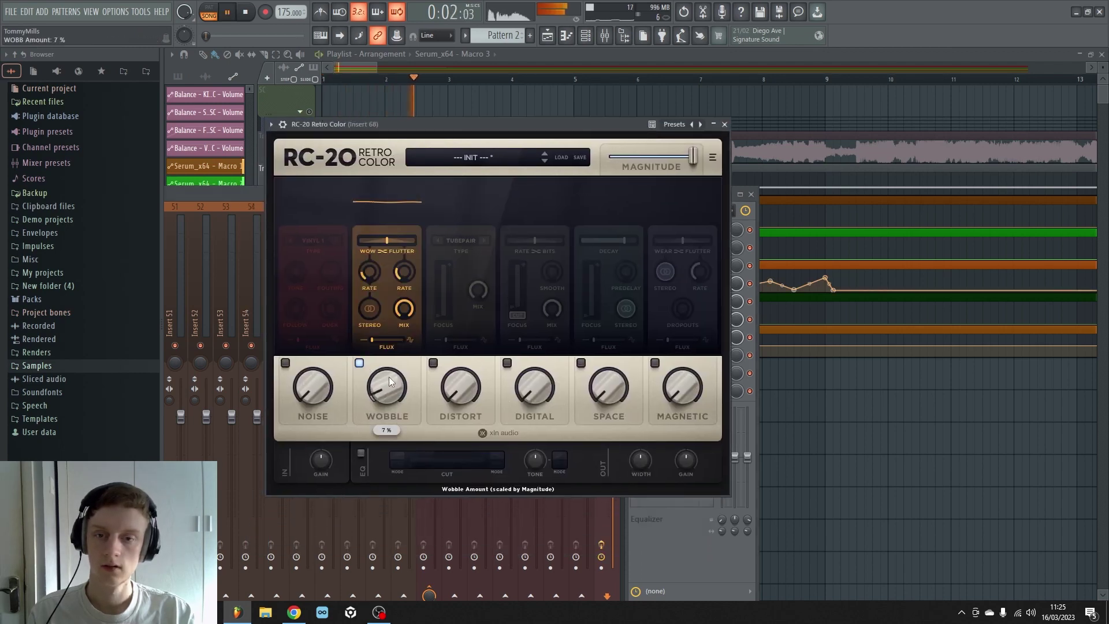
left_click_drag(389, 376, 399, 366)
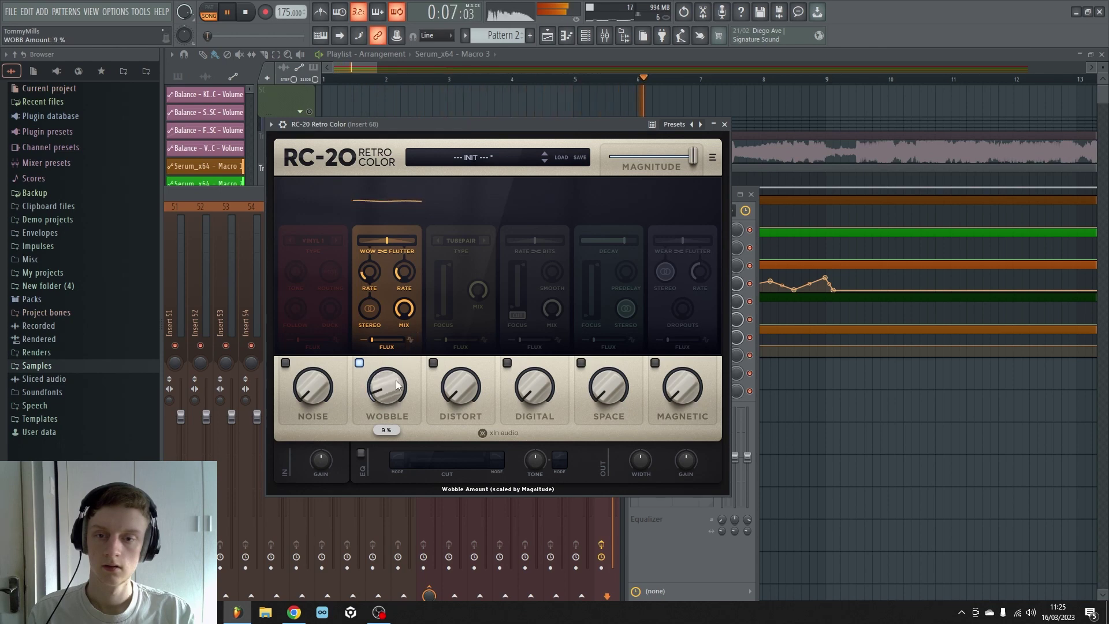
right_click(933, 445)
key("space")
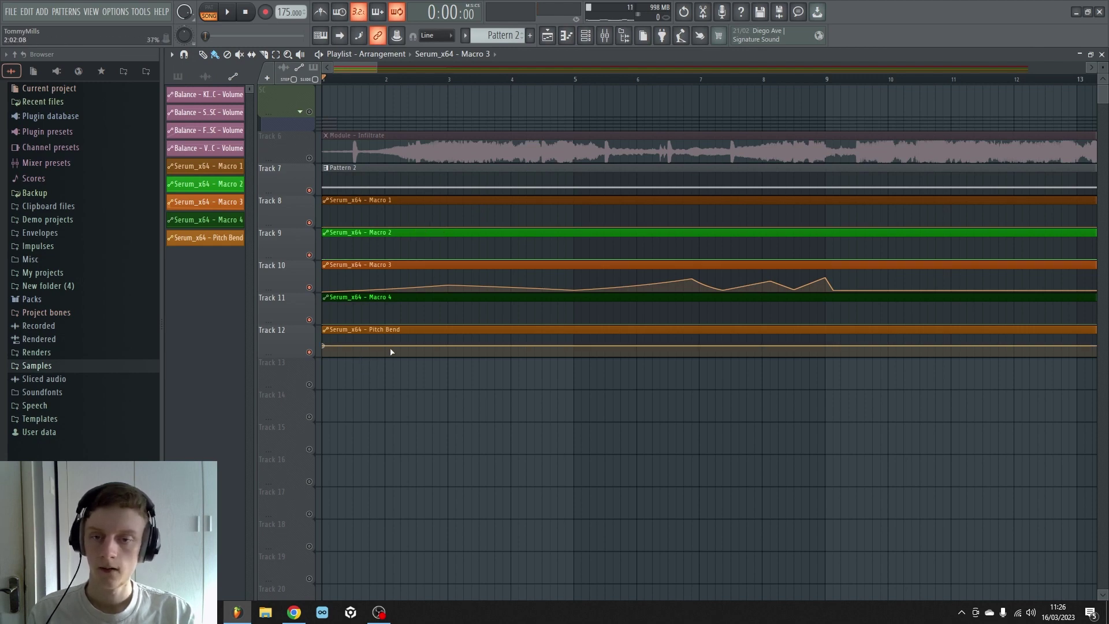
- Shape the Pitch Bend automation with a slight rise before bar 2 and a slight dip at bar 5, and start playback
right_click(368, 345)
right_click(475, 351)
left_click_drag(475, 352, 571, 348)
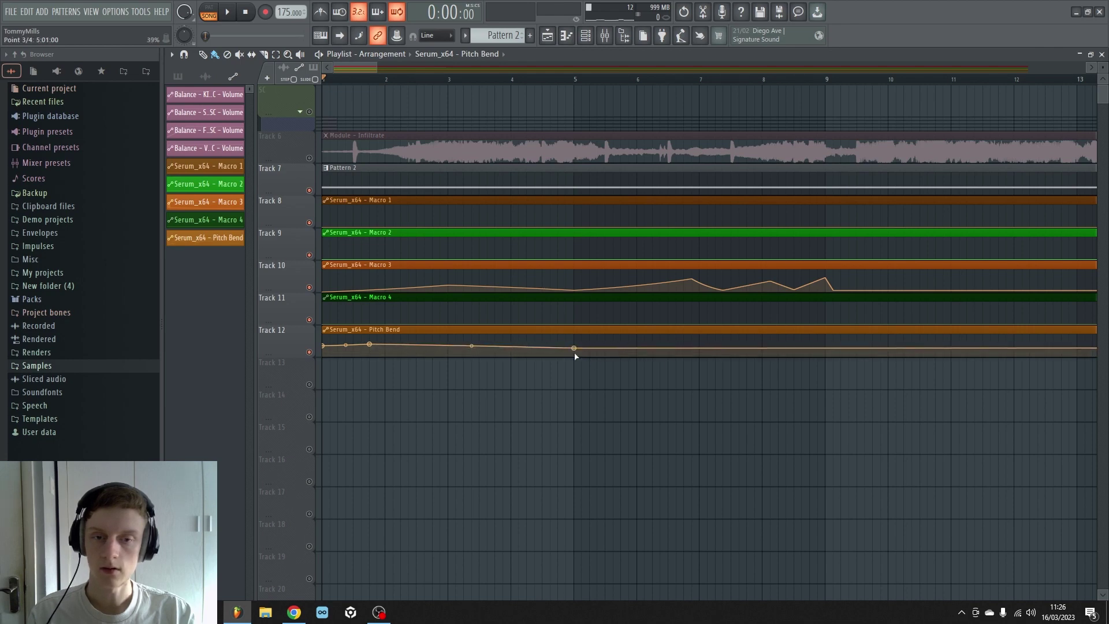
key("space")
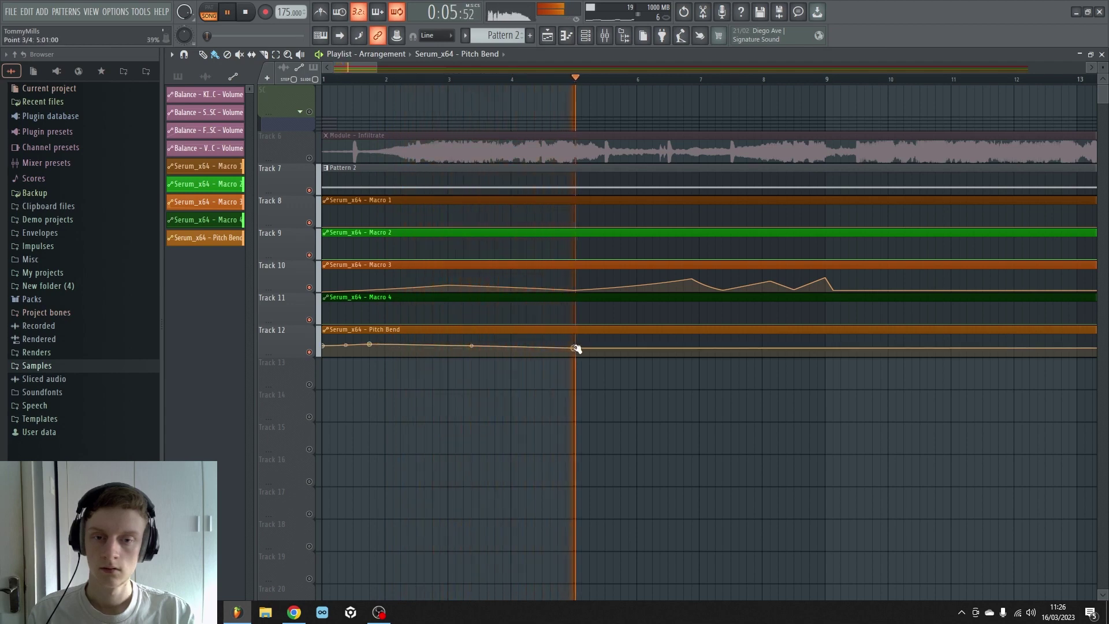
- Add Pitch Bend points at bar 7, between bars 8 and 9, and at bar 9 for a subtle rise and fall, then audition the result
right_click(700, 345)
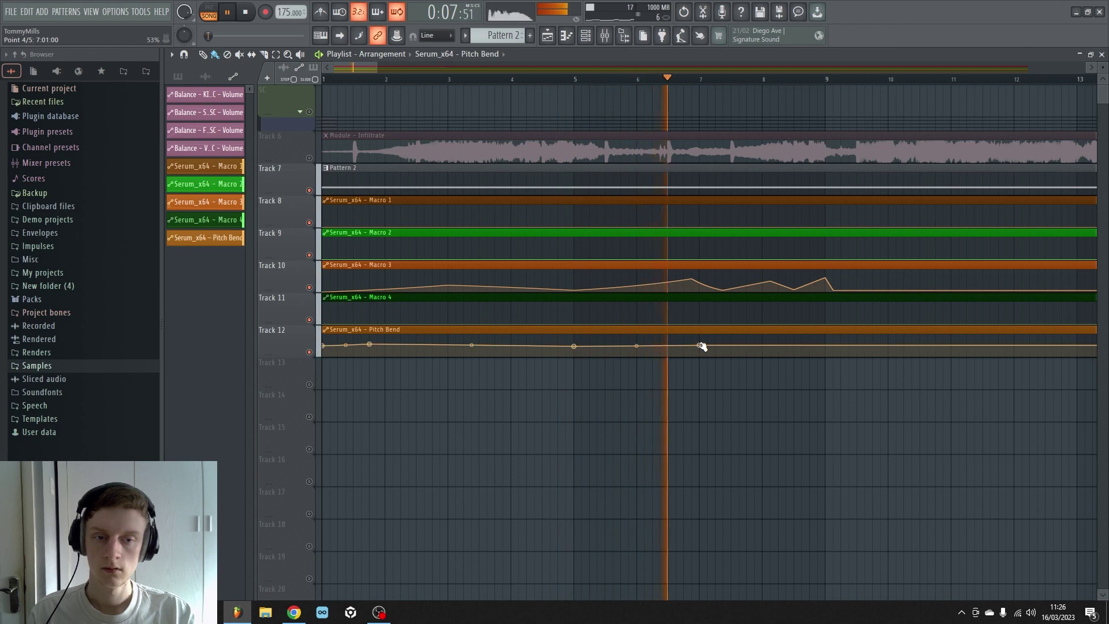
right_click(786, 342)
right_click(826, 350)
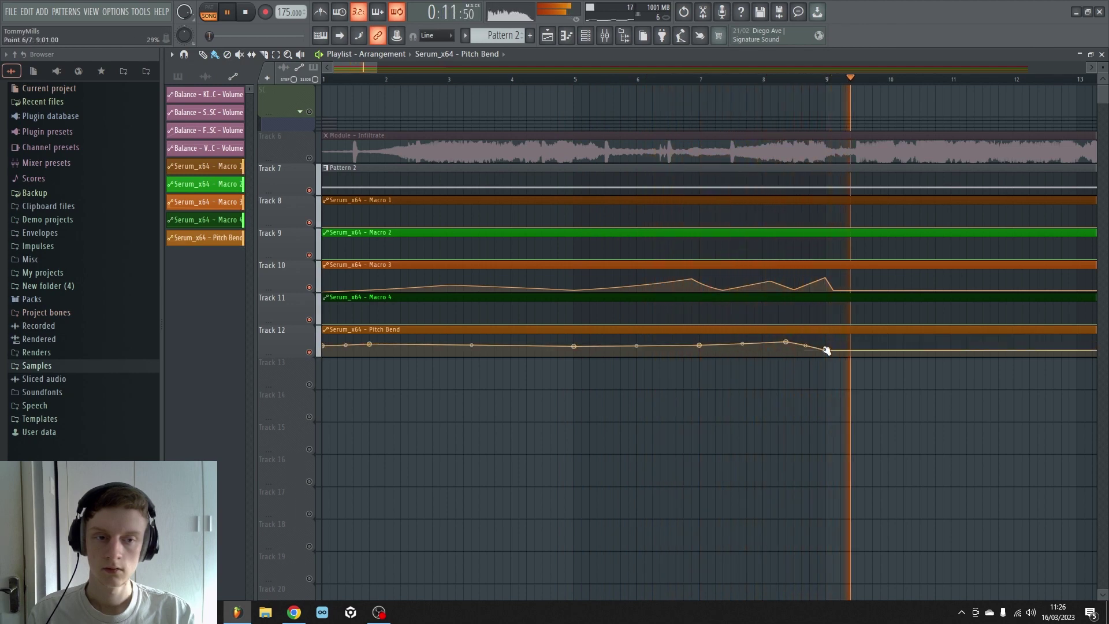
key("space")
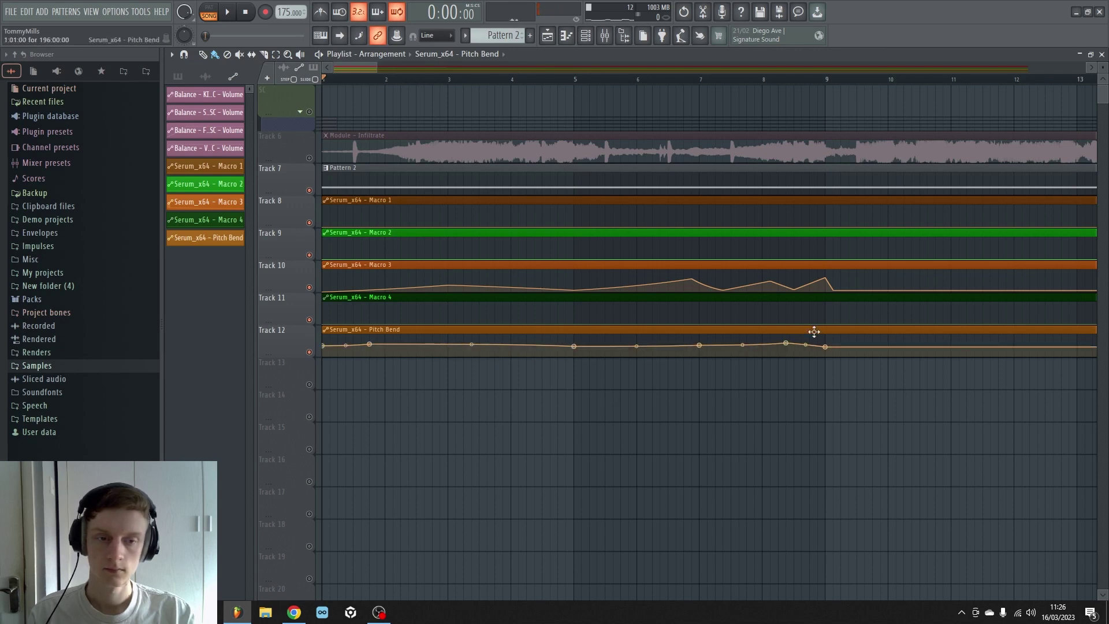
key("space")
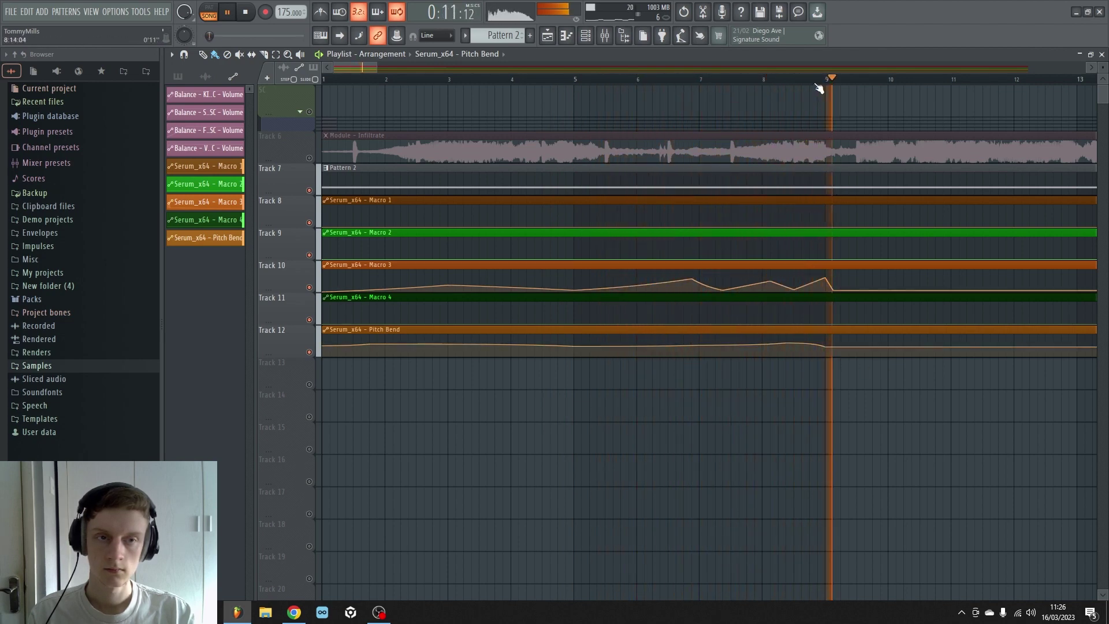
scroll(820, 86, "down", 1)
scroll(821, 86, "down", 3)
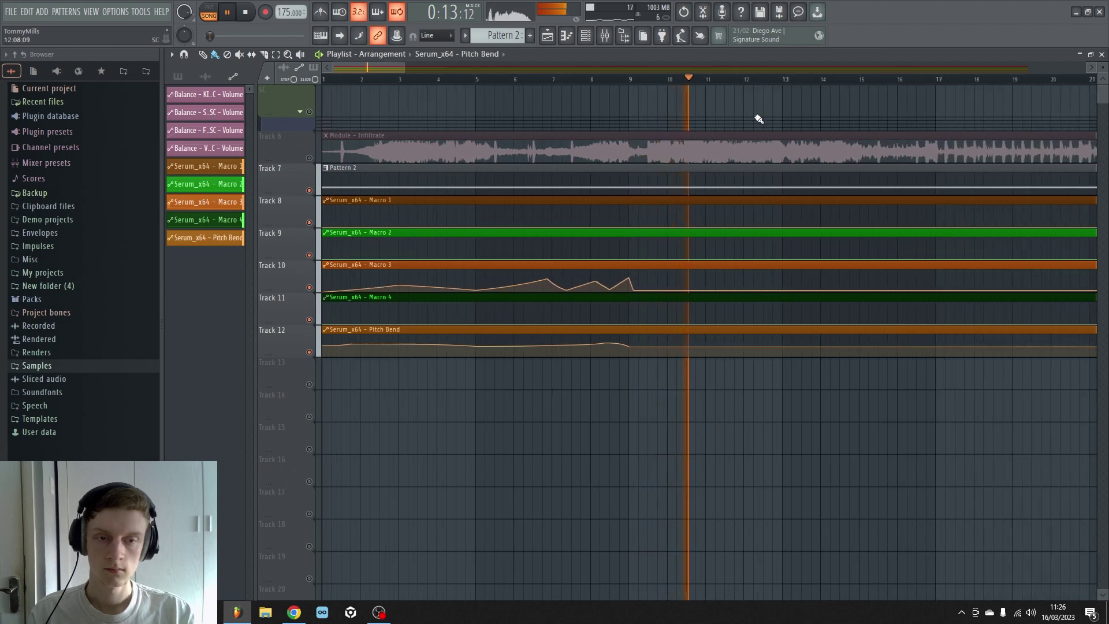
key("space")
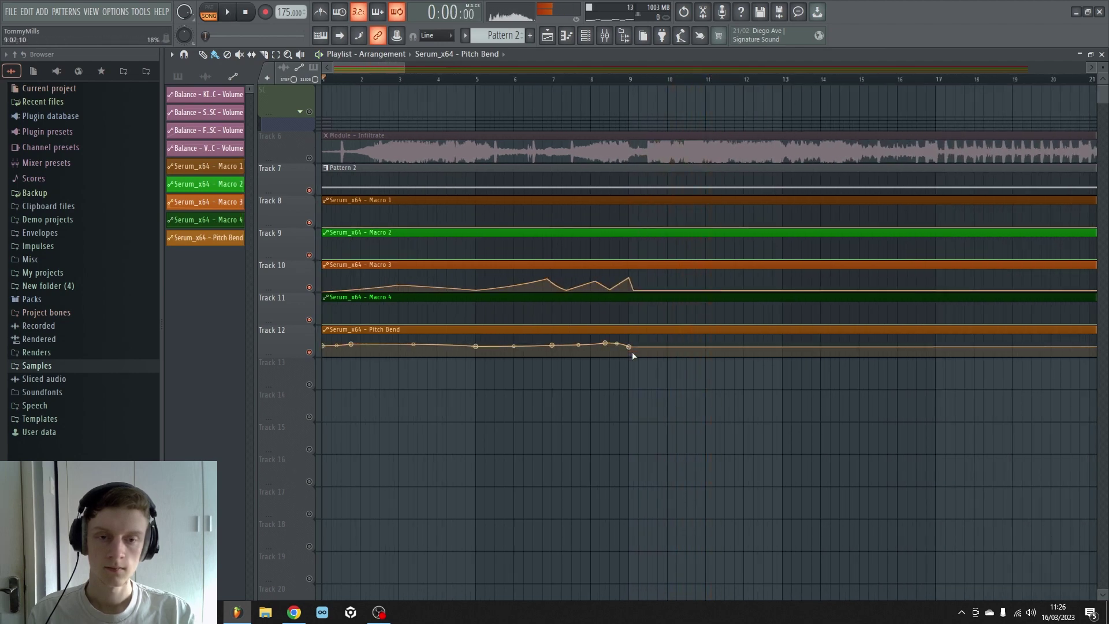
- Shape a Macro 1 automation hump starting near bar 2, peaking around bar 3.5 and ending shortly after bar 4, and audition it
scroll(364, 84, "up", 3)
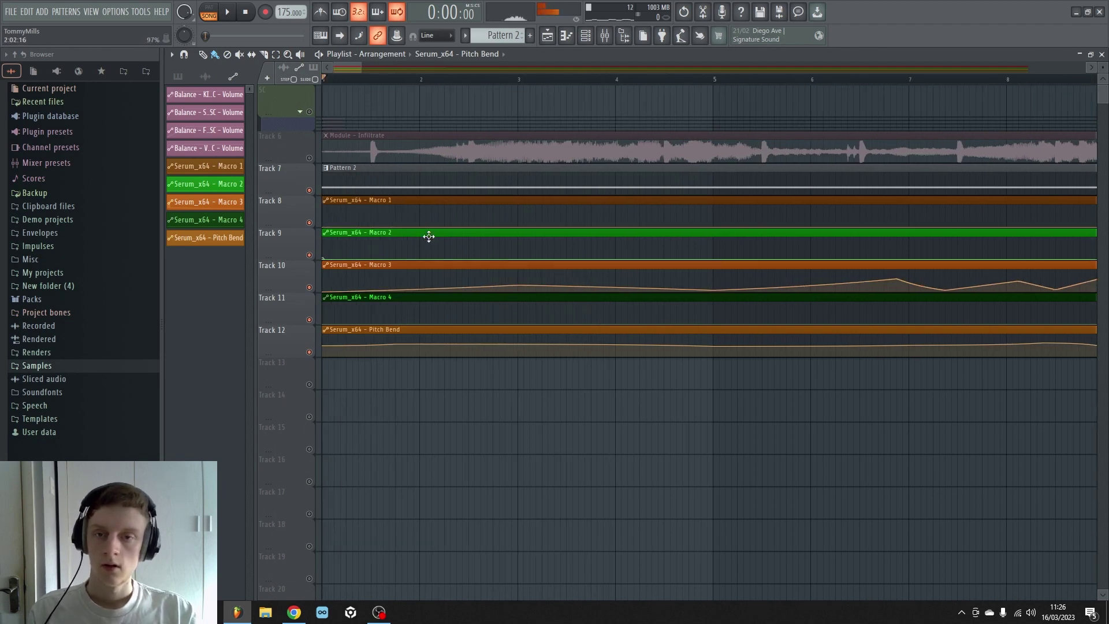
right_click(427, 208)
left_click_drag(427, 209, 429, 231)
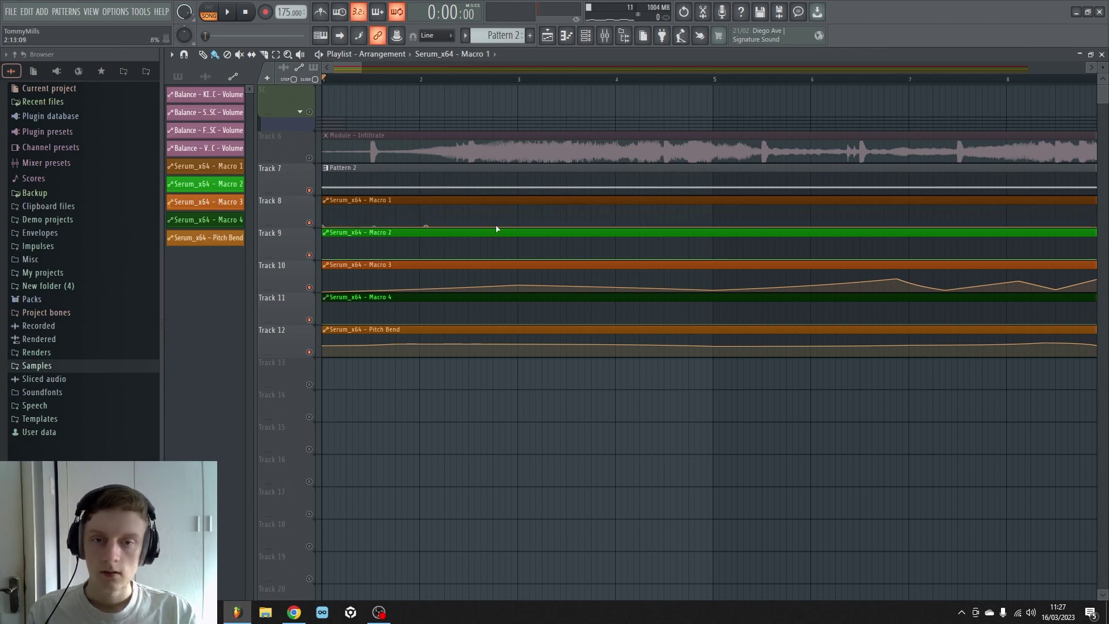
left_click_drag(497, 229, 627, 240)
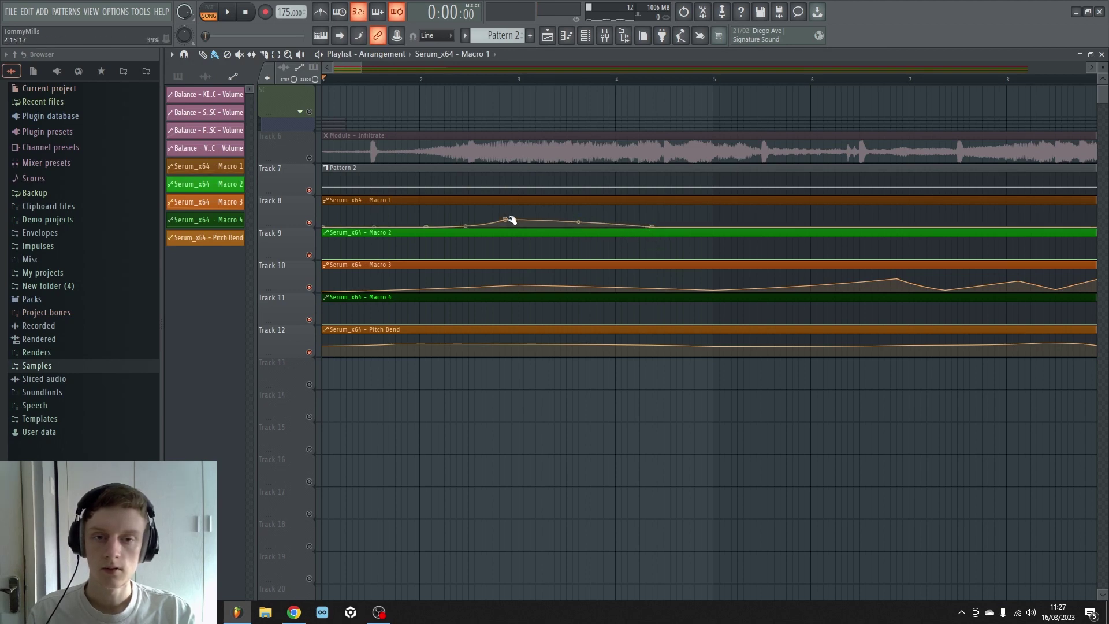
key("space")
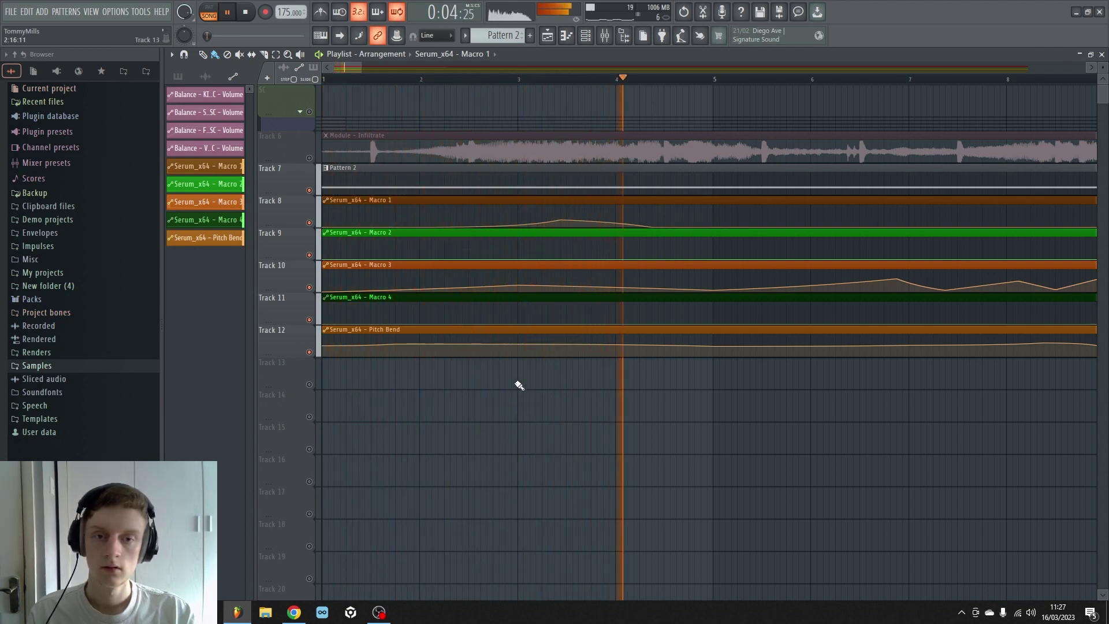
key("space")
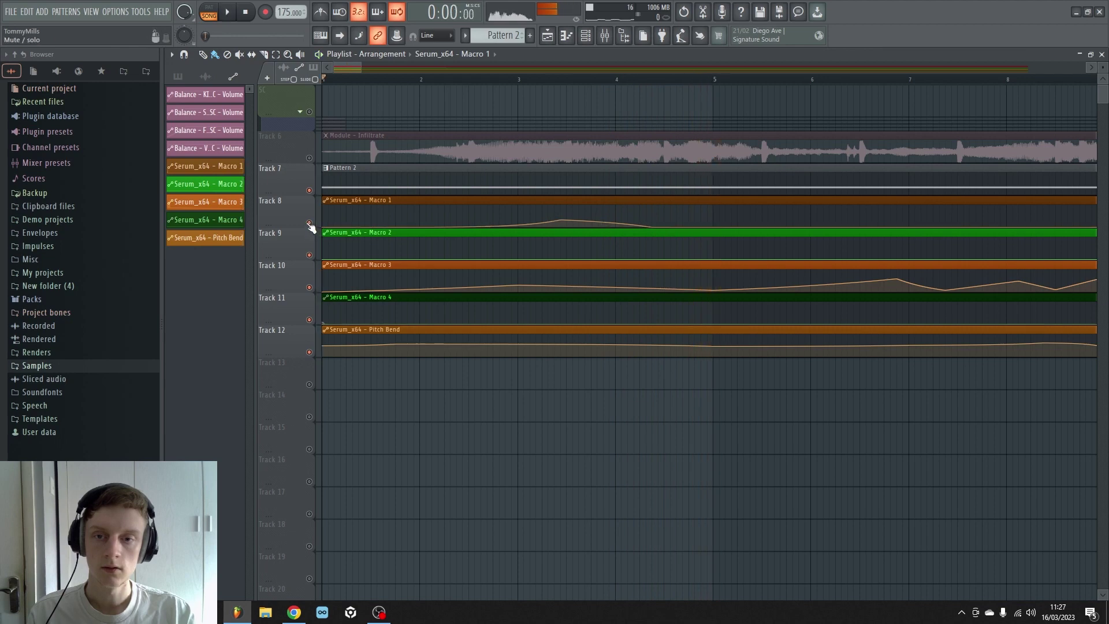
- Compare playback with the Macro 1 automation track muted and unmuted
left_click(309, 223)
left_click(229, 13)
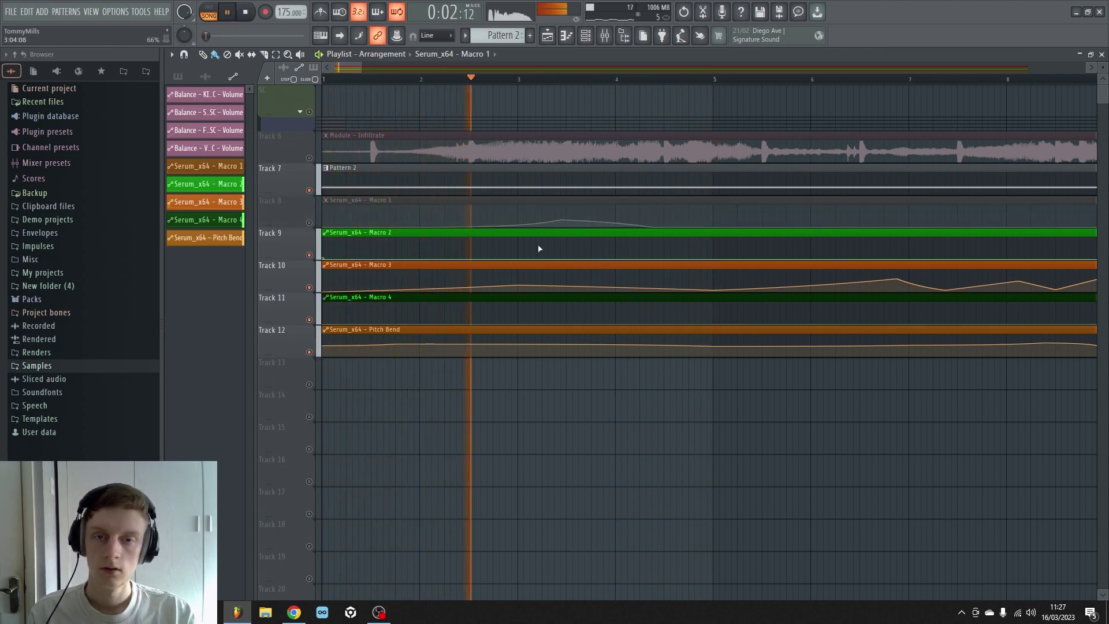
left_click(309, 223)
key("space")
key("space")
key("space")
key("space")
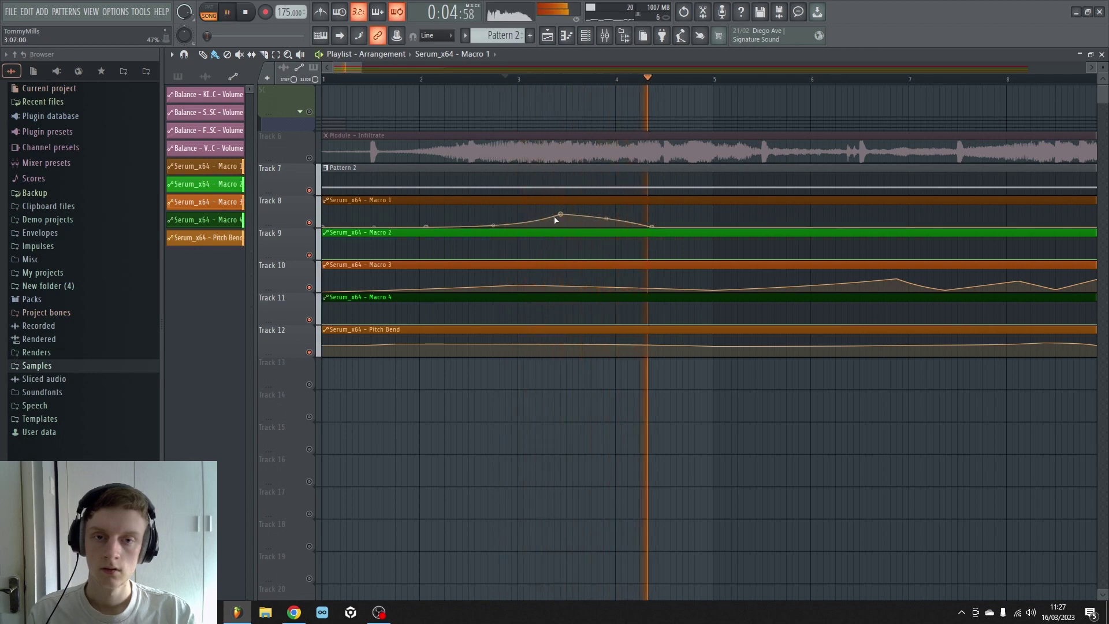
- Shift the Macro 1 hump so it peaks shortly after bar 4 and ends at bar 5, and audition it
left_click_drag(563, 215, 562, 225)
key("space")
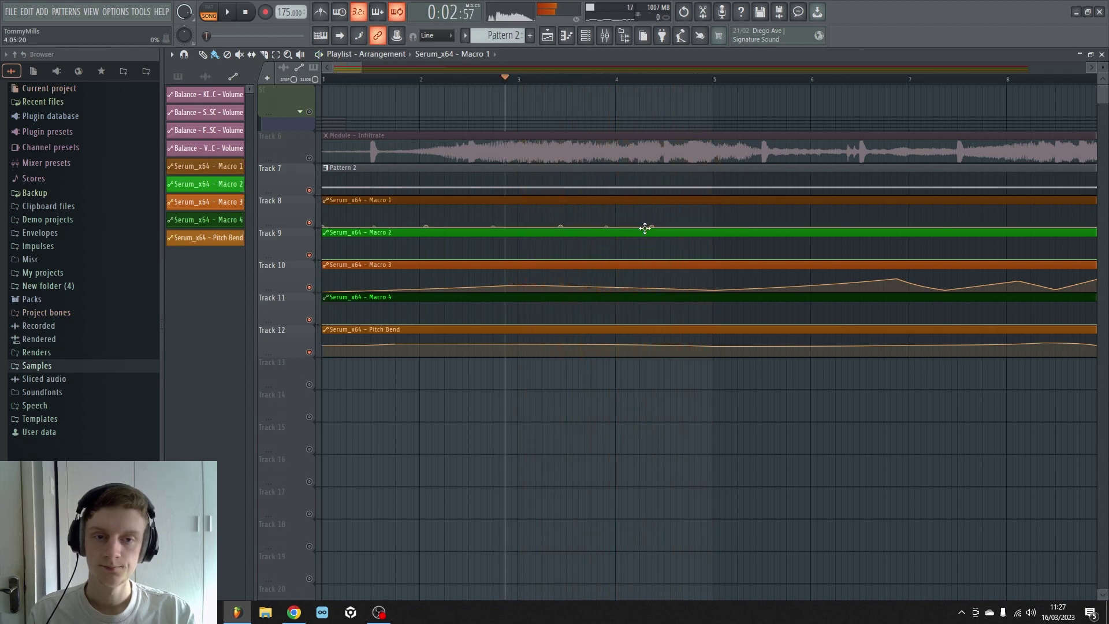
left_click_drag(653, 229, 712, 243)
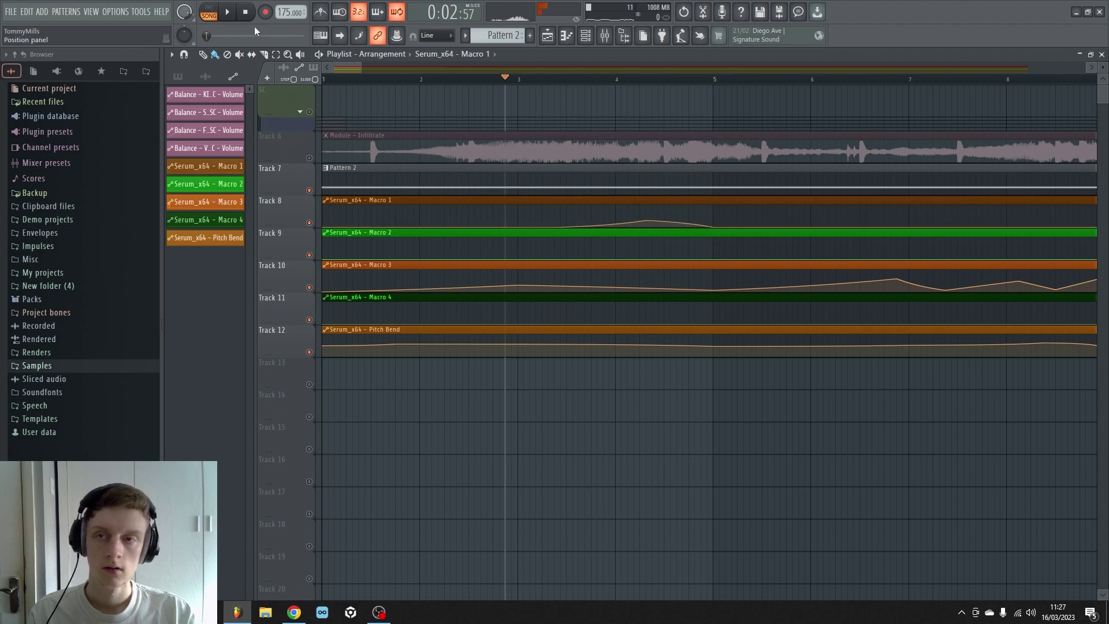
left_click(245, 12)
key("space")
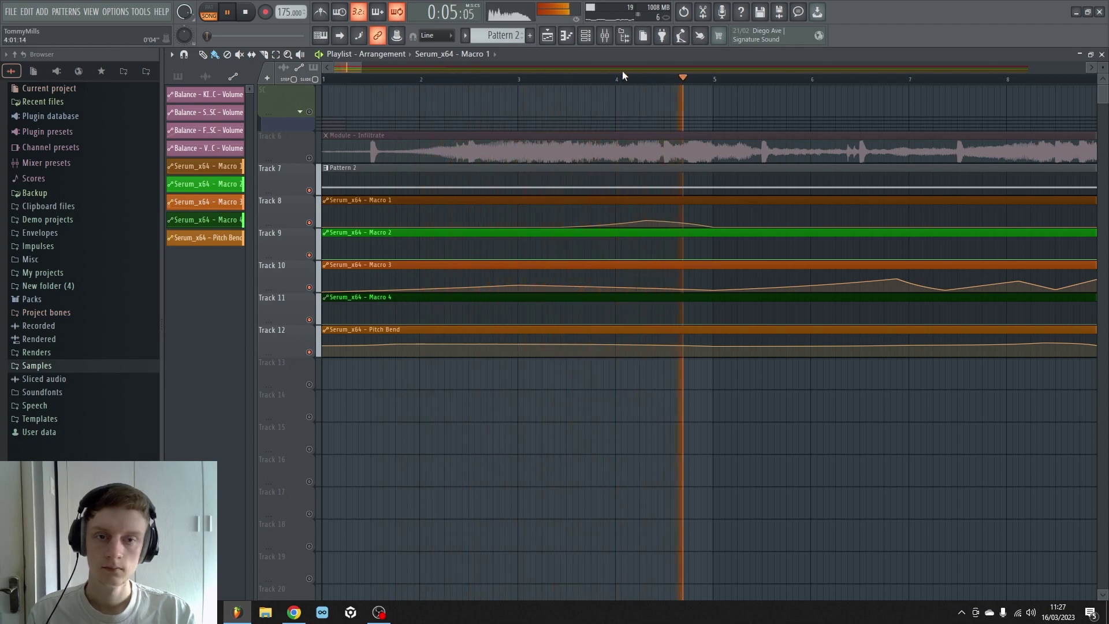
key("space")
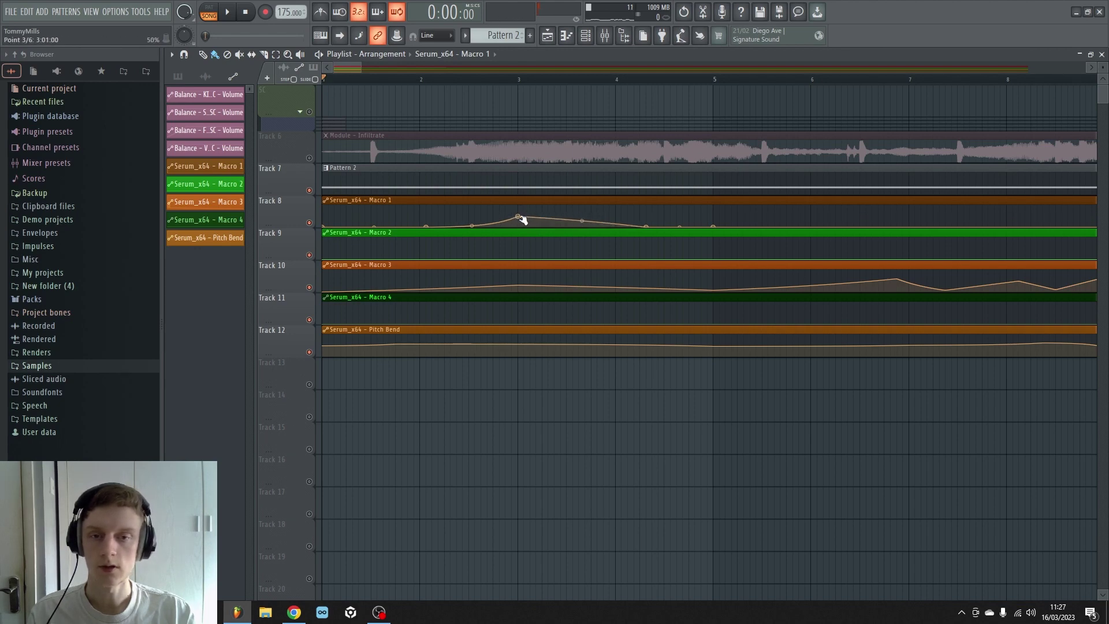
- Audition the Macro 1 peak at bar 3 and flatten the curve to zero
key("space")
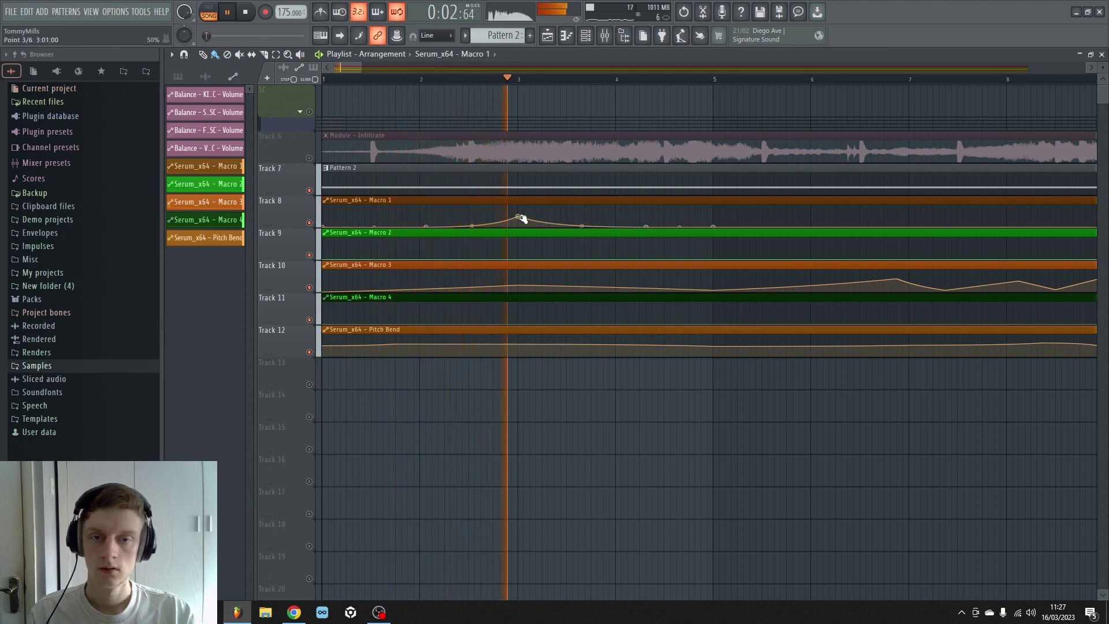
key("space")
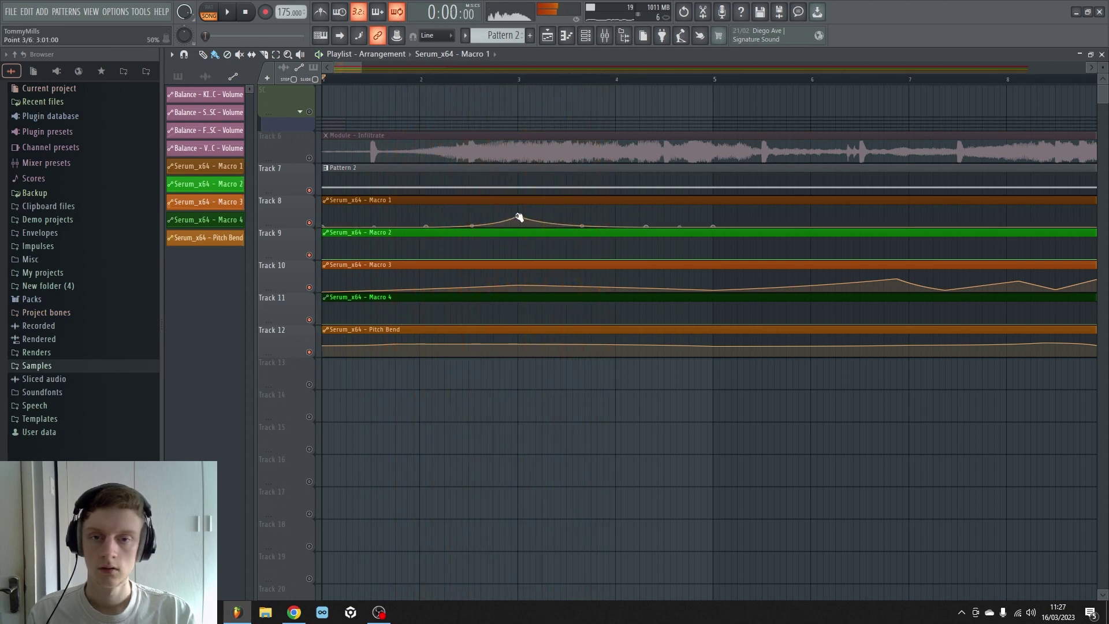
left_click(417, 229)
- Shape Macro 2 with a hump peaking at bar 3 and ending midway through bar 4, plus a smaller one peaking near bar 8 and ending at bar 9
left_click_drag(508, 260, 518, 248)
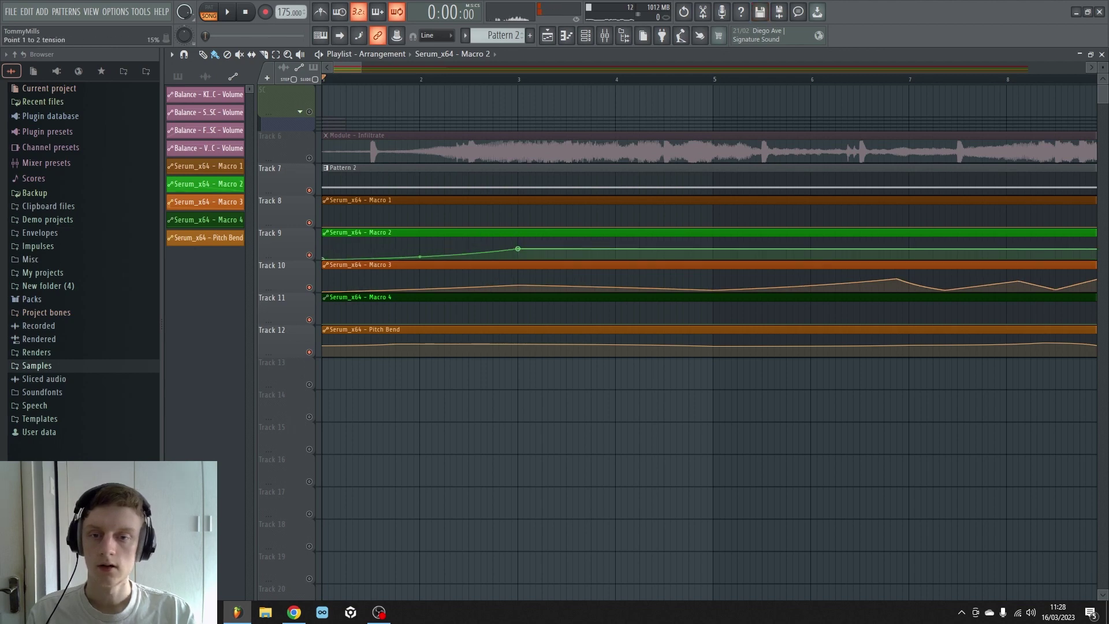
right_click(539, 259)
key("space")
left_click_drag(552, 258, 661, 285)
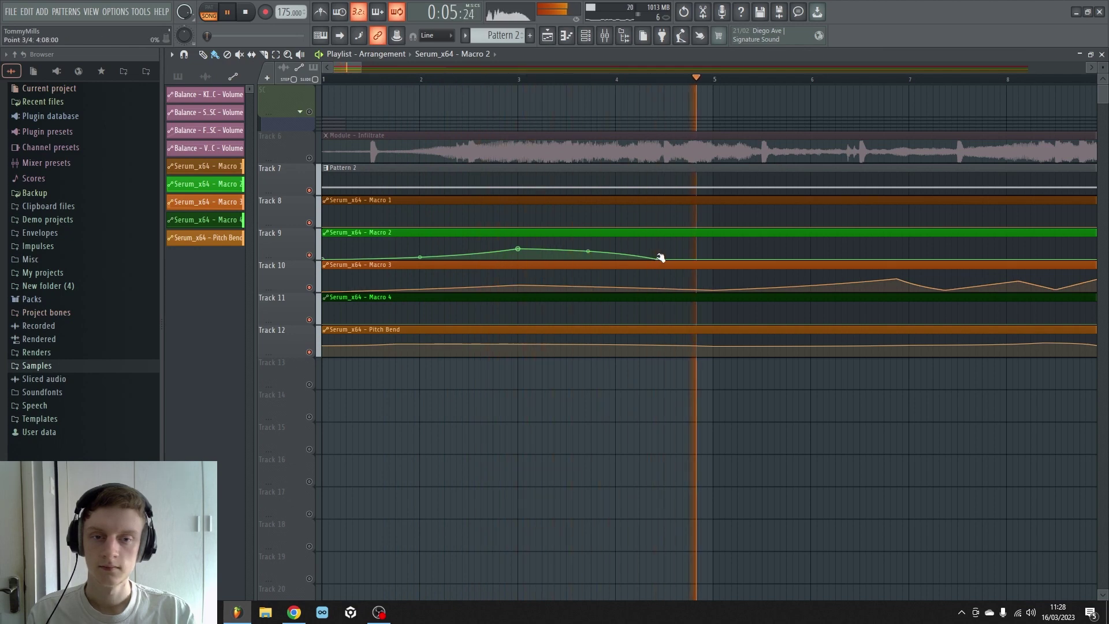
scroll(599, 79, "down", 3)
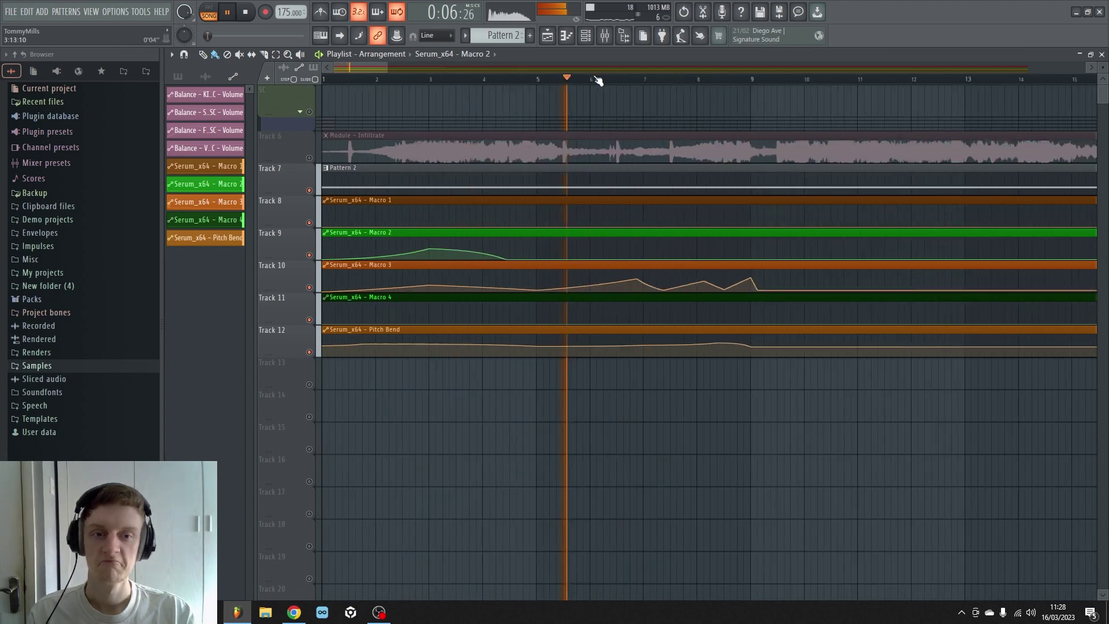
right_click(670, 250)
left_click(727, 259)
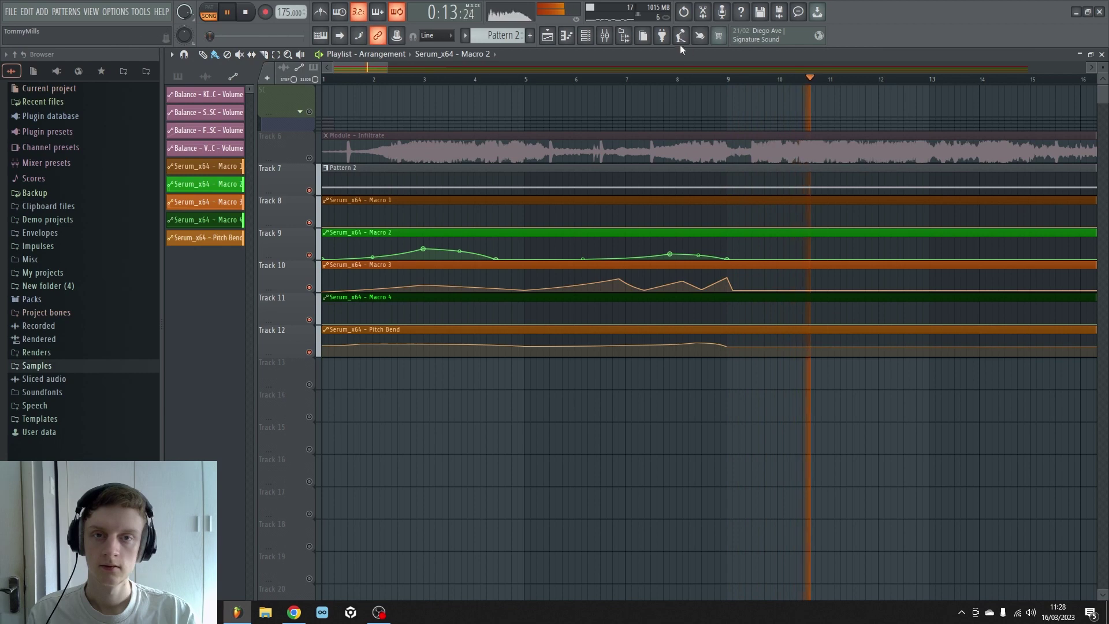
- Set ValhallaShimmer's mix to 0.28 on Insert 68, audition the result, and close the plugin and mixer
key("F9")
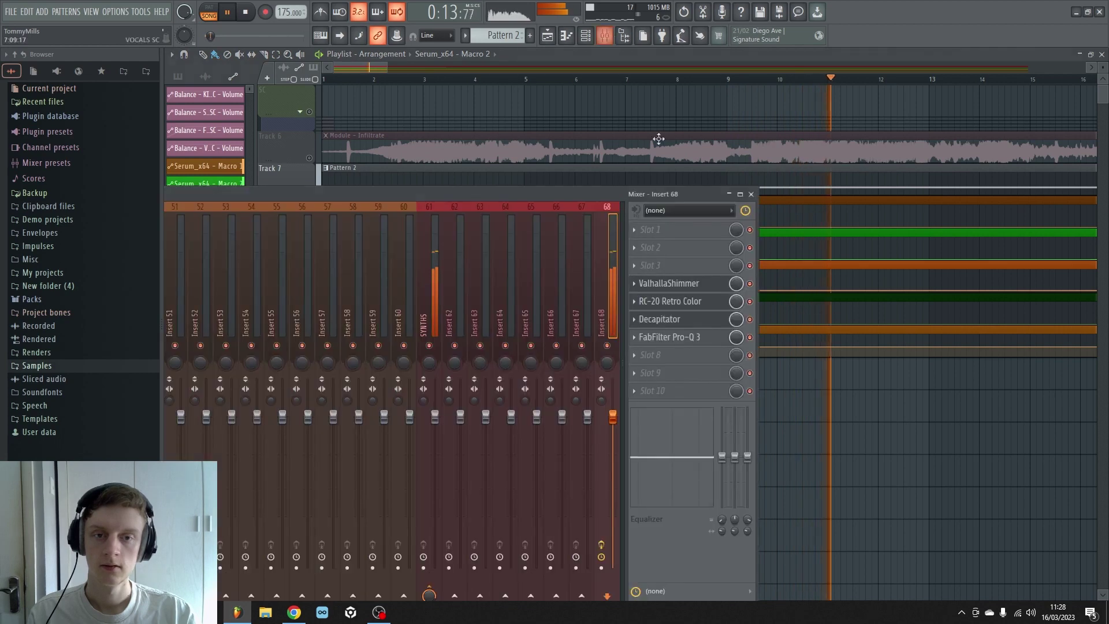
left_click(669, 283)
left_click_drag(300, 294, 301, 324)
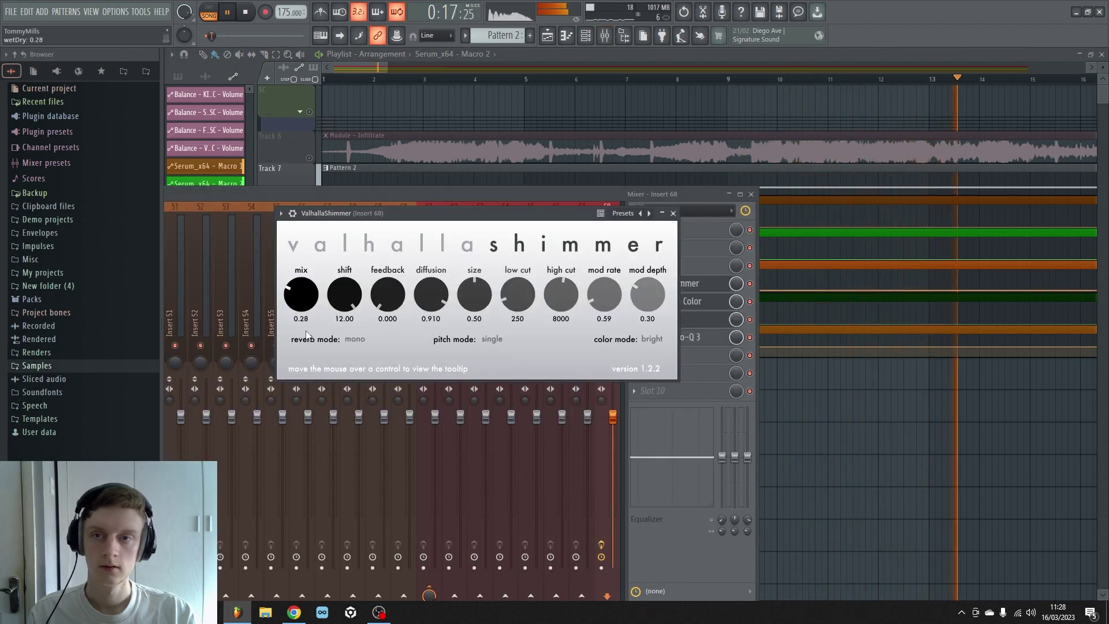
key("space")
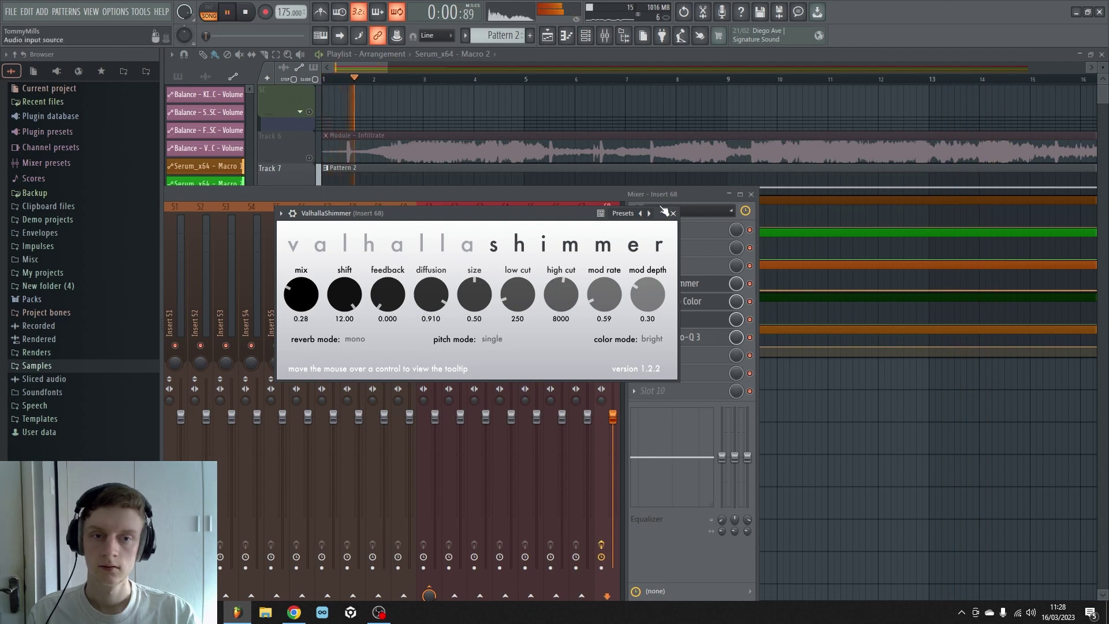
left_click_drag(653, 192, 650, 148)
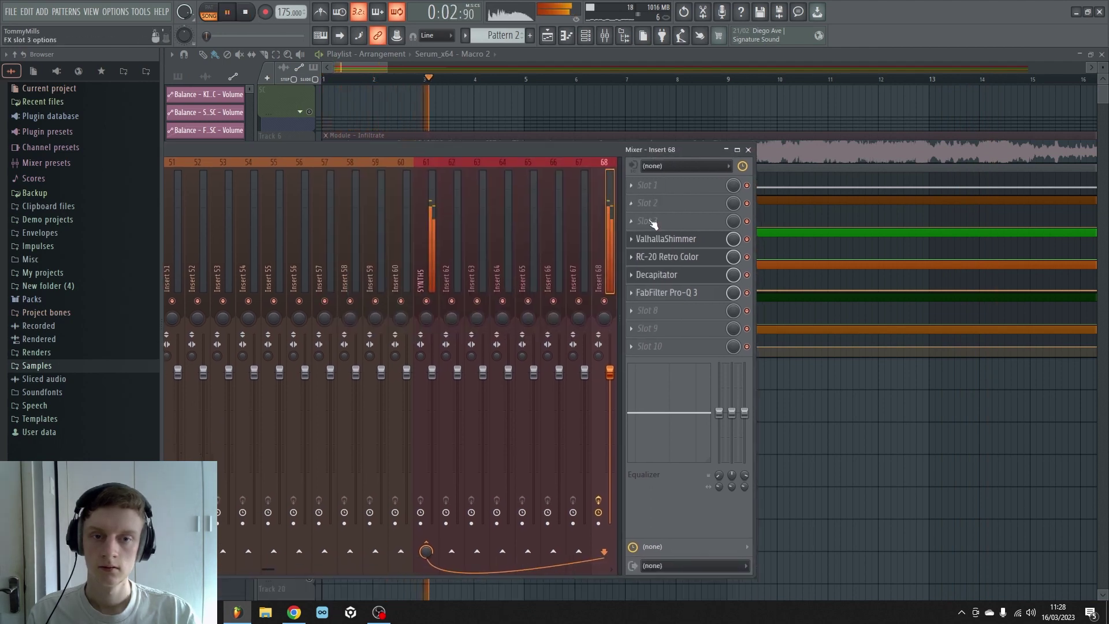
left_click_drag(577, 147, 650, 161)
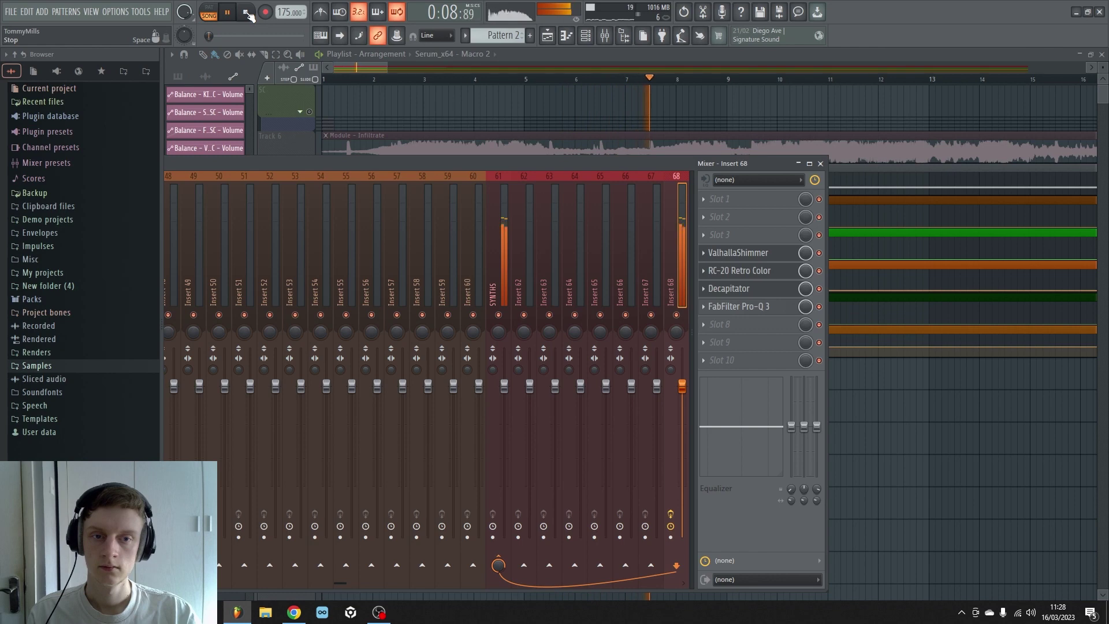
key("F9")
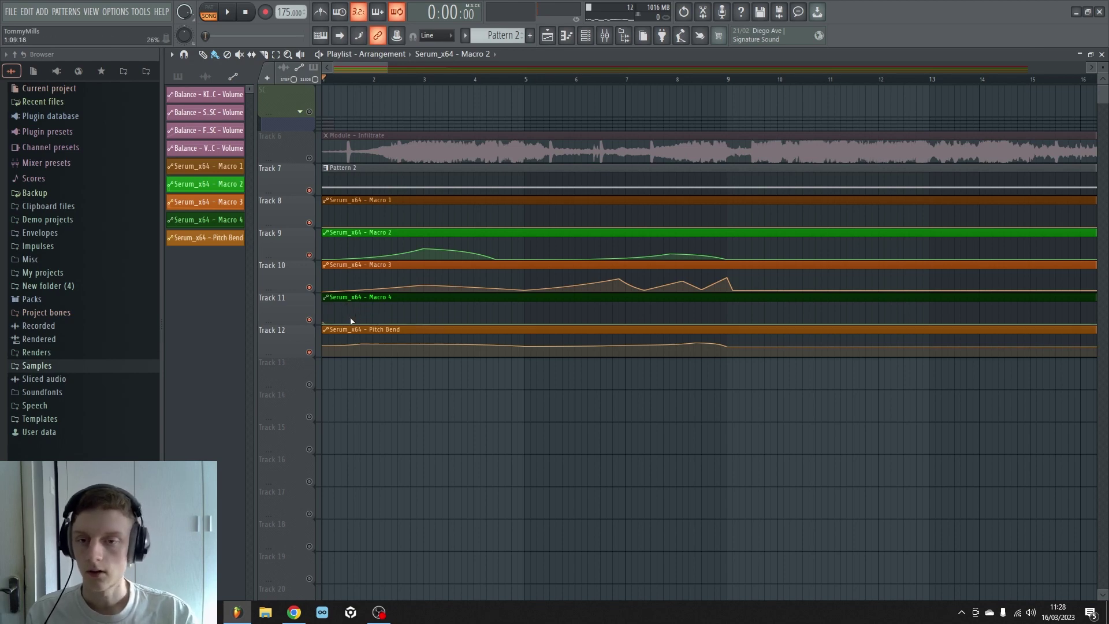
- Draw a gentle wave in the Macro 4 automation with rises near bars 2, 4.5 and 8, ending just before bar 9, and audition it
left_click_drag(356, 318, 602, 323)
left_click(677, 312)
left_click(704, 317)
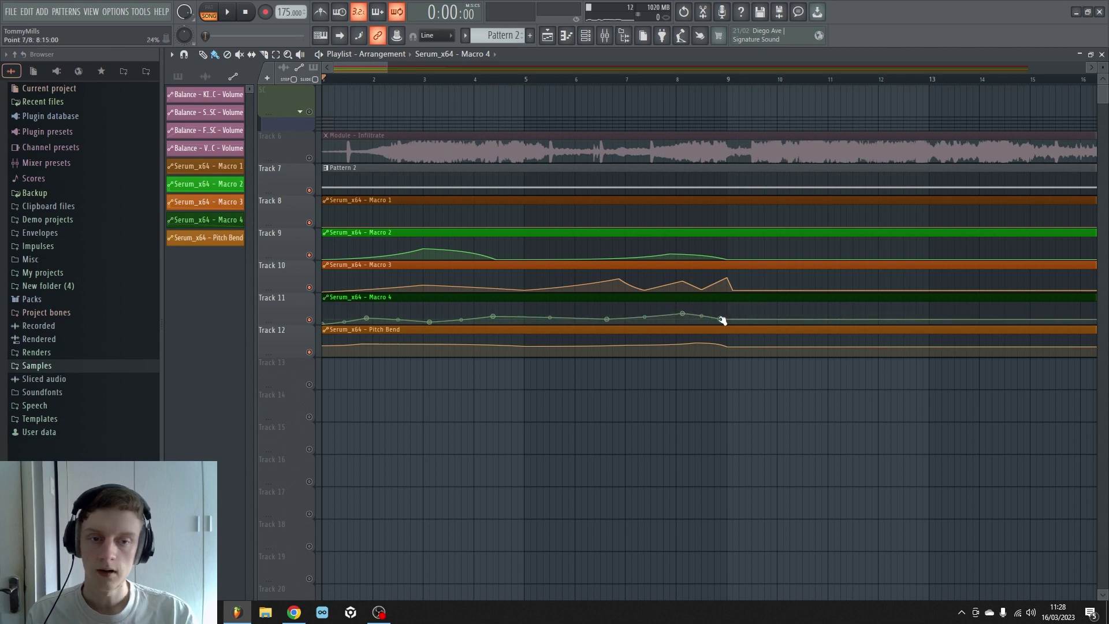
key("space")
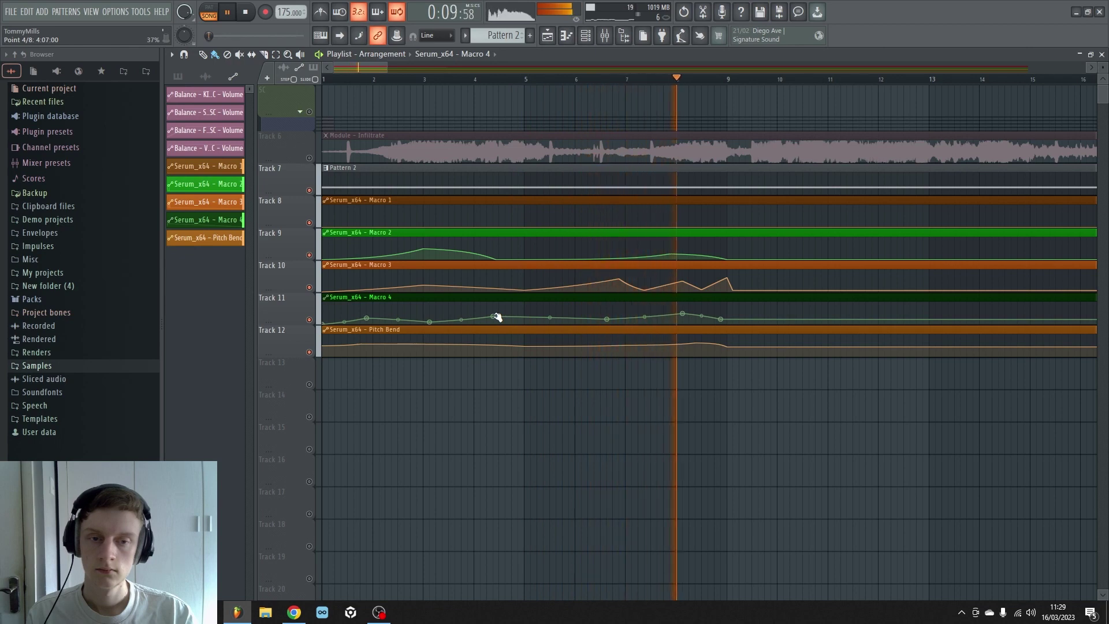
- Set Serum's Mod 5 amount to -37 during playback, close the plugin, and stop playback
key("space")
left_click(585, 36)
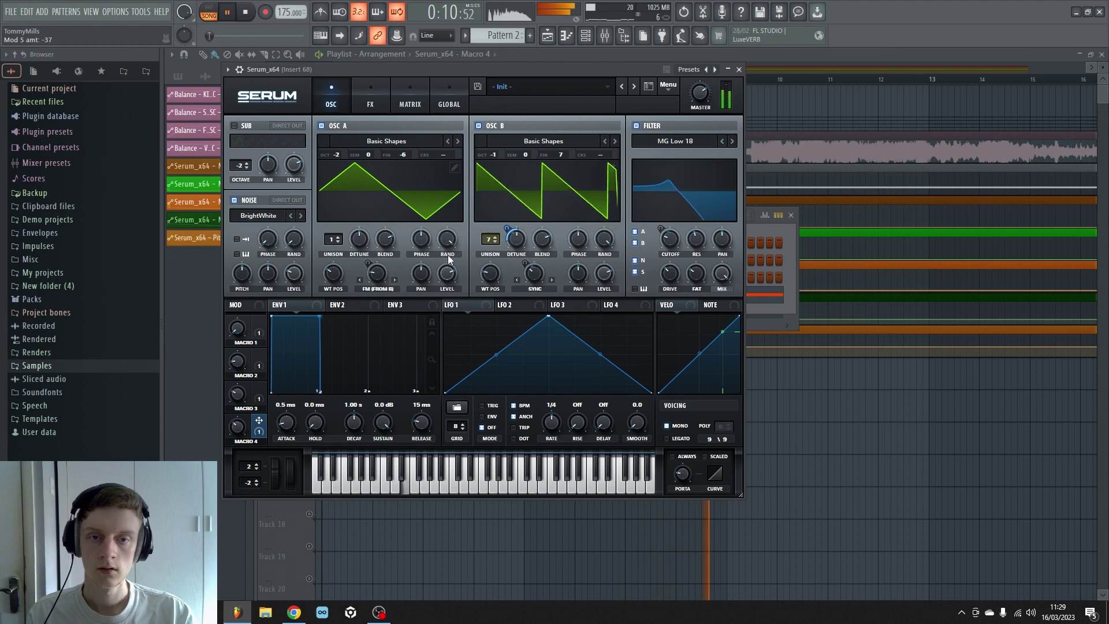
left_click(800, 400)
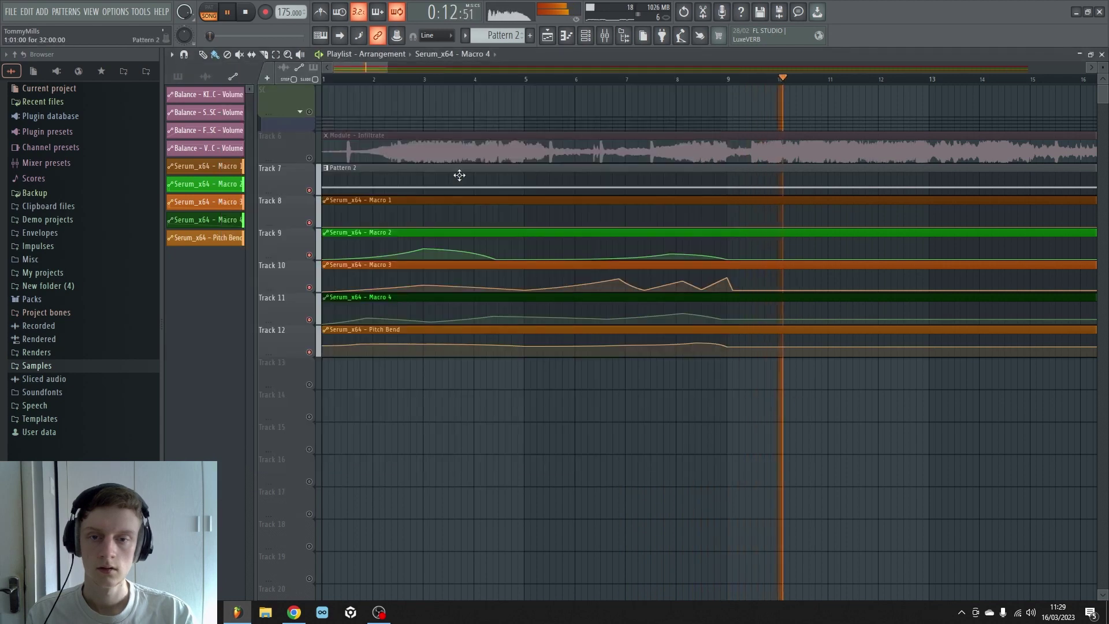
left_click(247, 13)
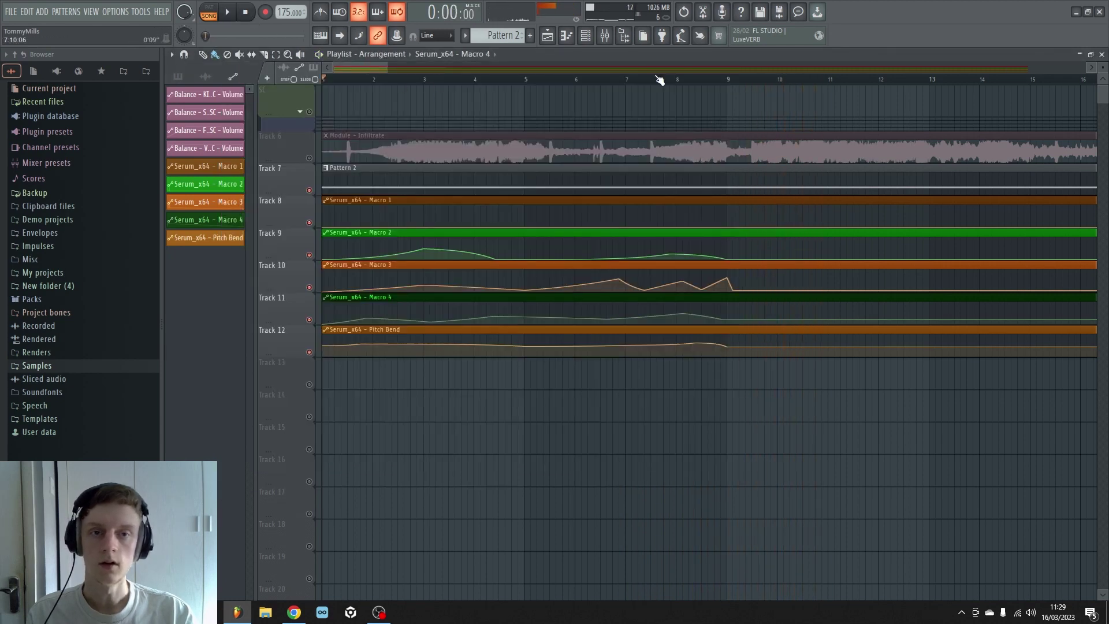
- Slice the Pattern 2, macro and Pitch Bend clips at bar 9 and delete everything after the cut
scroll(659, 80, "down", 5)
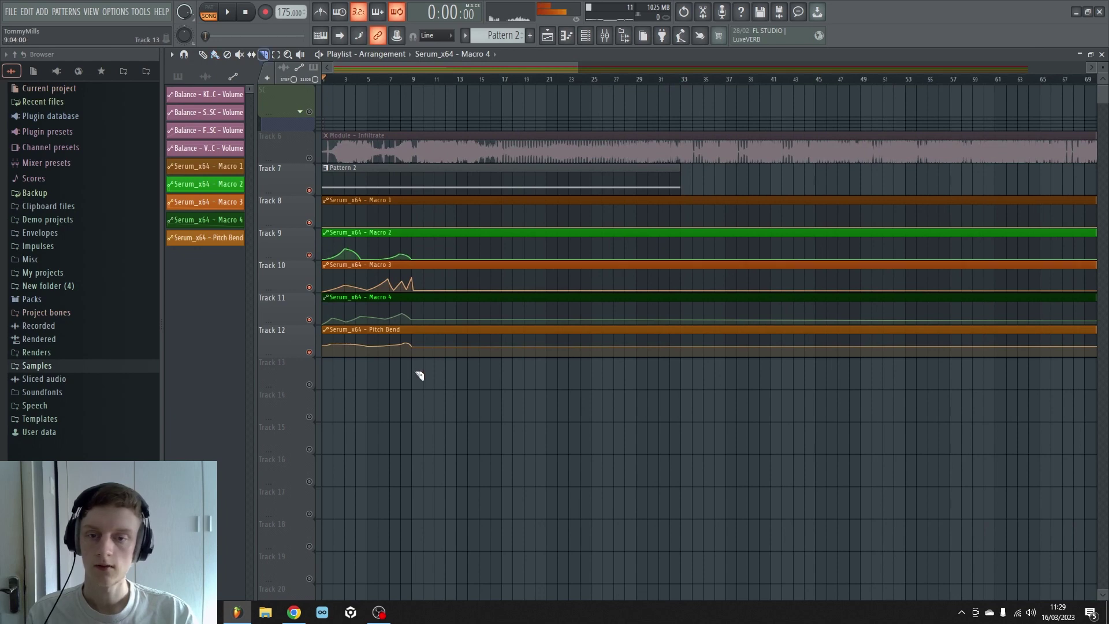
left_click_drag(403, 166, 419, 168)
right_click(454, 177)
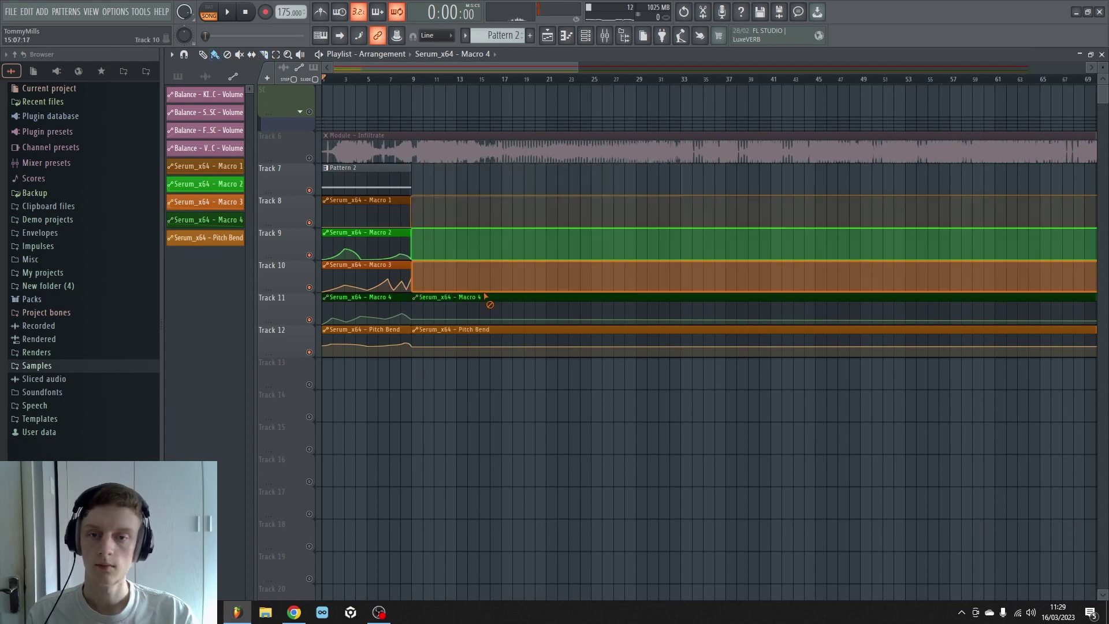
scroll(369, 81, "up", 3)
left_click_drag(387, 67, 376, 67)
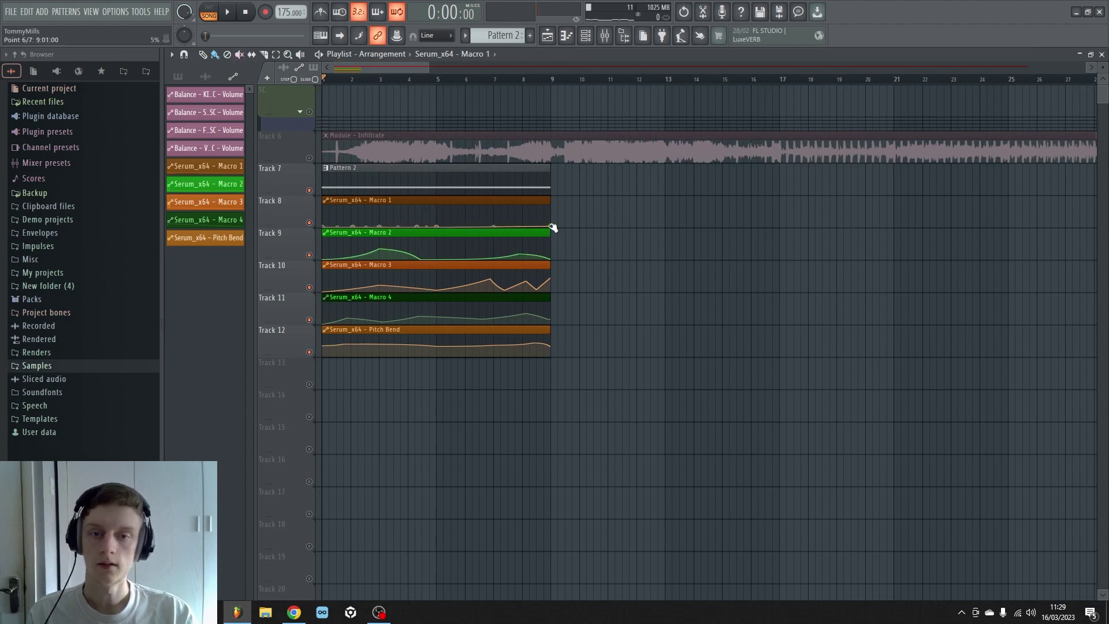
- Extend the Pattern 2 clip to bar 33
scroll(507, 82, "down", 4)
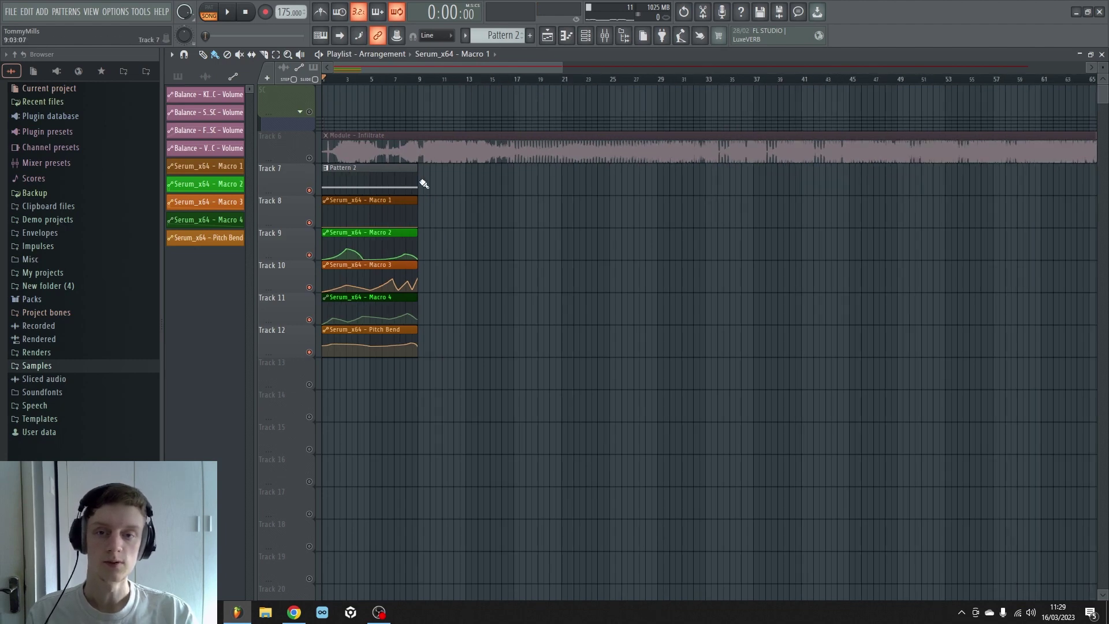
left_click_drag(424, 183, 710, 179)
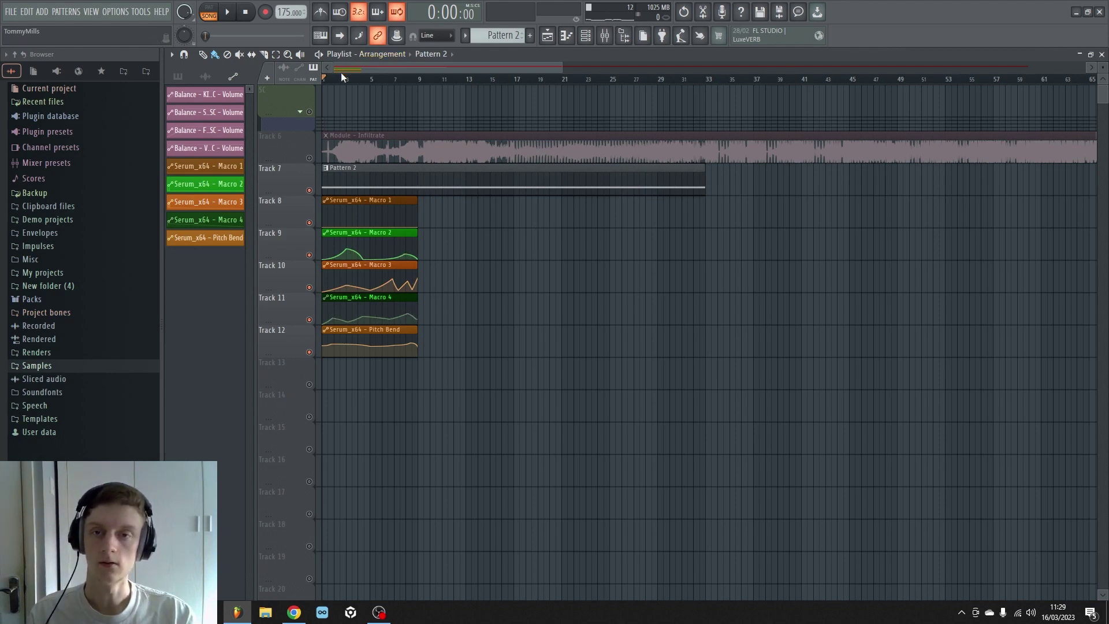
- Shape a Macro 1 hump rising from bar 5, peaking at bar 8 and falling by bar 9, and audition it
scroll(345, 86, "up", 1)
scroll(349, 69, "up", 4)
scroll(354, 71, "up", 3)
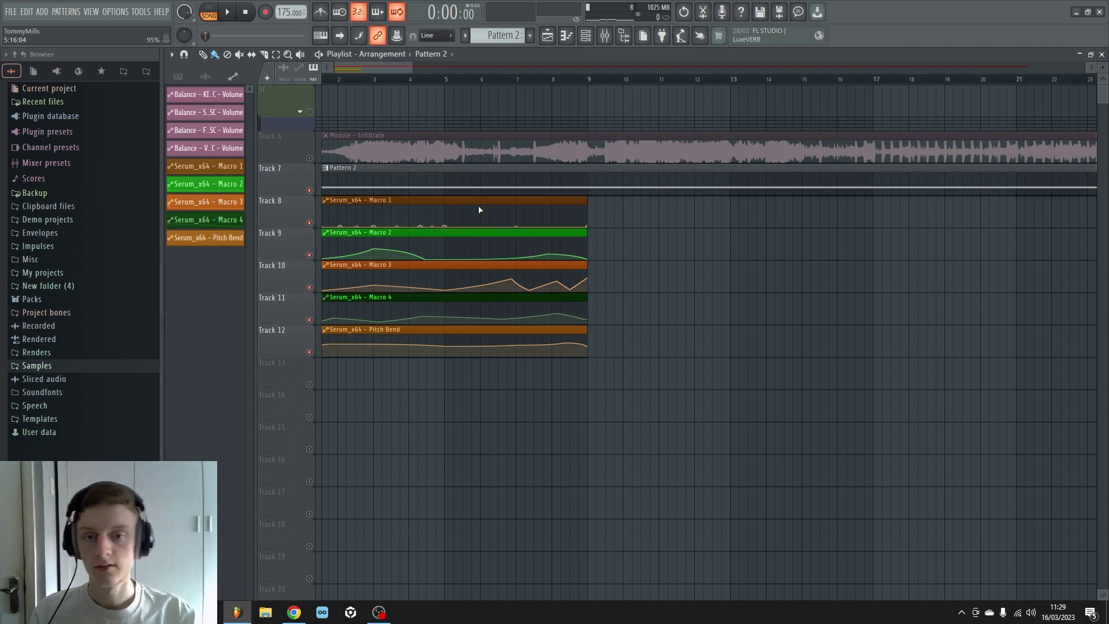
mouse_move(511, 227)
left_mouse_down()
mouse_move(519, 218)
mouse_move(526, 233)
left_mouse_up()
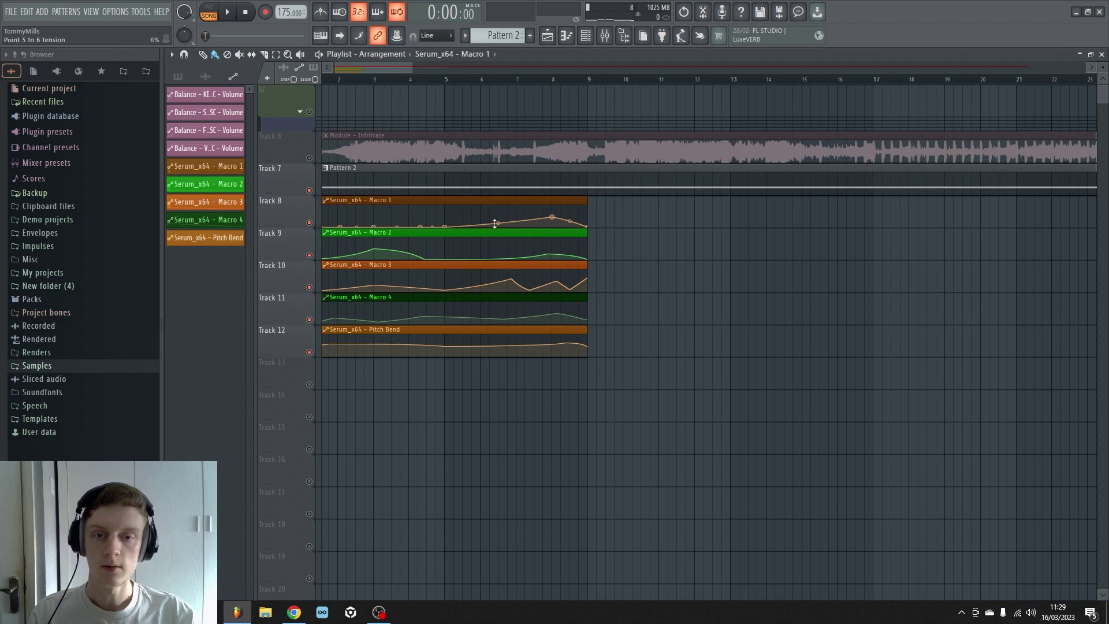
key("space")
scroll(555, 85, "up", 2)
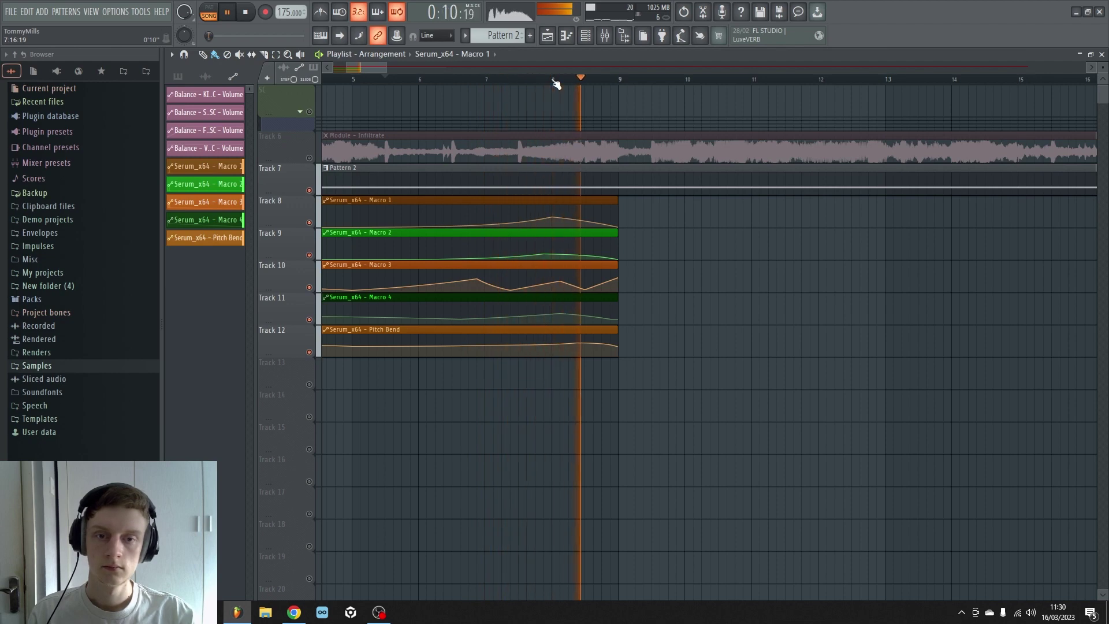
scroll(591, 87, "down", 2)
key("space")
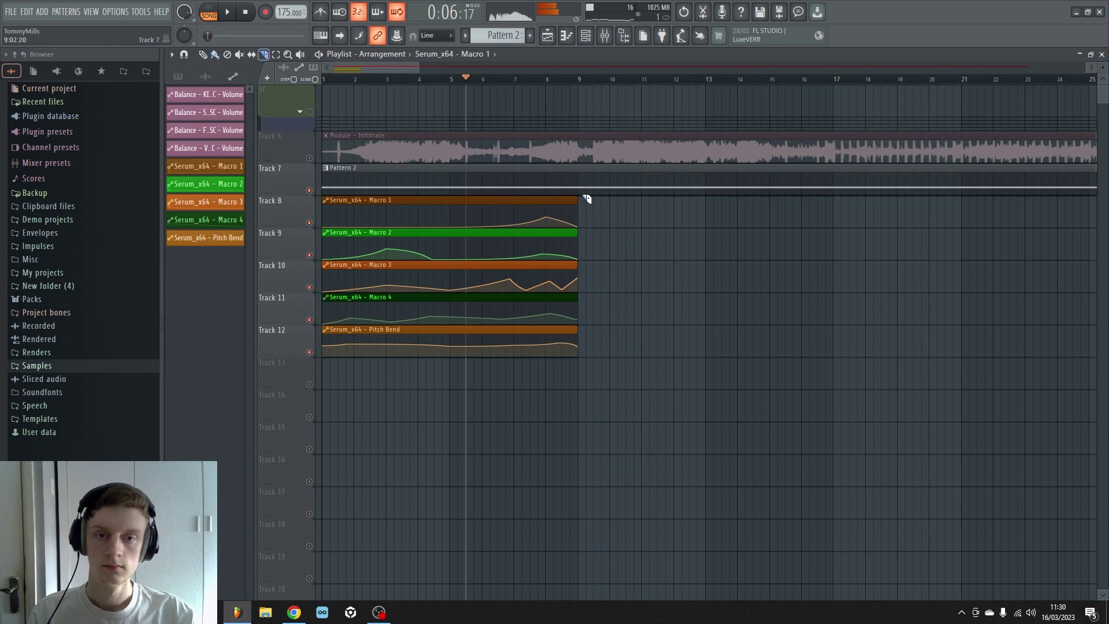
- Slice the Pattern 2 clip at bar 9, delete the remainder, and return playback to the start
key("c")
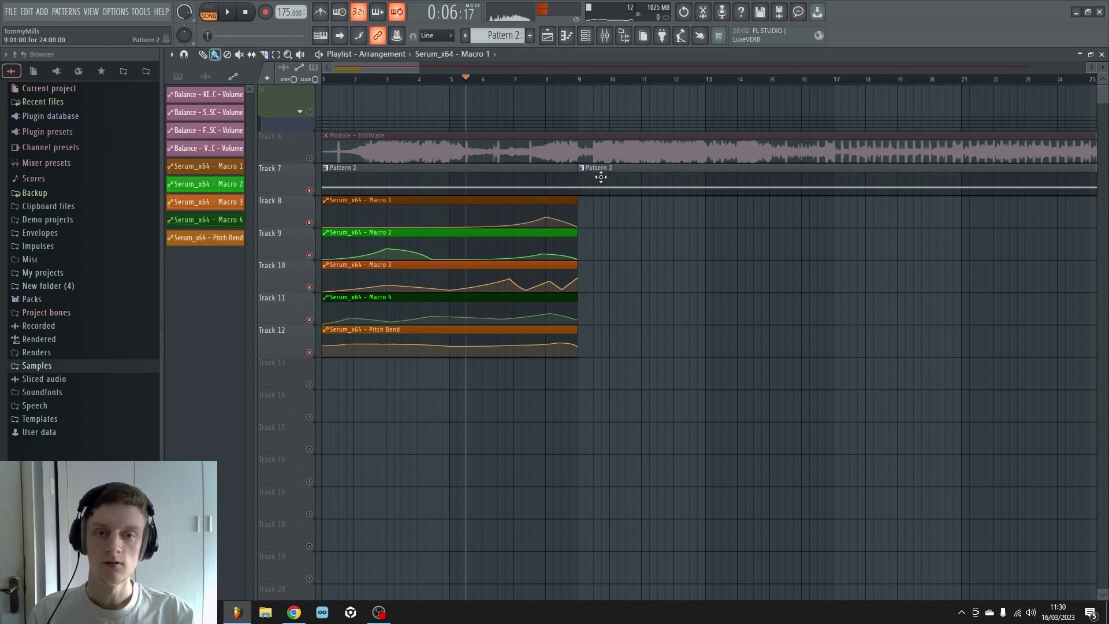
right_click(601, 177)
left_click(251, 16)
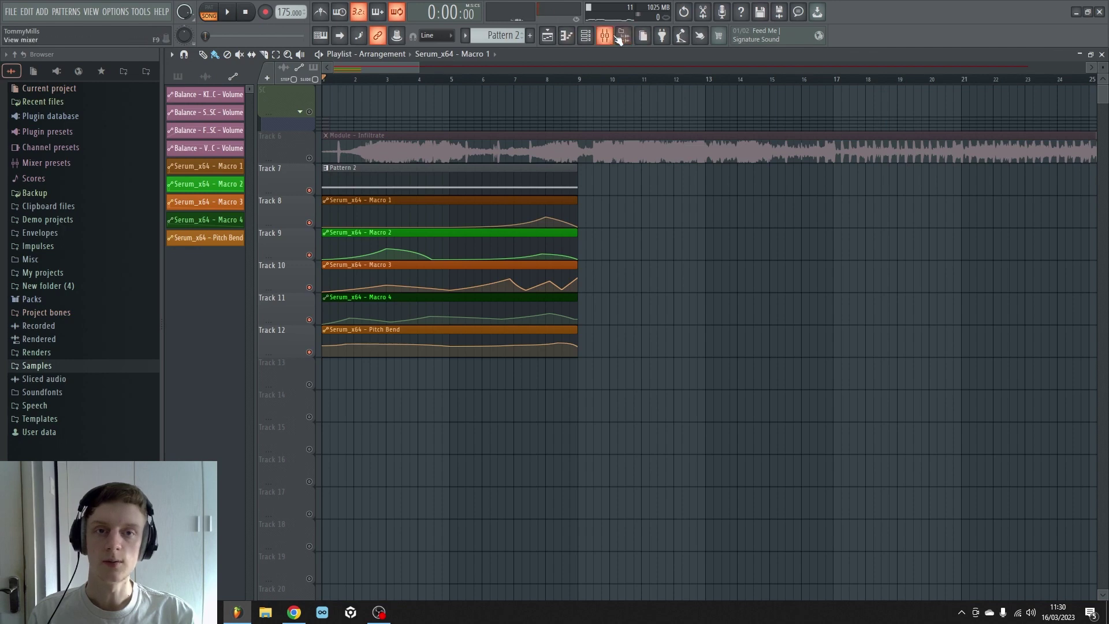
- Load kHs Trance Gate into effect slot 9 of mixer Insert 68
left_click(605, 36)
left_click(725, 342)
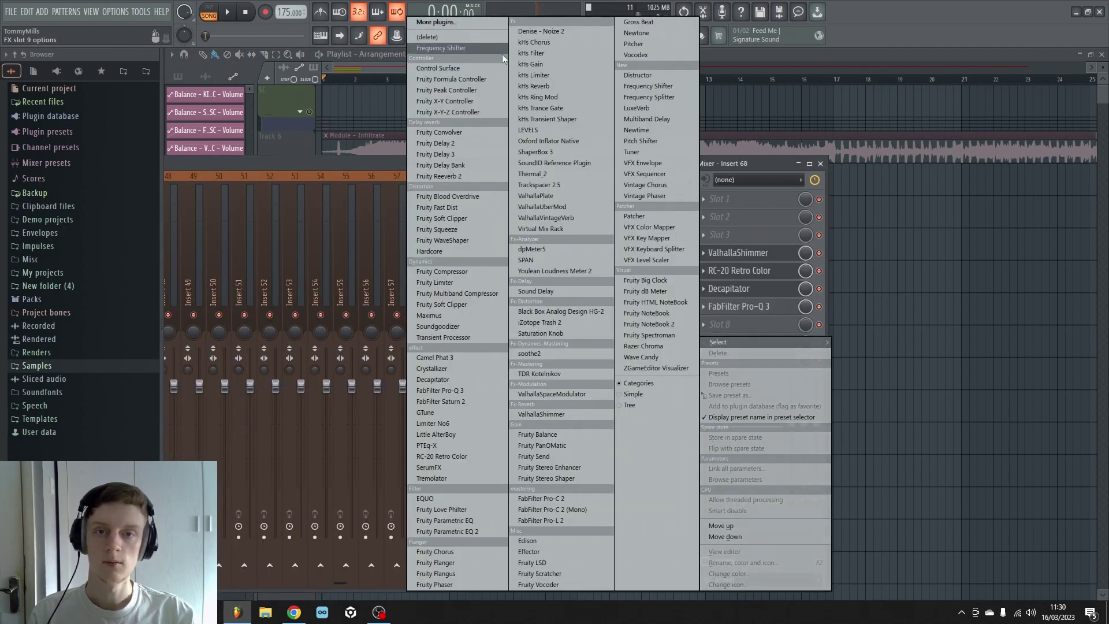
left_click(552, 109)
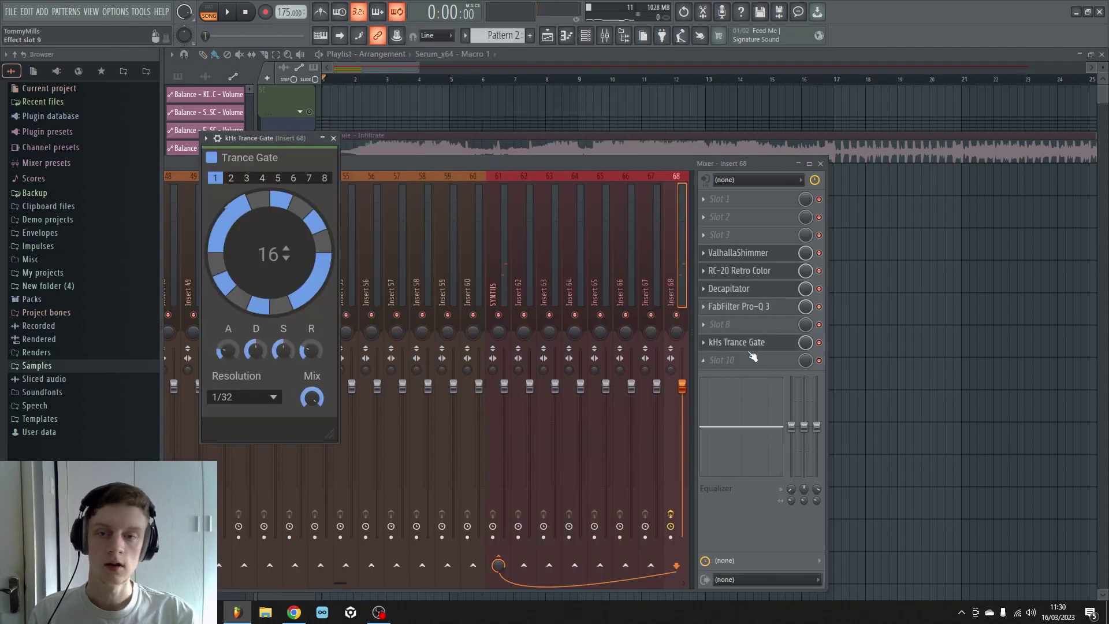
- Move the Trance Gate up the effect chain to slot 1 while auditioning the sound
left_click_drag(757, 368, 756, 318)
key("space")
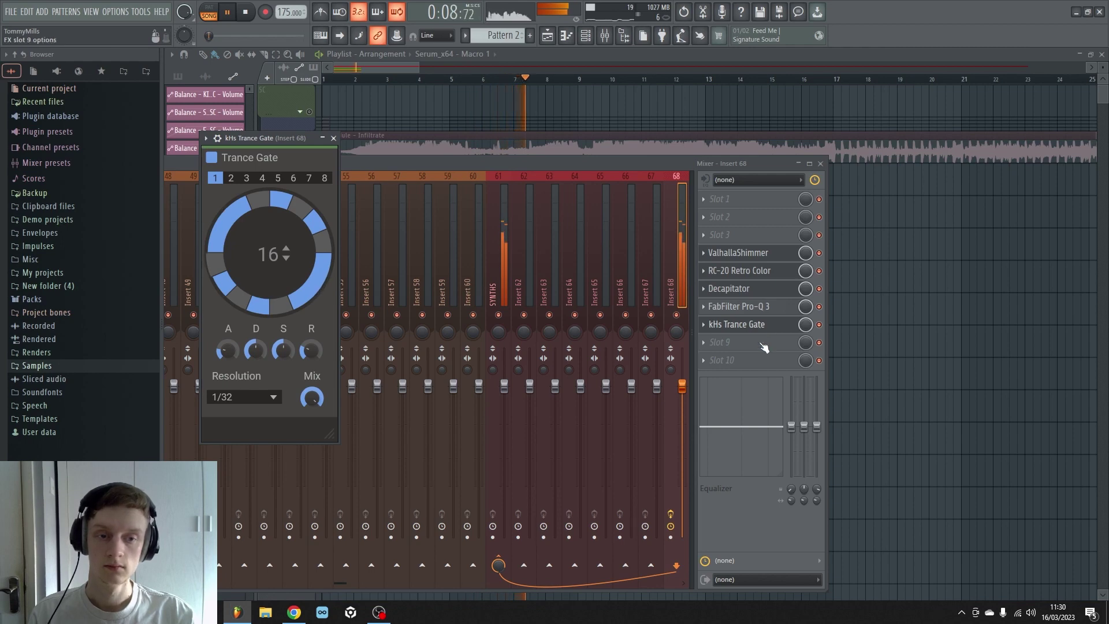
left_click_drag(751, 325, 764, 199)
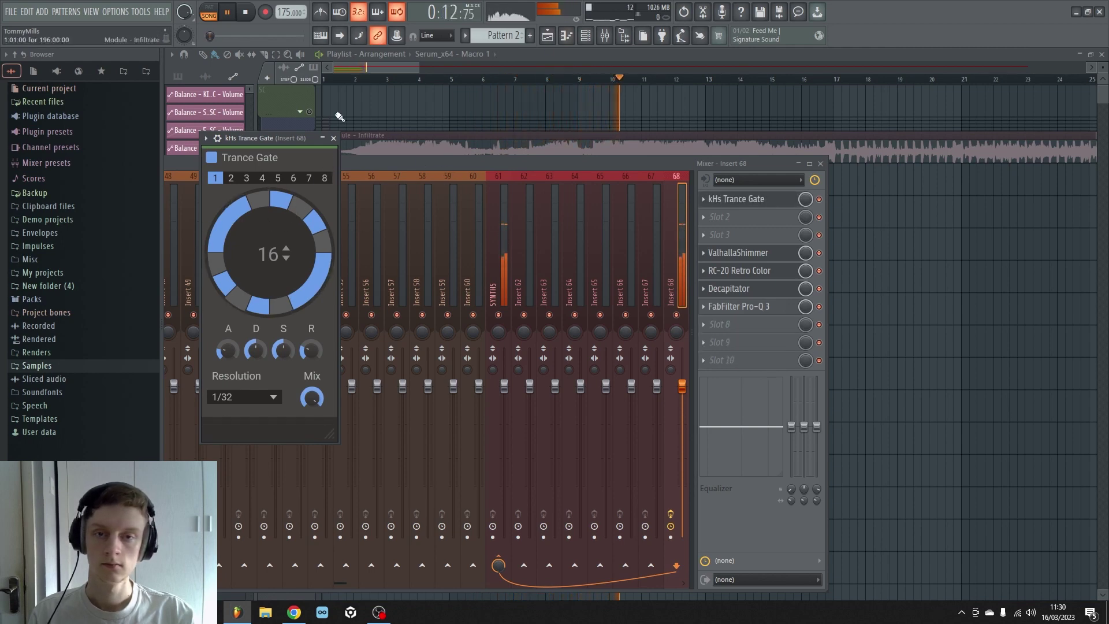
left_click(247, 13)
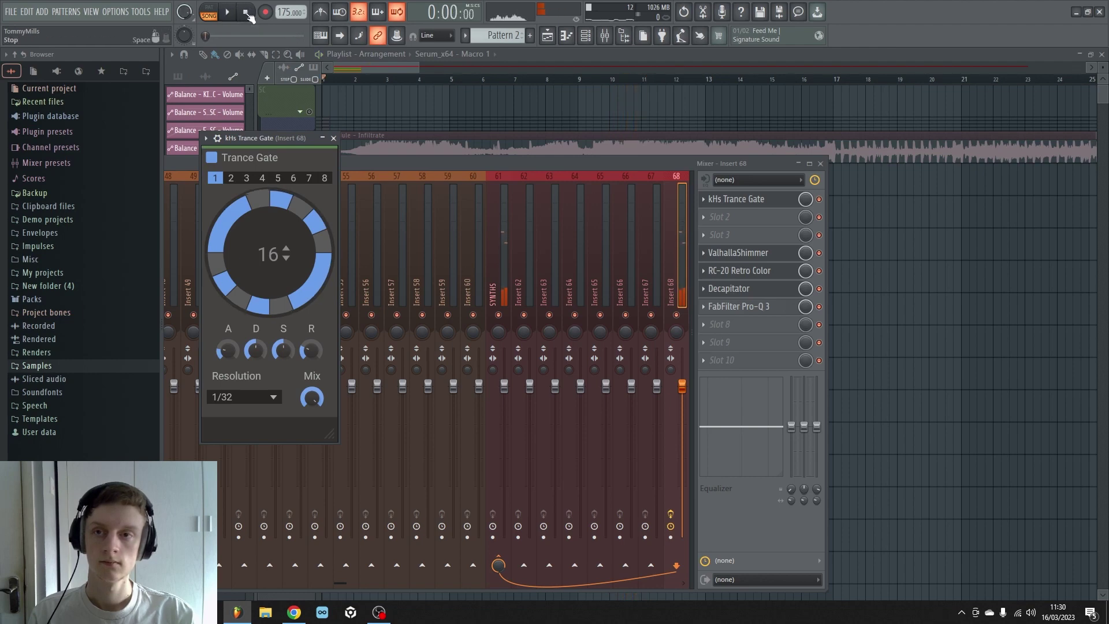
- Lower the Trance Gate's Mix to 20 % while auditioning the intro, and stop playback
left_click_drag(312, 397, 312, 423)
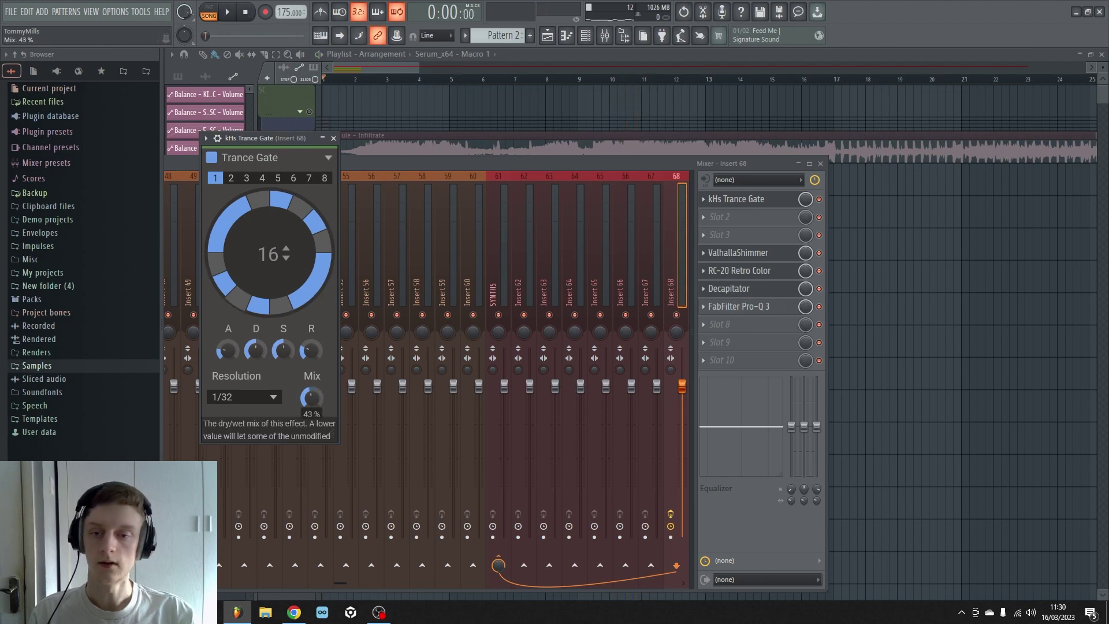
key("space")
left_click_drag(304, 147, 678, 100)
left_click_drag(525, 162, 644, 466)
mouse_move(688, 351)
left_mouse_down()
mouse_move(688, 373)
mouse_move(687, 330)
mouse_move(687, 357)
left_mouse_up()
left_click_drag(675, 467, 539, 265)
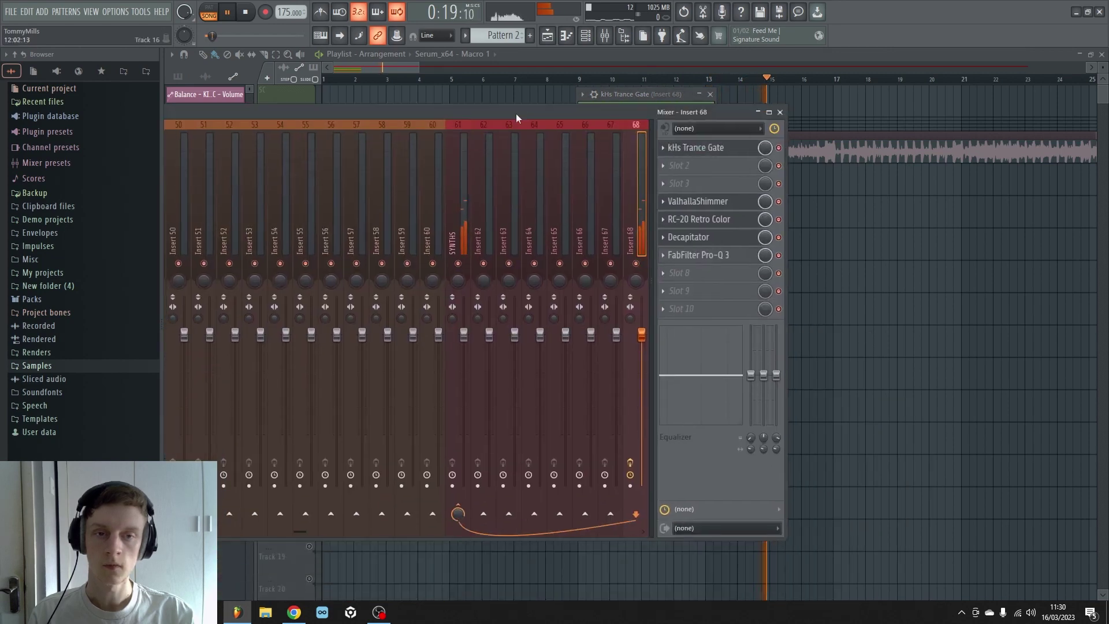
left_click(598, 101)
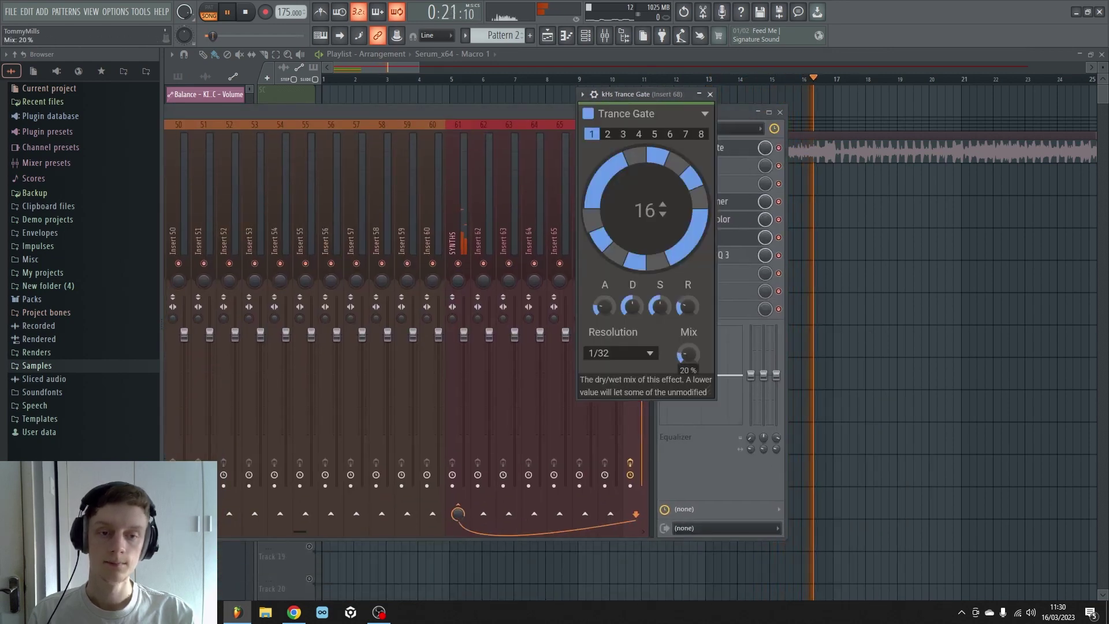
left_click(726, 115)
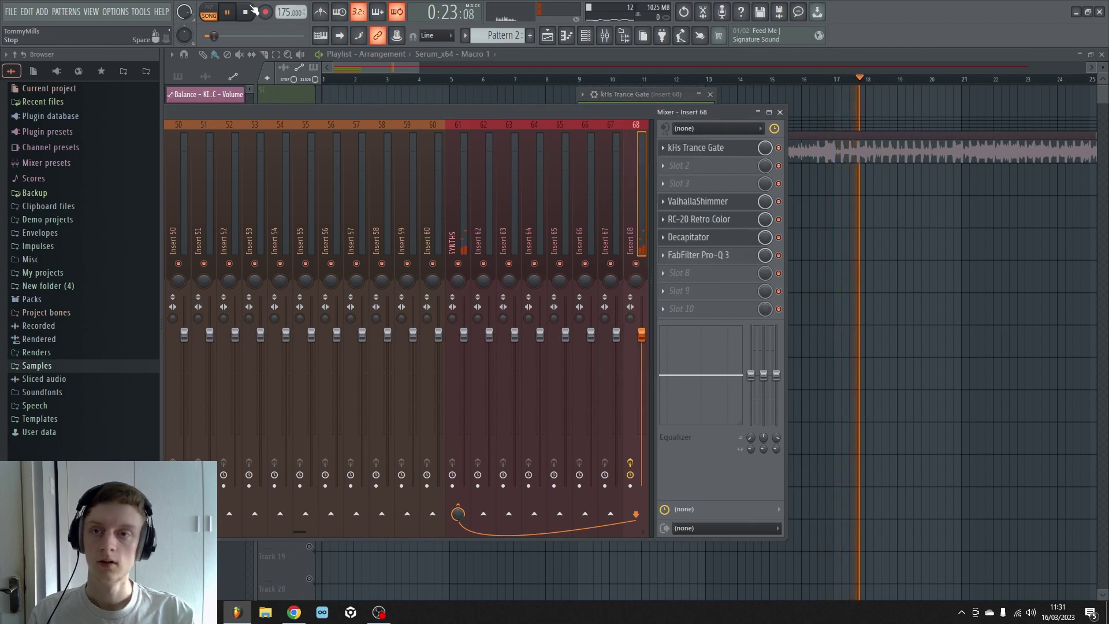
key("space")
- Move the Trance Gate to effect slot 2 and close the plugin and mixer windows
left_click_drag(699, 152, 699, 170)
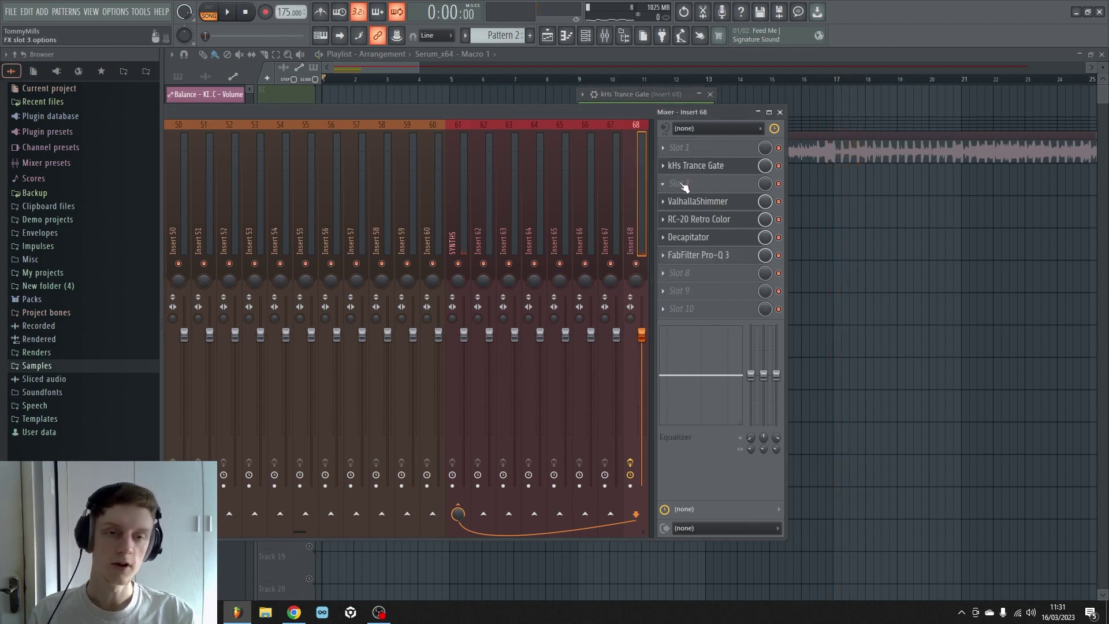
left_click_drag(530, 107, 862, 353)
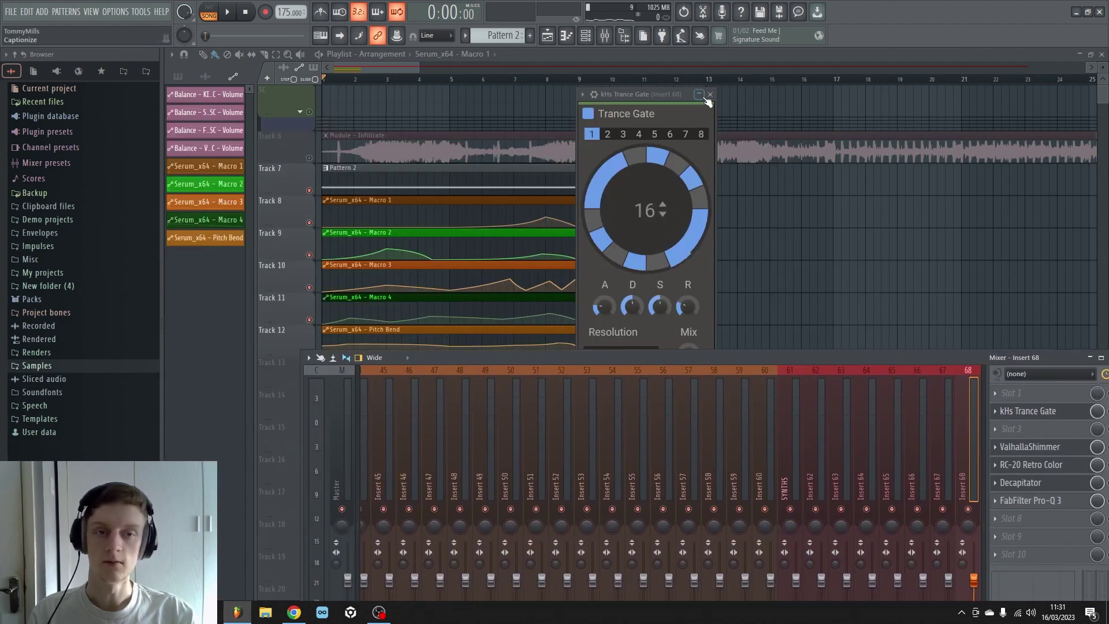
left_click(710, 95)
key("F9")
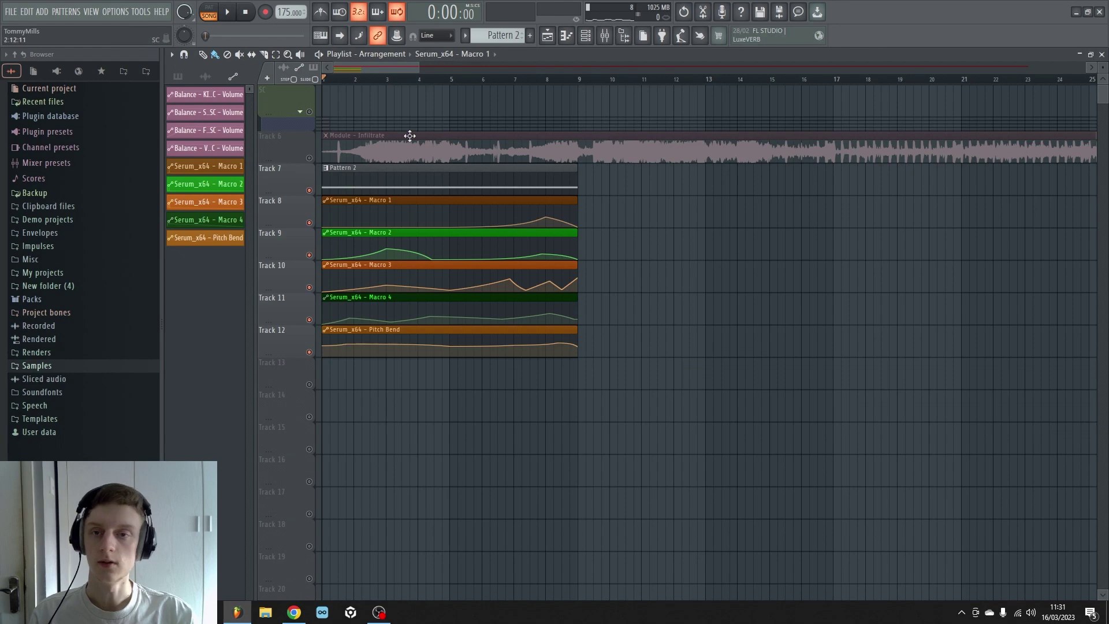
- Add a 24 dB/oct high cut at about 7250 Hz in Insert 68's FabFilter Pro-Q 3 during playback
left_click(614, 46)
left_click_drag(902, 360, 677, 180)
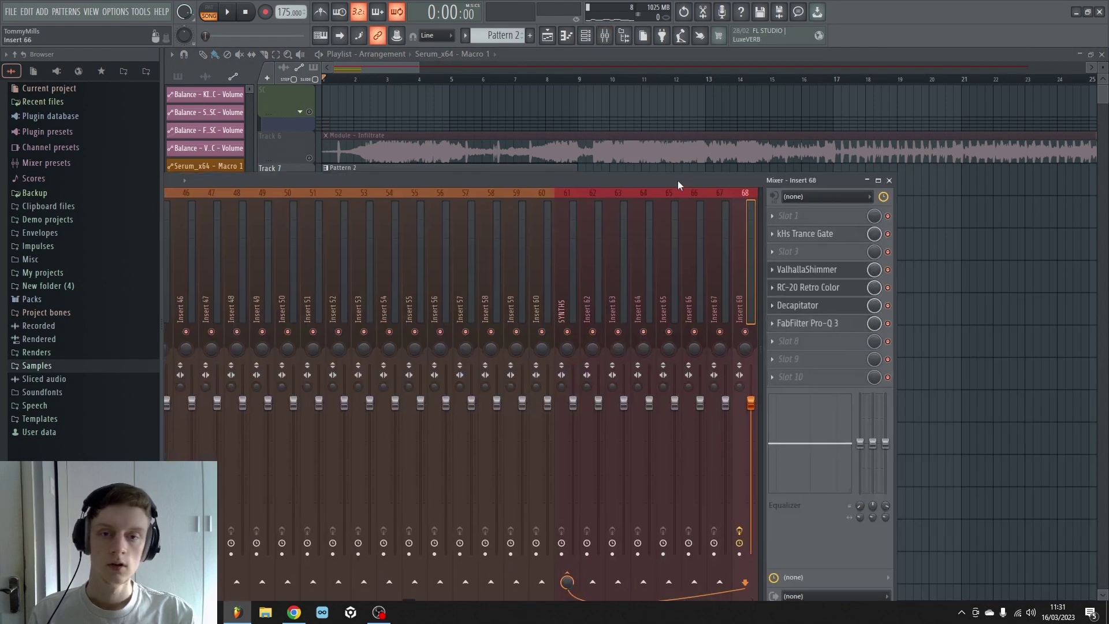
left_click(804, 324)
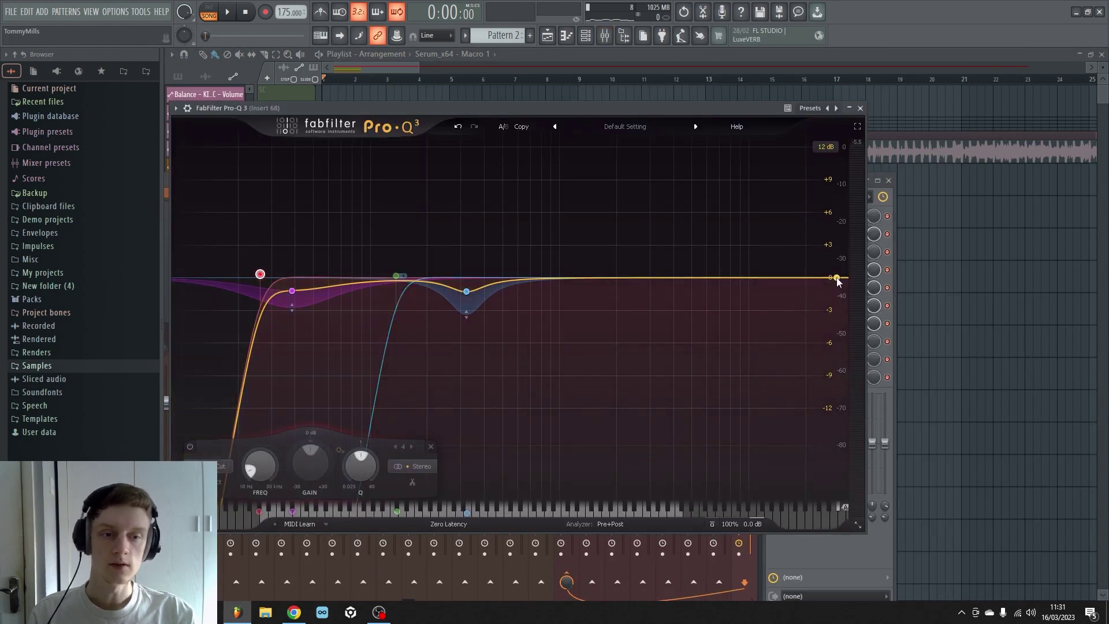
left_click_drag(837, 278, 722, 264)
key("space")
scroll(722, 265, "up", 2)
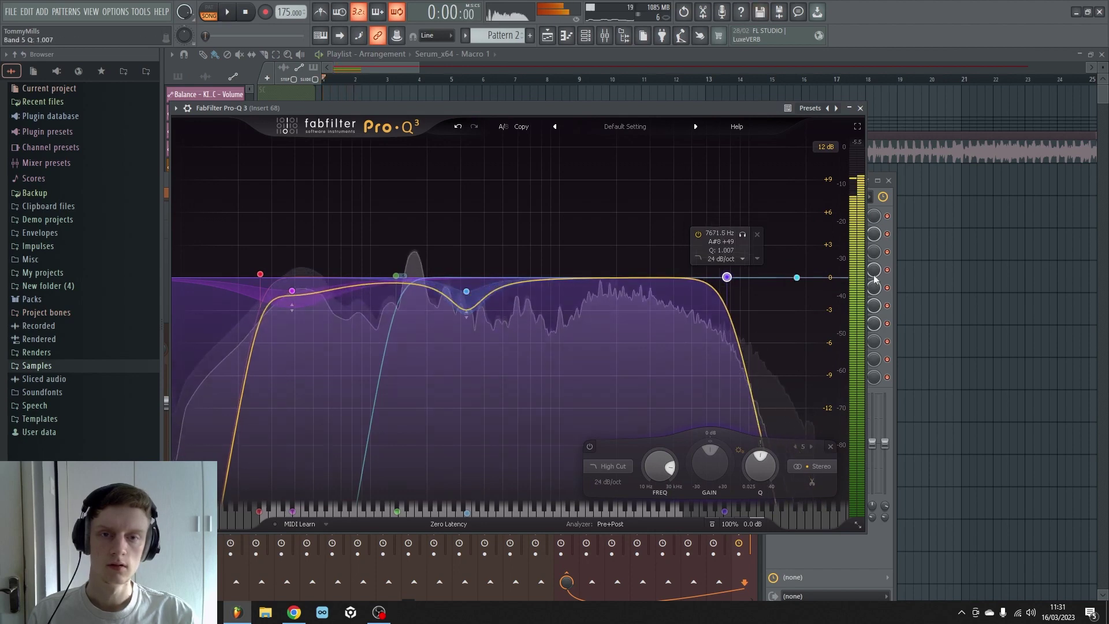
- Close the equalizer, audition the intro from the start, and reopen the mixer on Insert 68
right_click(914, 272)
key("space")
key("space")
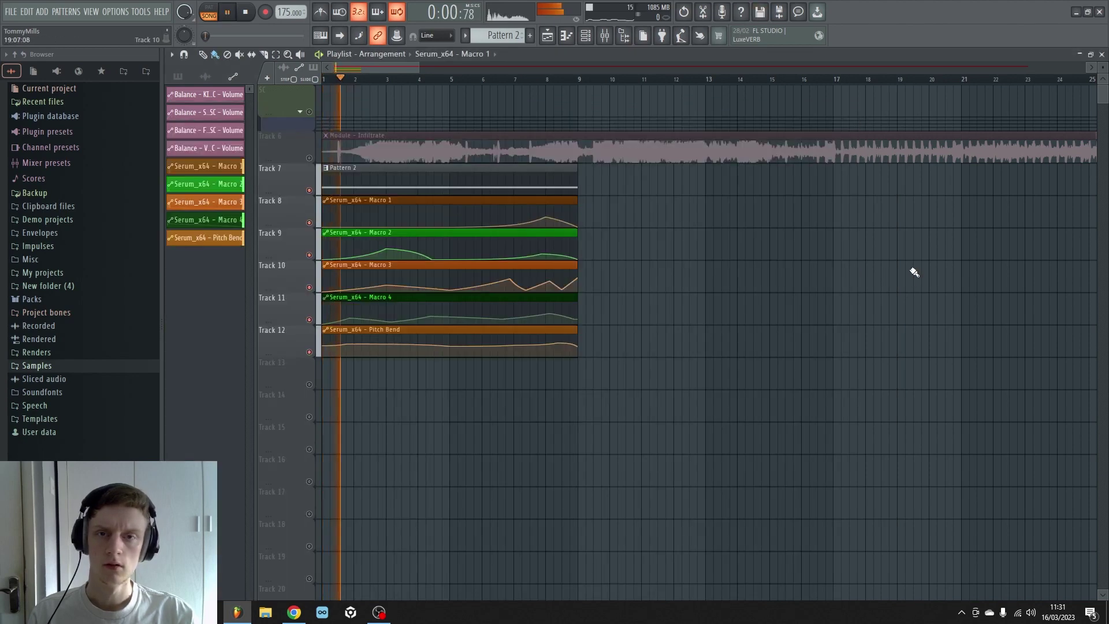
left_click(246, 12)
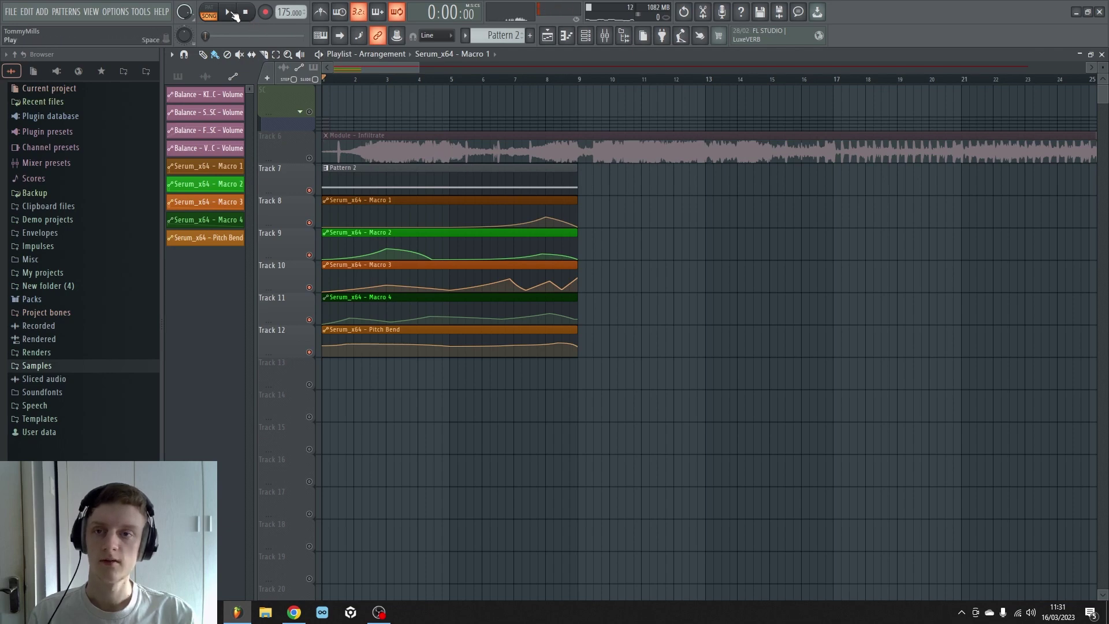
left_click(604, 35)
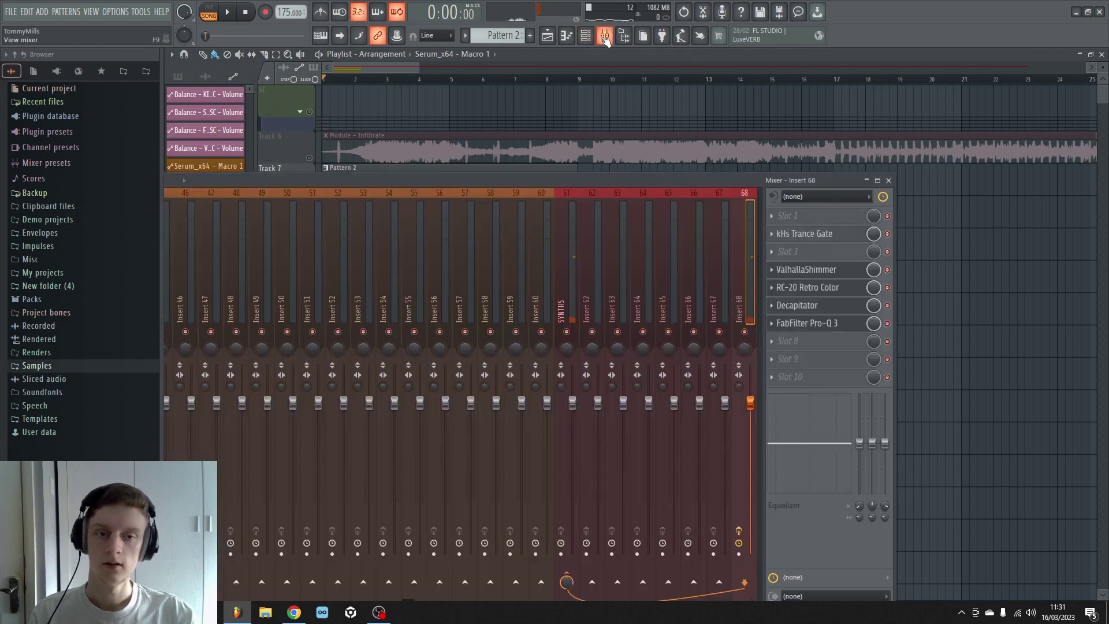
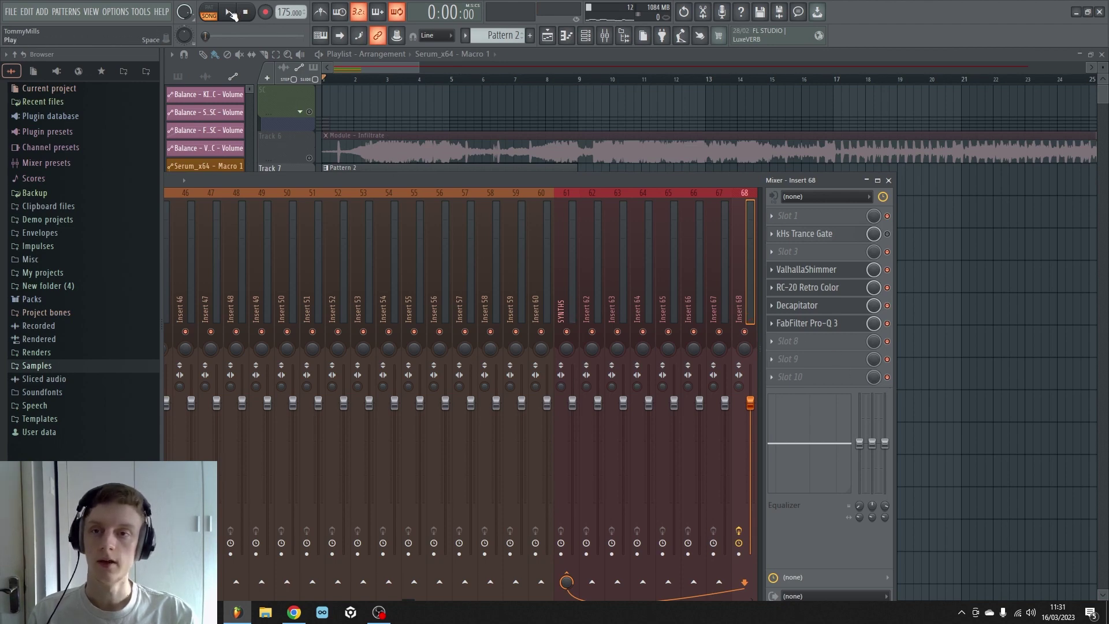
- Audition the intro from the start, stop playback, and close the mixer
left_click(230, 12)
left_click_drag(494, 185, 511, 340)
key("space")
key("F9")
- Consolidate Track 7 over the eight-bar time selection, rendering it to a 16Bit int stereo WAV with the remainder left as tail
key("ctrl+a")
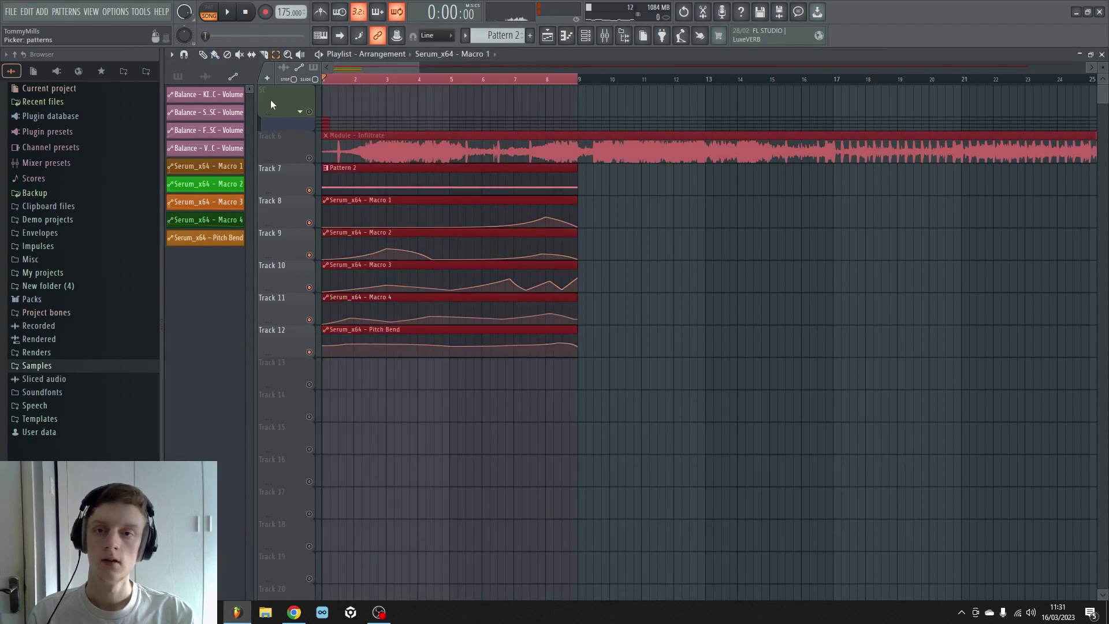
left_click(528, 176)
right_click(292, 185)
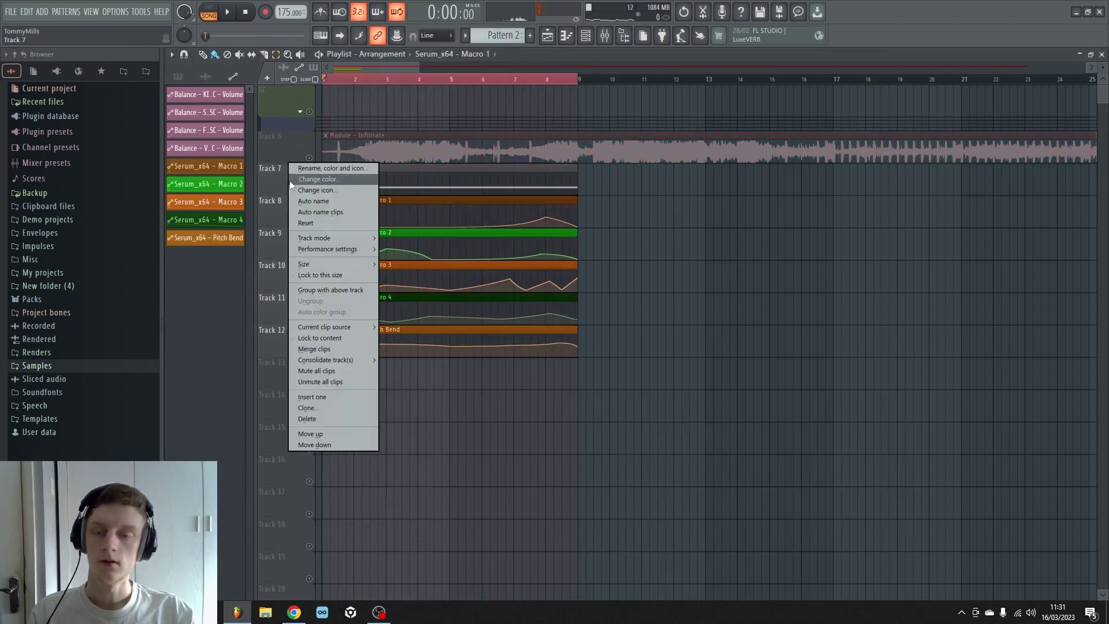
mouse_move(324, 355)
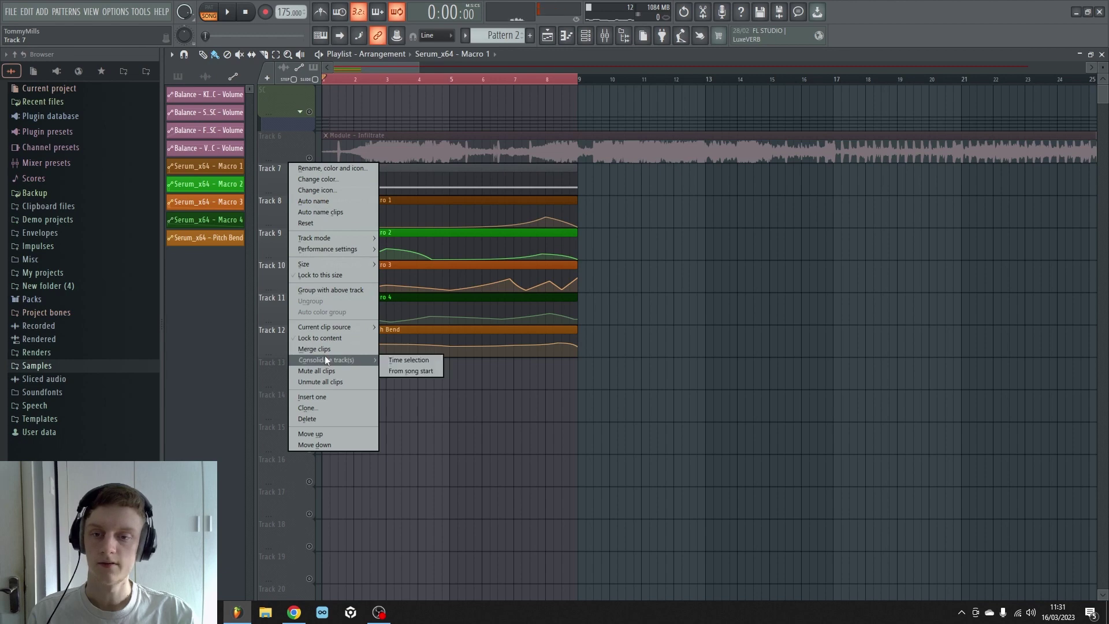
left_click(392, 361)
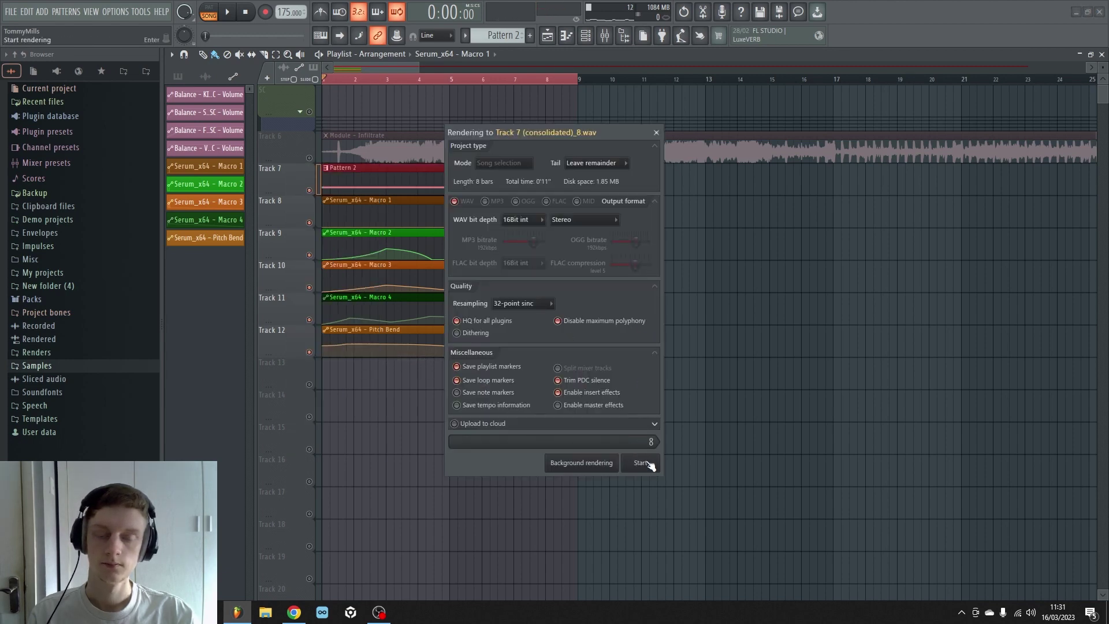
left_click(642, 463)
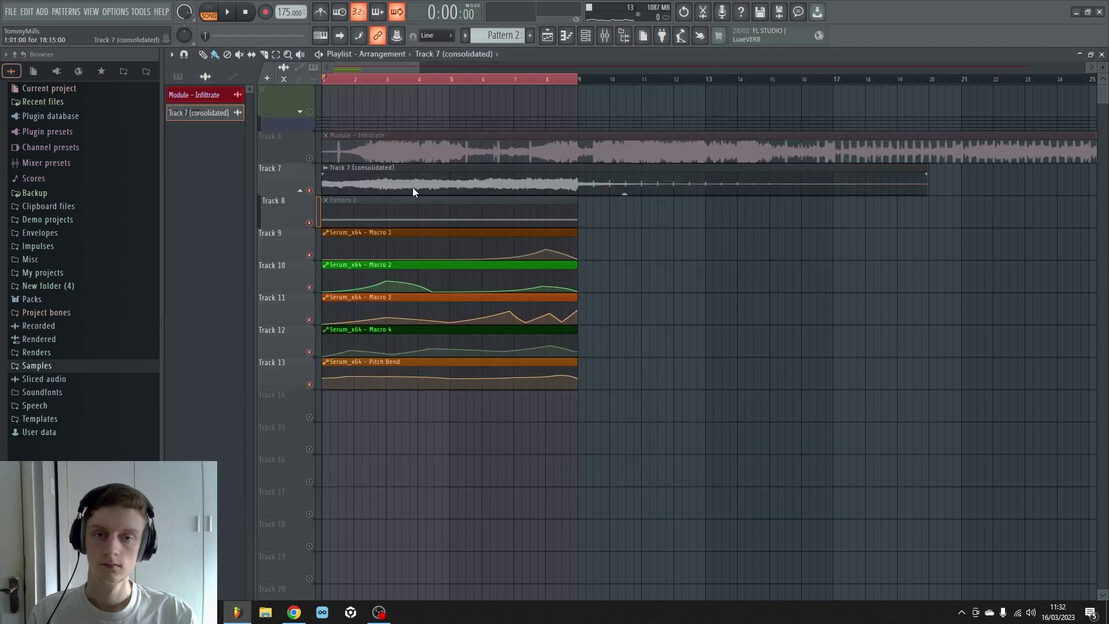
- Try reversing the consolidated Track 7 audio clip before trimming it, and switch the reversal back off
double_click(413, 192)
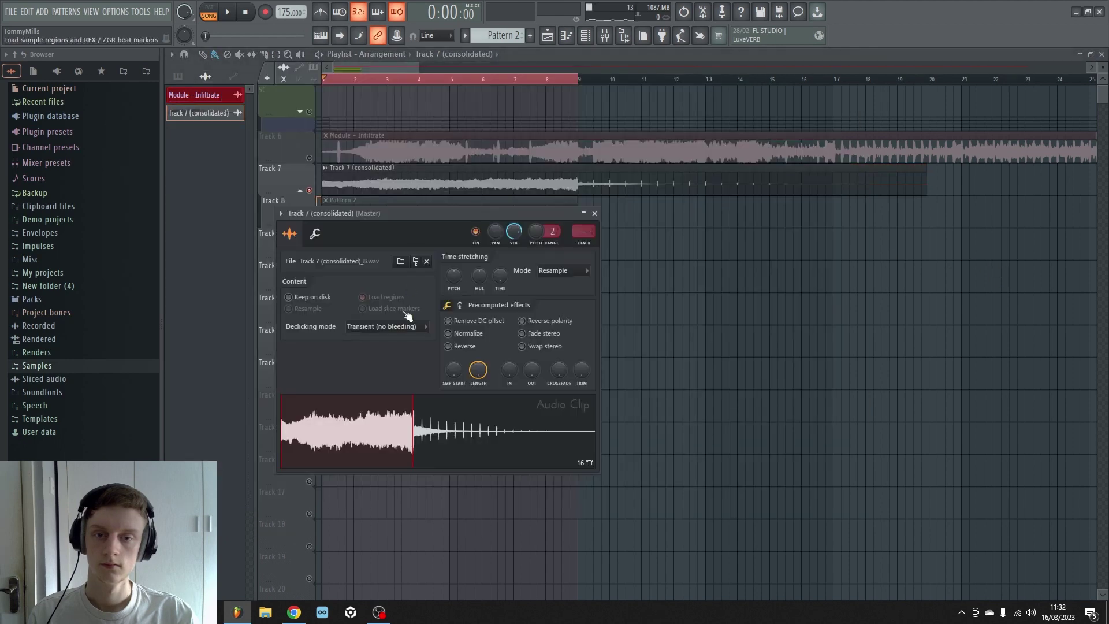
left_click(448, 346)
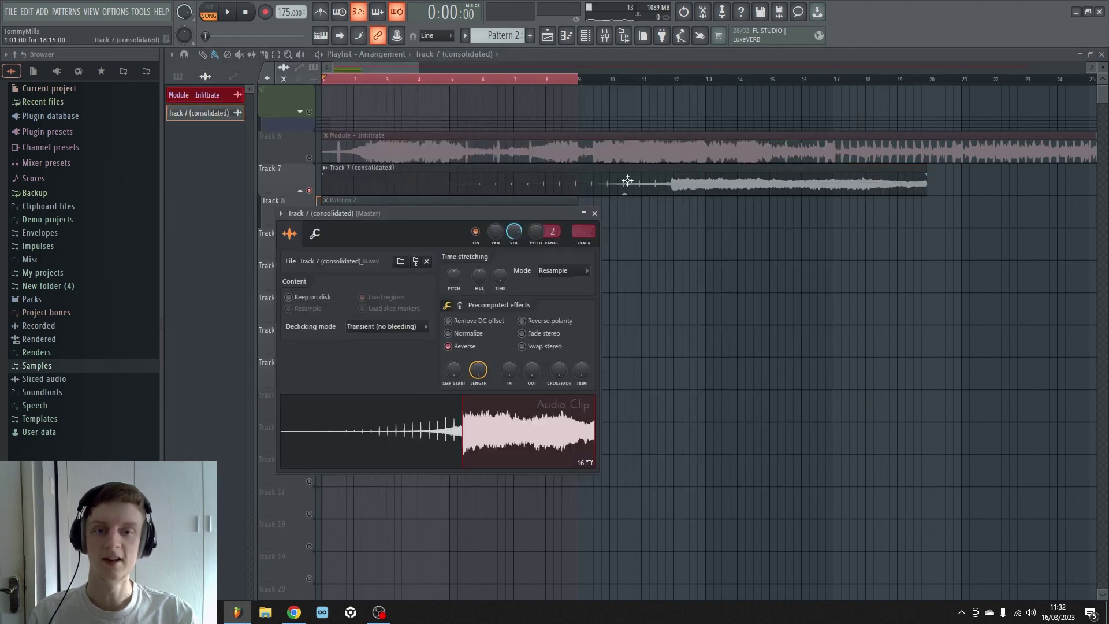
left_click(458, 352)
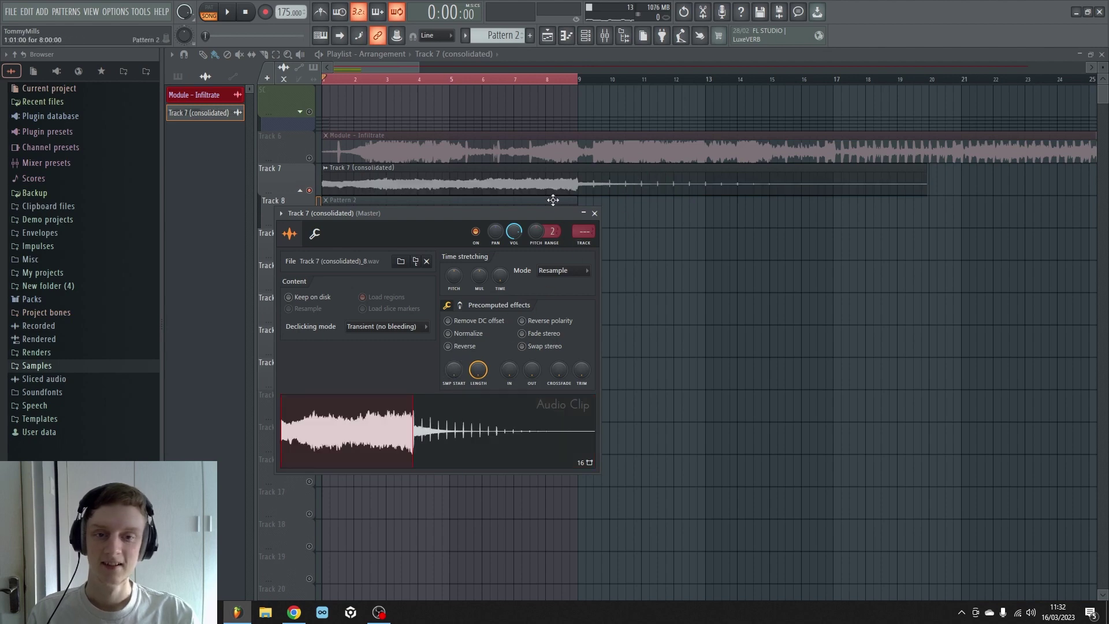
- Slice the consolidated clip at bar 9 and delete the tail after it
left_click(586, 200)
left_click_drag(581, 164, 580, 163)
key("b")
right_click(600, 179)
right_click(598, 208)
- Reverse the trimmed Track 7 clip and slip its audio so the reversed sound fills all eight bars
double_click(470, 168)
left_click(449, 346)
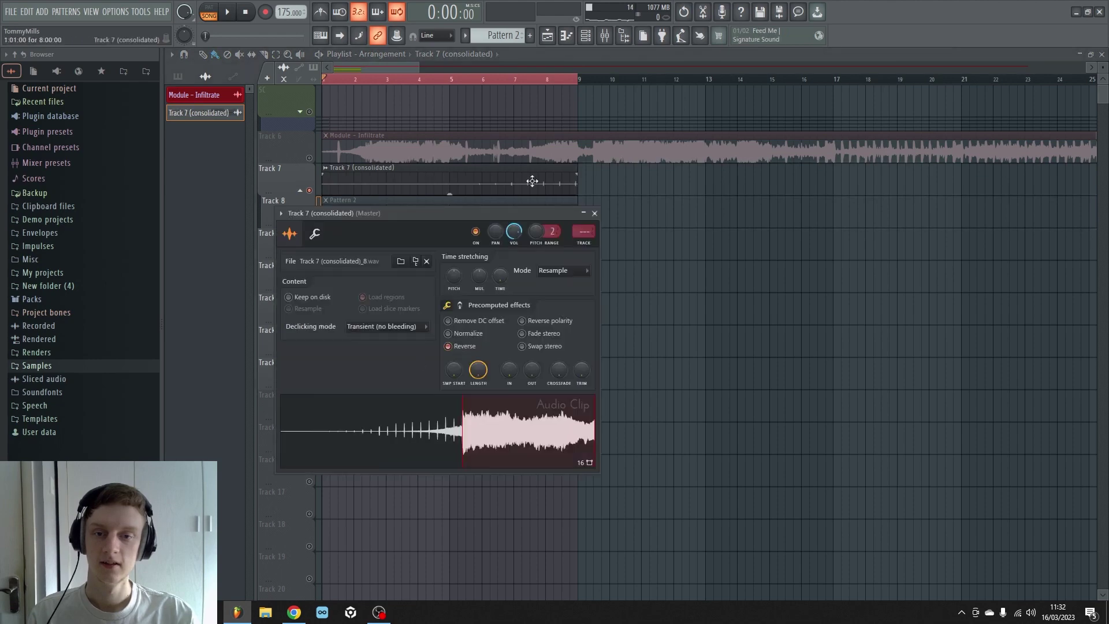
left_click(538, 178)
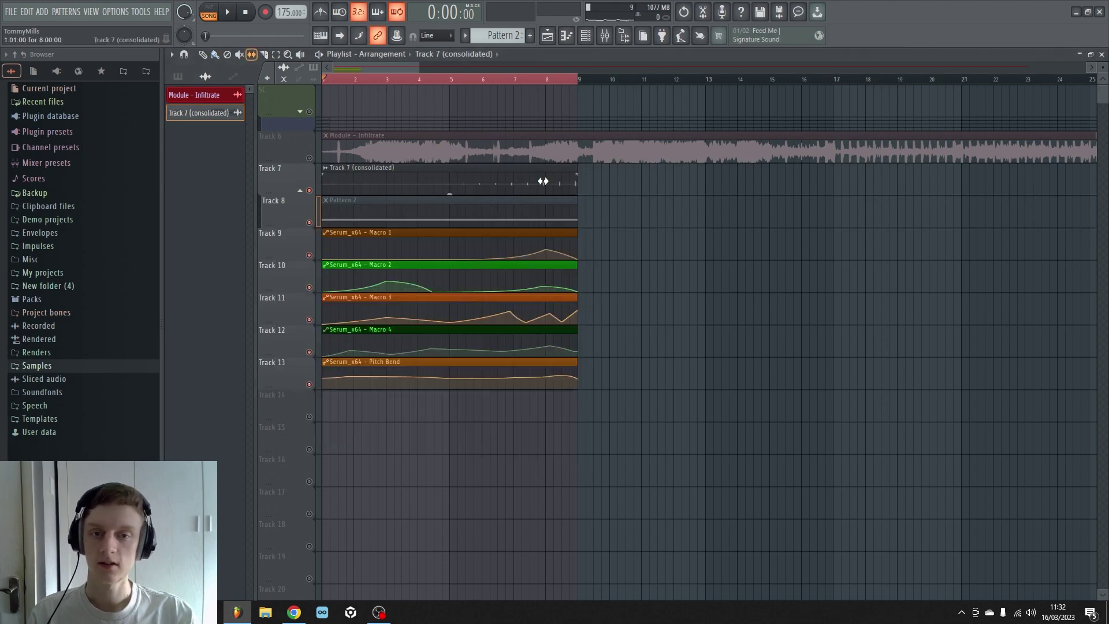
key("s")
left_click_drag(542, 181, 412, 191)
scroll(412, 191, "up", 5)
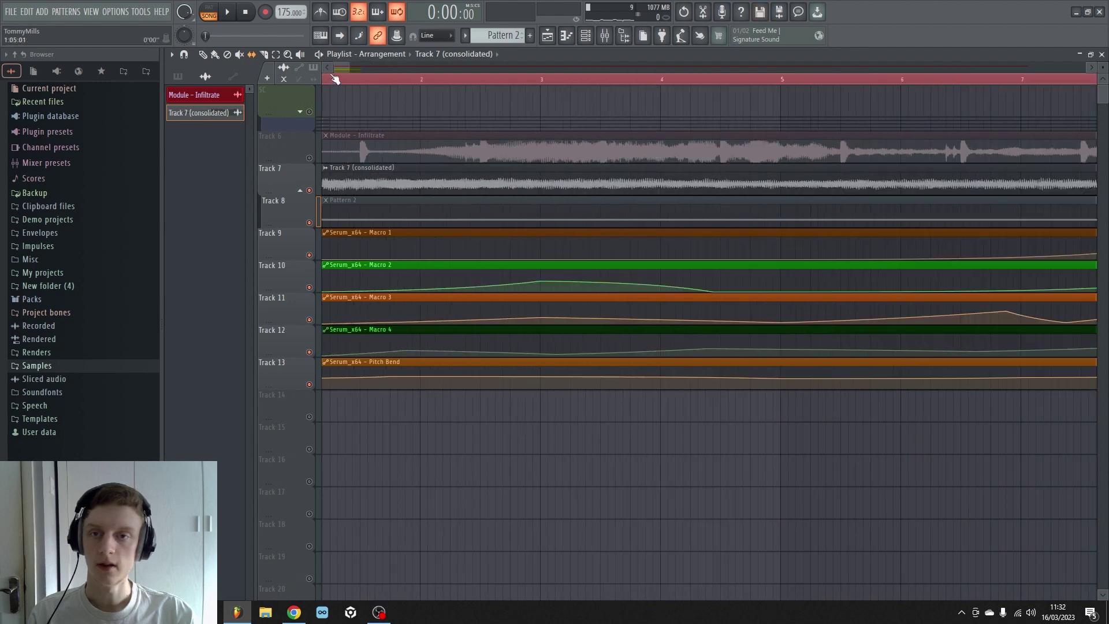
left_click_drag(398, 189, 363, 193)
scroll(367, 88, "down", 5)
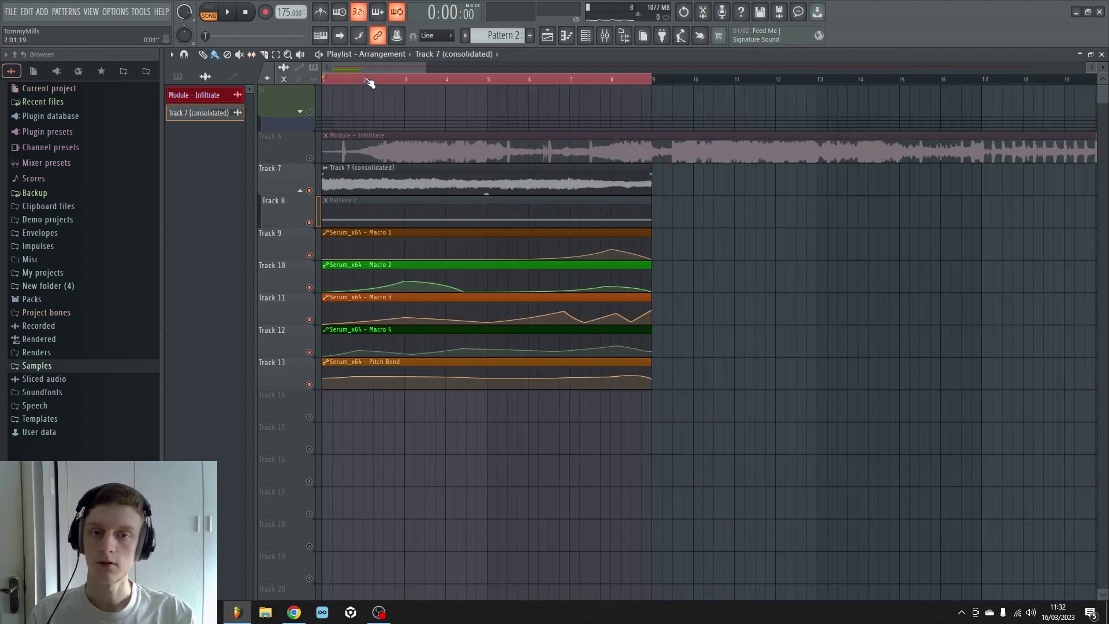
- Audition the reversed clip from the start and stop playback
key("space")
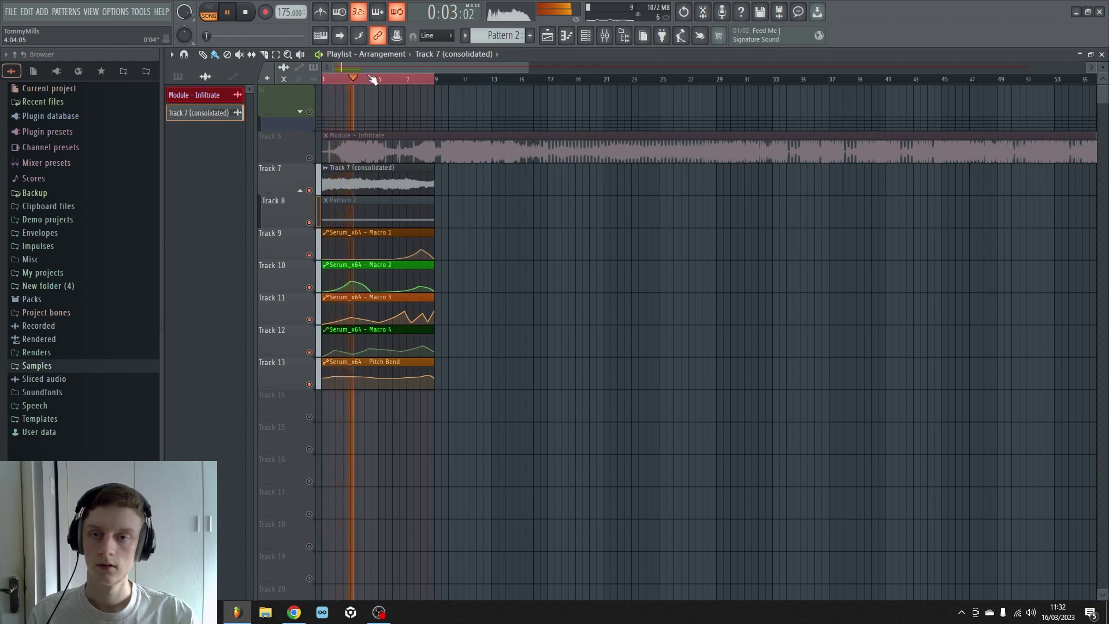
scroll(359, 82, "up", 2)
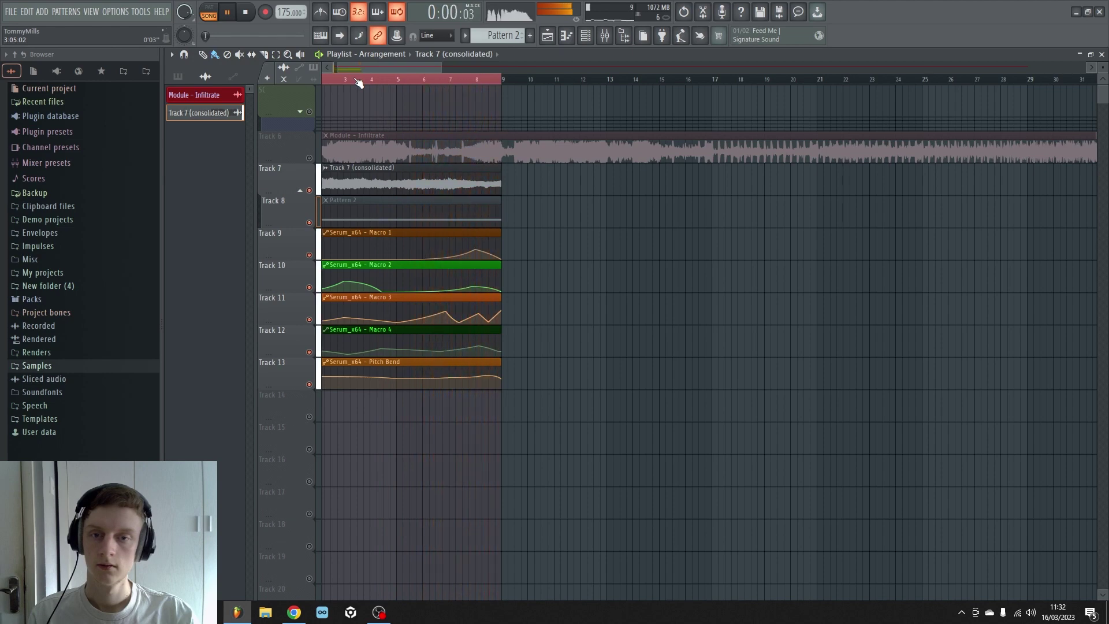
scroll(359, 81, "up", 3)
scroll(383, 79, "down", 5)
key("space")
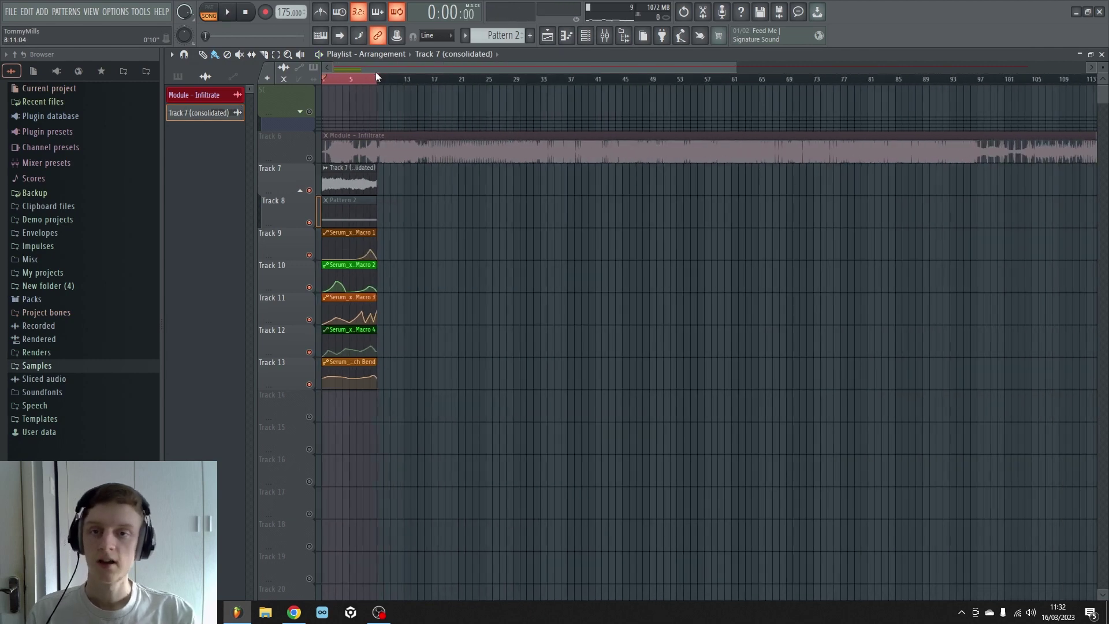
- Open the reversed clip's settings, try a Pogo effect of 98%, and play the result
double_click(376, 176)
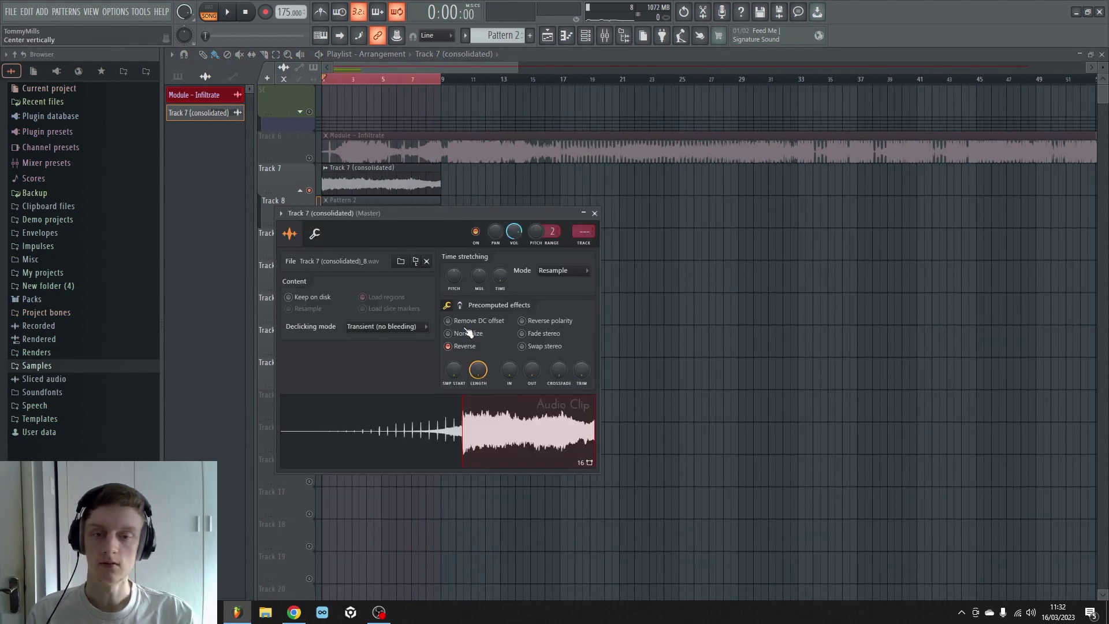
left_click_drag(400, 213, 622, 195)
left_click(681, 289)
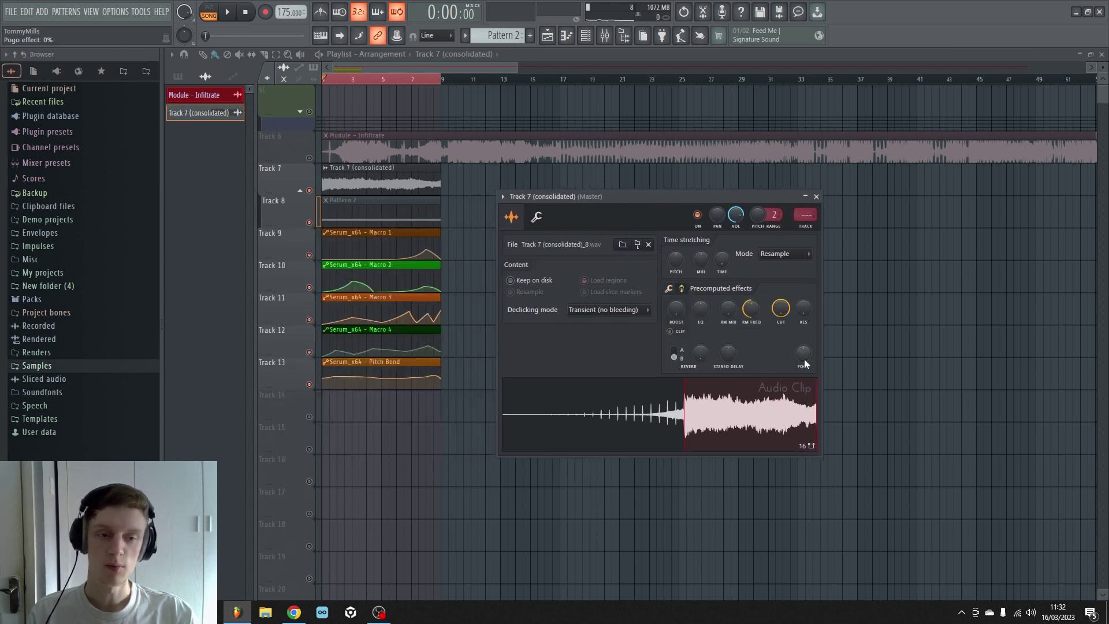
left_click_drag(805, 362, 805, 323)
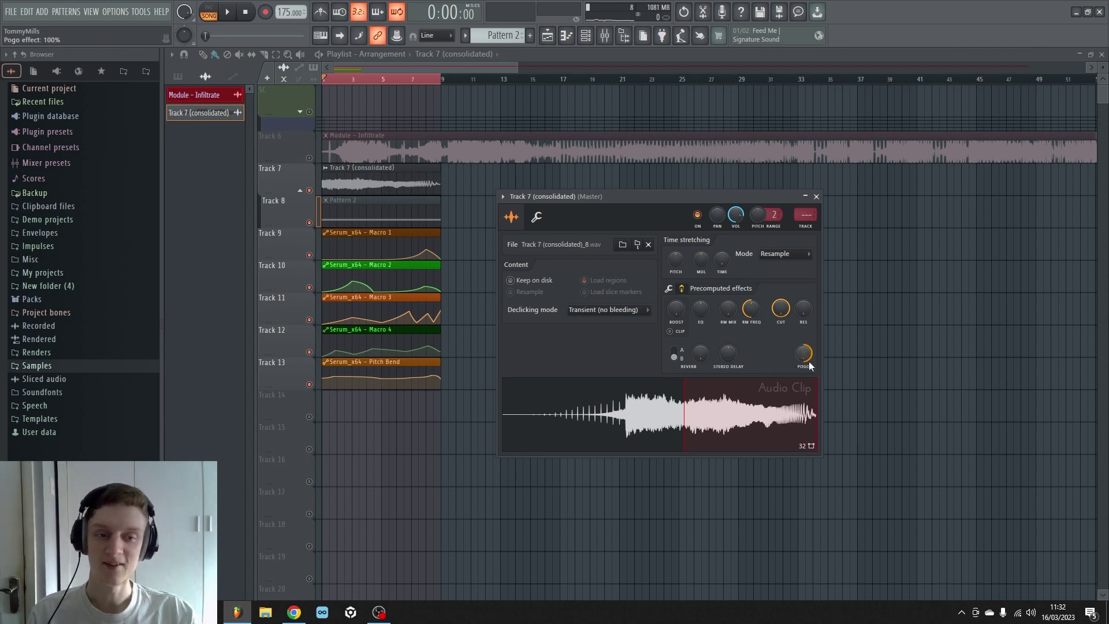
left_click_drag(800, 355, 800, 360)
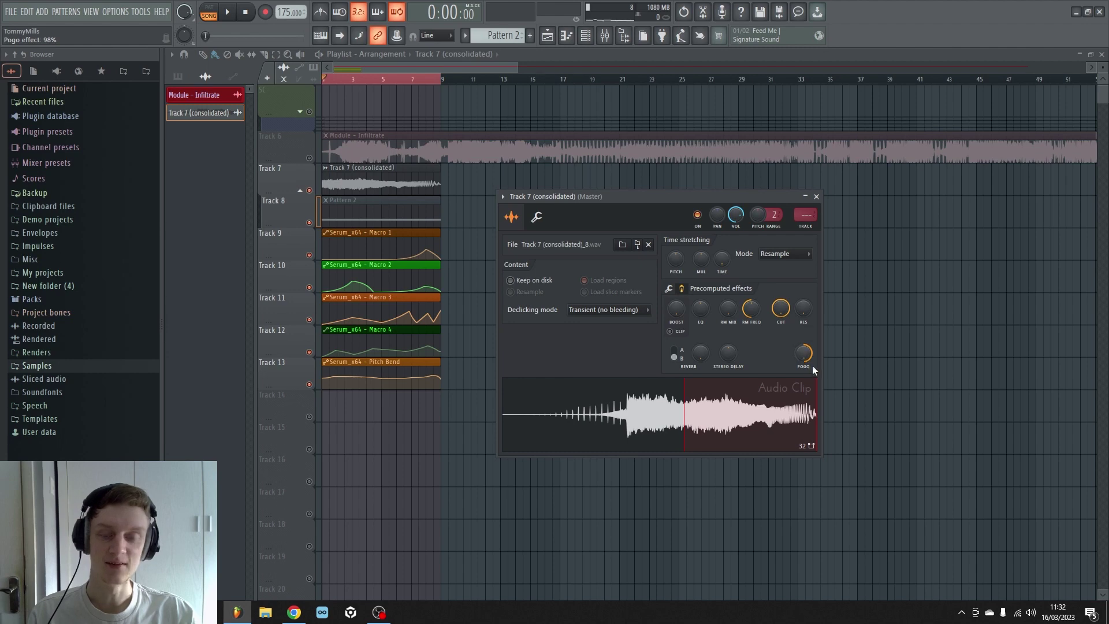
key("space")
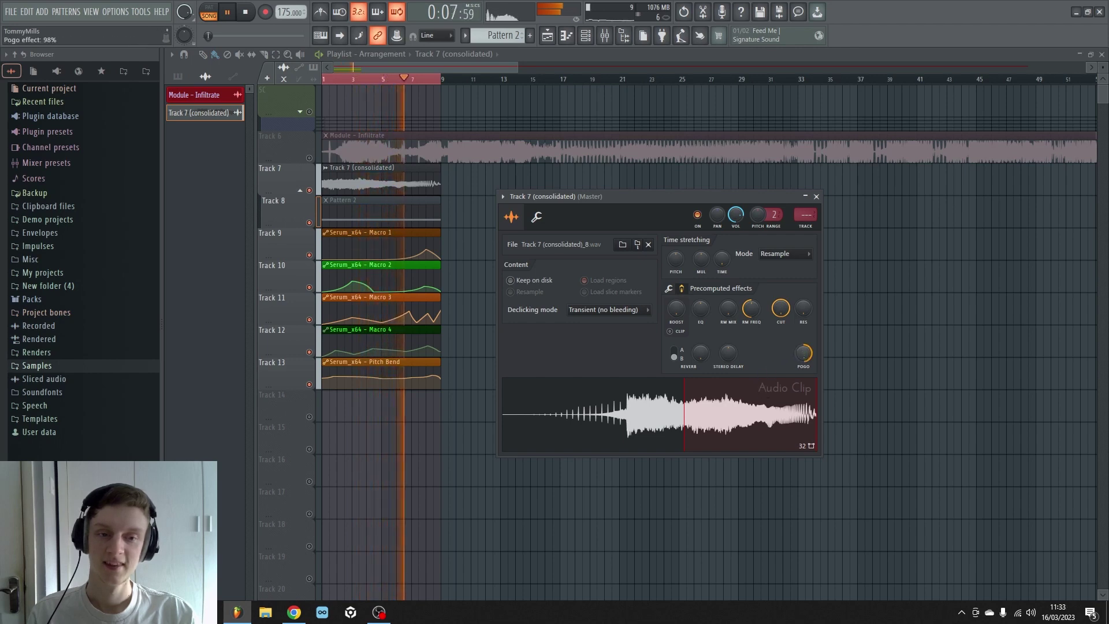
- Lower the clip's Pogo effect to 42% during playback, check its other precomputed effects, and stop playback
mouse_move(803, 353)
left_mouse_down()
mouse_move(803, 364)
mouse_move(801, 352)
left_mouse_up()
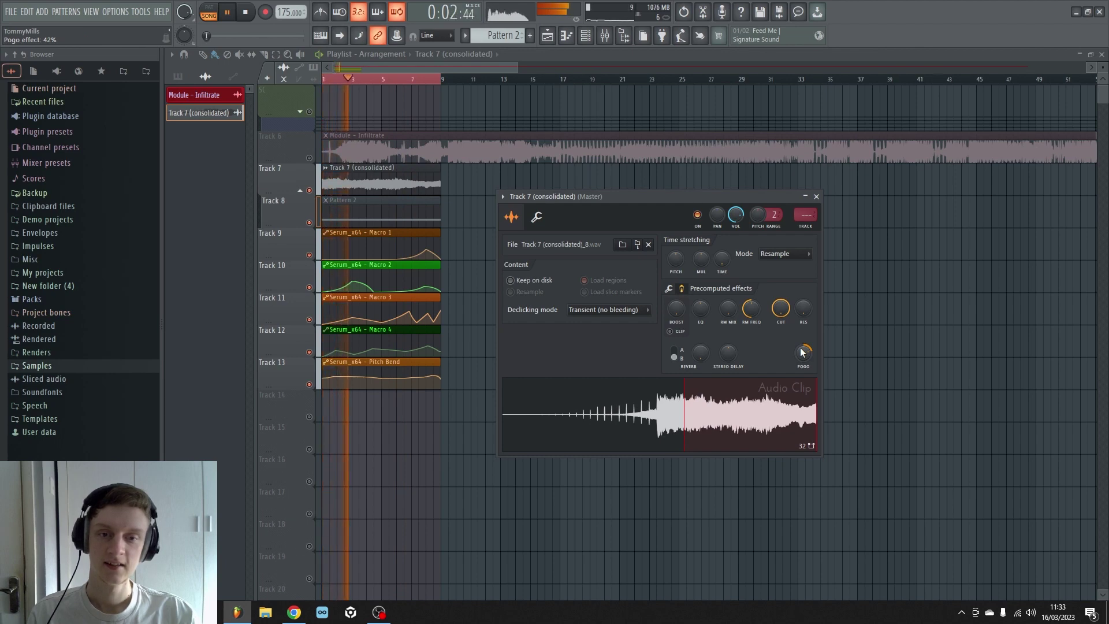
left_click(669, 289)
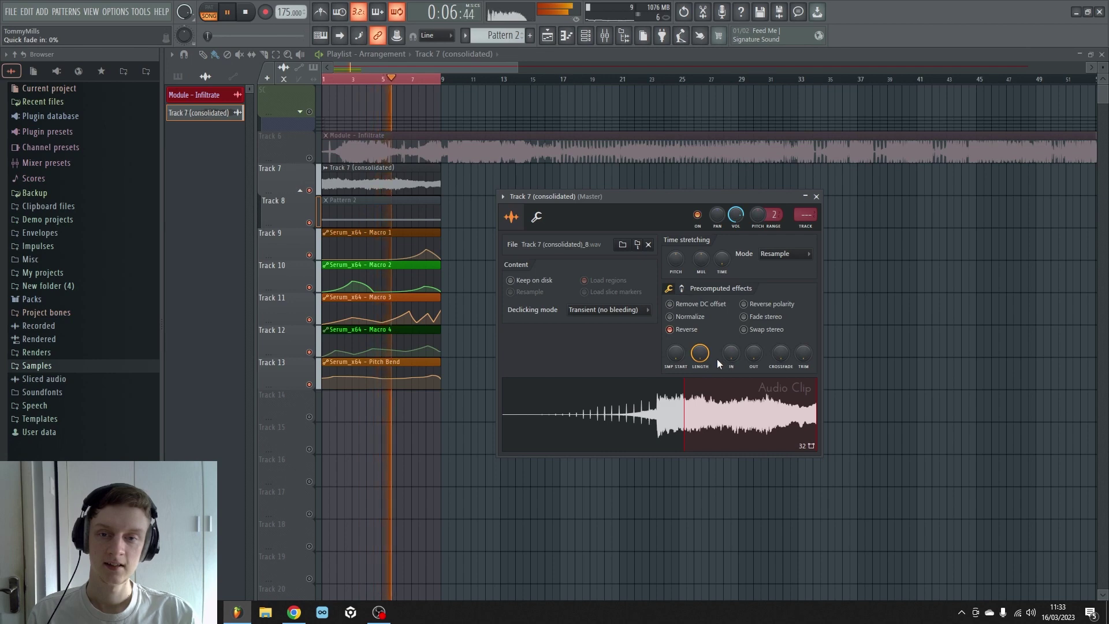
left_click(681, 288)
key("space")
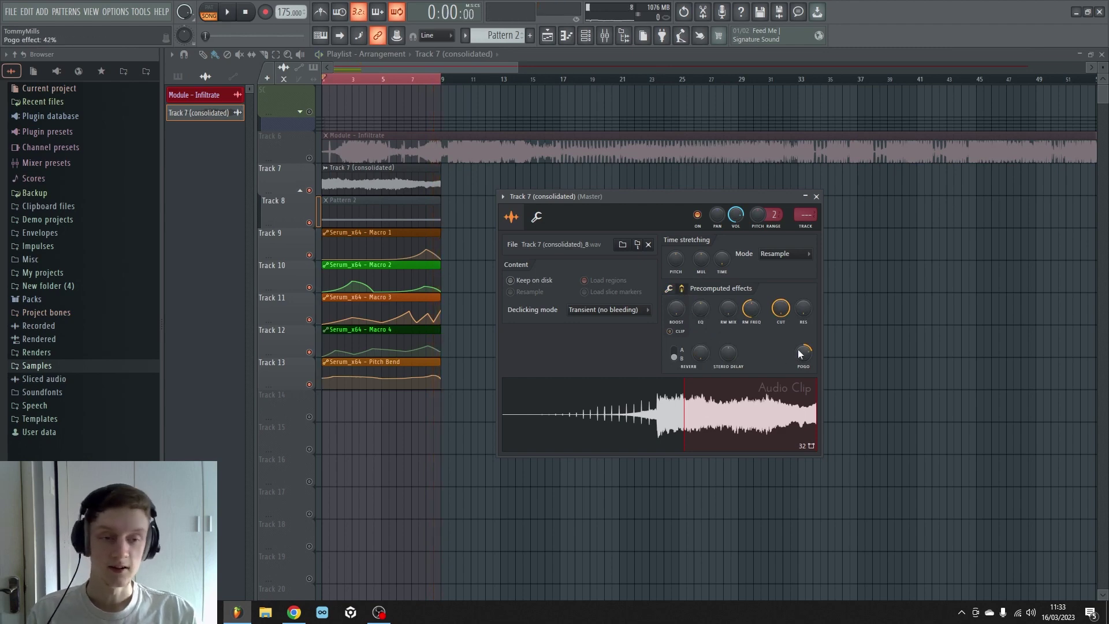
- Try a negative Pogo effect on the clip, audition it, and reset the effect to its default
left_click_drag(810, 356, 810, 427)
key("space")
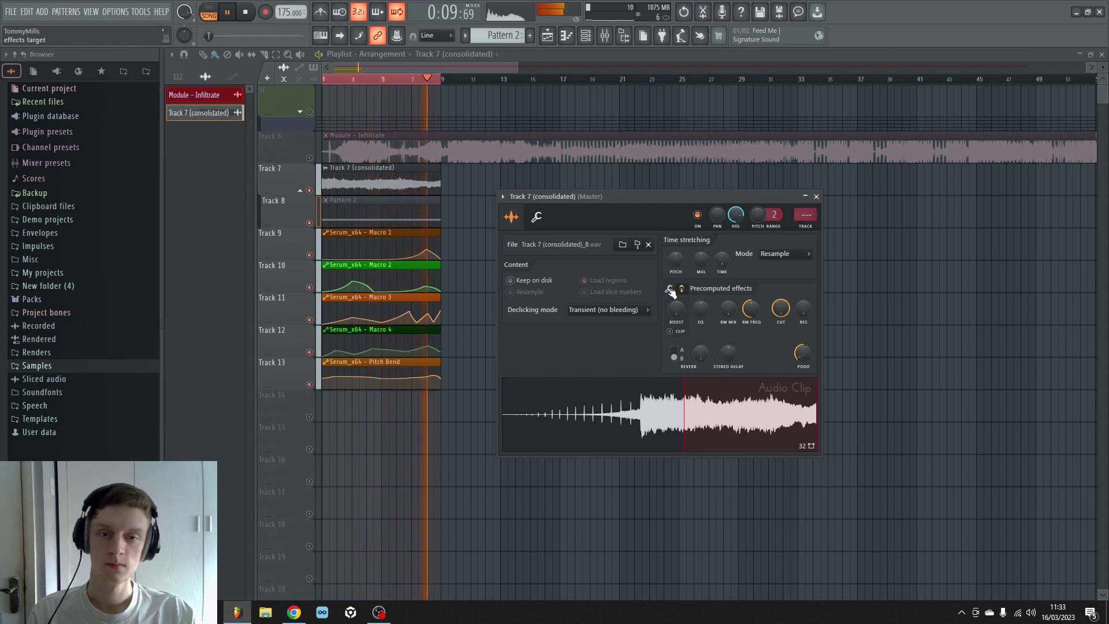
key("space")
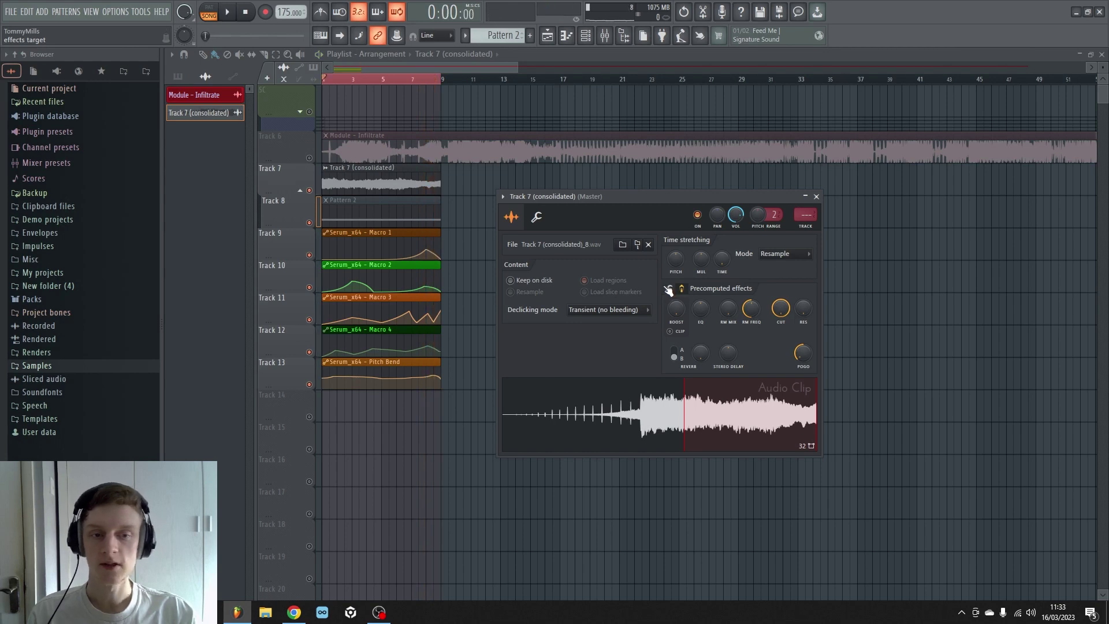
right_click(801, 350)
left_click(809, 358)
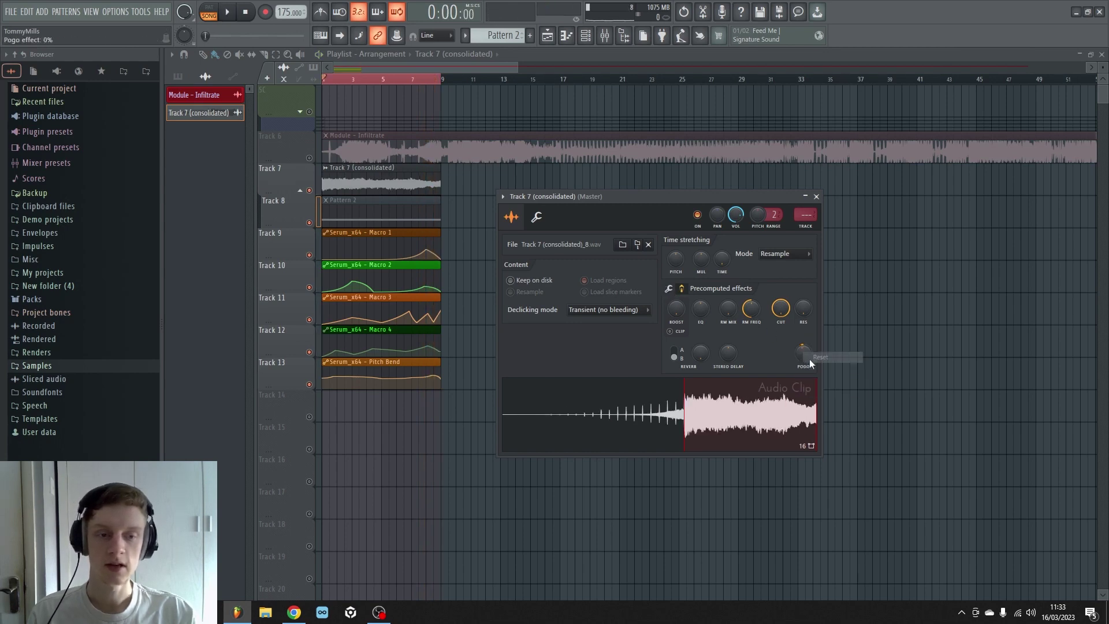
- Normalize the reversed clip, add quick fades in and out, and audition it
left_click(669, 289)
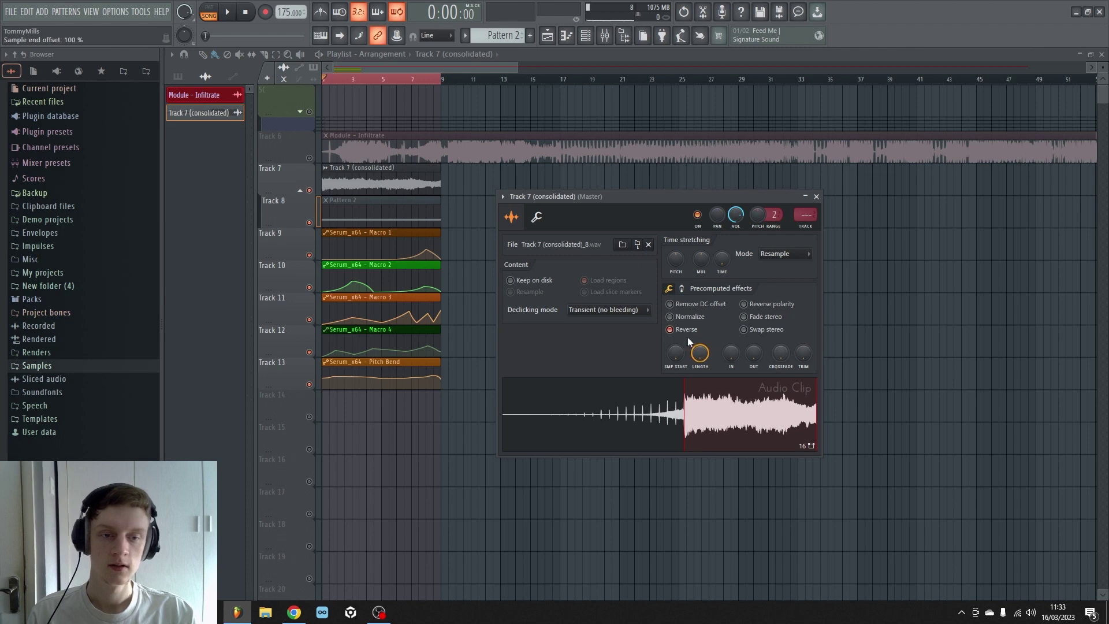
left_click(670, 317)
left_click_drag(734, 355, 754, 344)
key("space")
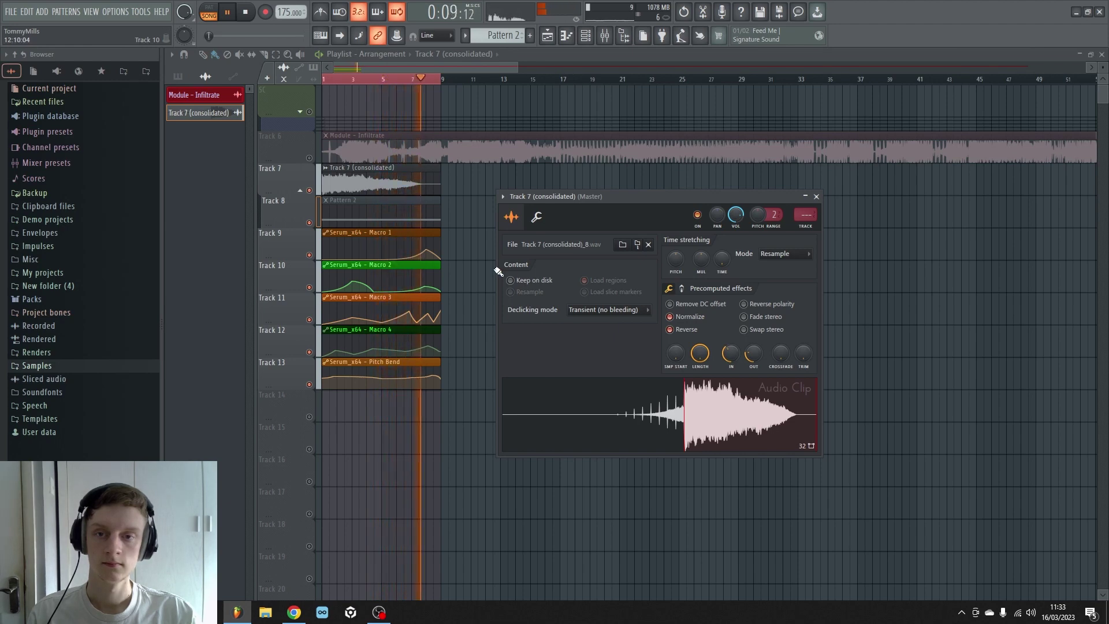
key("space")
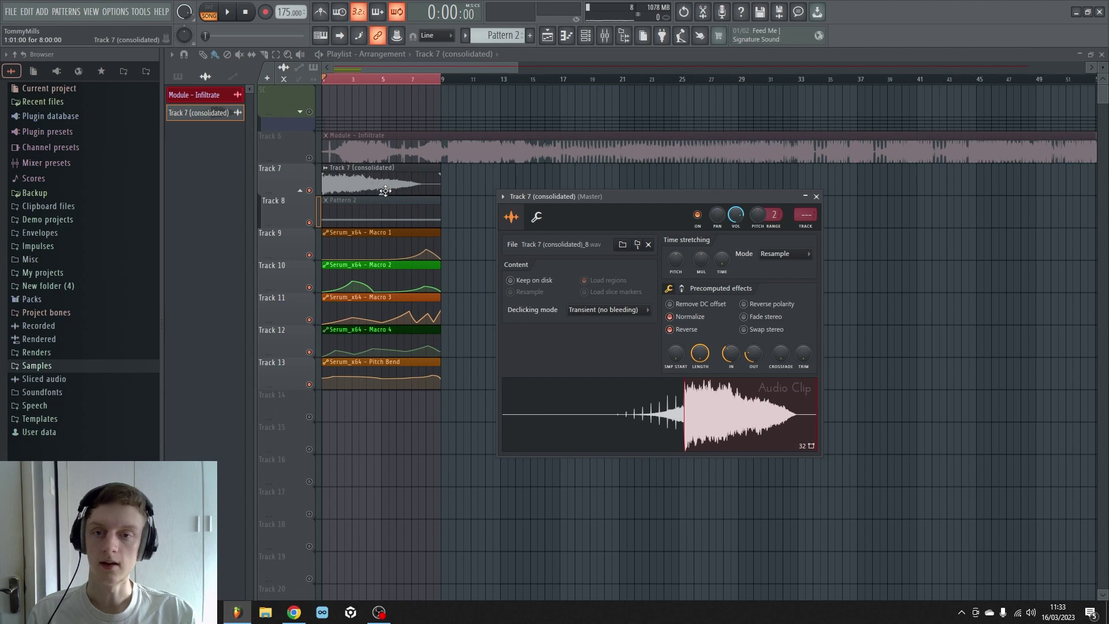
- Cut the reversed clip down to its first four bars, lengthen its quick fade-out, and audition it
double_click(351, 169)
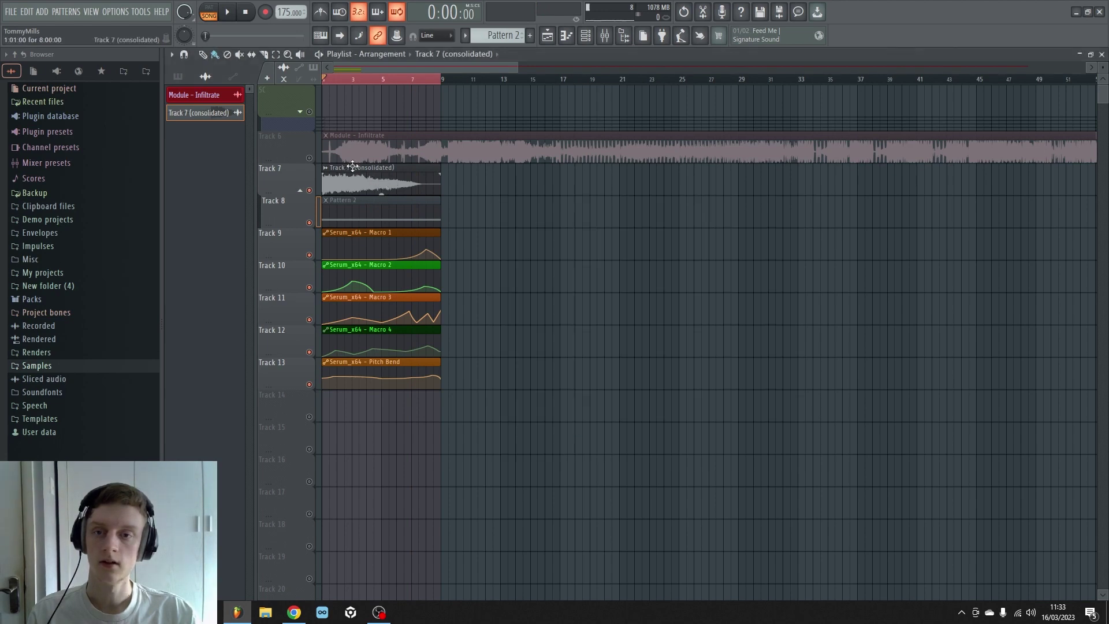
right_click(396, 170)
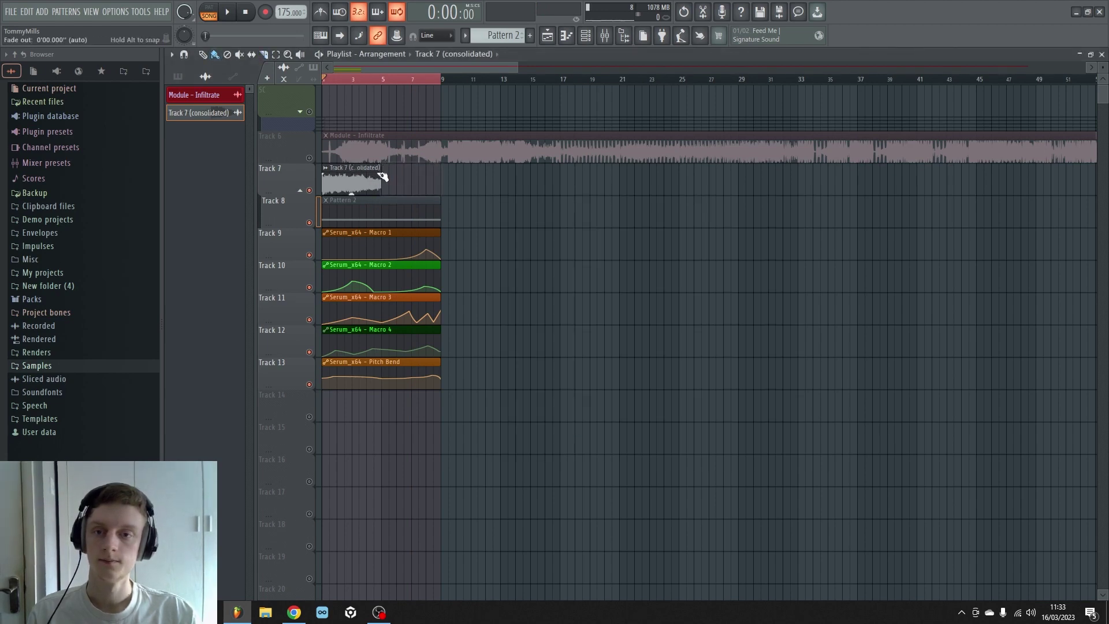
double_click(358, 169)
left_click_drag(753, 354, 754, 346)
key("space")
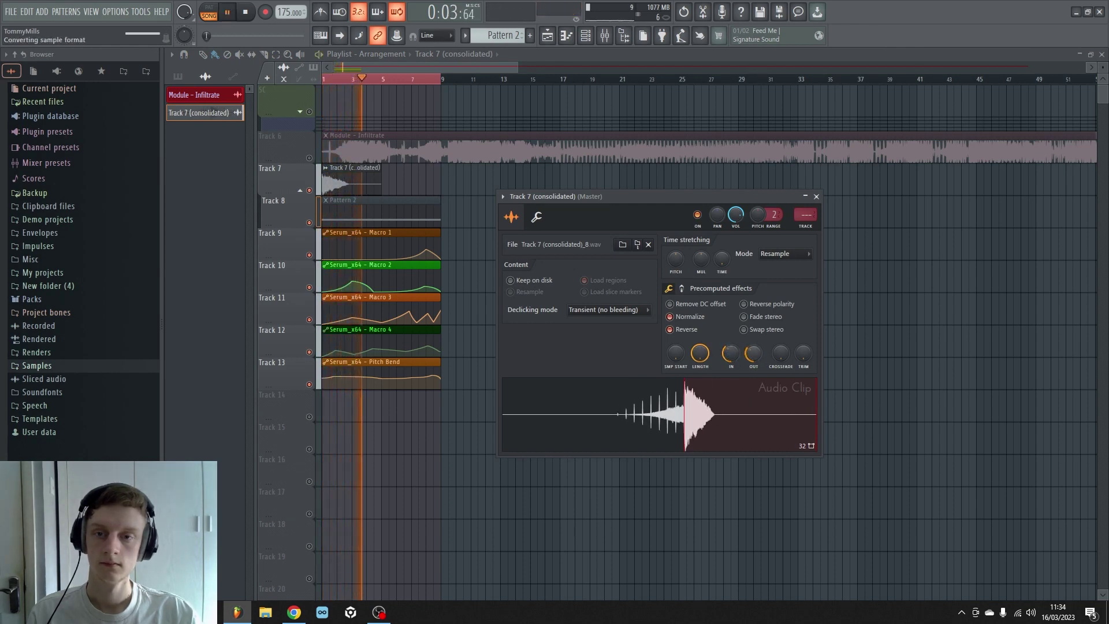
key("space")
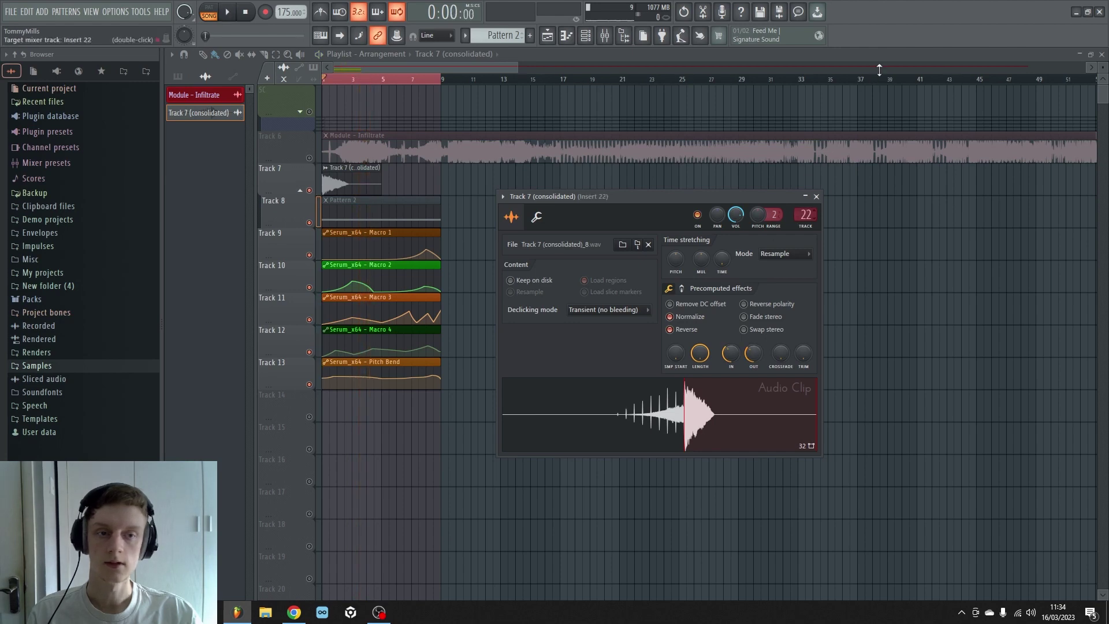
- Route the reversed clip to mixer insert 65 and load ValhallaVintageVerb into that insert's slot 3
left_click(624, 39)
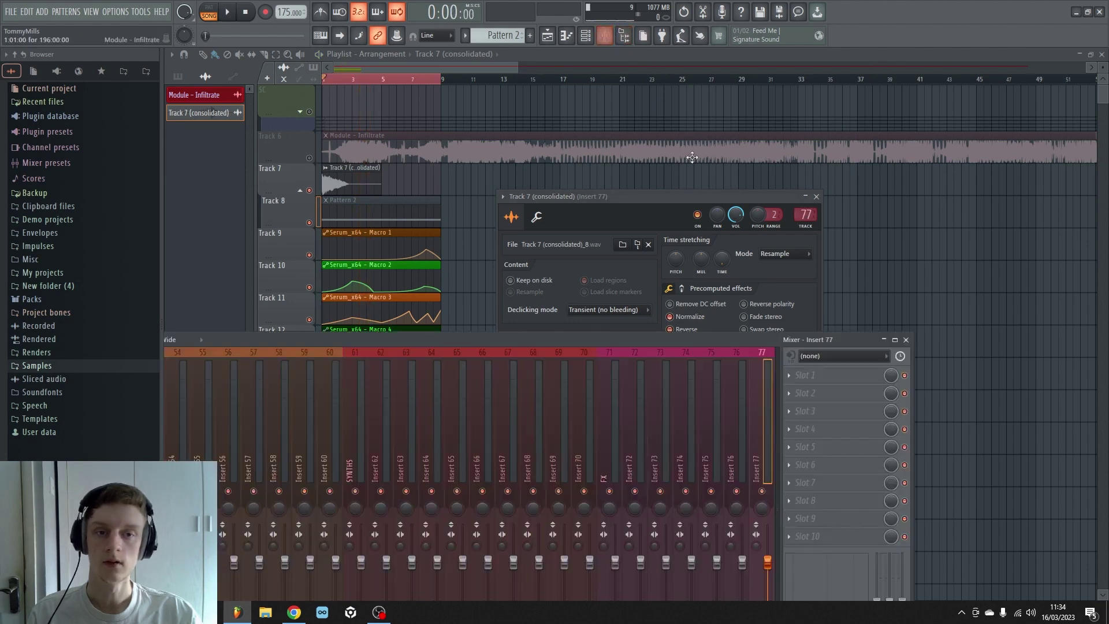
scroll(804, 217, "down", 12)
left_click(809, 411)
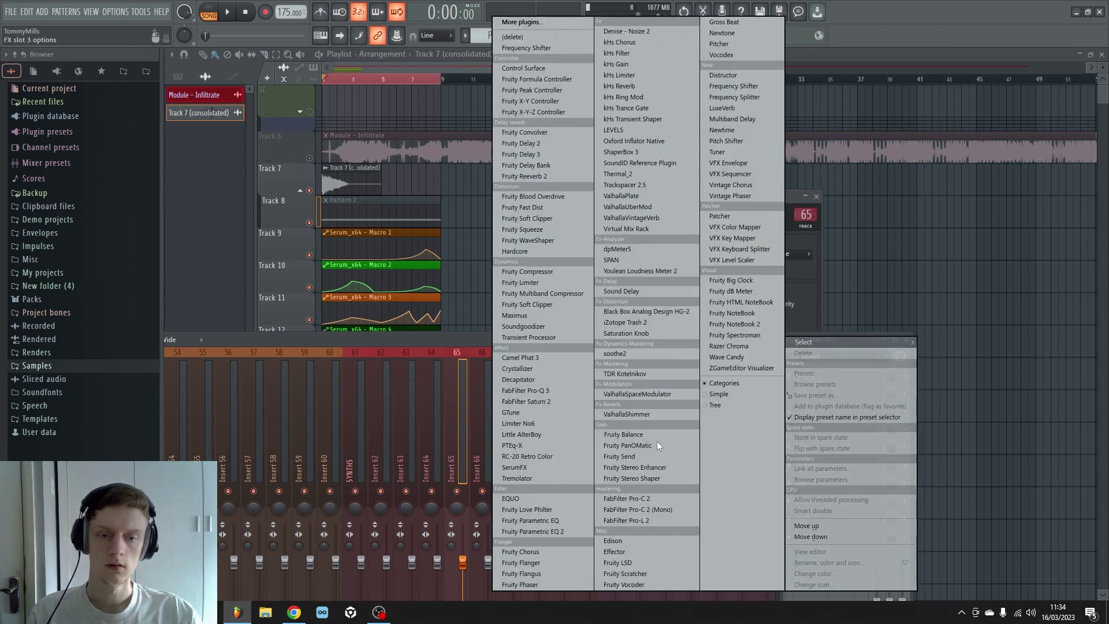
left_click(631, 217)
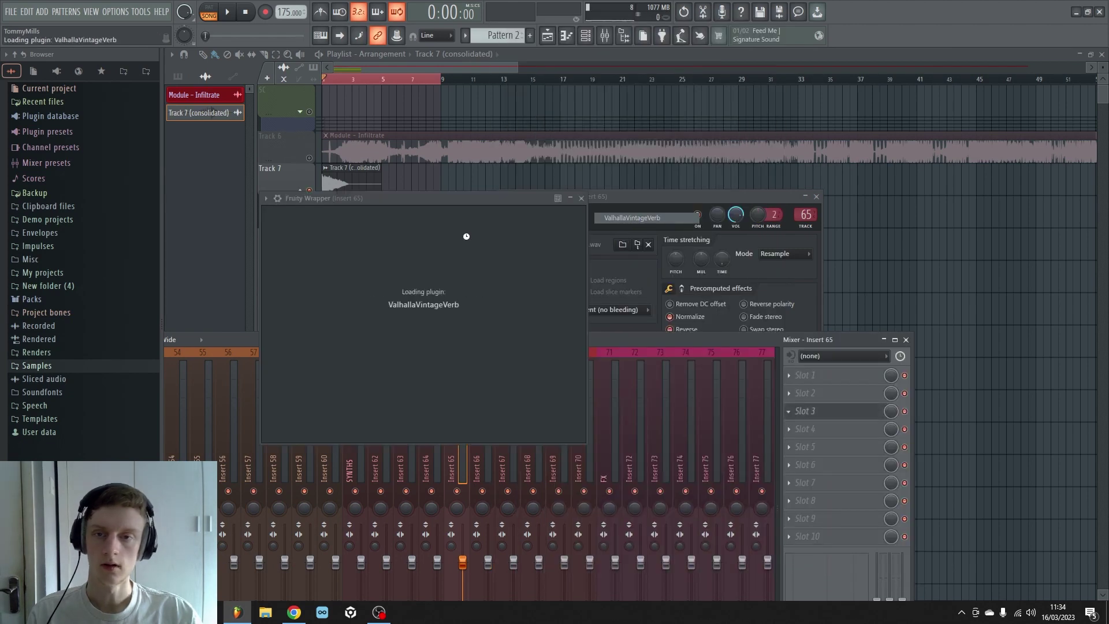
- Set the reverb to 1.08 s decay, 56.8% mix and a 270 Hz low cut, and audition it
left_click_drag(399, 201, 524, 175)
left_click_drag(491, 255, 485, 295)
left_click_drag(403, 263, 407, 349)
left_click_drag(887, 347, 890, 323)
left_click(229, 12)
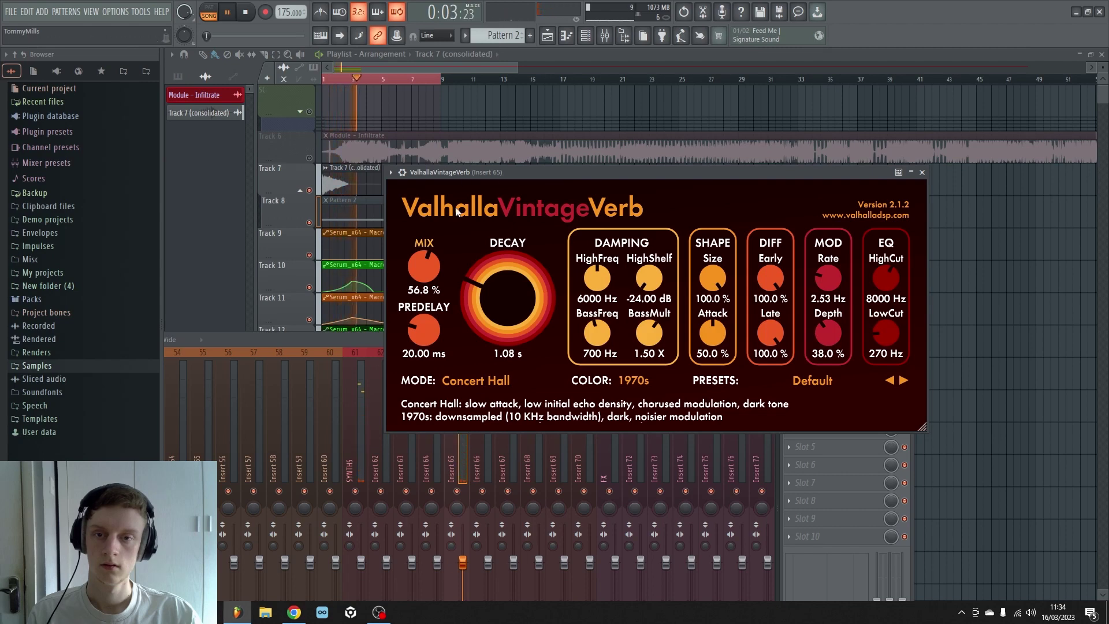
- Stop playback, shorten the reversed clip to two bars, and repeat it along Track 7 to fill the first eight bars
left_click(407, 136)
key("space")
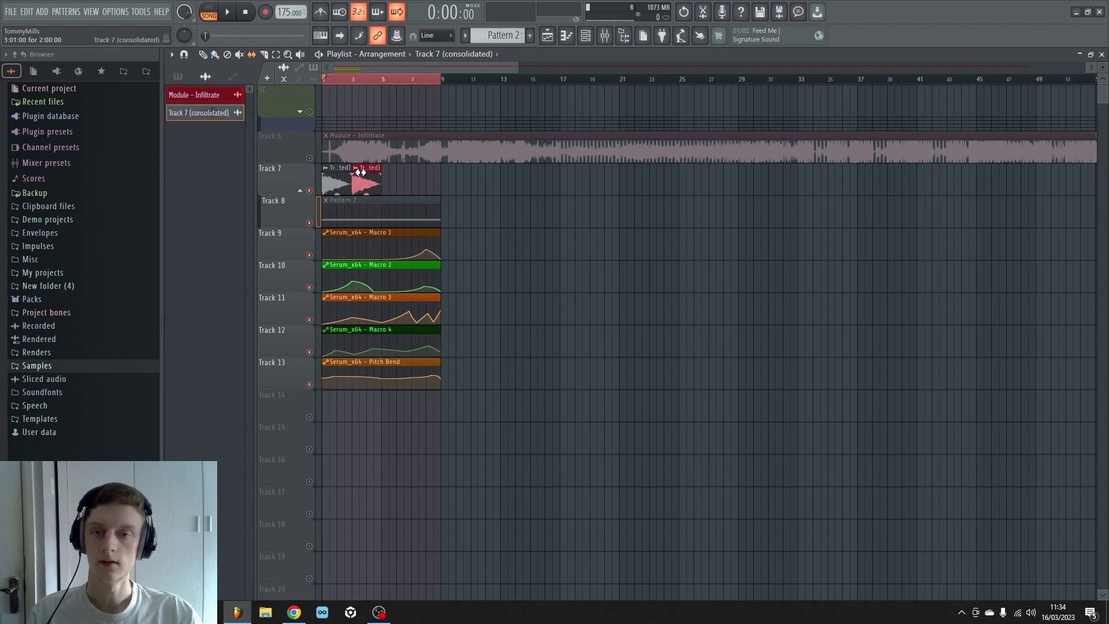
key("ctrl+b")
key("ctrl+b")
- Play the repeated reversed clips, check their levels in the mixer, and stop playback
key("space")
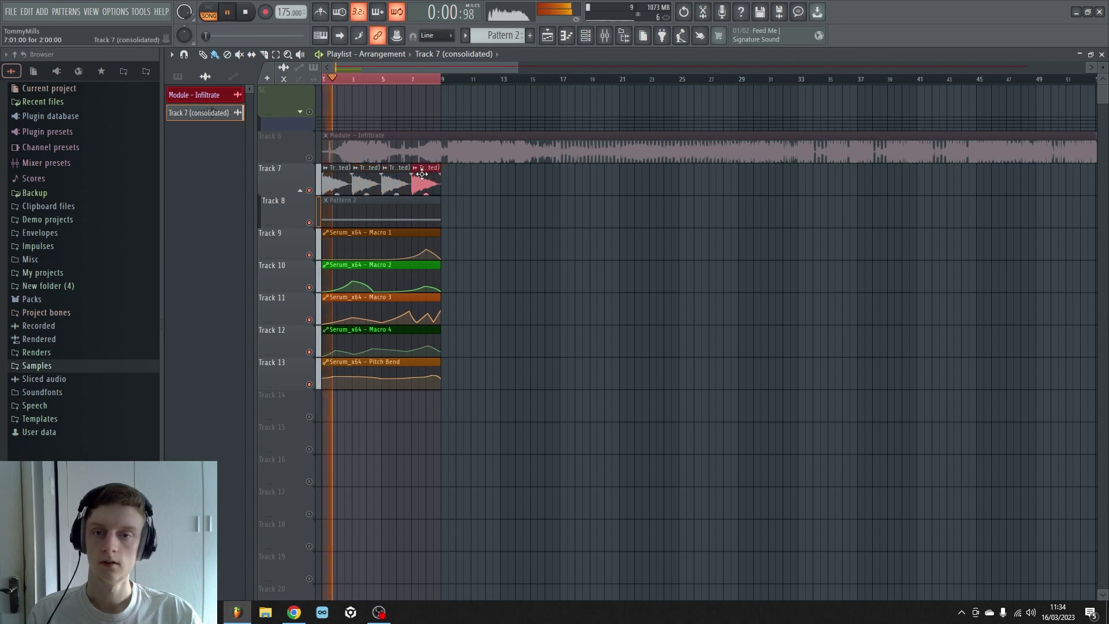
scroll(335, 79, "up", 4)
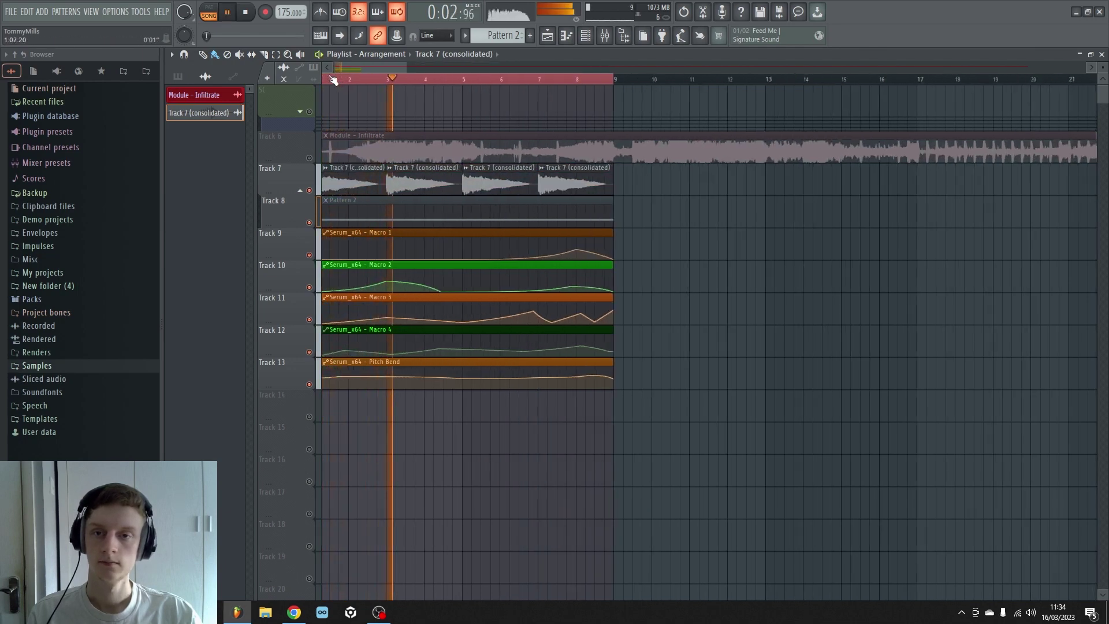
left_click(605, 36)
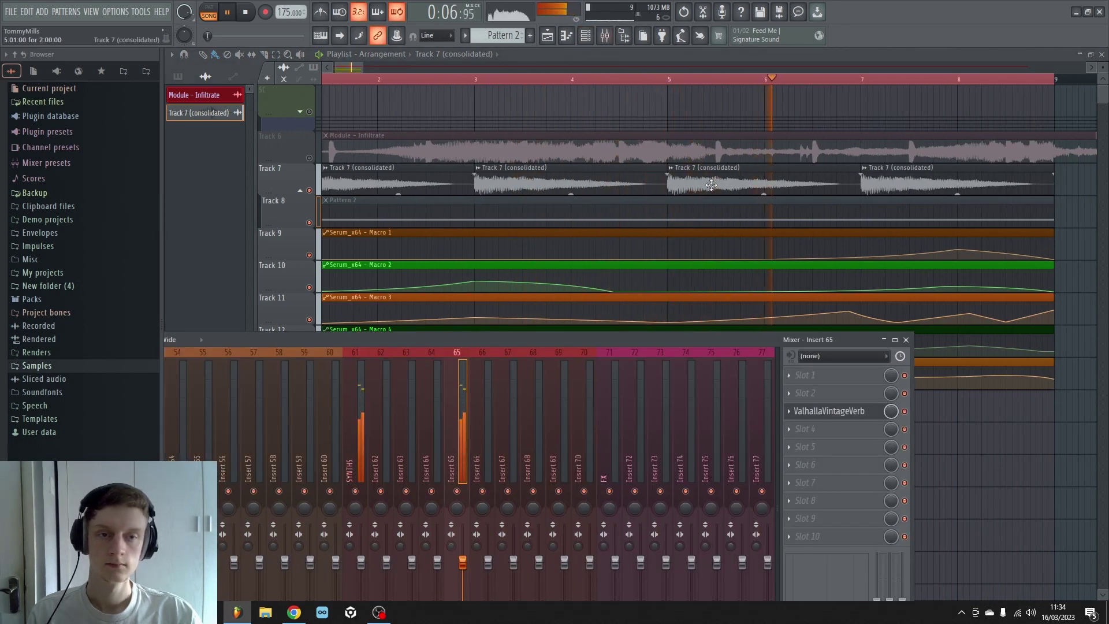
scroll(673, 80, "down", 6)
key("space")
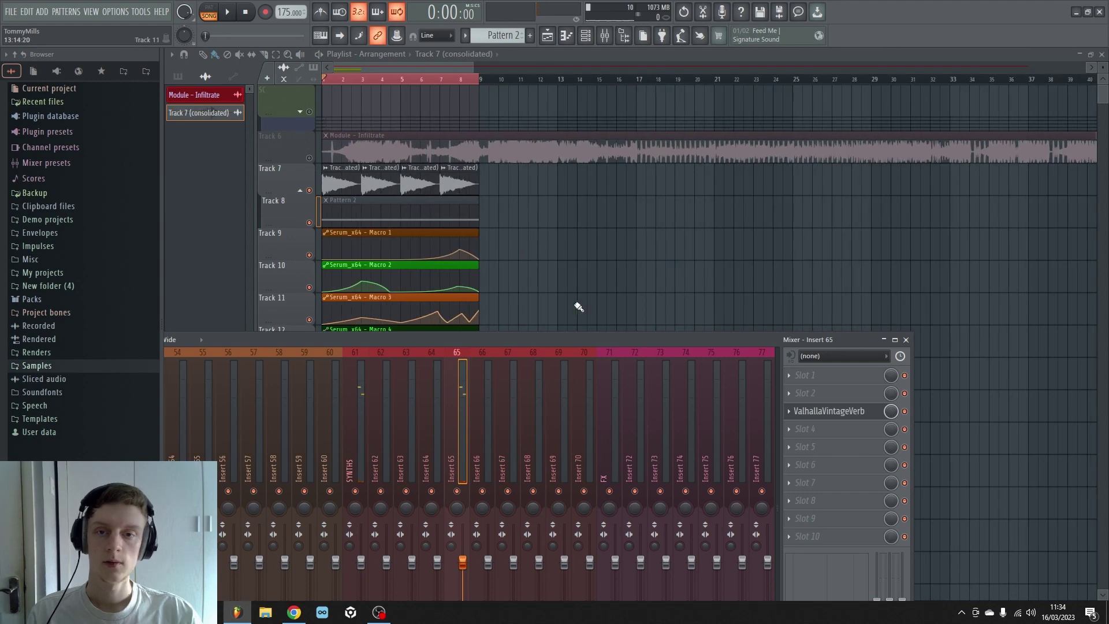
key("F9")
- Solo Track 7, and re-enable Tracks 8 to 13
right_click(309, 191)
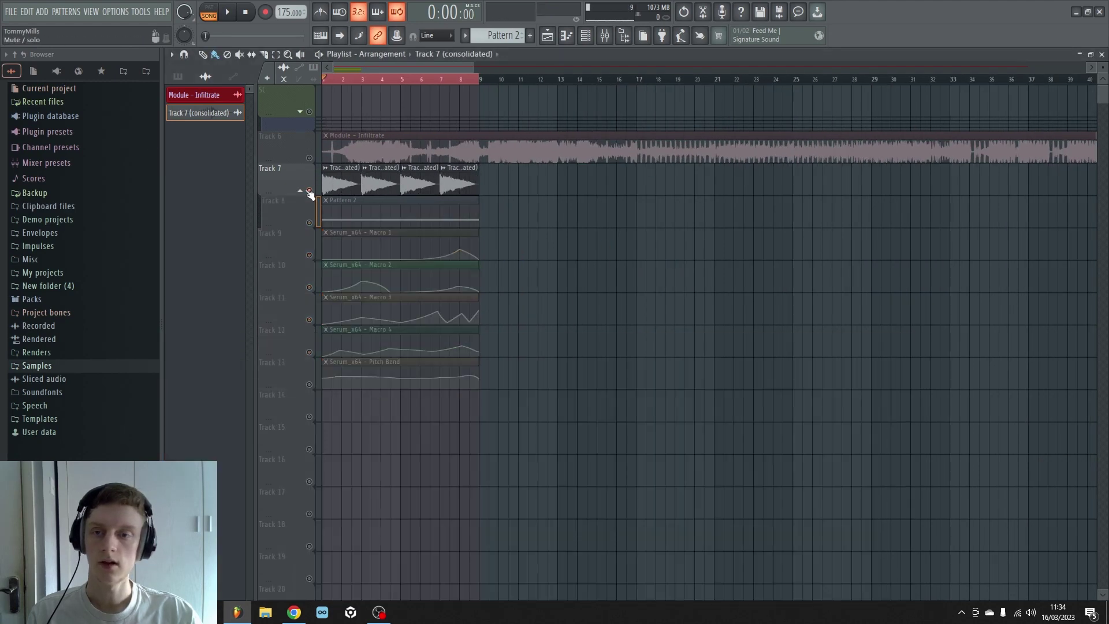
left_click(309, 192)
left_click(310, 192)
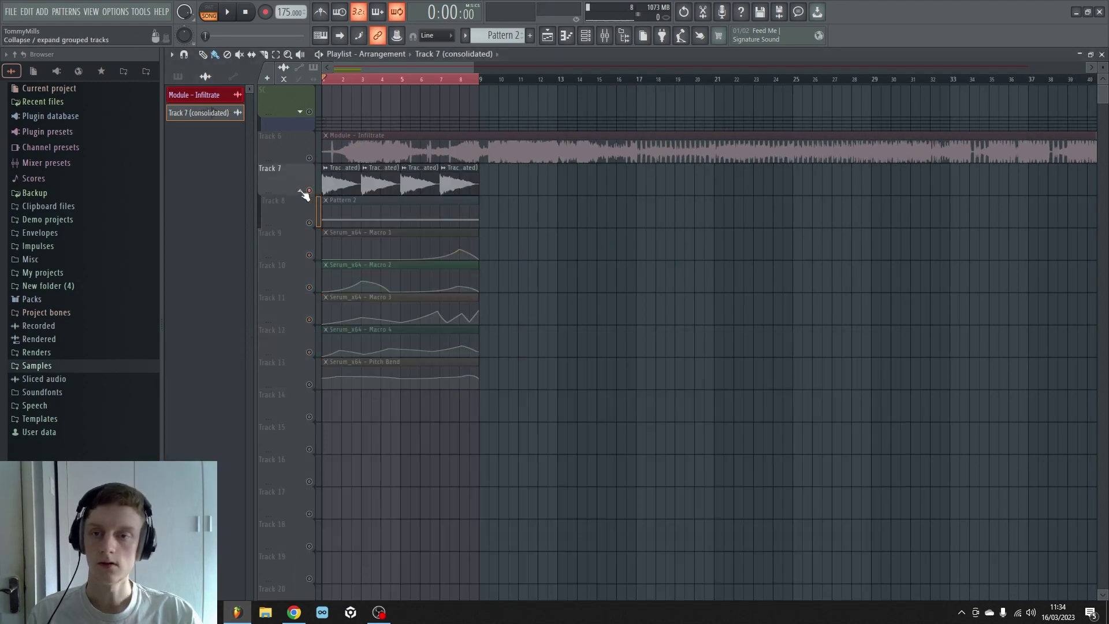
left_click_drag(313, 231, 313, 387)
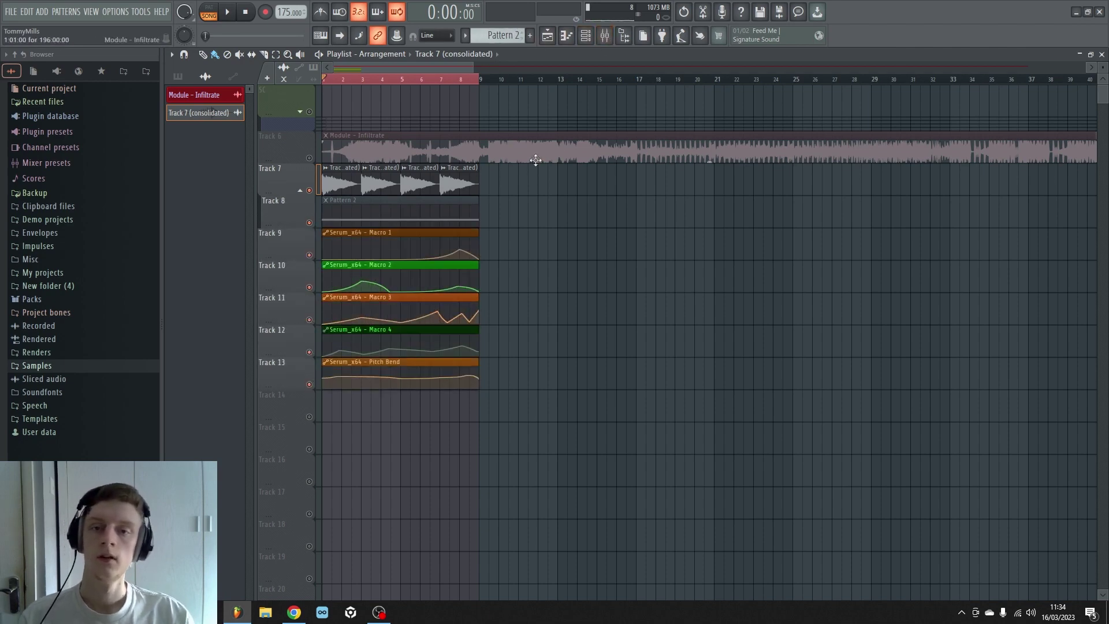
- Open the Serum_x64 instrument from the Unsorted channel group
left_click(586, 35)
left_click(587, 217)
left_click(565, 263)
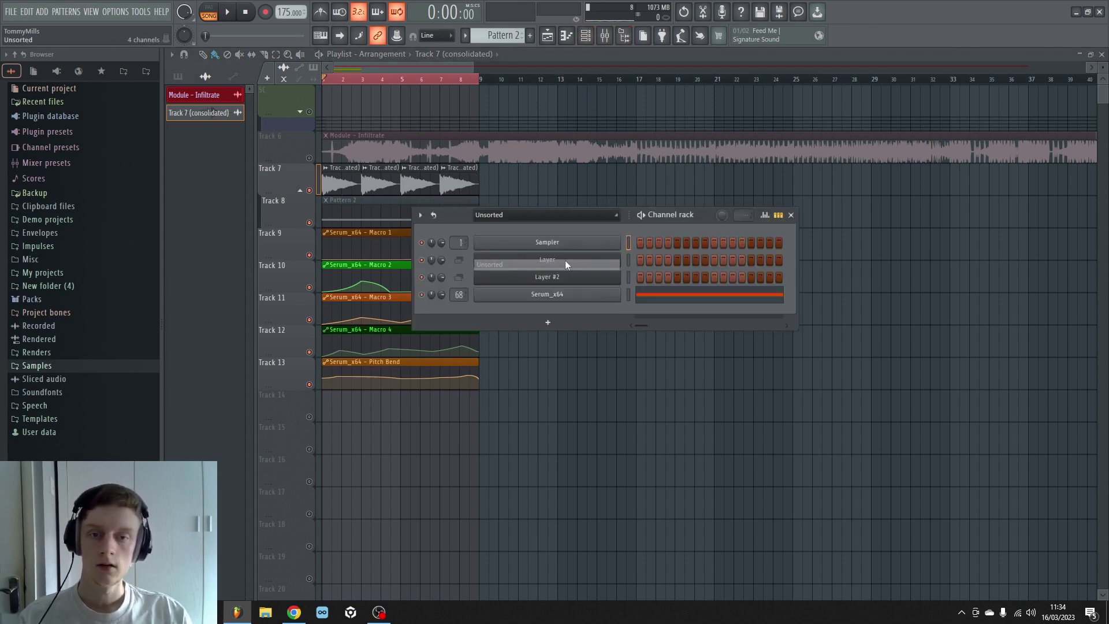
left_click(568, 294)
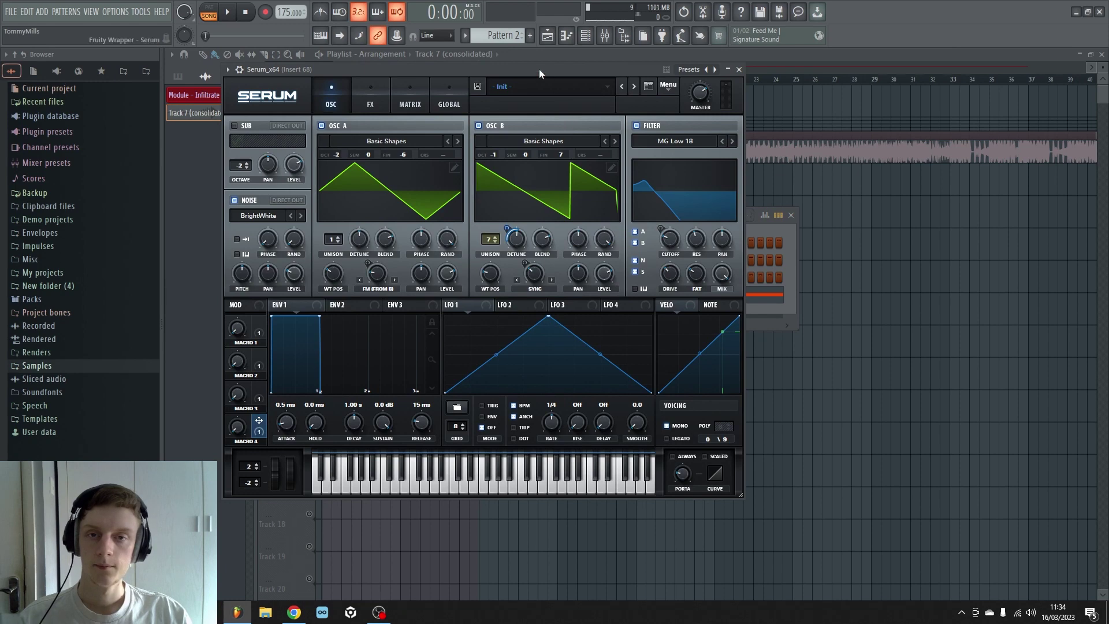
left_click_drag(540, 73, 667, 77)
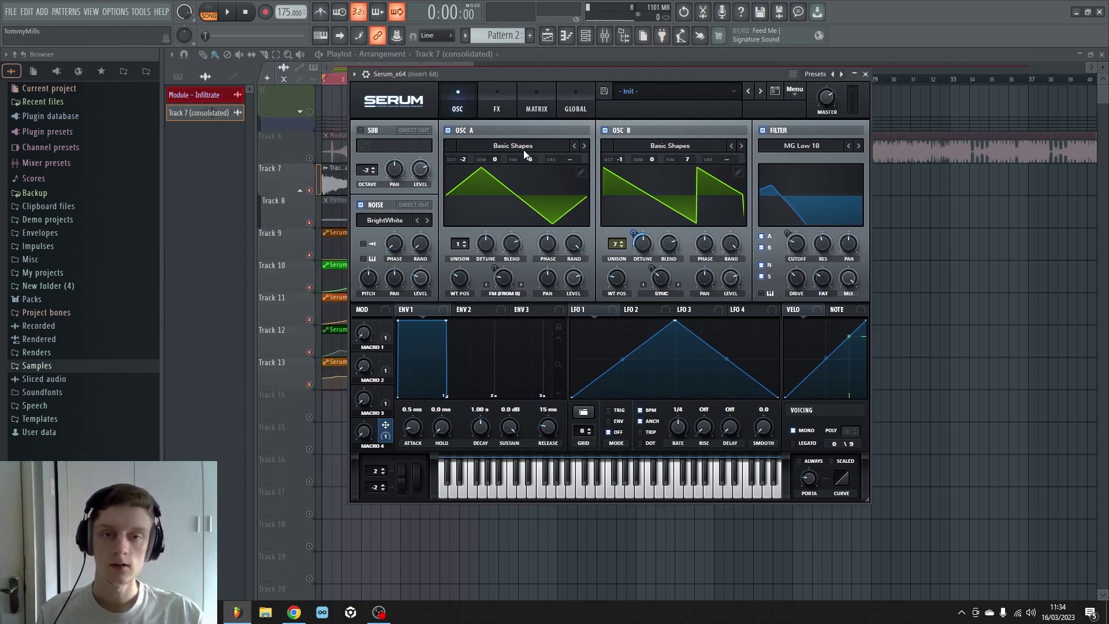
- Examine Serum's wavetable categories, oscillator settings and active effects, and close the instrument
left_click(485, 148)
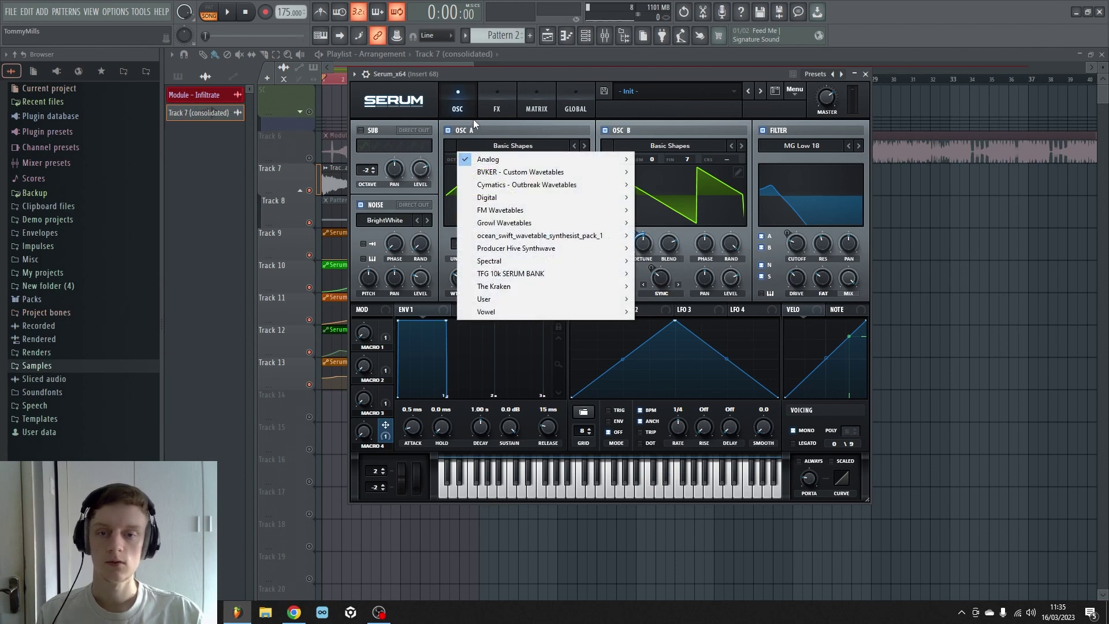
left_click_drag(561, 80, 517, 84)
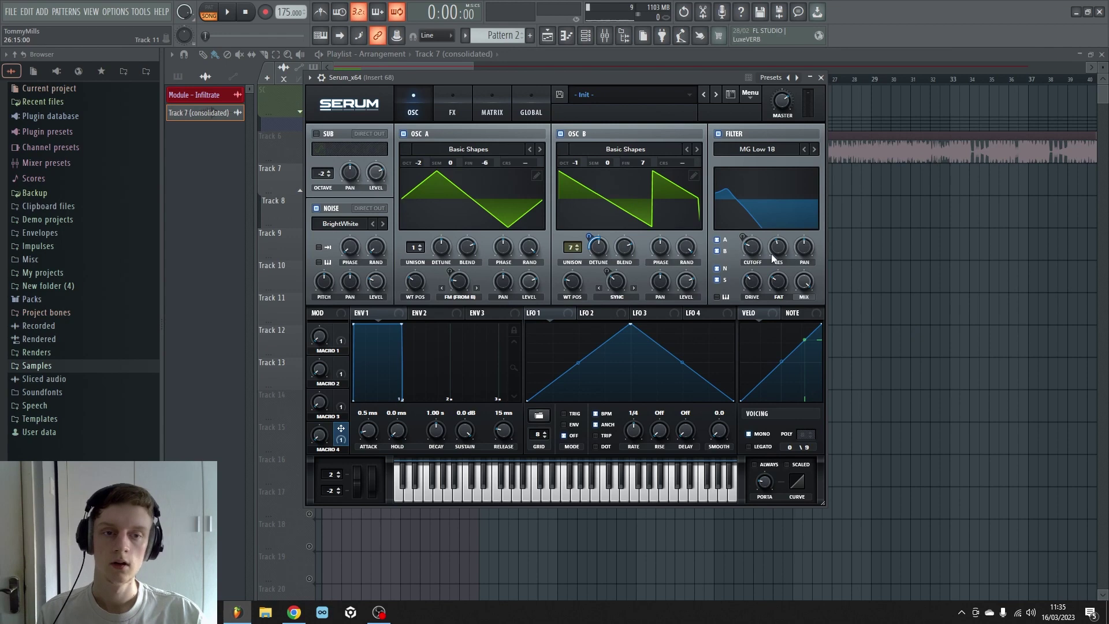
left_click(456, 110)
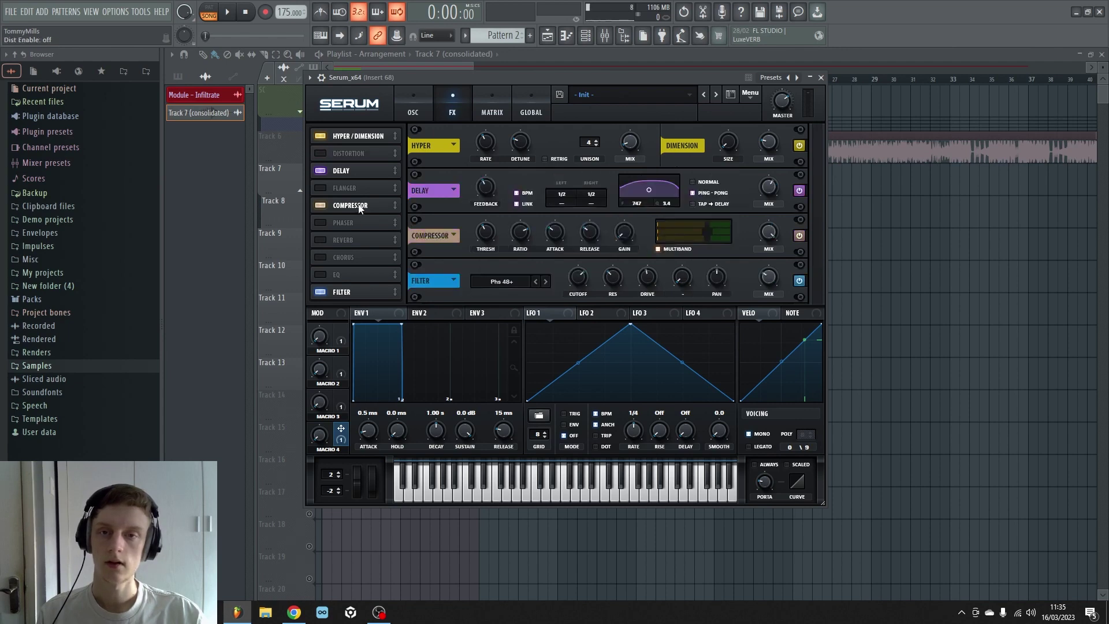
key("Escape")
- Solo the Module - Infiltrate reference on Track 6, clear the time selection, and place the playhead at bar 33
left_click(335, 141)
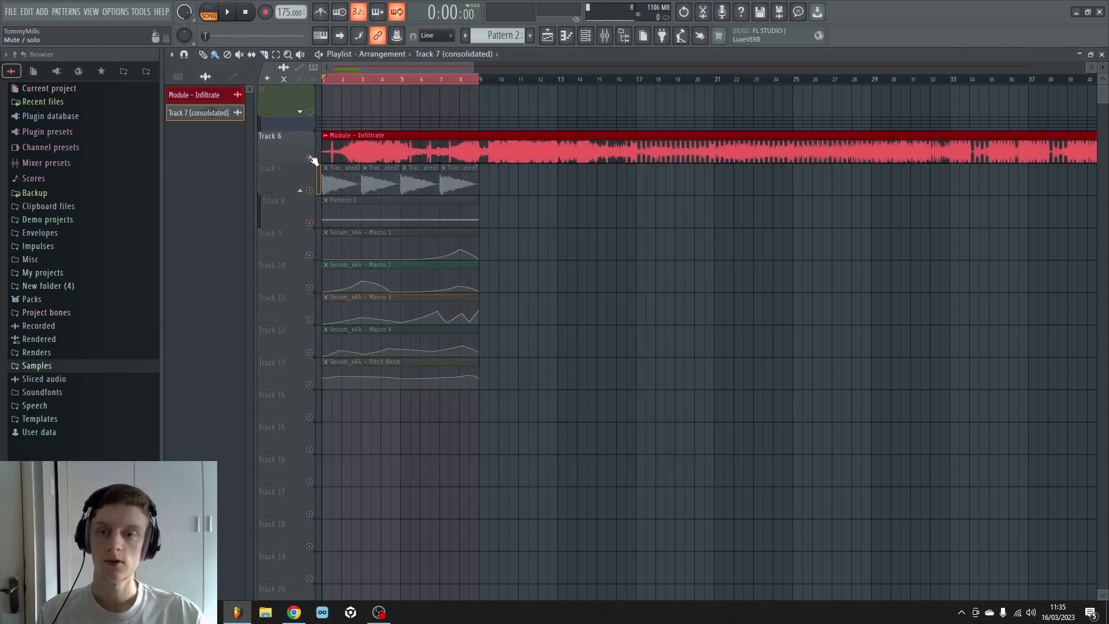
left_click(451, 81)
scroll(451, 81, "down", 3)
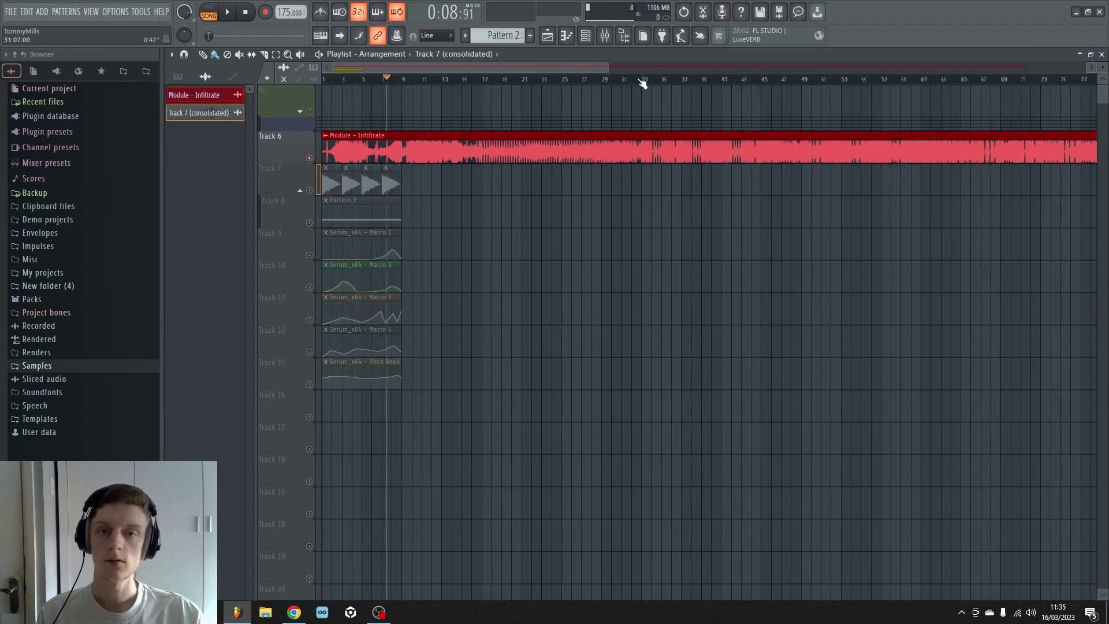
scroll(624, 83, "up", 4)
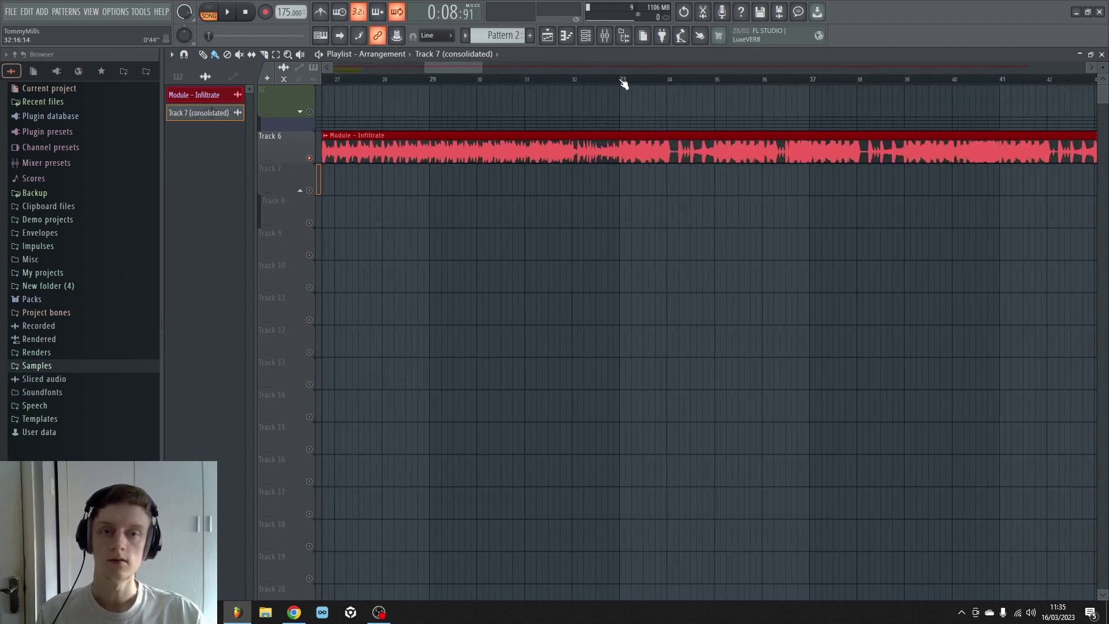
left_click(623, 81)
left_click(620, 79)
scroll(618, 79, "down", 6)
scroll(614, 79, "down", 1)
scroll(603, 69, "up", 1)
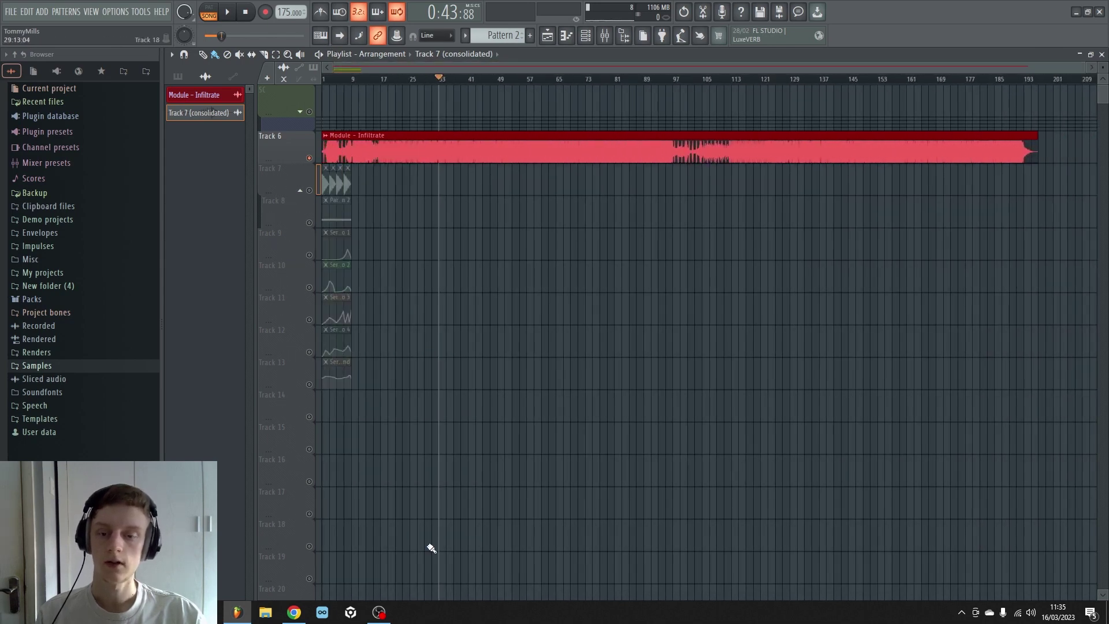